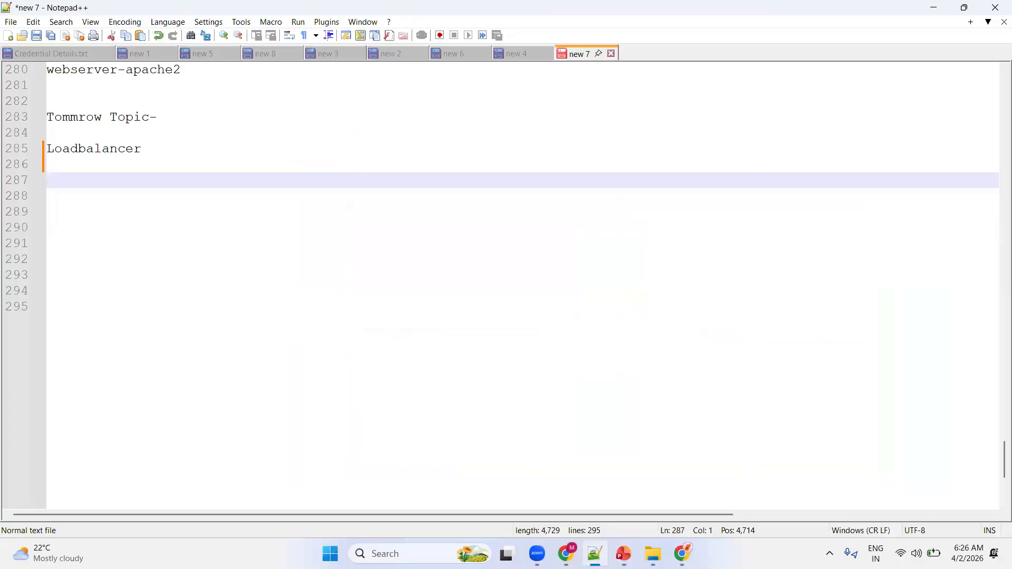
# Paste the copied heading "Application Load Balancer (Layer 7)" a few lines below "Loadbalancer", followed by blank lines.
pyautogui.hotkey('alt', 'Tab')
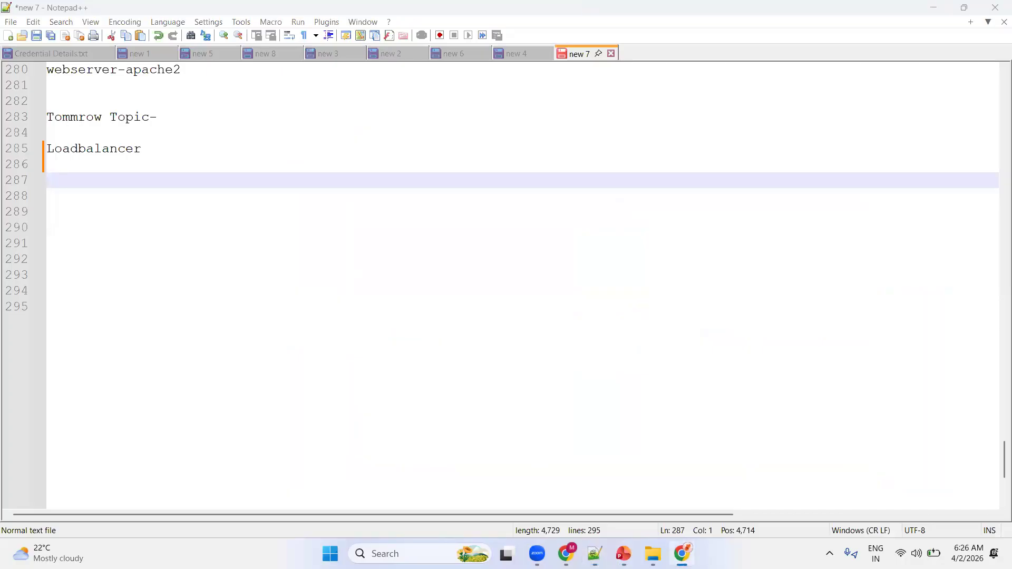
pyautogui.click(84, 182)
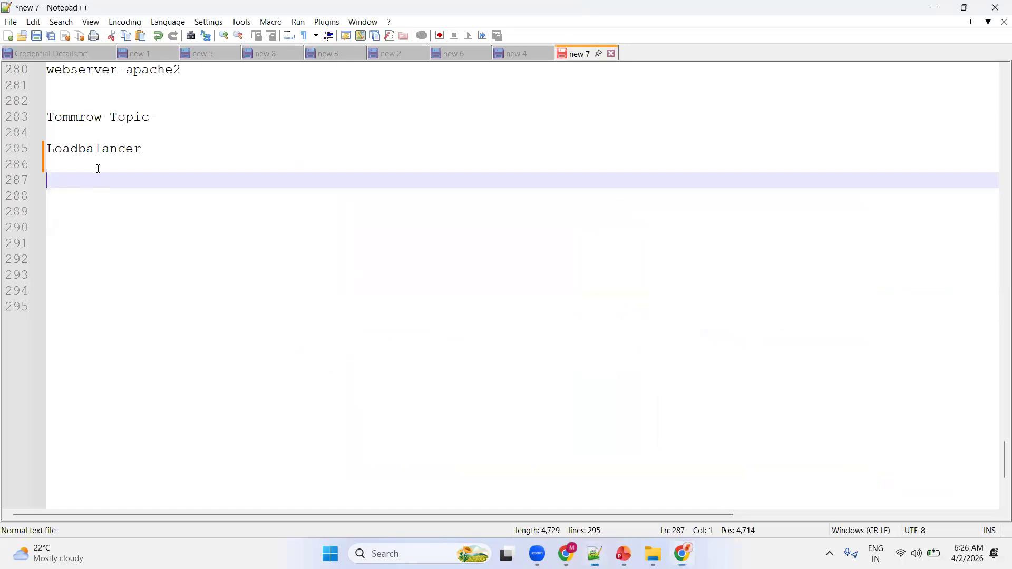
pyautogui.press('Return')
pyautogui.press('Return')
pyautogui.write('Application Load Balancer (Layer 7)')
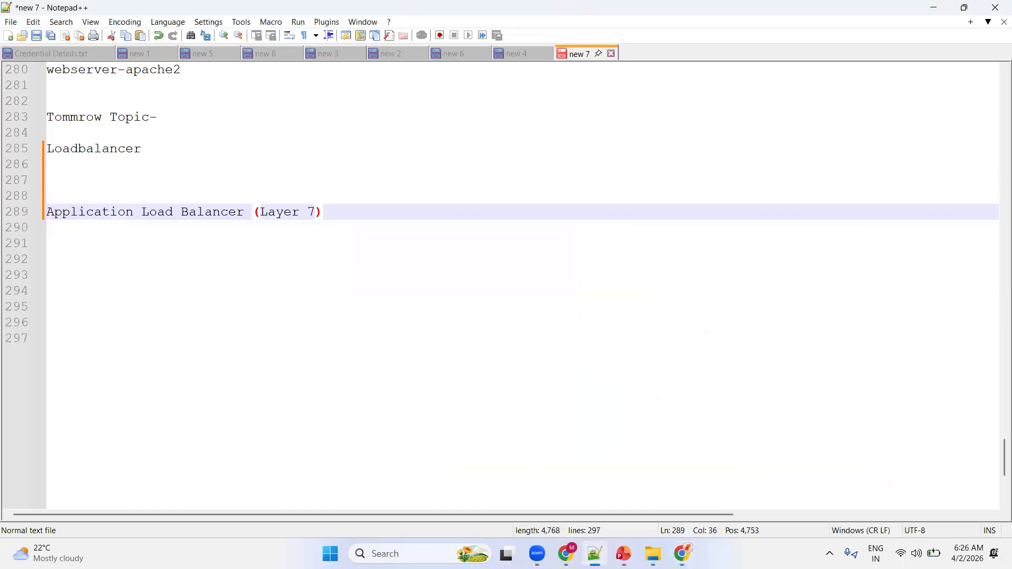
pyautogui.press('Return')
pyautogui.press('Return')
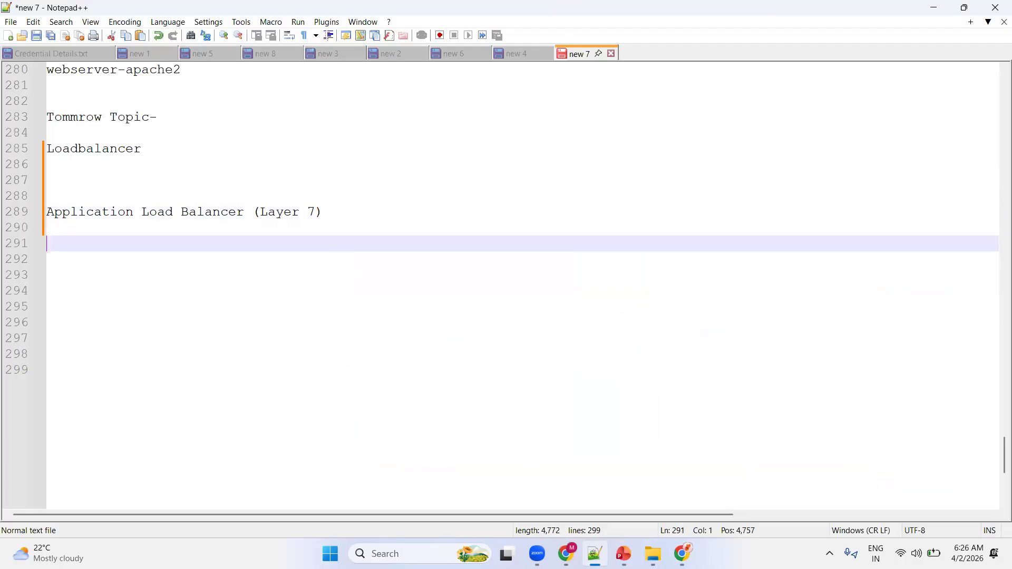
# Paste the copied "Popular applications:" list, from NGINX to AWS Application Load Balancer, under the Layer 7 heading.
pyautogui.hotkey('alt', 'Tab')
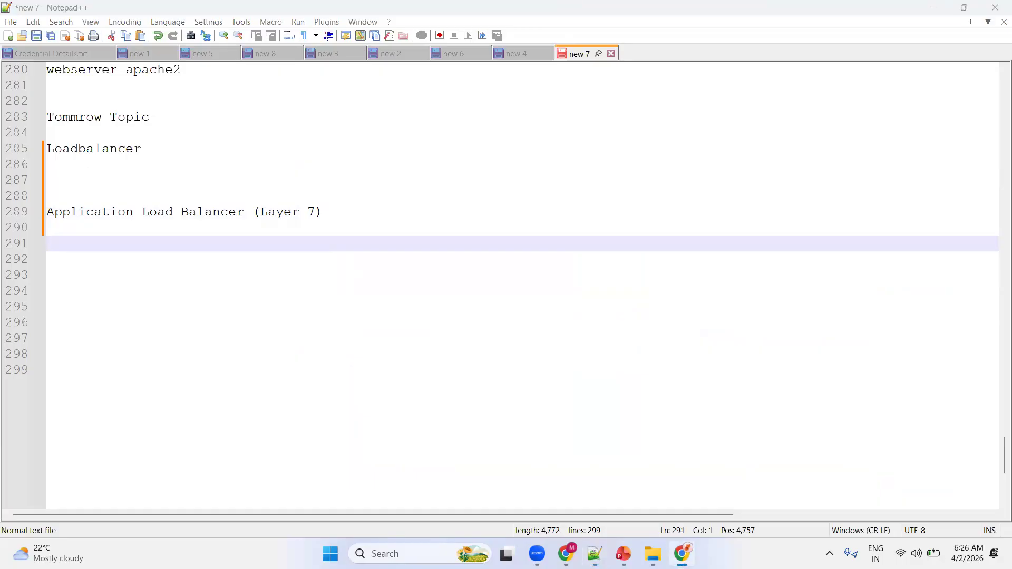
pyautogui.click(141, 239)
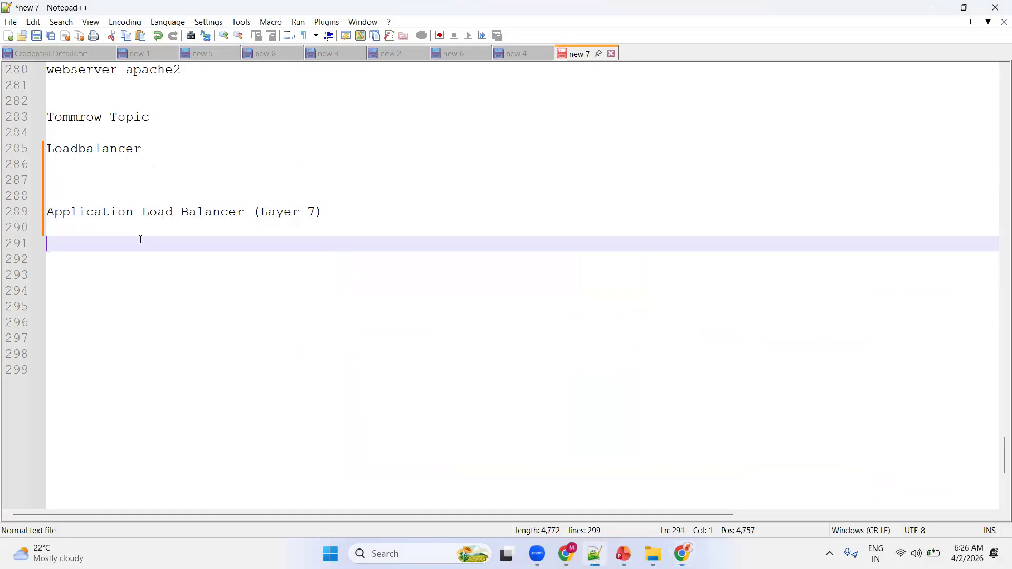
pyautogui.write('Popular applications:  NGINX HAProxy Apache HTTP Server Traefik AWS Application Load Balancer')
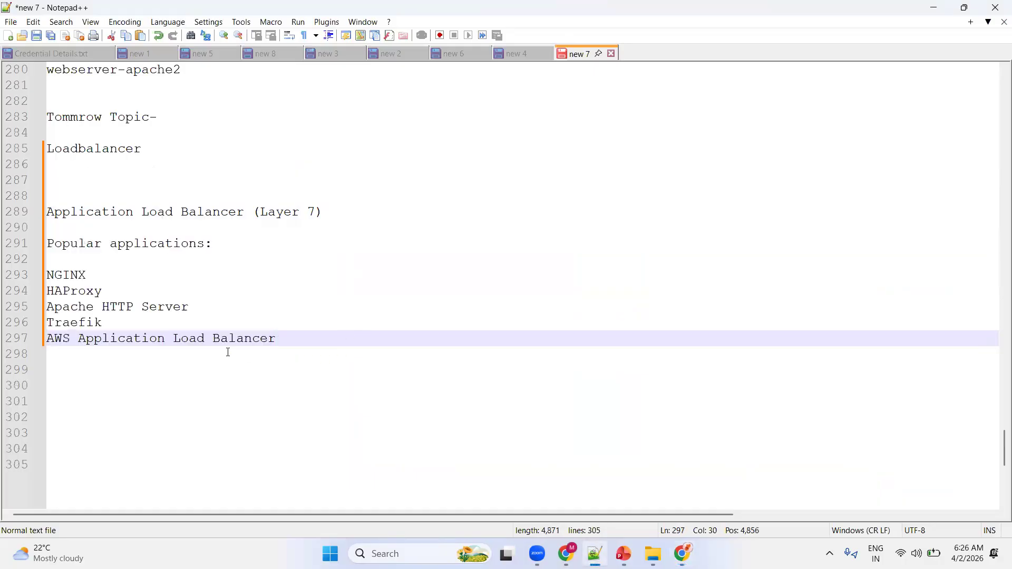
# Go through the Layer 7 application entries one by one, from NGINX to AWS Application Load Balancer.
pyautogui.moveTo(90, 274); pyautogui.dragTo(47, 275)
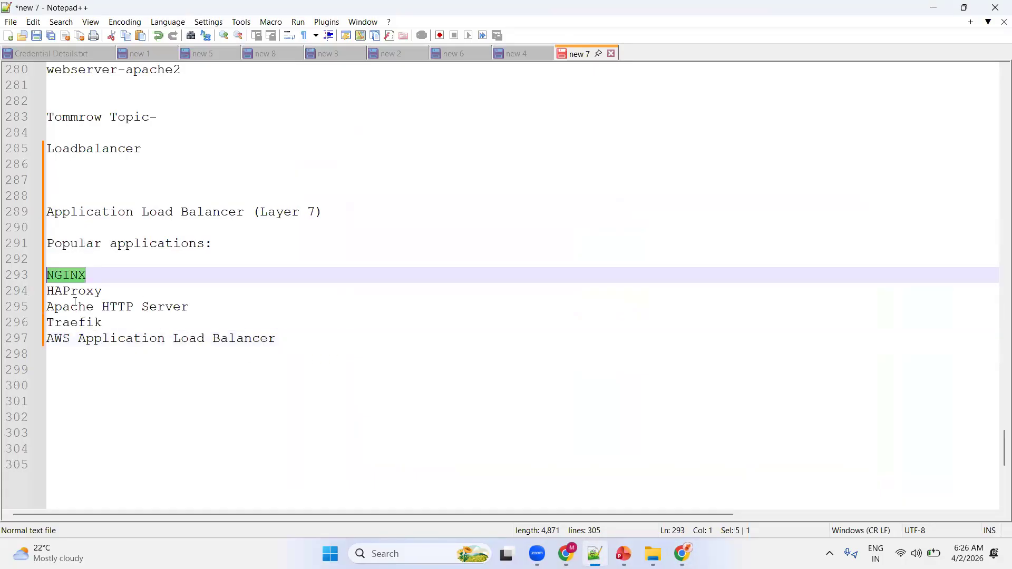
pyautogui.click(16, 287)
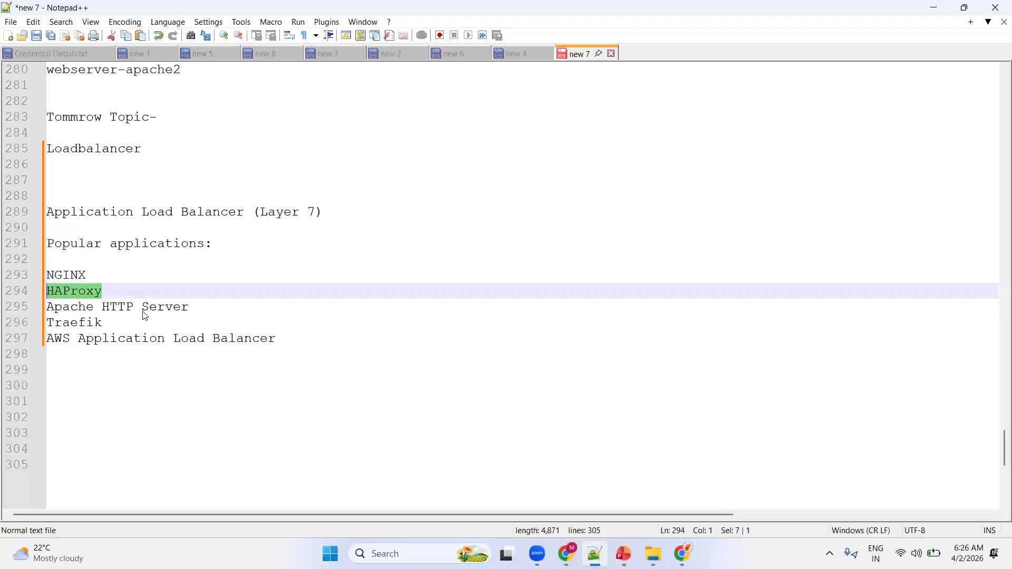
pyautogui.click(192, 308)
pyautogui.moveTo(60, 309); pyautogui.dragTo(19, 310)
pyautogui.moveTo(108, 325); pyautogui.dragTo(32, 326)
pyautogui.moveTo(280, 340); pyautogui.dragTo(62, 340)
pyautogui.moveTo(50, 277); pyautogui.dragTo(49, 275)
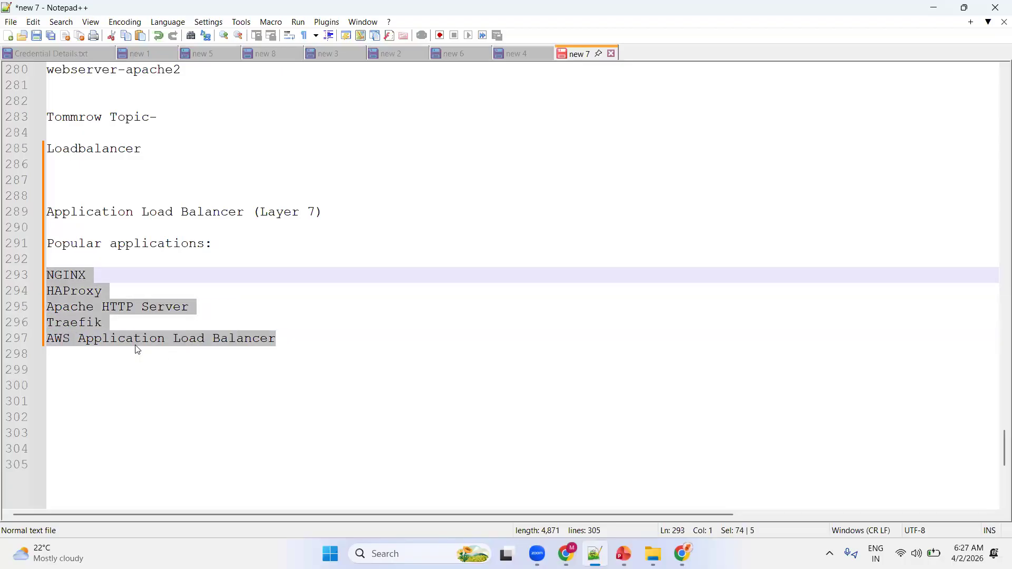
# Delete the "AWS Application Load Balancer" entry from the Layer 7 list, and highlight the remaining entries.
pyautogui.click(285, 339)
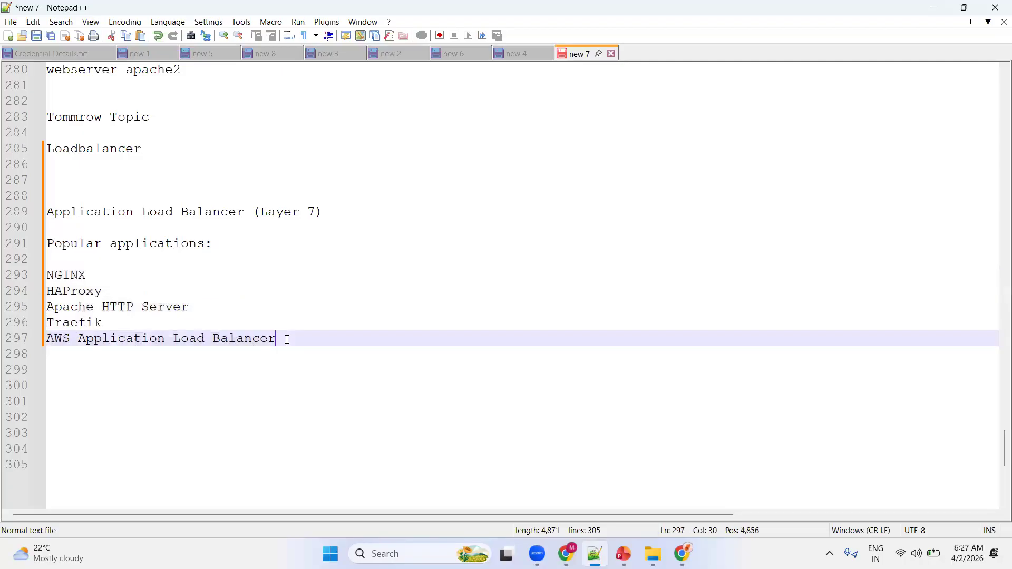
pyautogui.moveTo(278, 339); pyautogui.dragTo(43, 339)
pyautogui.press('BackSpace')
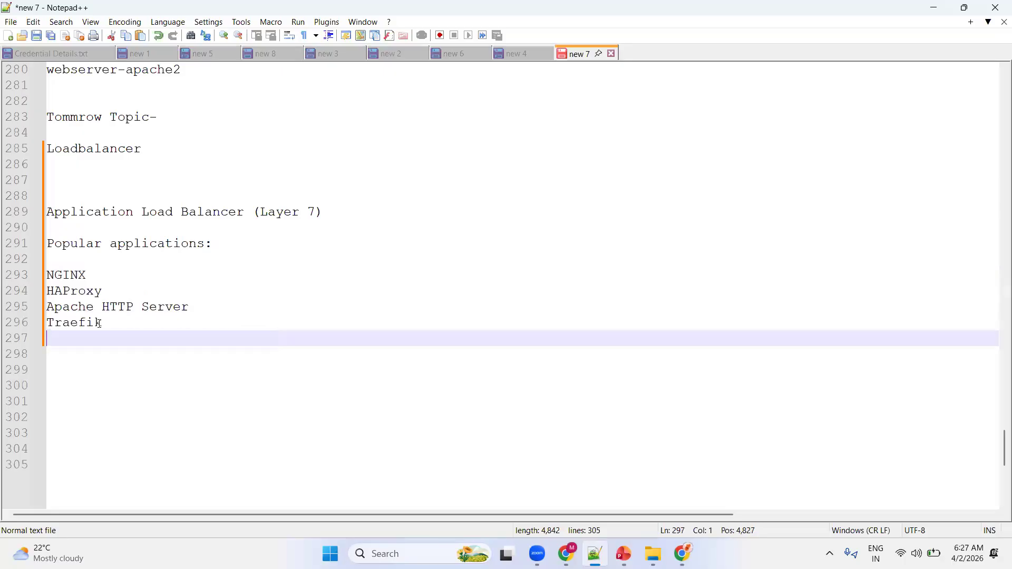
pyautogui.moveTo(102, 323); pyautogui.dragTo(46, 275)
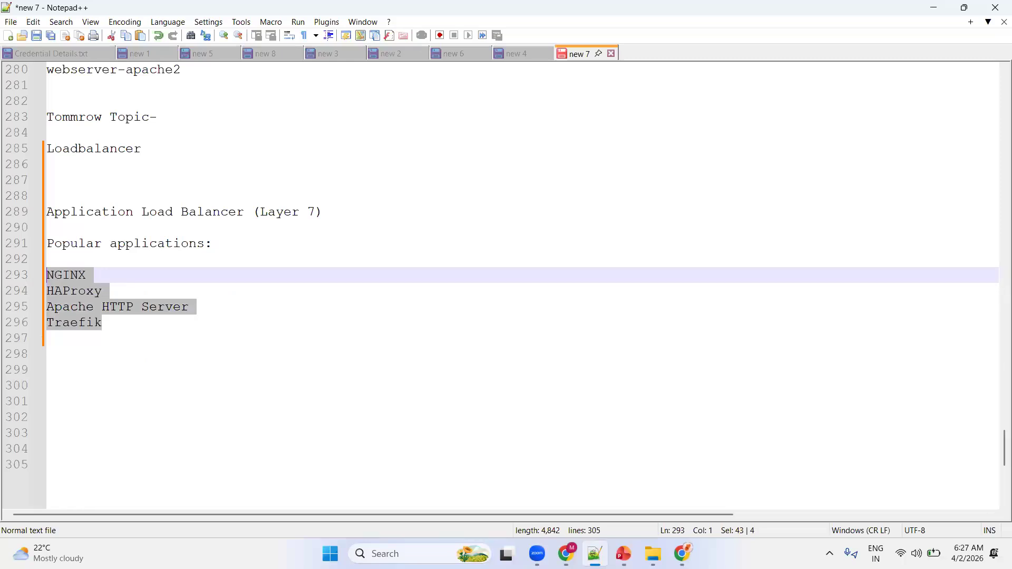
# Paste the copied heading "Network Load Balancer (Layer 4)" on line 300, below the Layer 7 list.
pyautogui.hotkey('alt', 'Tab')
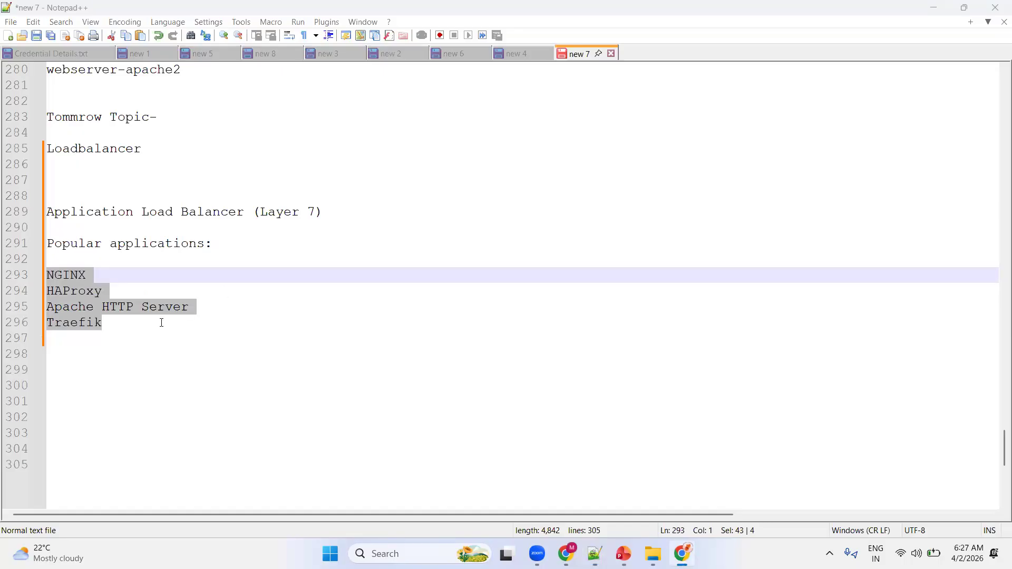
pyautogui.click(82, 381)
pyautogui.write('Network Load Balancer (Layer 4)')
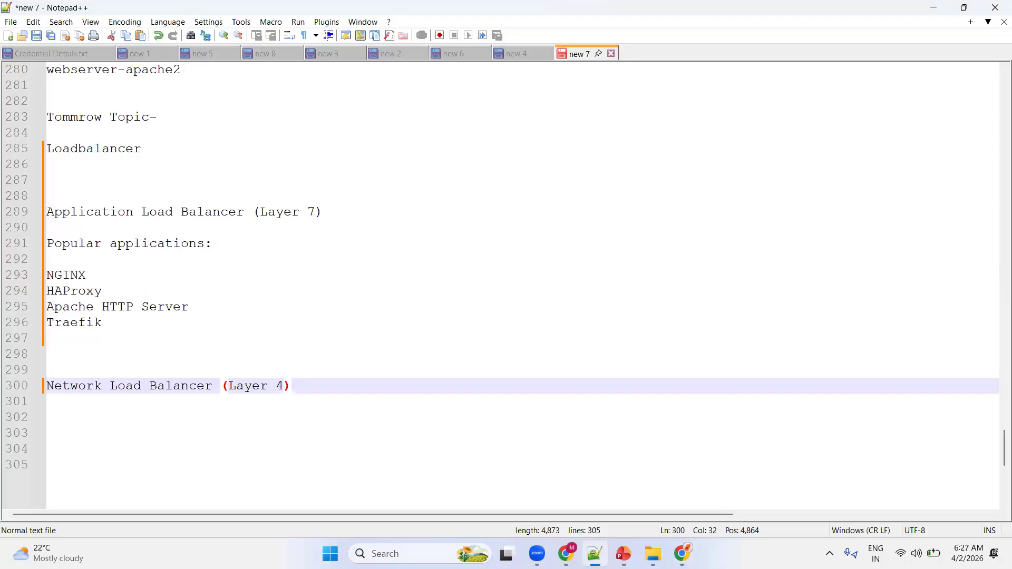
# Paste the copied "Popular applications:" list with HAProxy, NGINX, AWS Network Load Balancer and F5 BIG-IP under the Layer 4 heading.
pyautogui.hotkey('alt', 'Tab')
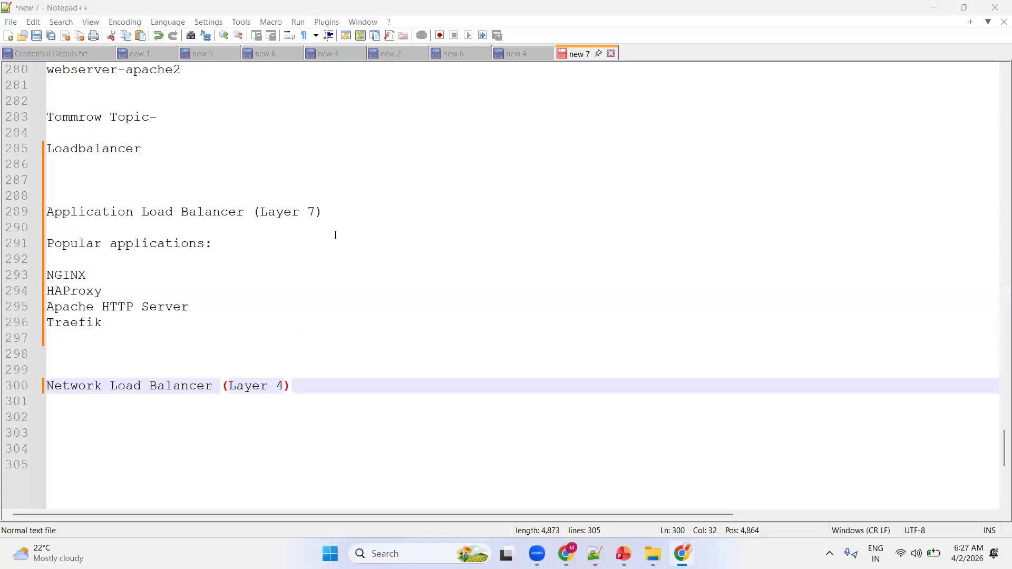
pyautogui.scroll(-2, 335, 235)
pyautogui.click(84, 327)
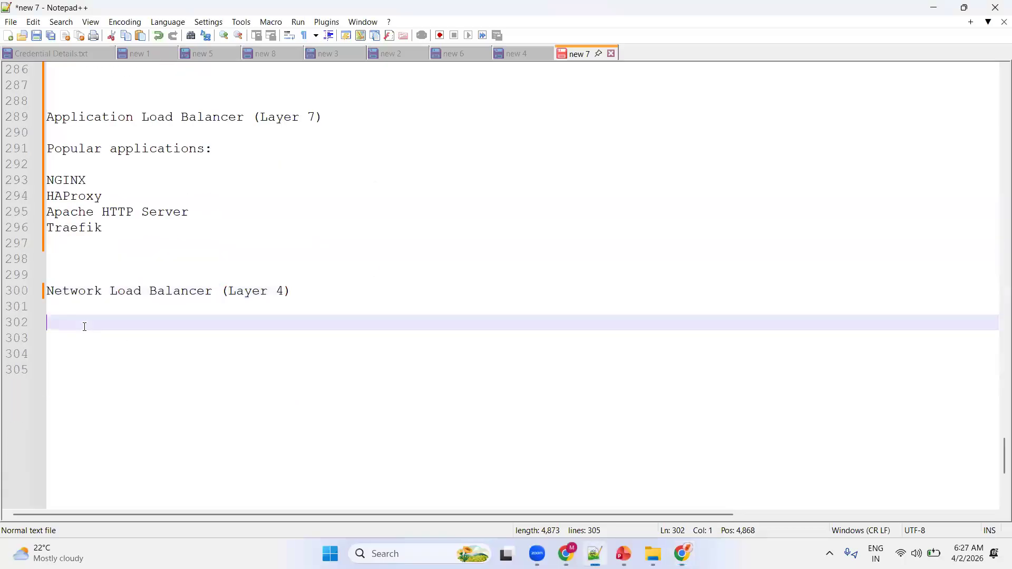
pyautogui.write('Popular applications:  HAProxy NGINX AWS Network Load Balancer F5 BIG-IP')
pyautogui.moveTo(109, 357); pyautogui.dragTo(38, 373)
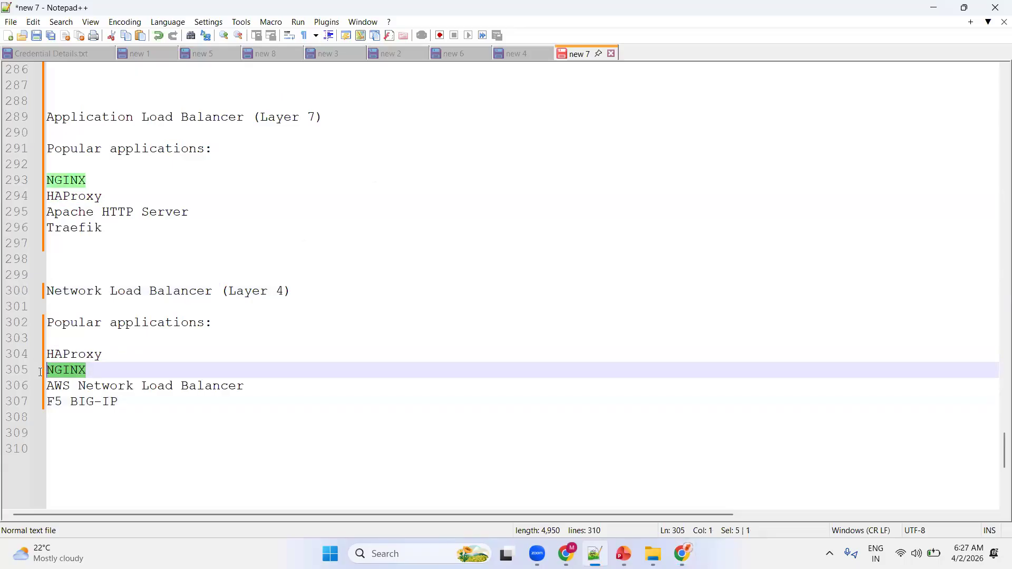
pyautogui.moveTo(189, 214); pyautogui.dragTo(72, 213)
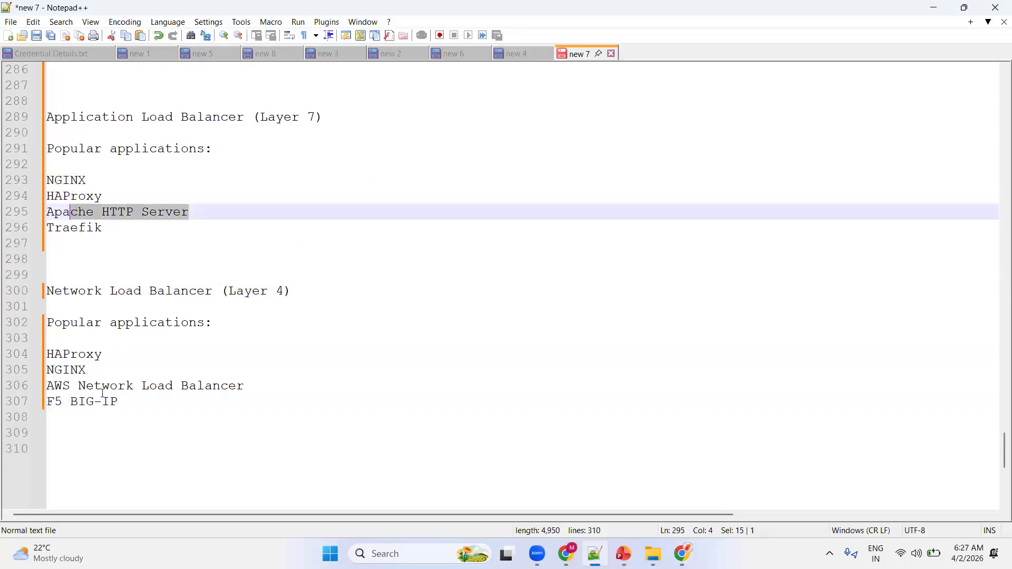
pyautogui.moveTo(91, 374); pyautogui.dragTo(41, 371)
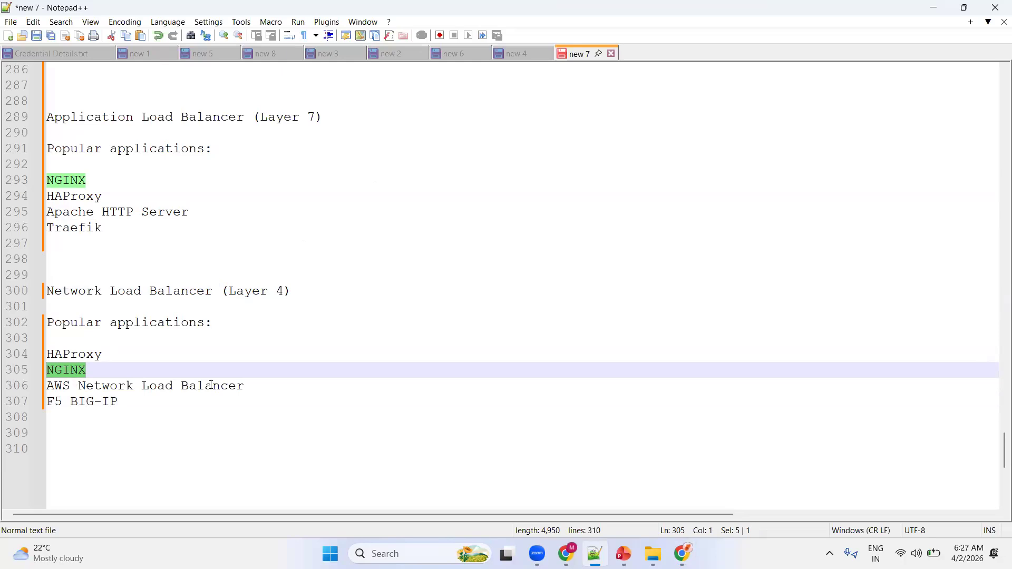
# Delete the "AWS Network Load Balancer" line from the Layer 4 list, and highlight the remaining entries.
pyautogui.moveTo(259, 387); pyautogui.dragTo(46, 389)
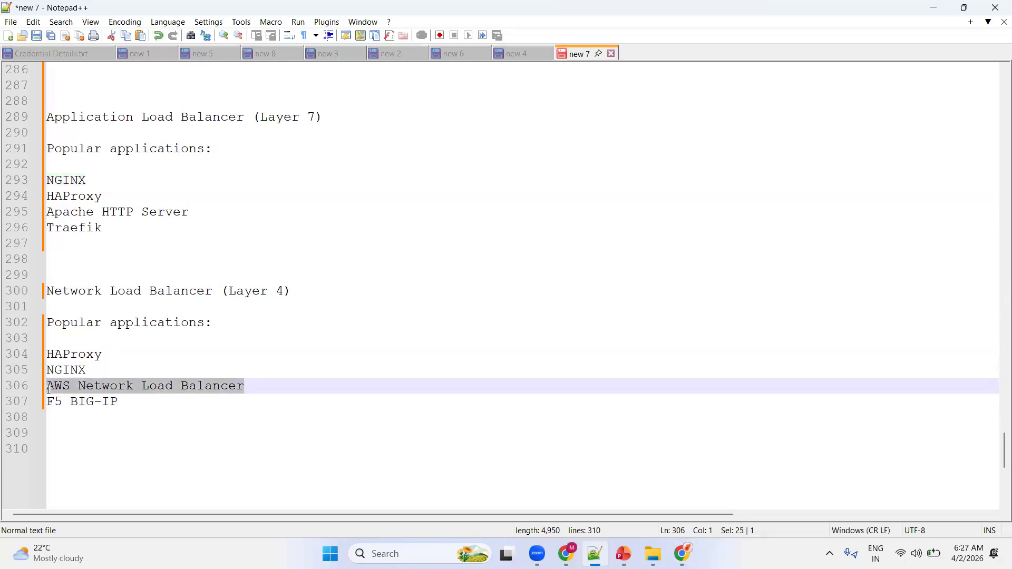
pyautogui.press('BackSpace')
pyautogui.press('BackSpace')
pyautogui.moveTo(127, 388); pyautogui.dragTo(43, 393)
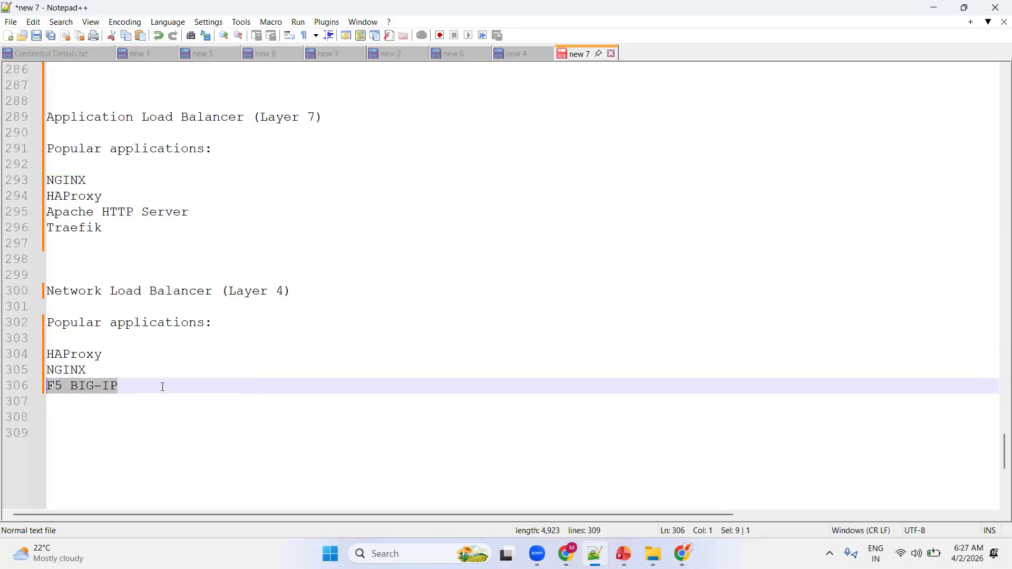
pyautogui.moveTo(138, 387); pyautogui.dragTo(43, 352)
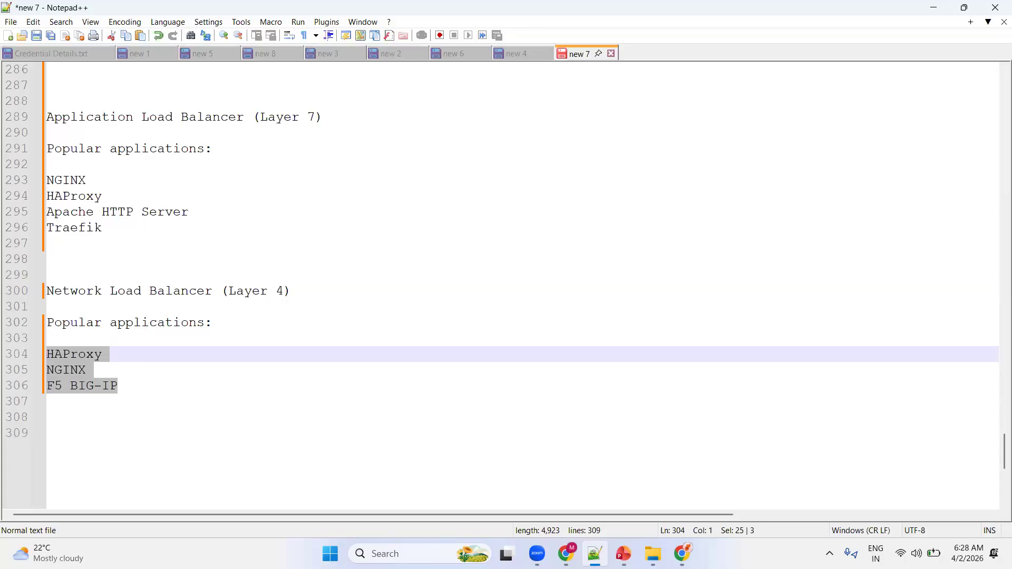
# Paste the copied heading "Gateway Load Balancer (Layer 3 / Security)" after the Layer 4 list, with blank lines around it.
pyautogui.hotkey('alt', 'Tab')
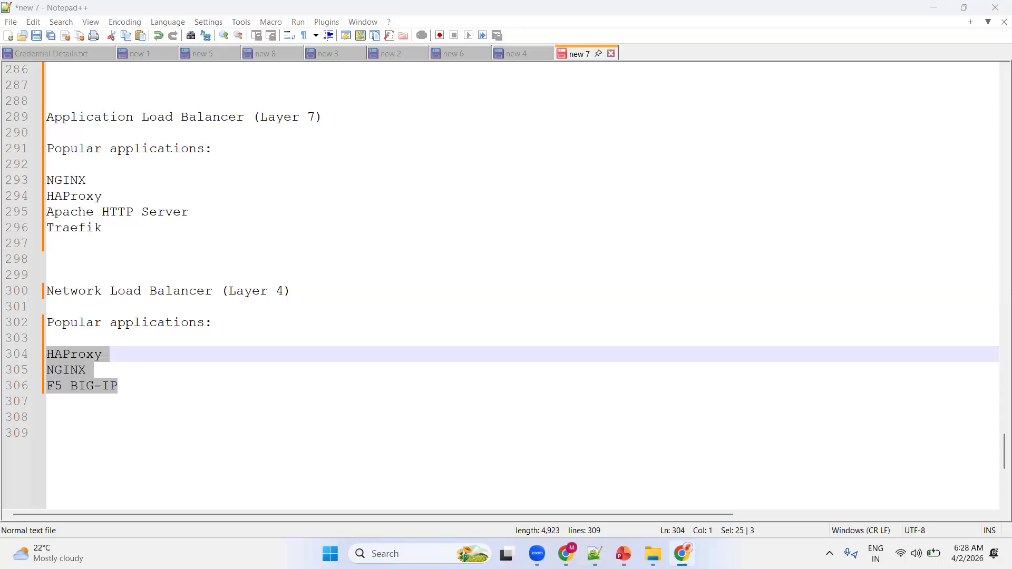
pyautogui.click(169, 389)
pyautogui.press('Return')
pyautogui.press('Return')
pyautogui.write('Gateway Load Balancer (Layer 3 / Security)')
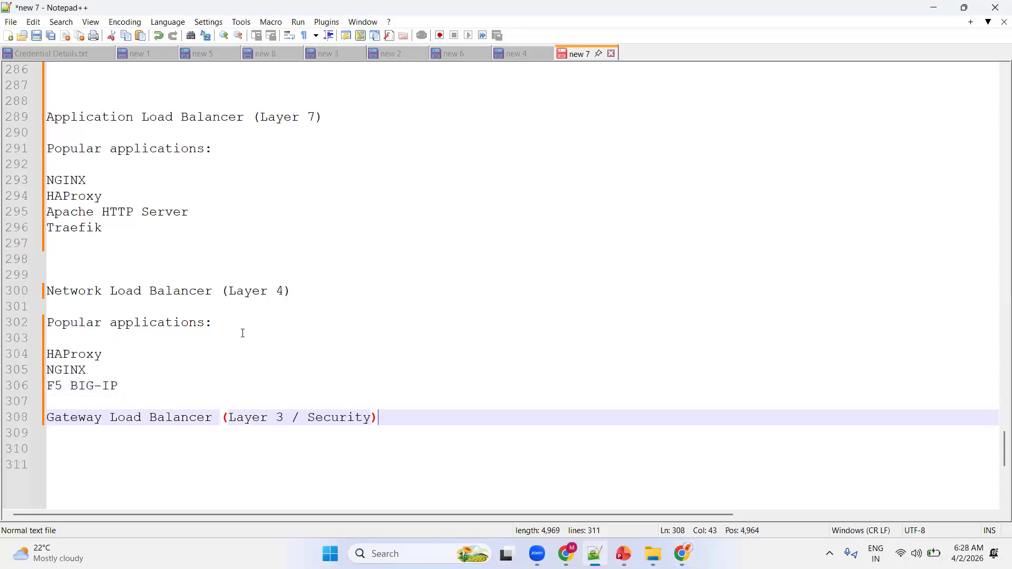
pyautogui.scroll(-7, 275, 300)
pyautogui.scroll(1, 159, 229)
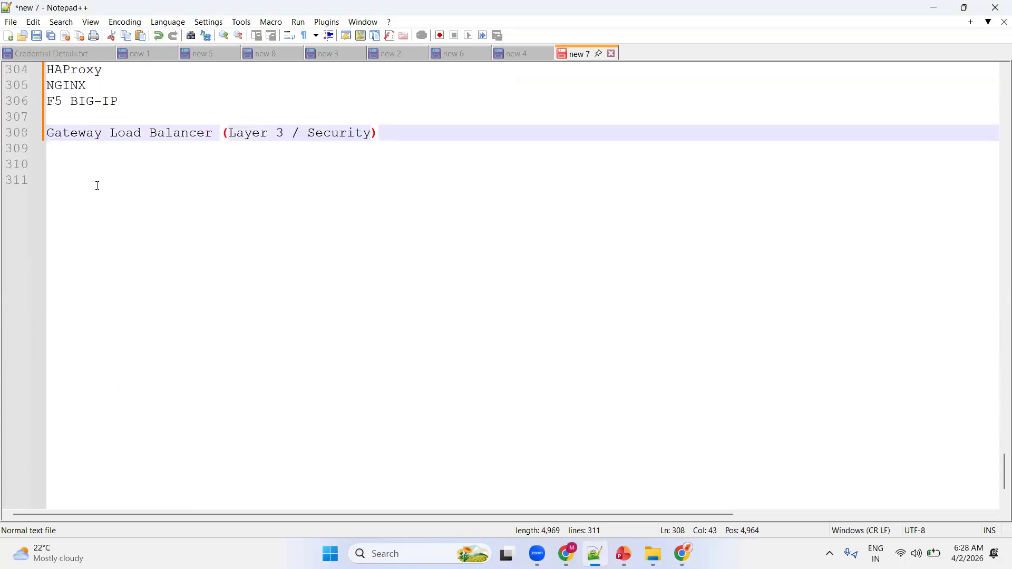
pyautogui.press('Return')
pyautogui.press('Return')
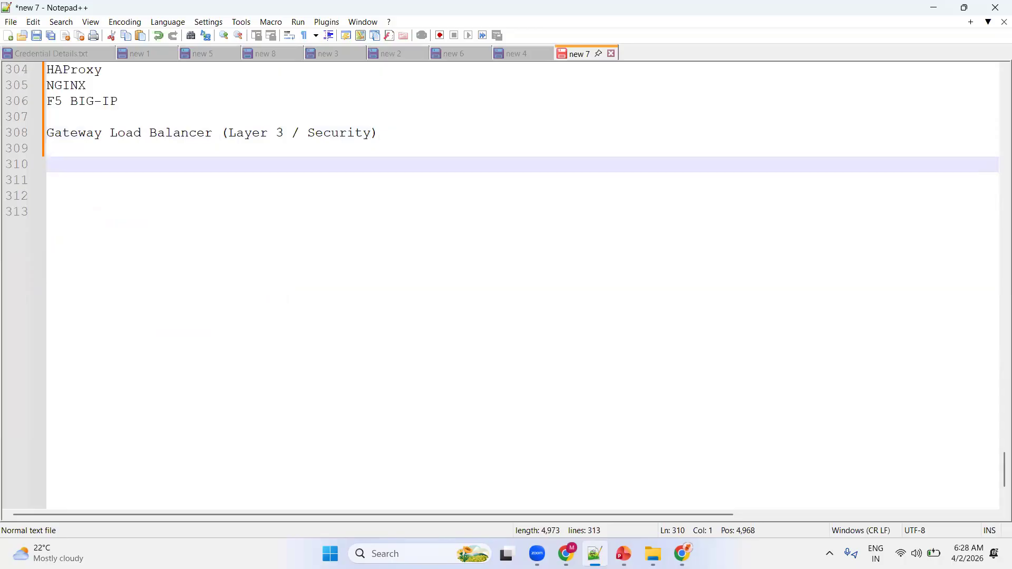
# Paste the copied "Popular applications / services:" list under the Gateway heading, and clear the entry above "Palo Alto Networks NGFW".
pyautogui.hotkey('alt', 'Tab')
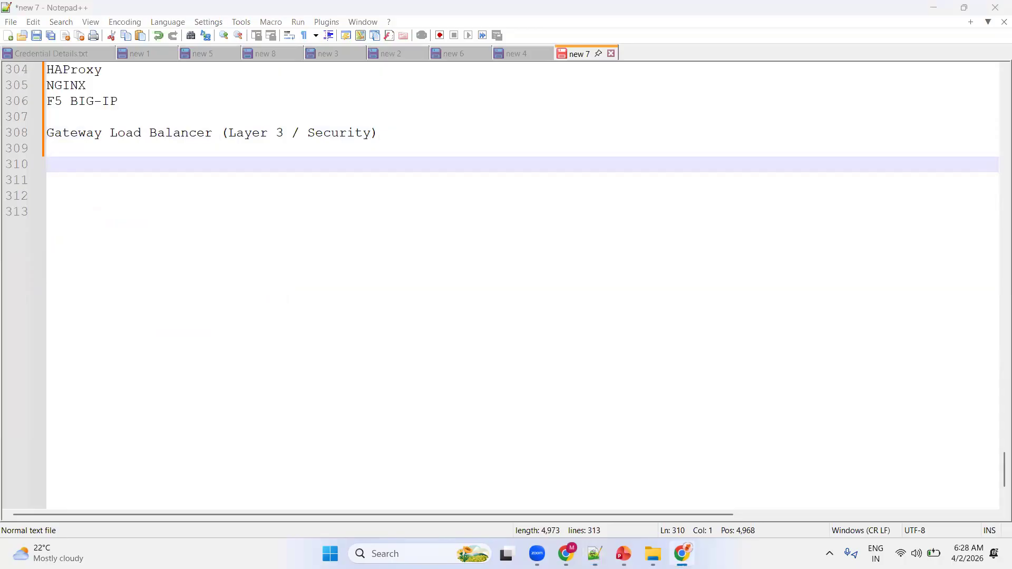
pyautogui.hotkey('alt', 'Tab')
pyautogui.write('Popular applications / services:  AWS Gateway Load Balancer Palo Alto Networks NGFW Fortinet FortiGate Check Point Firewall')
pyautogui.moveTo(245, 197); pyautogui.dragTo(72, 235)
pyautogui.press('Delete')
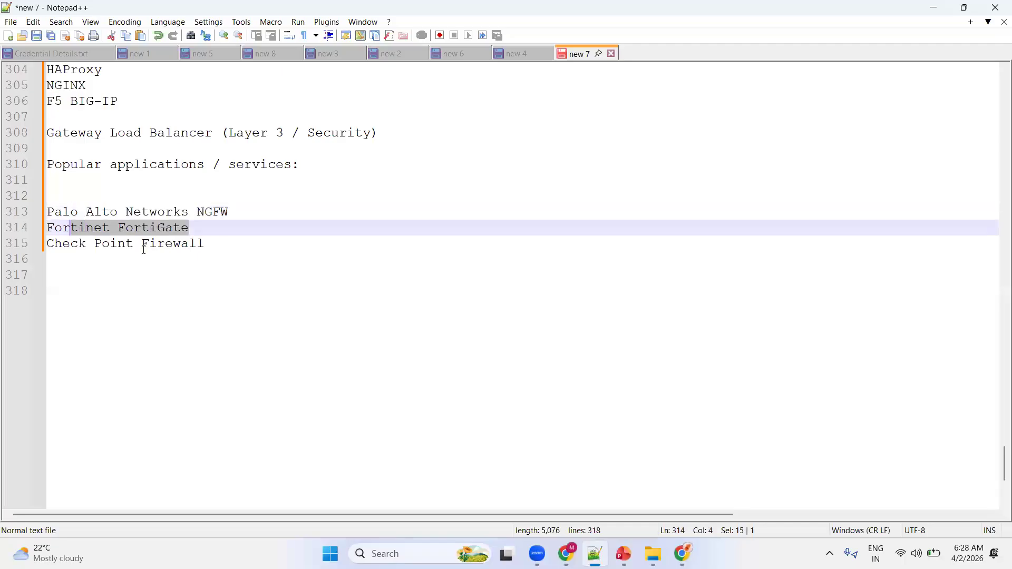
# Review the Layer 3, Layer 4 and Layer 7 load balancer sections and their application lists.
pyautogui.moveTo(205, 245); pyautogui.dragTo(42, 216)
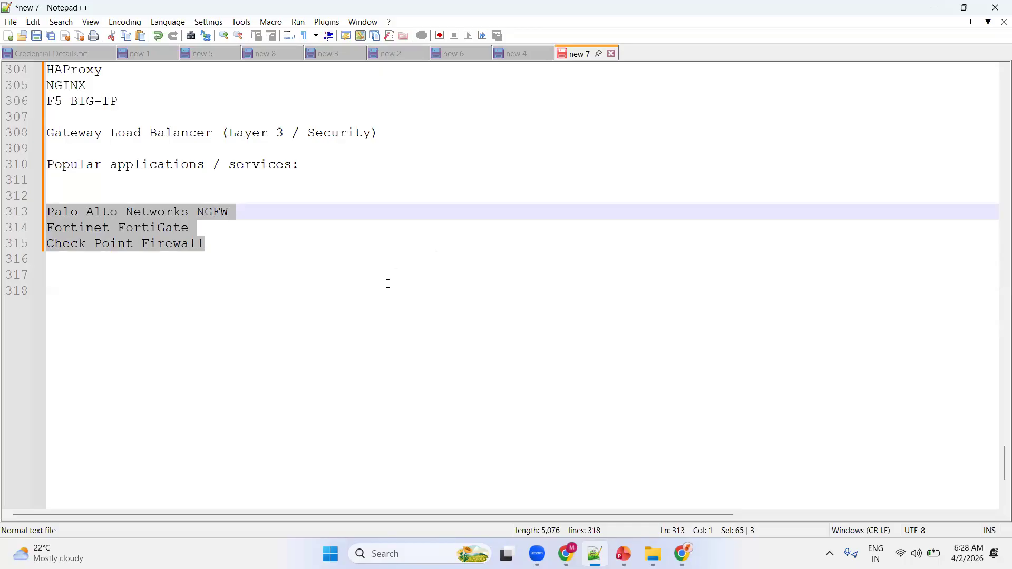
pyautogui.scroll(3, 387, 286)
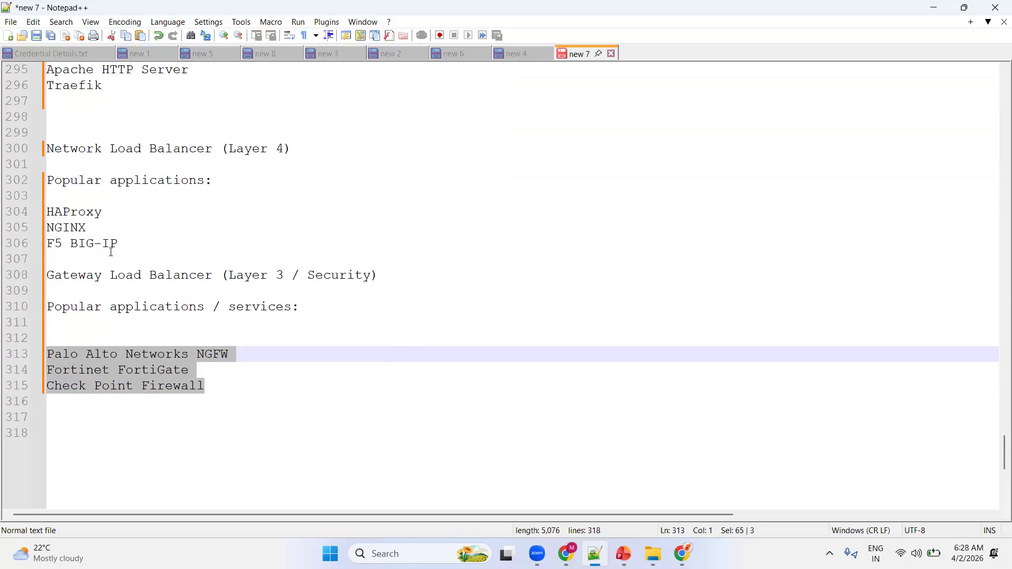
pyautogui.click(212, 388)
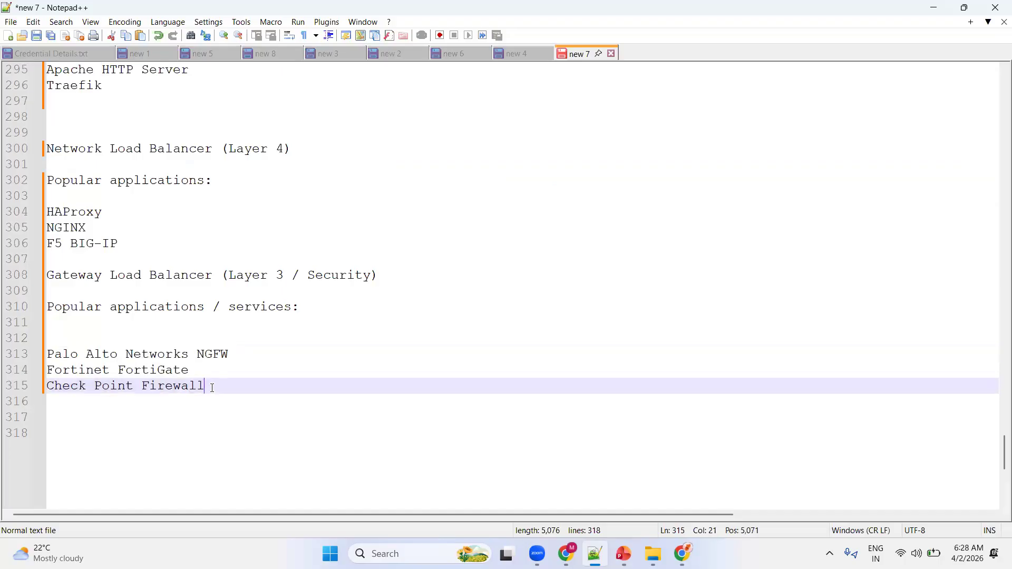
pyautogui.moveTo(109, 354); pyautogui.dragTo(114, 336)
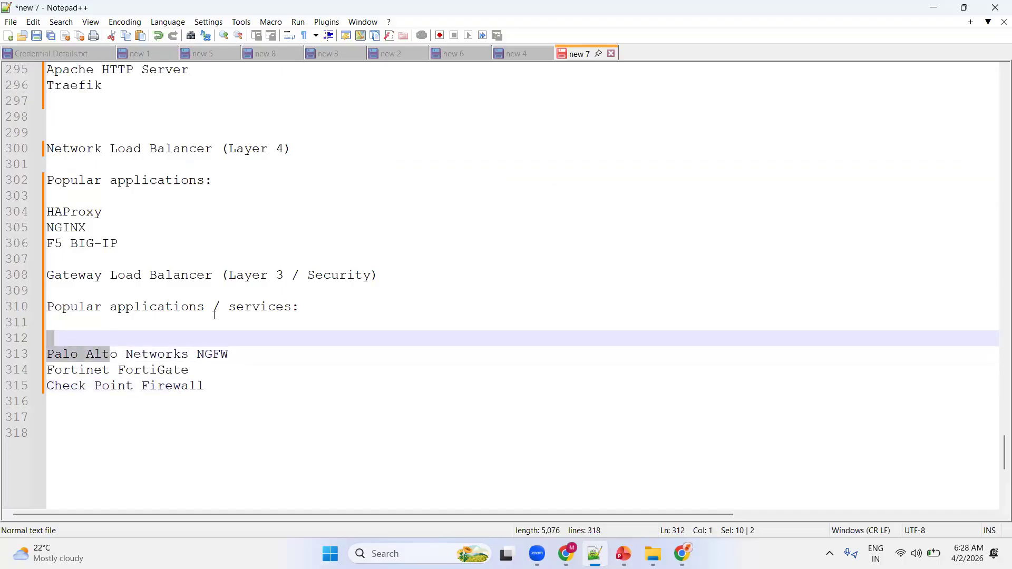
pyautogui.scroll(3, 303, 200)
pyautogui.moveTo(332, 124); pyautogui.dragTo(49, 117)
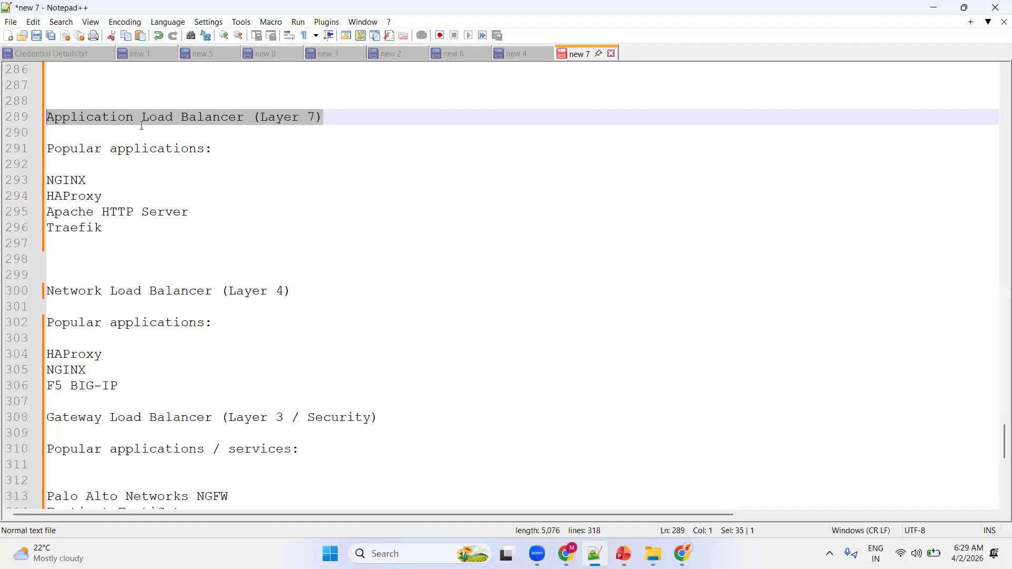
pyautogui.scroll(-6, 174, 221)
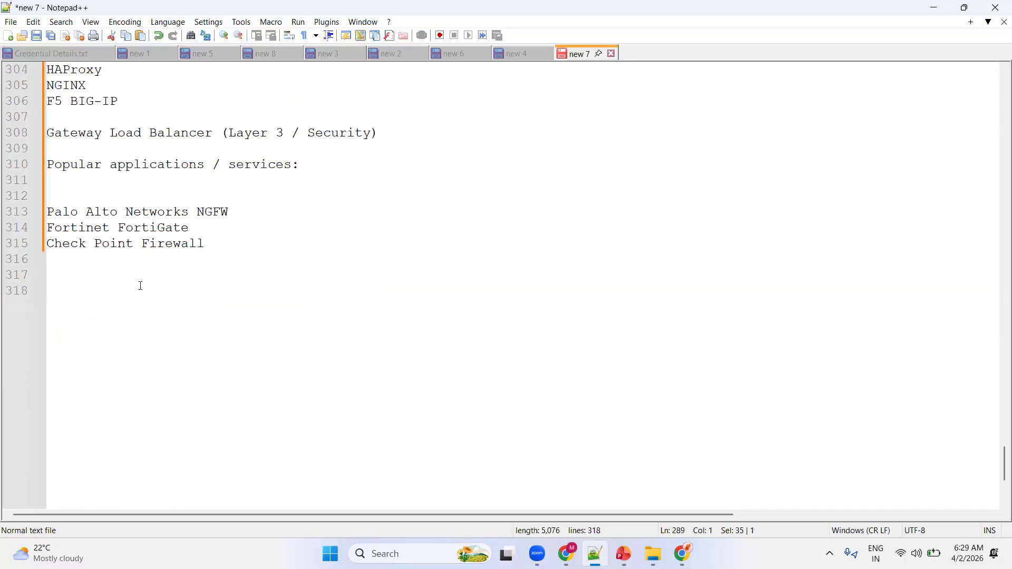
# Switch from the notes to the AWS console in Chrome, close the Zoom post-attendee page, and reload Console Home.
pyautogui.click(341, 288)
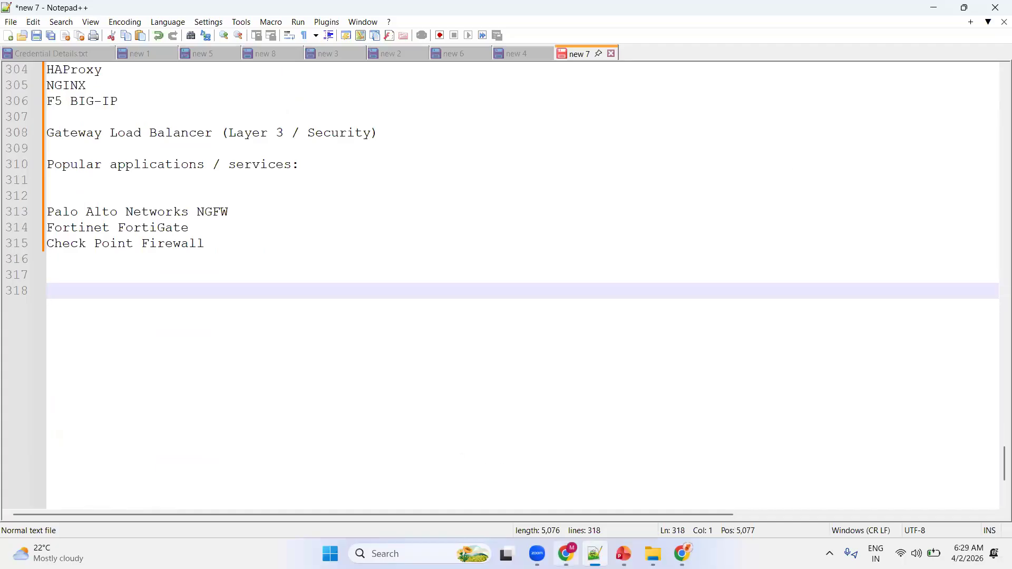
pyautogui.click(623, 554)
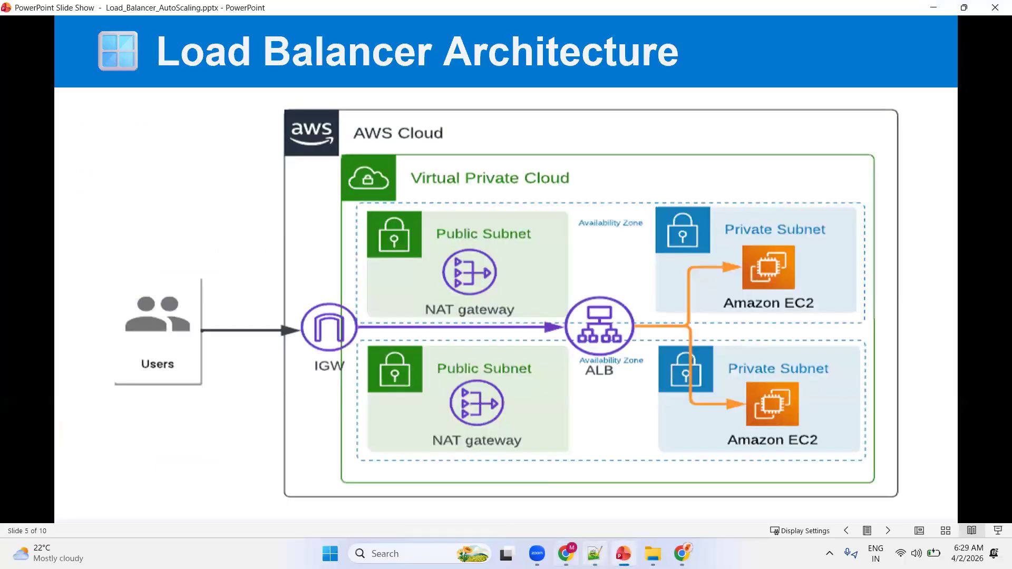
pyautogui.click(569, 555)
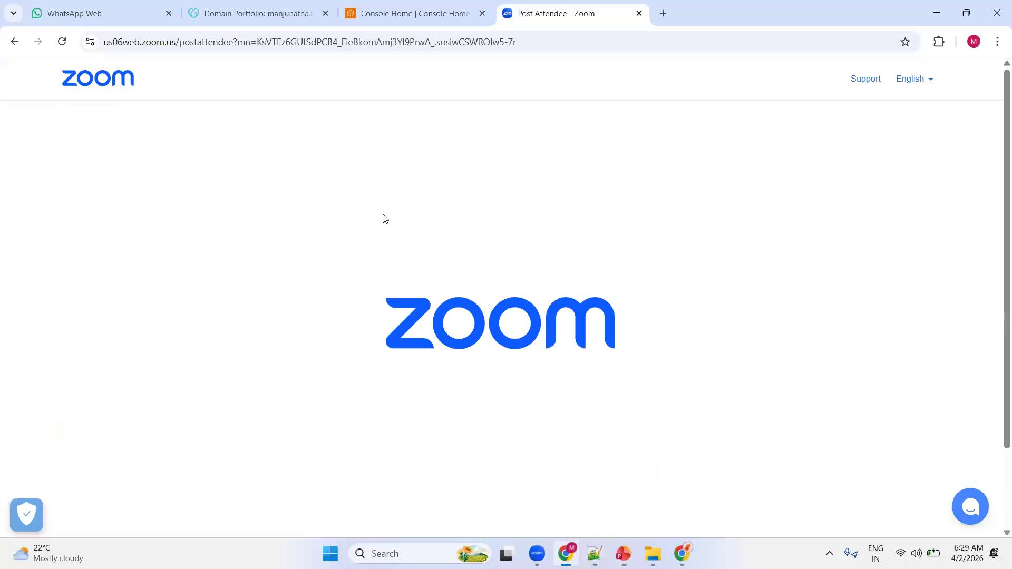
pyautogui.click(440, 17)
pyautogui.click(638, 14)
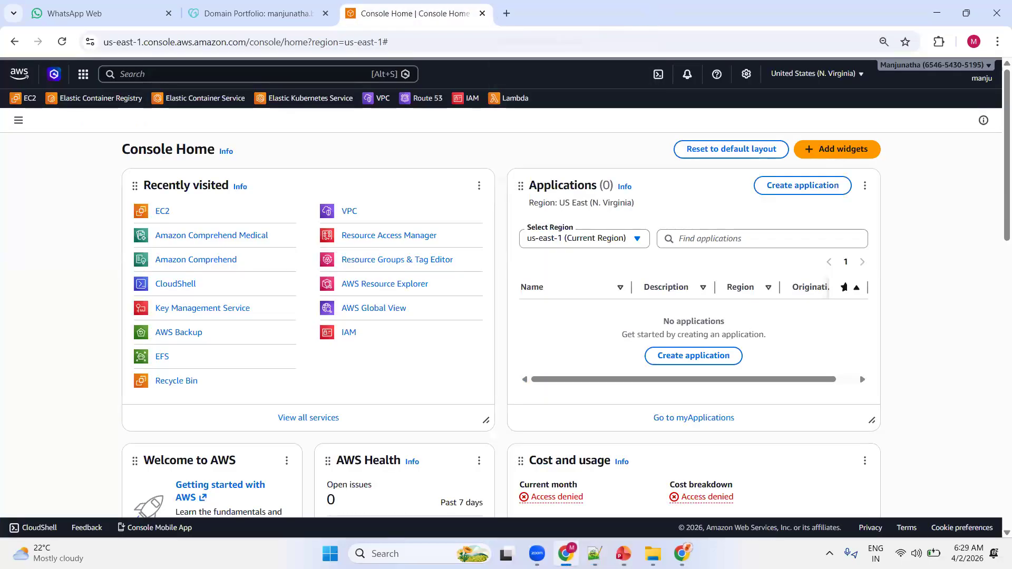
pyautogui.hotkey('alt', 'Tab')
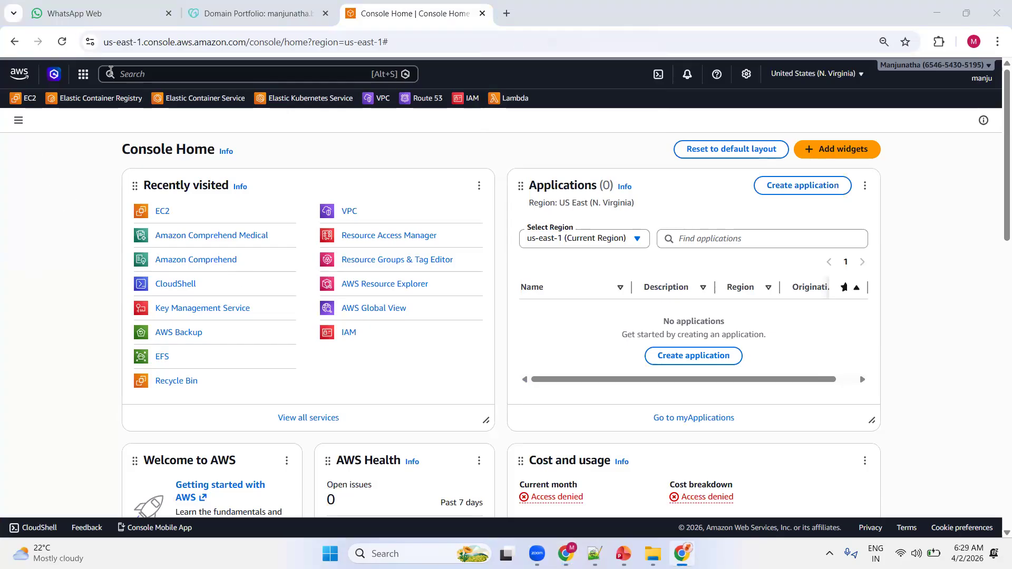
pyautogui.click(11, 77)
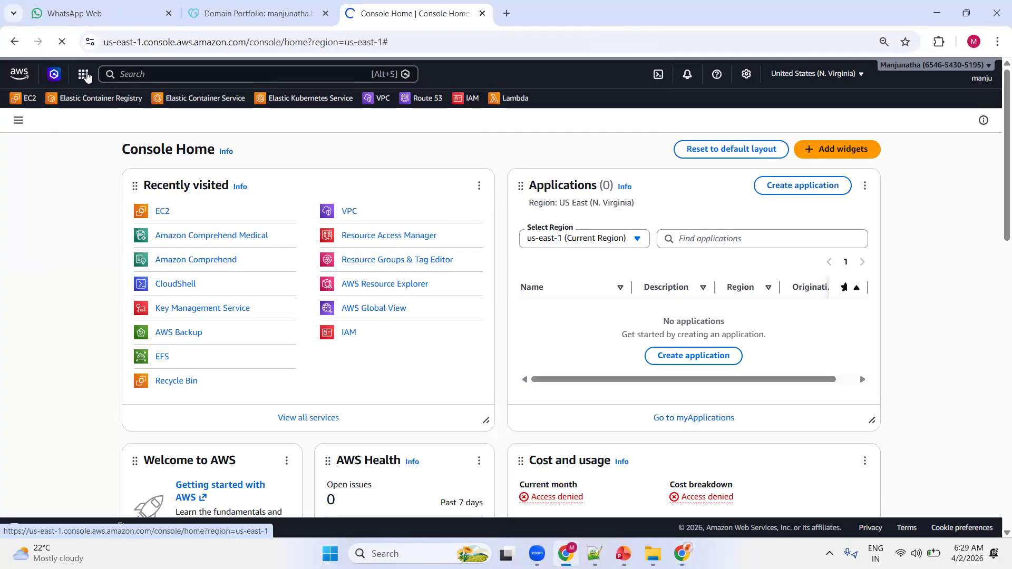
pyautogui.click(154, 75)
pyautogui.write('loadb')
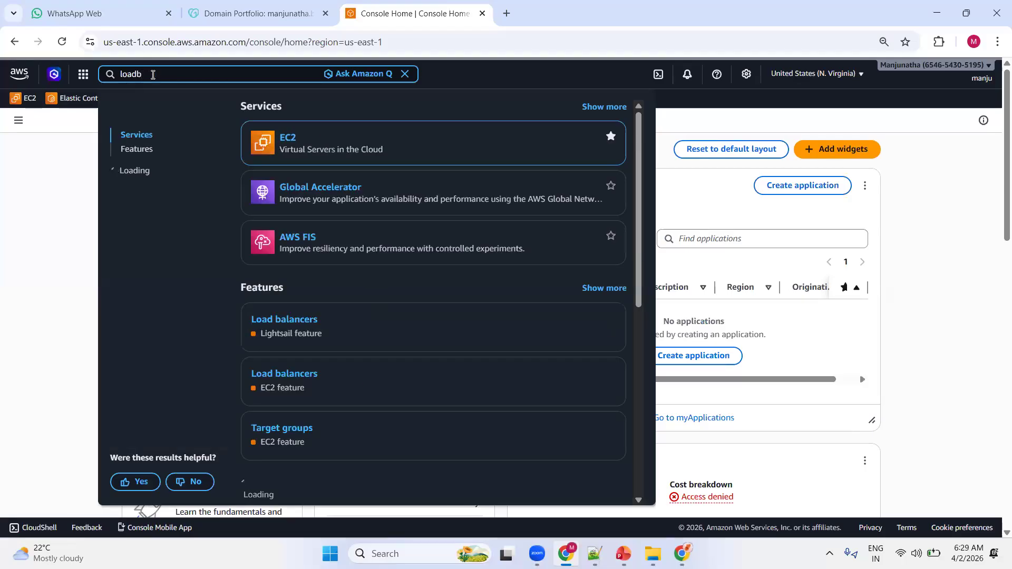
pyautogui.press('BackSpace')
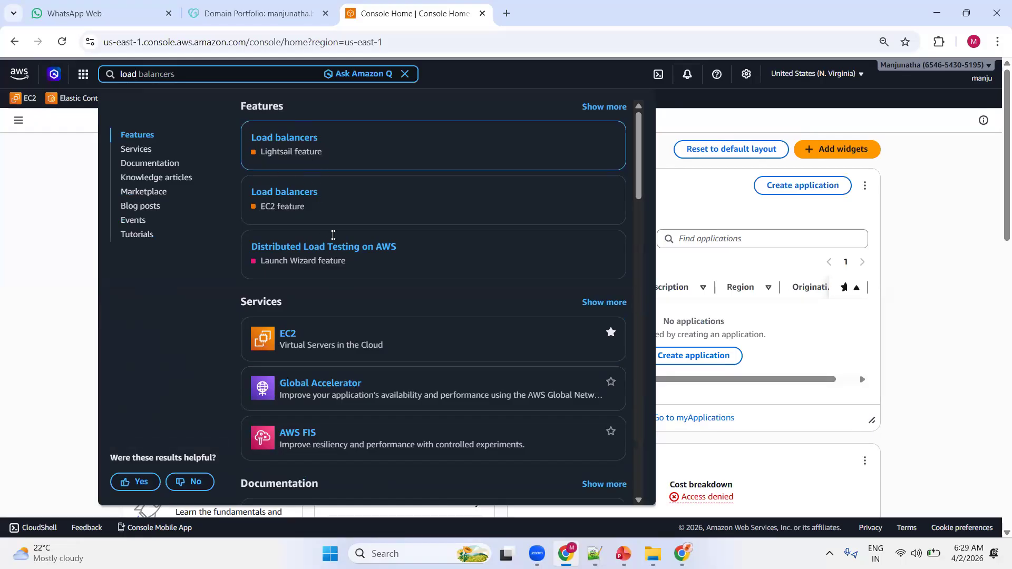
pyautogui.click(284, 138)
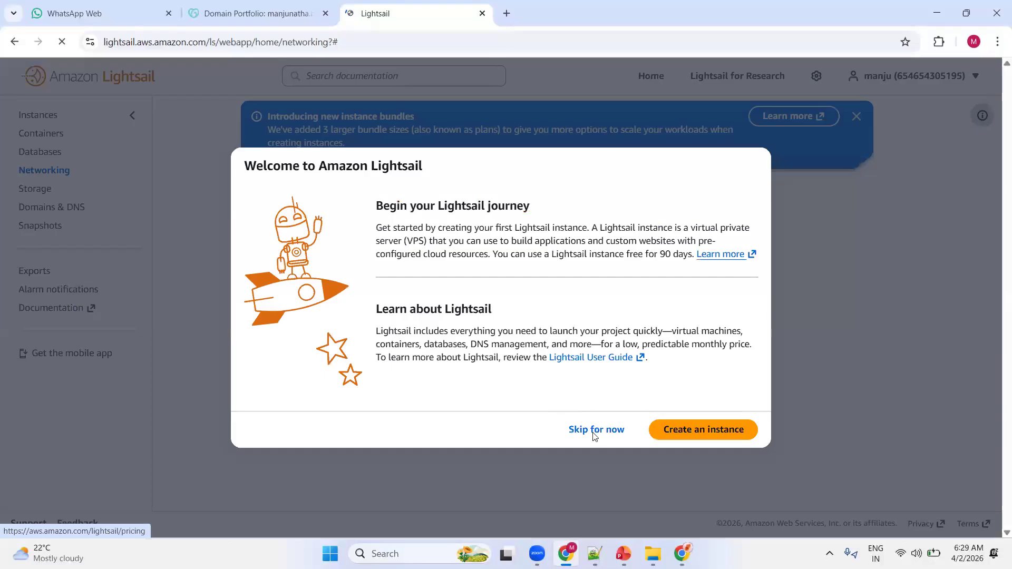
pyautogui.click(594, 432)
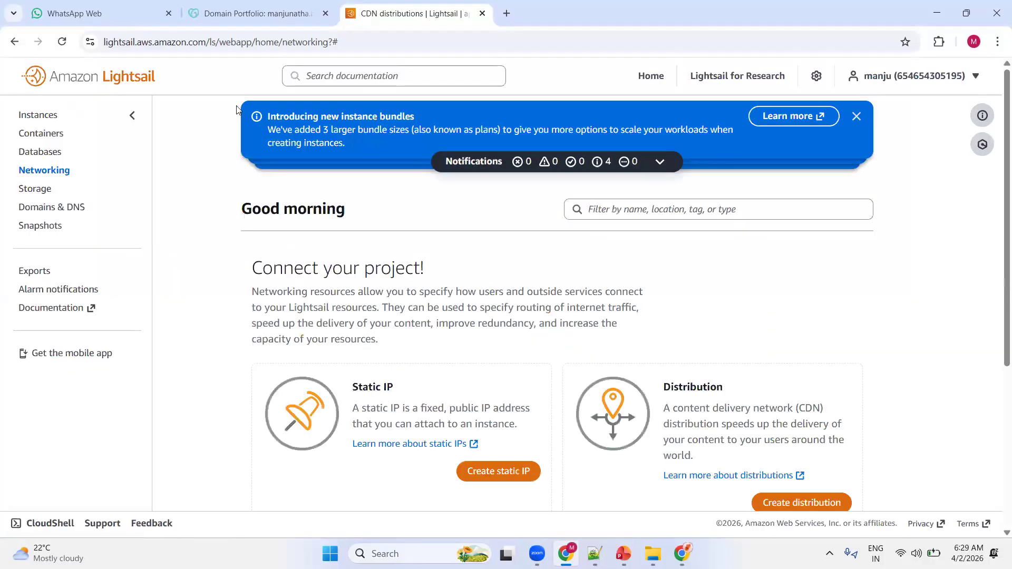
pyautogui.click(14, 44)
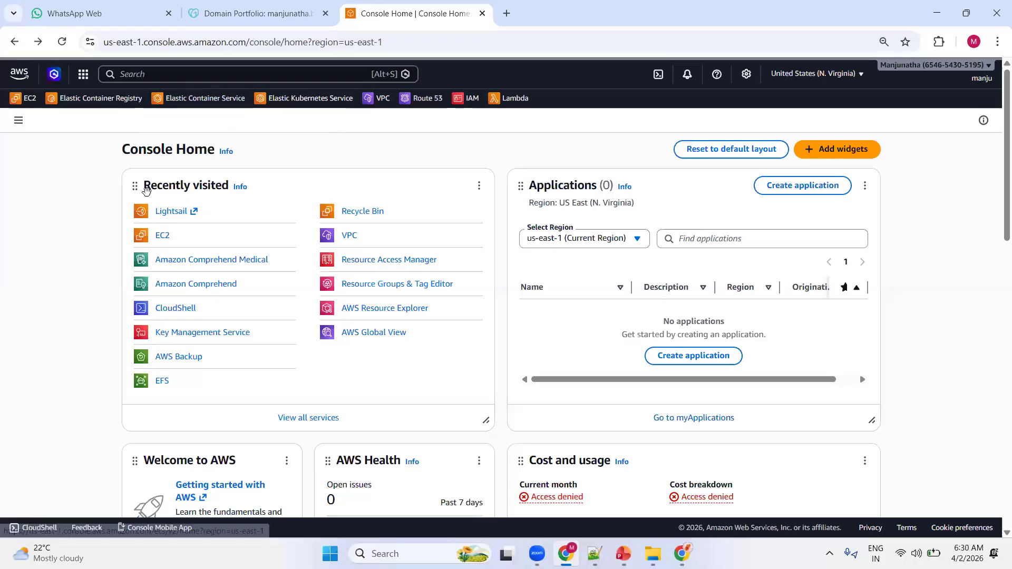
# Find the EC2 service through the console search and open its Load Balancers page.
pyautogui.click(143, 74)
pyautogui.write('ec2')
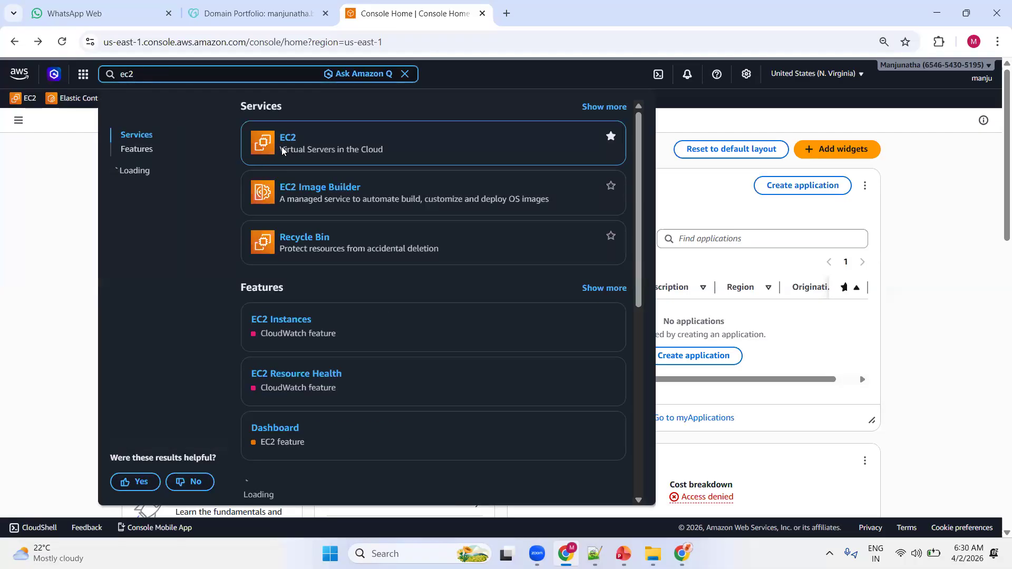
pyautogui.click(286, 140)
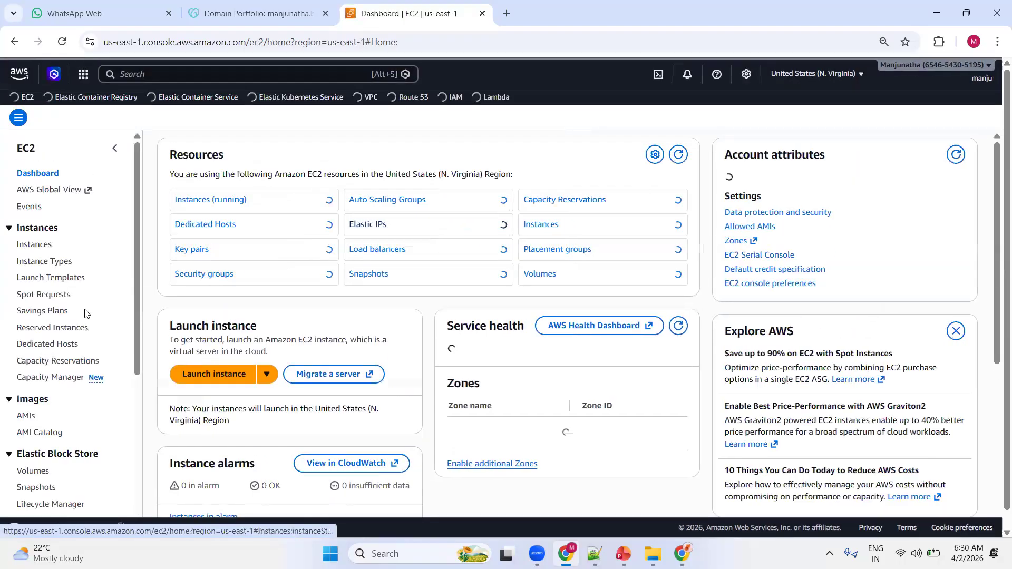
pyautogui.scroll(-3, 79, 317)
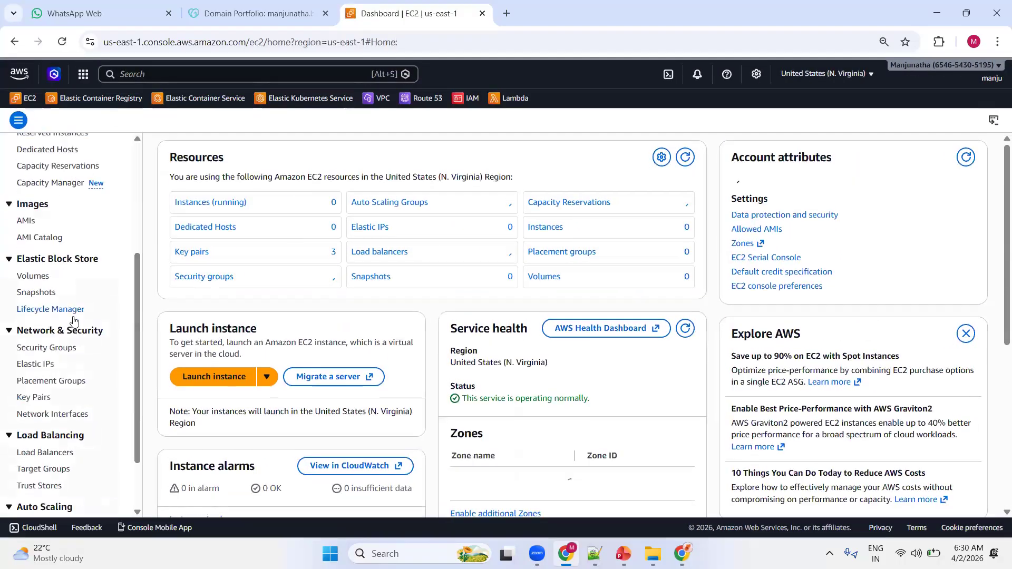
pyautogui.click(34, 453)
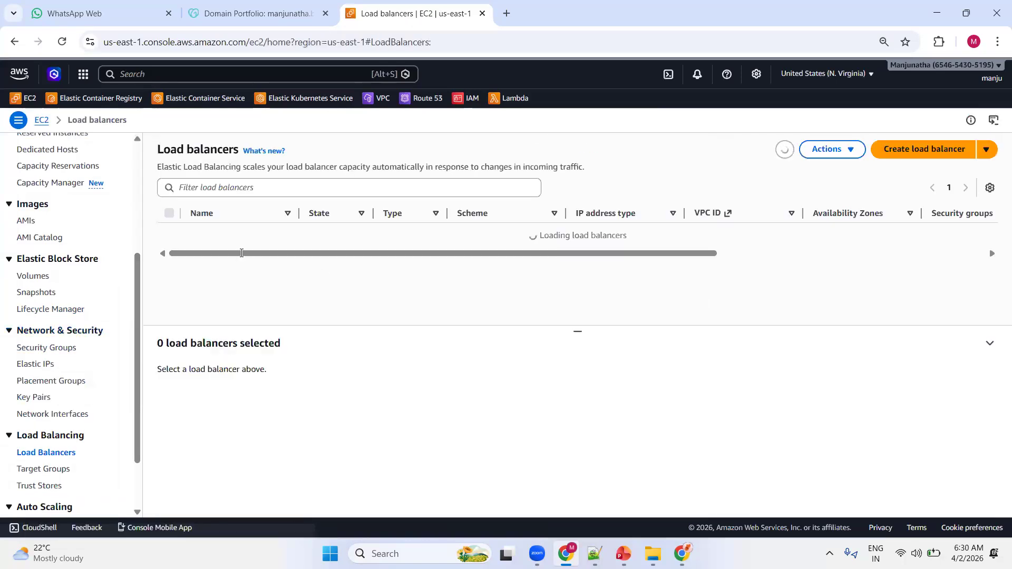
# Search the console for load balancers, look through the results, and view the EC2 Target Groups page.
pyautogui.click(198, 73)
pyautogui.write('load balancers')
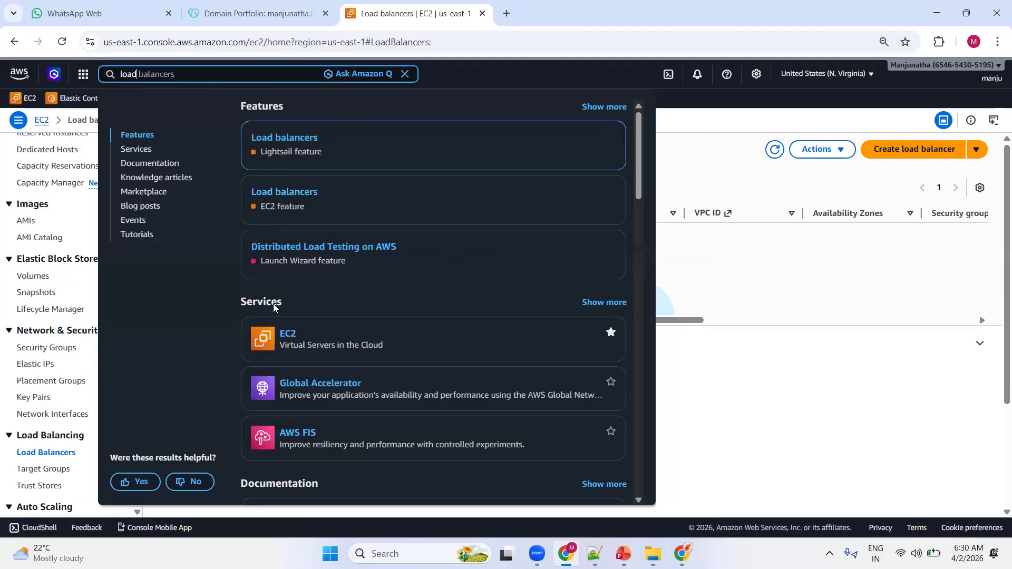
pyautogui.scroll(-1, 308, 301)
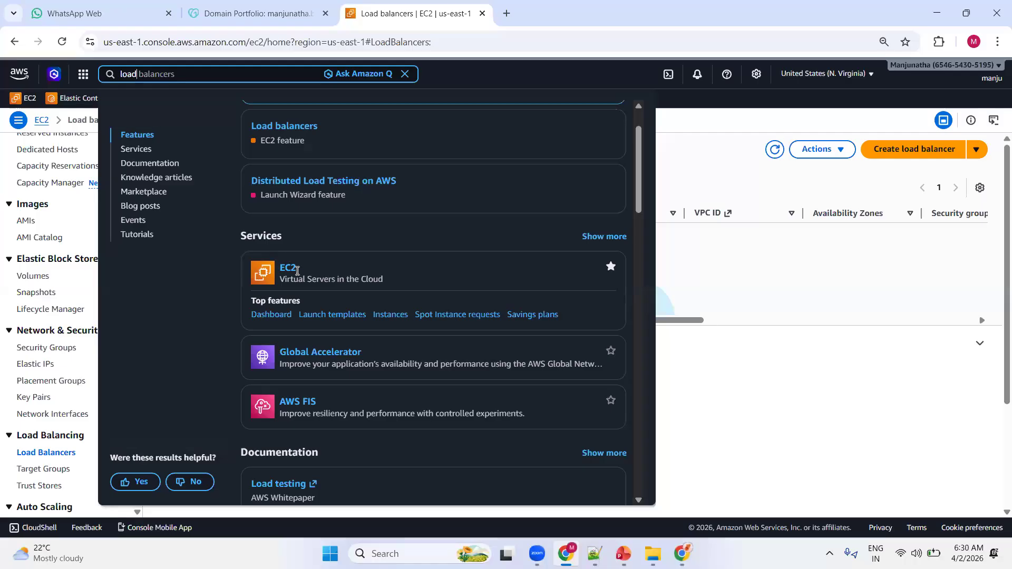
pyautogui.click(813, 374)
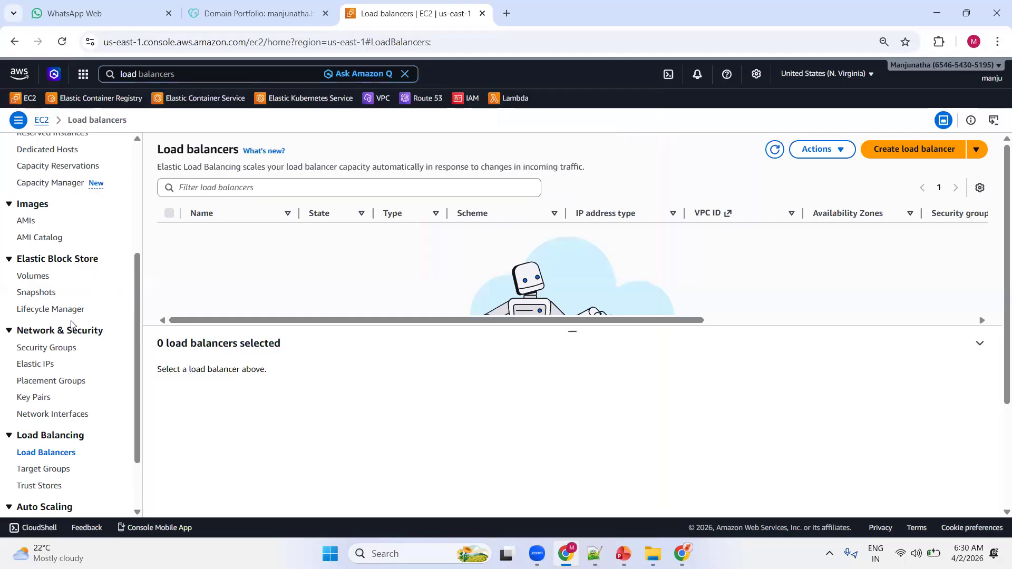
pyautogui.scroll(-2, 71, 324)
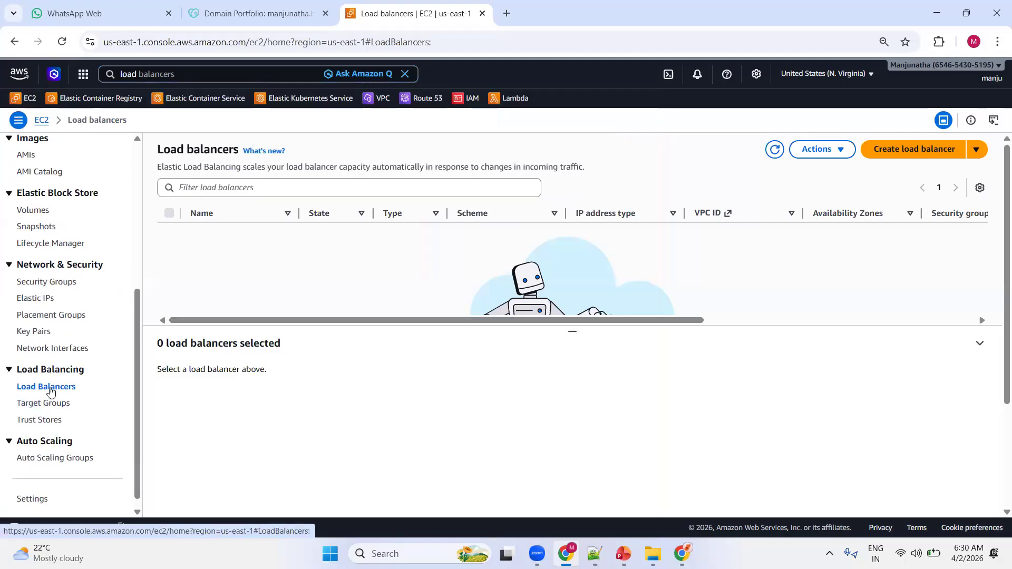
pyautogui.click(44, 405)
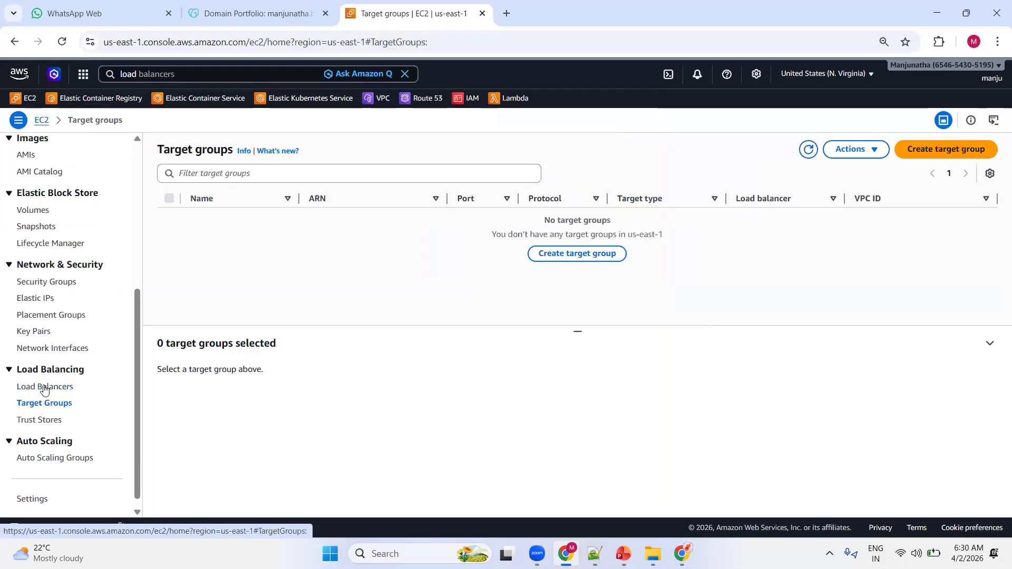
# Start launching a new EC2 instance from the Instances page and name it webserver.
pyautogui.scroll(4, 39, 308)
pyautogui.scroll(2, 41, 263)
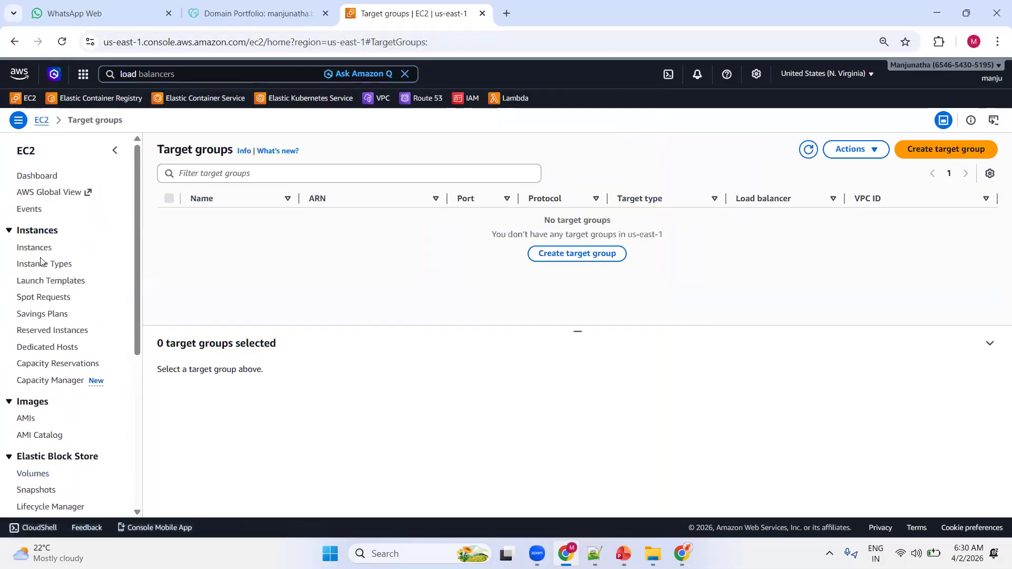
pyautogui.click(41, 248)
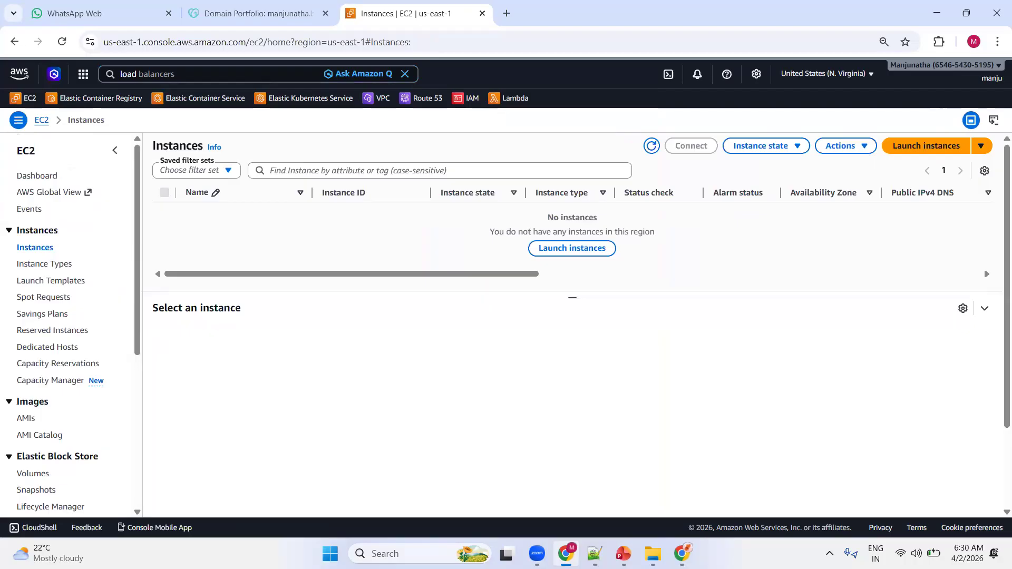
pyautogui.click(930, 150)
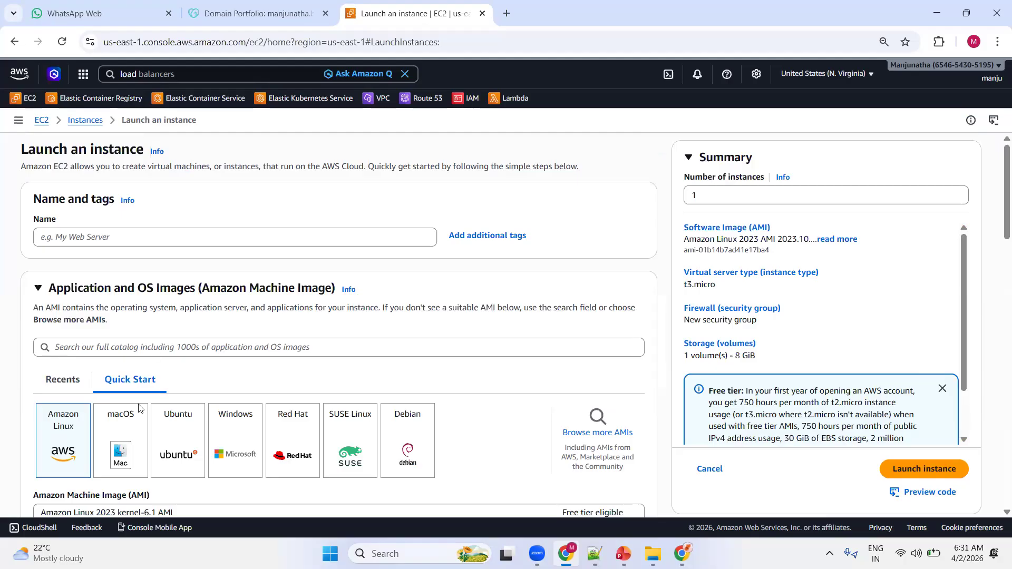
pyautogui.click(91, 239)
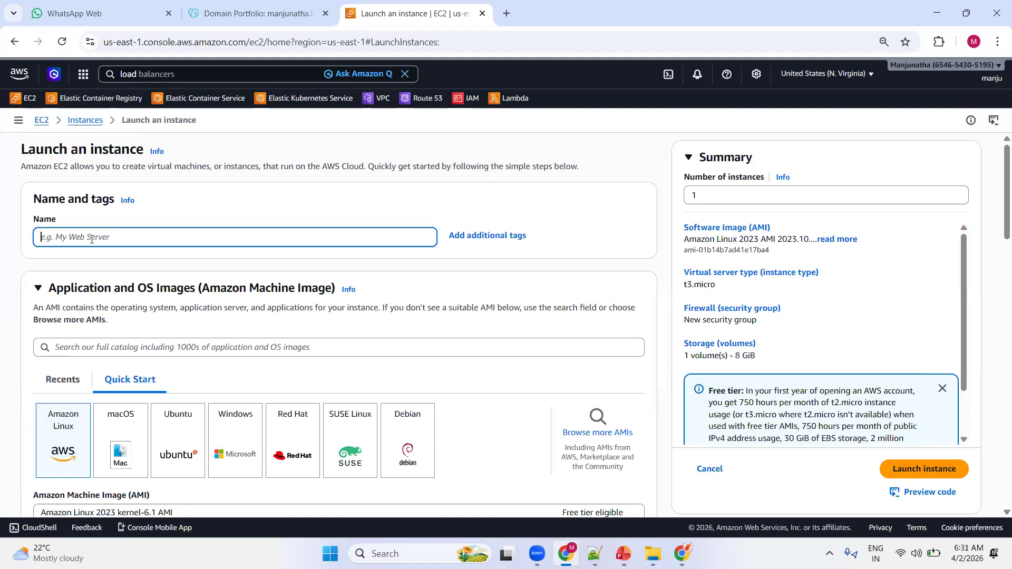
pyautogui.write('webserver')
# Keep the Amazon Linux image and set the instance type to t2.medium.
pyautogui.scroll(-2, 153, 221)
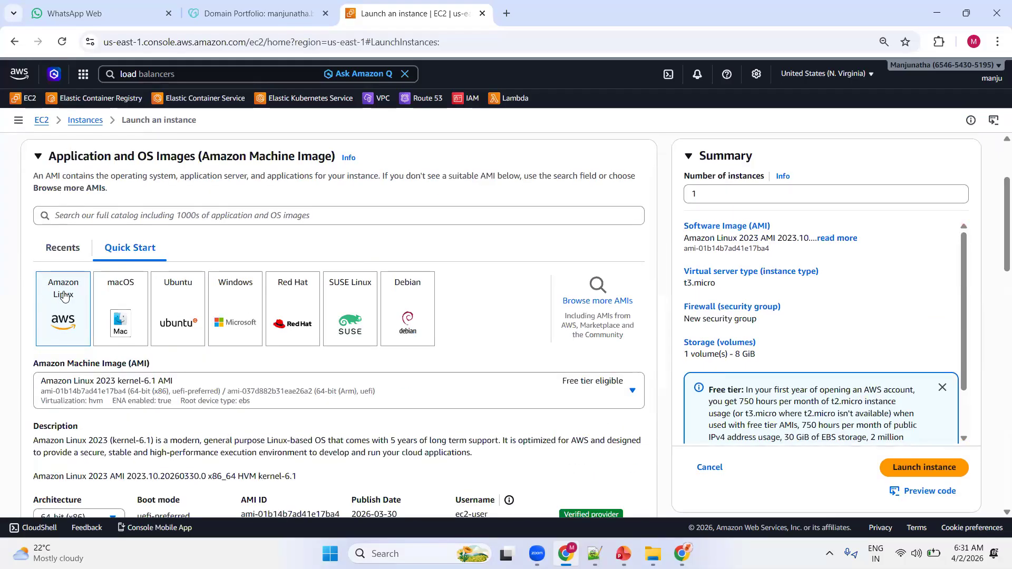
pyautogui.scroll(-3, 60, 301)
pyautogui.scroll(-5, 63, 293)
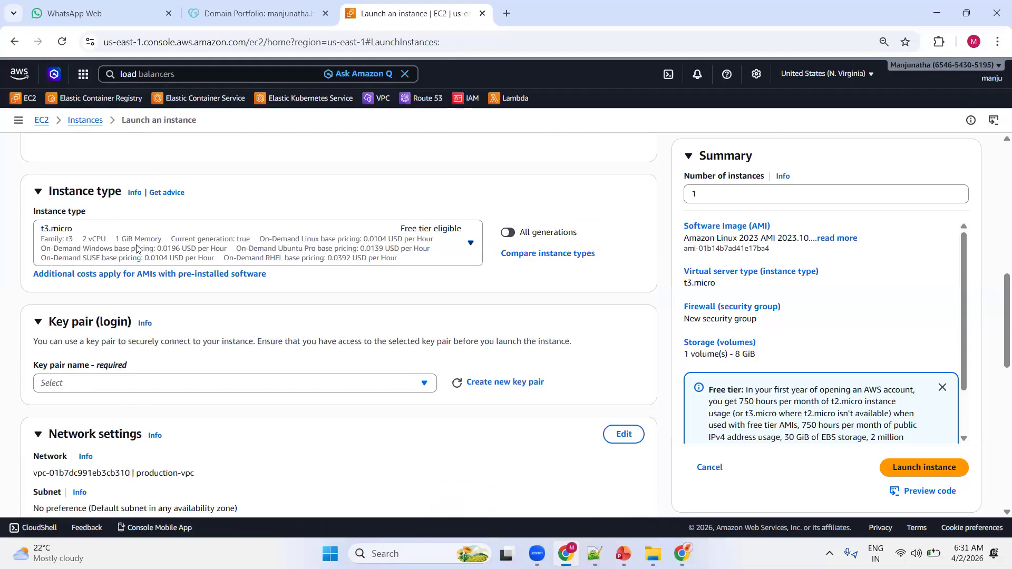
pyautogui.click(137, 248)
pyautogui.scroll(-3, 84, 403)
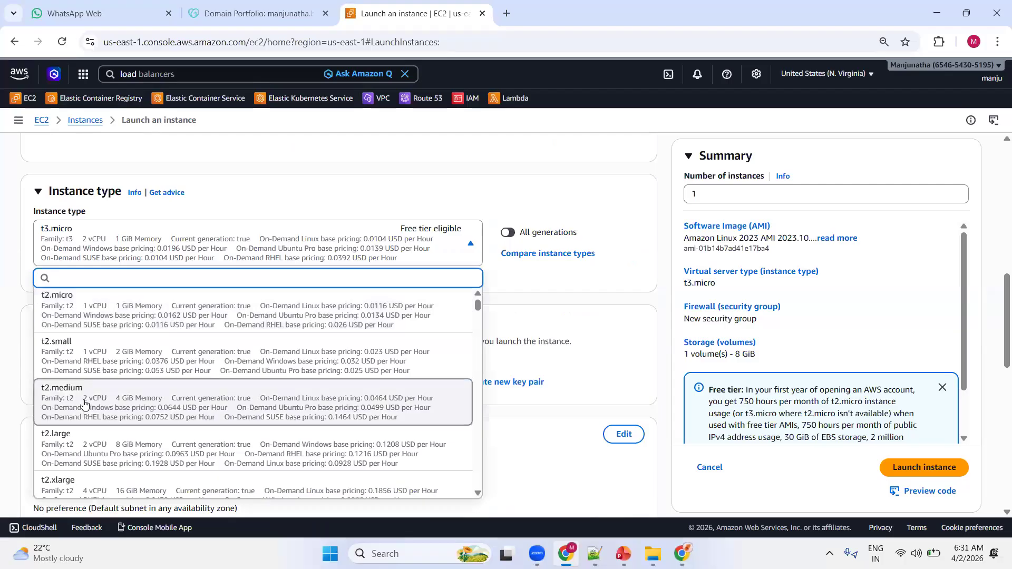
pyautogui.click(84, 403)
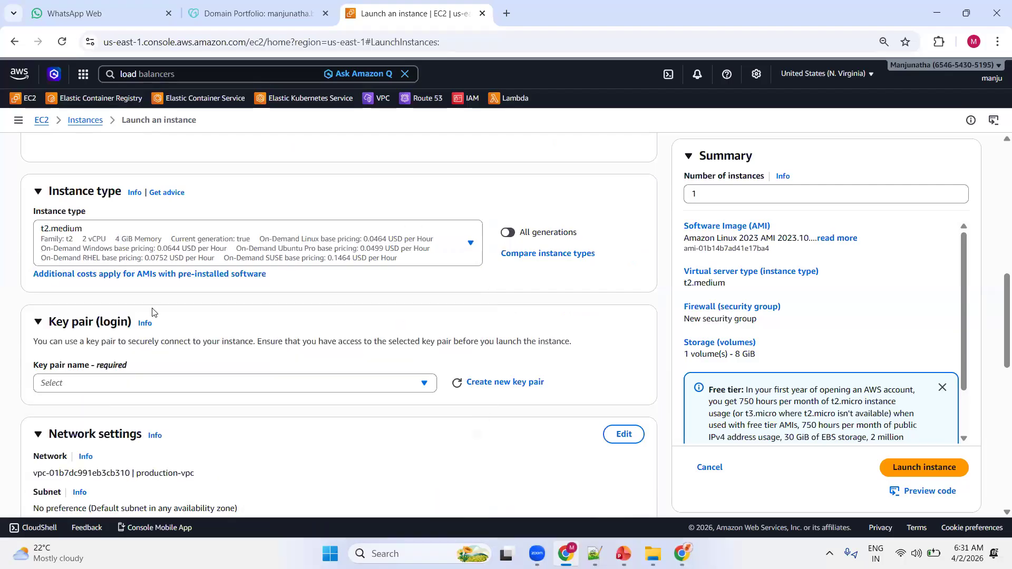
# Select the existing "ec2" key pair for logging in to the instance.
pyautogui.scroll(-1, 153, 312)
pyautogui.click(170, 319)
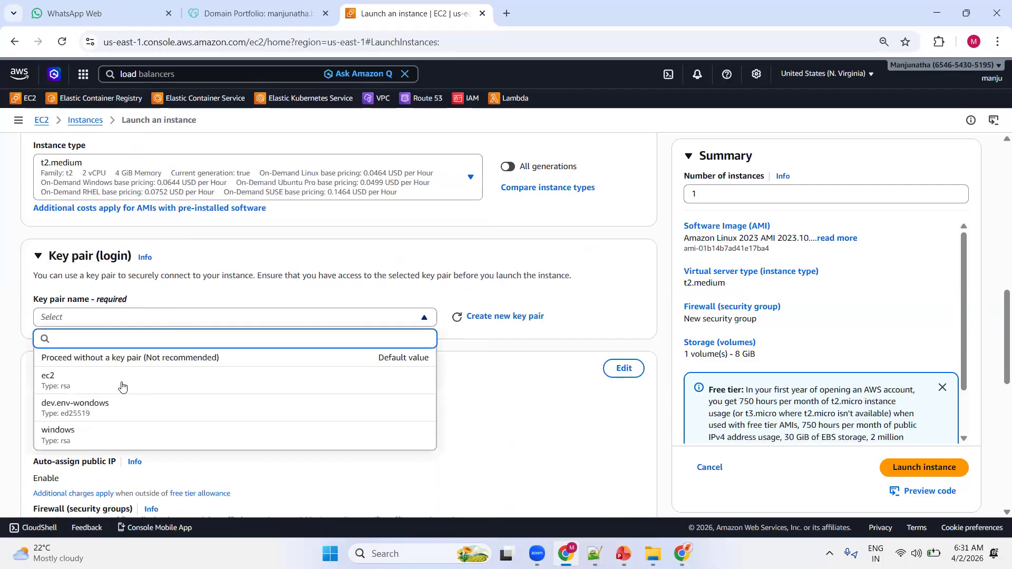
pyautogui.click(116, 384)
# Use an existing security group for the instance's firewall and choose the default group.
pyautogui.scroll(-4, 285, 279)
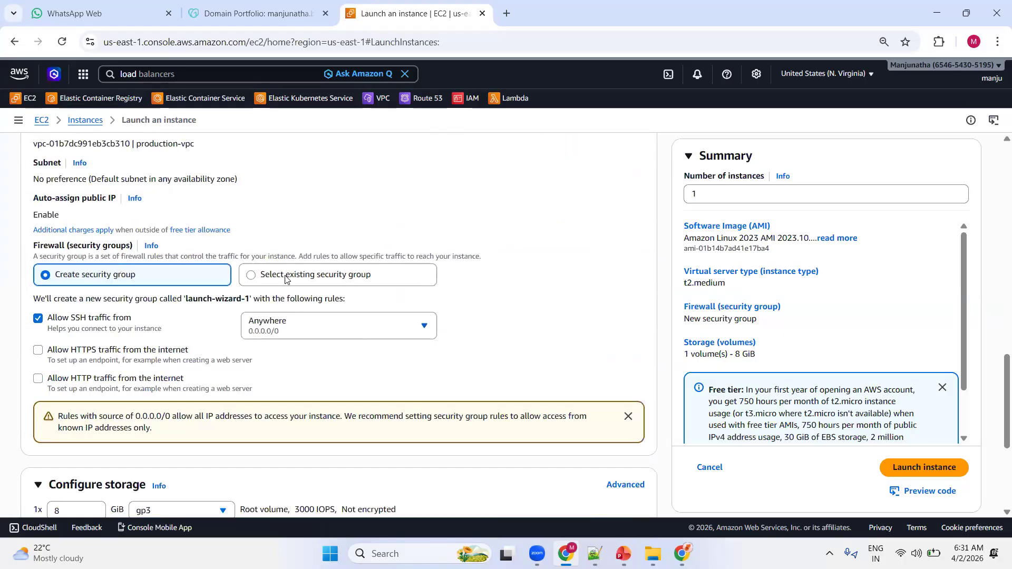
pyautogui.click(297, 278)
pyautogui.click(165, 318)
pyautogui.click(121, 364)
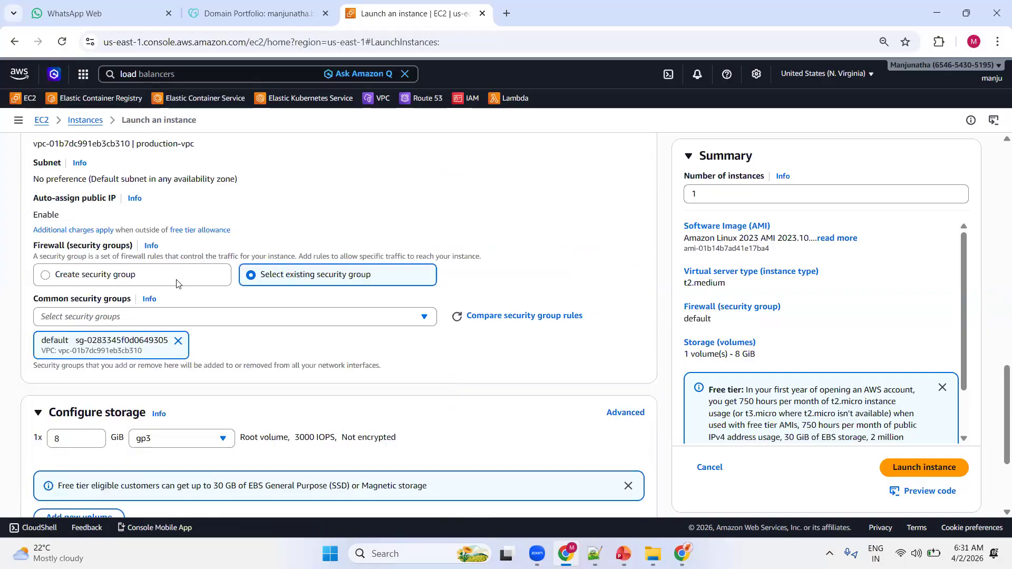
# Expand the advanced details and paste the shell script that installs the LAMP stack, lab web pages and AWS SDK for PHP as user data.
pyautogui.scroll(-3, 181, 287)
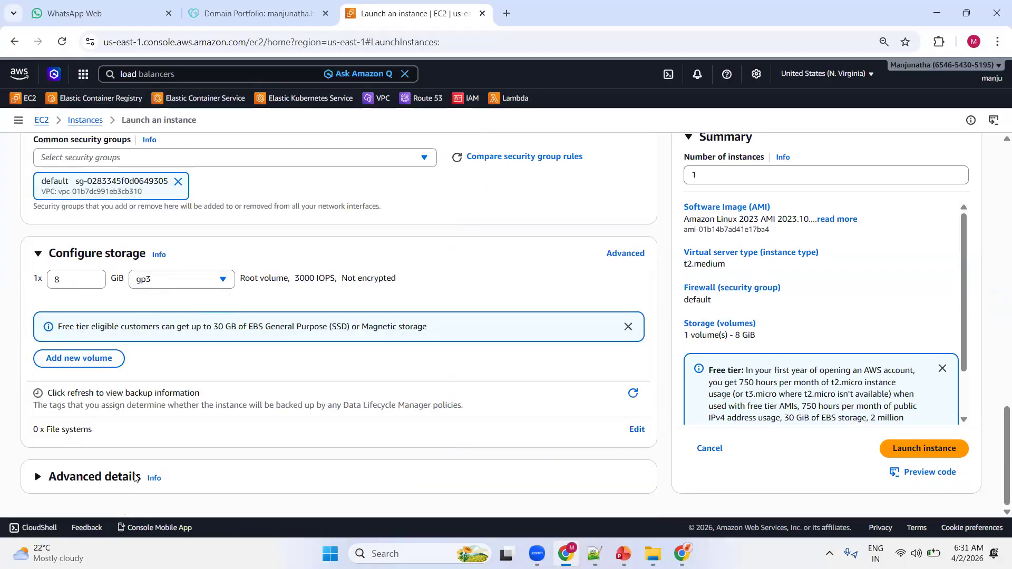
pyautogui.click(108, 473)
pyautogui.scroll(-8, 171, 327)
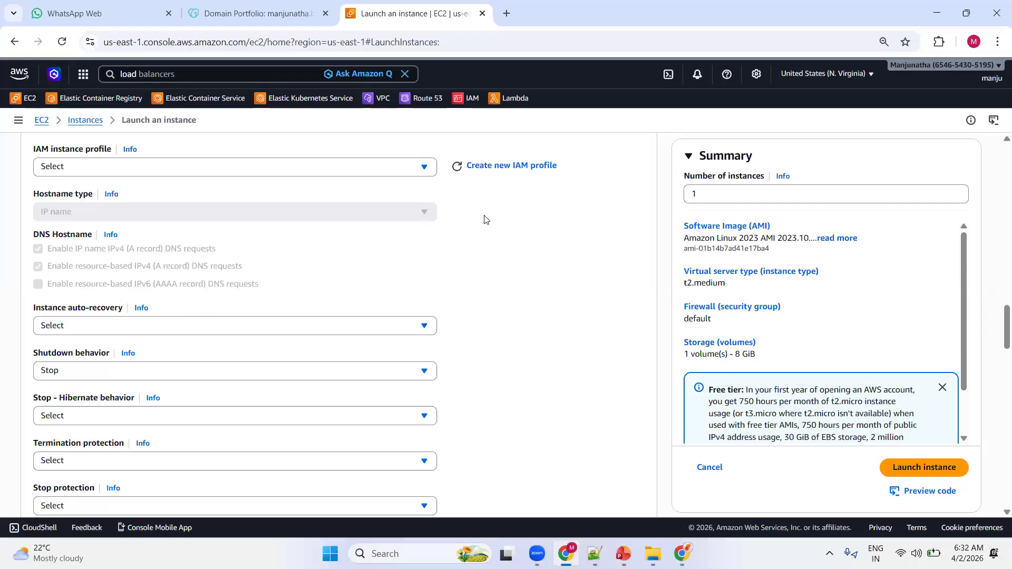
pyautogui.scroll(-5, 483, 235)
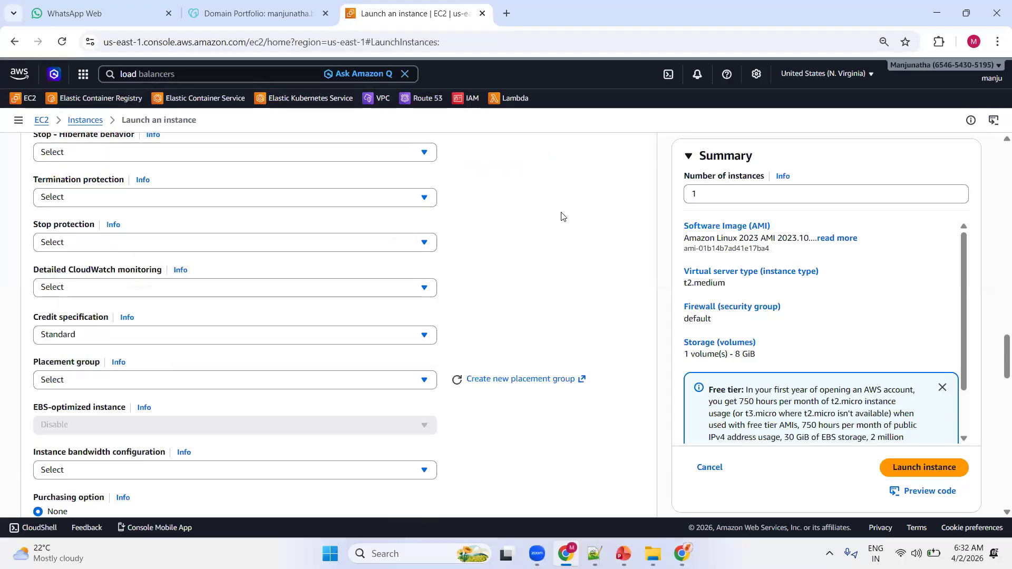
pyautogui.scroll(-1, 562, 216)
pyautogui.scroll(-2, 562, 216)
pyautogui.scroll(-5, 552, 241)
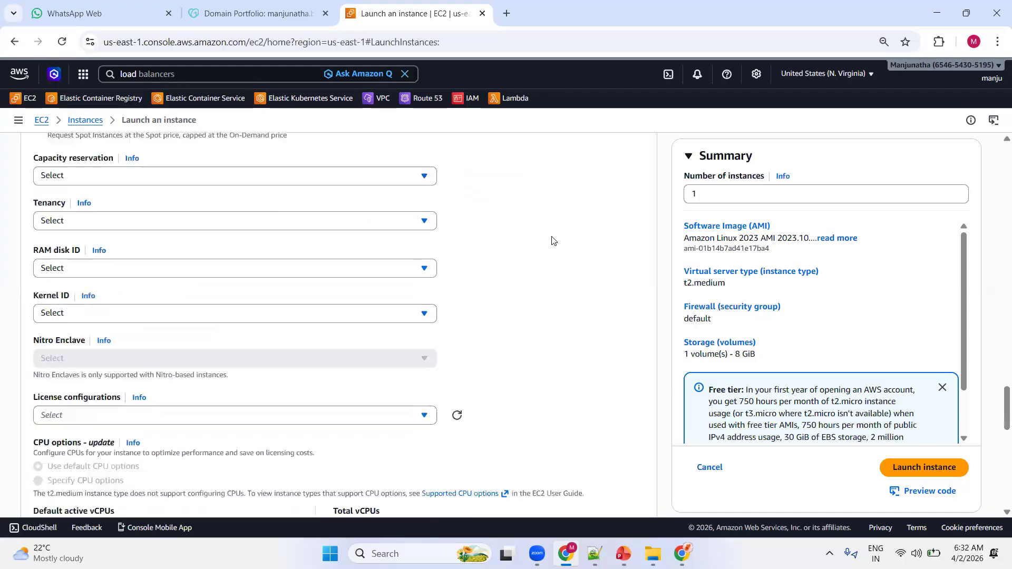
pyautogui.scroll(-9, 548, 240)
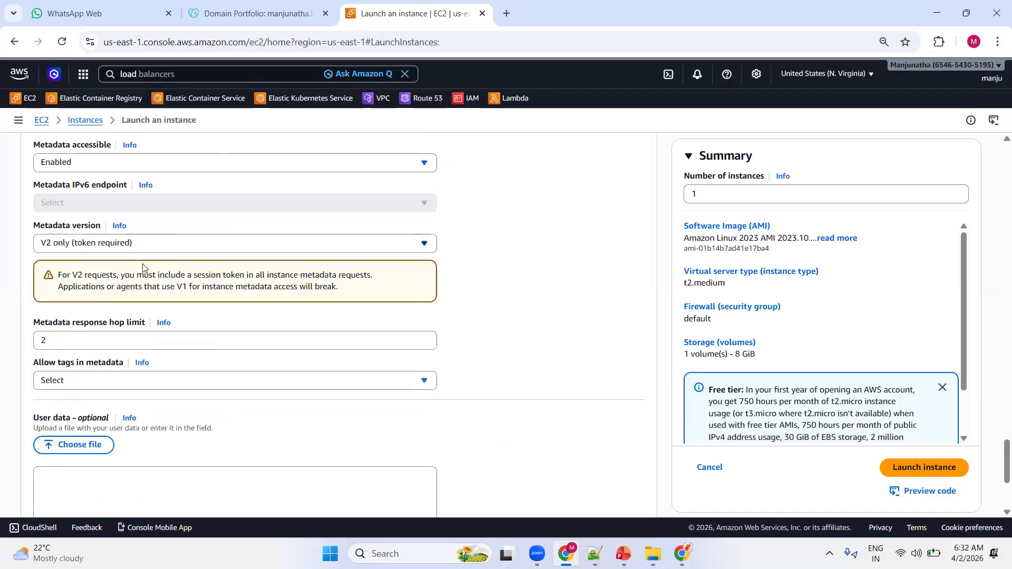
pyautogui.scroll(-2, 143, 267)
pyautogui.scroll(-1, 143, 267)
pyautogui.moveTo(33, 226); pyautogui.dragTo(113, 227)
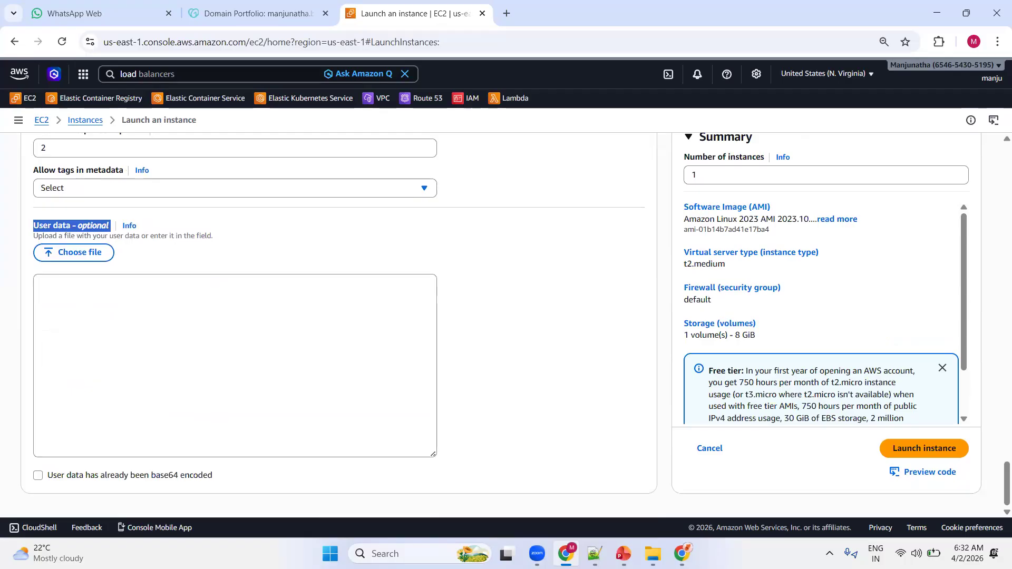
pyautogui.hotkey('alt', 'Tab')
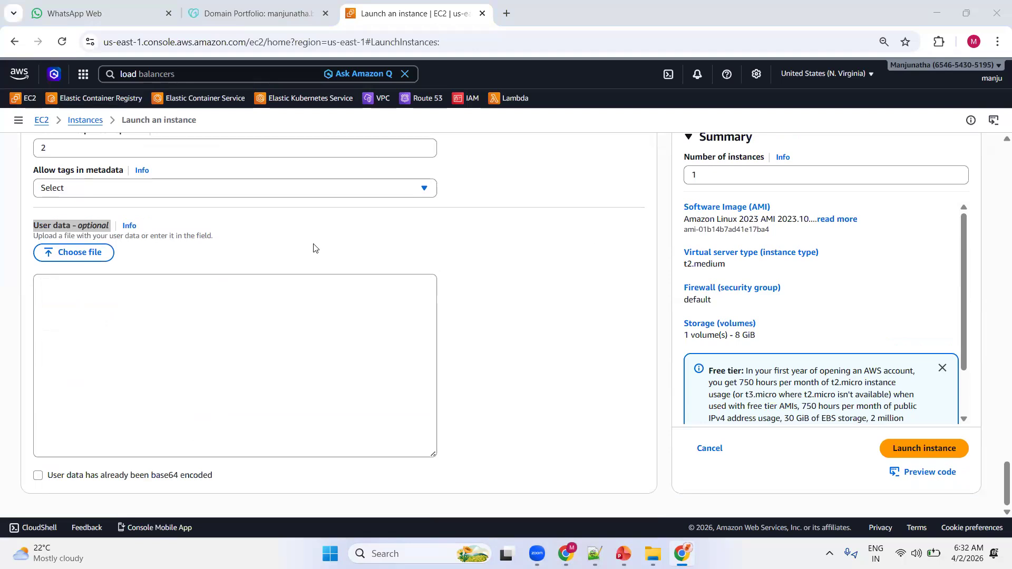
pyautogui.click(175, 300)
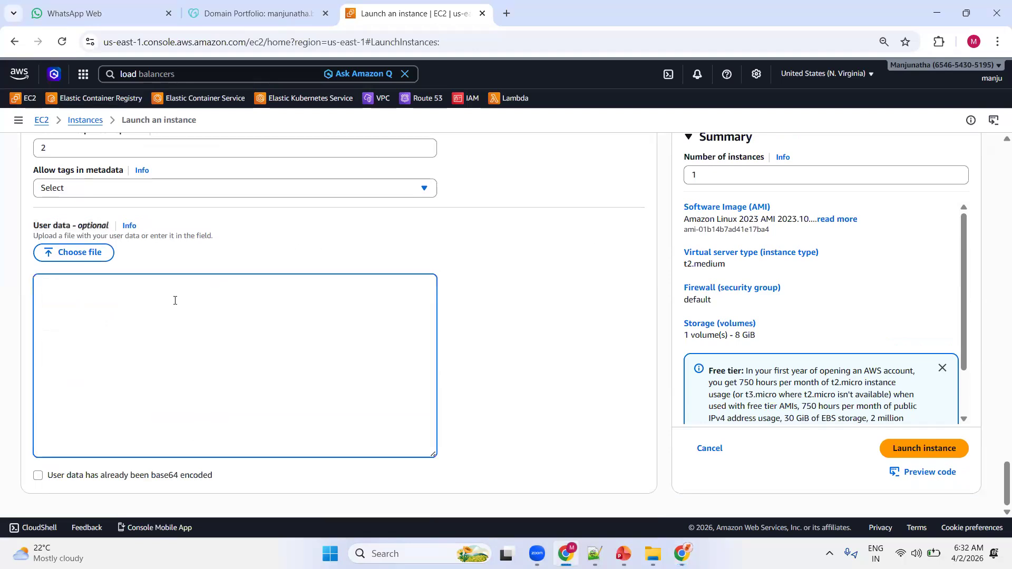
pyautogui.hotkey('ctrl', 'v')
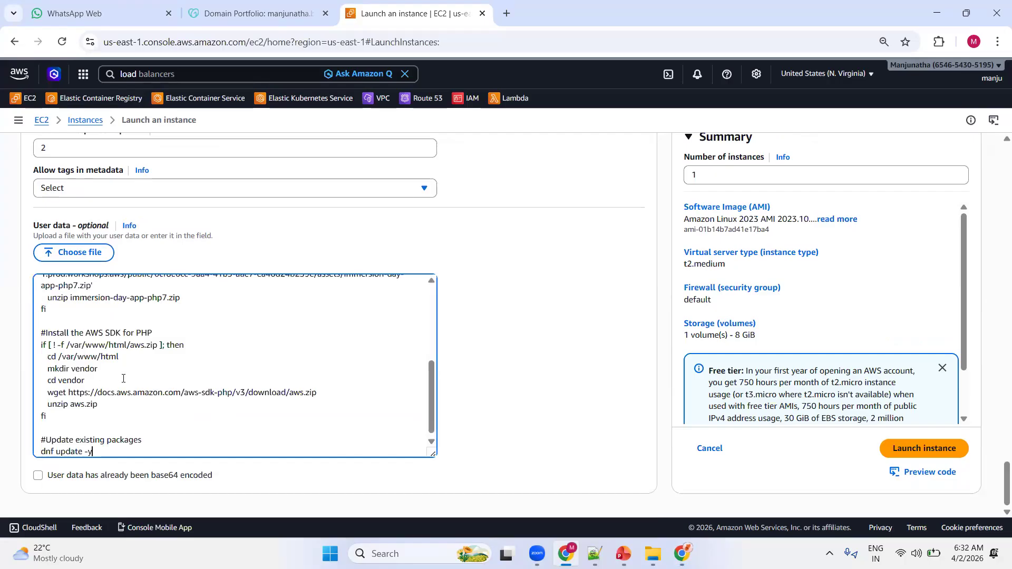
# Review the pasted user data script from start to end and launch the webserver instance.
pyautogui.scroll(10, 123, 378)
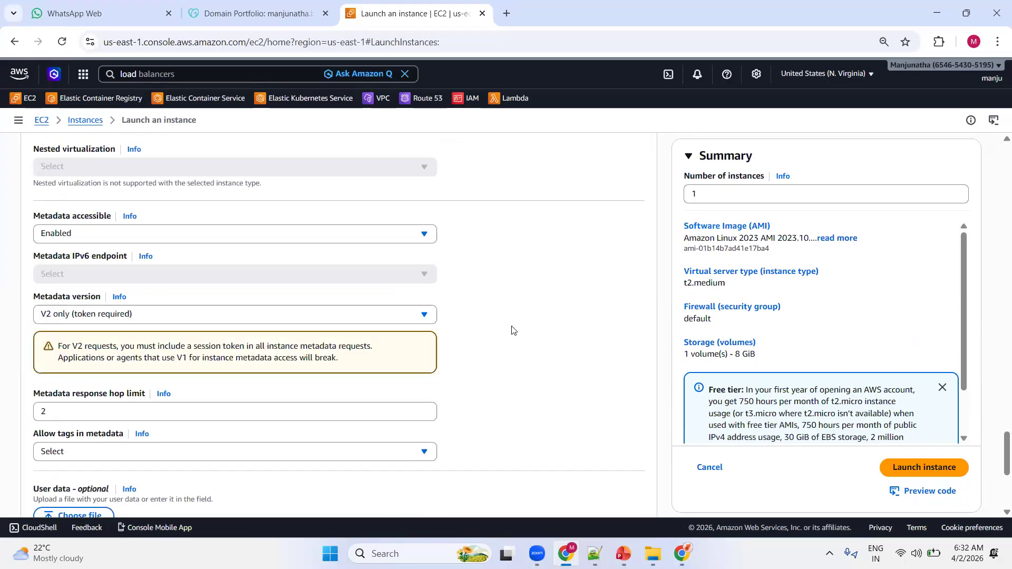
pyautogui.scroll(-4, 512, 331)
pyautogui.scroll(-1, 486, 360)
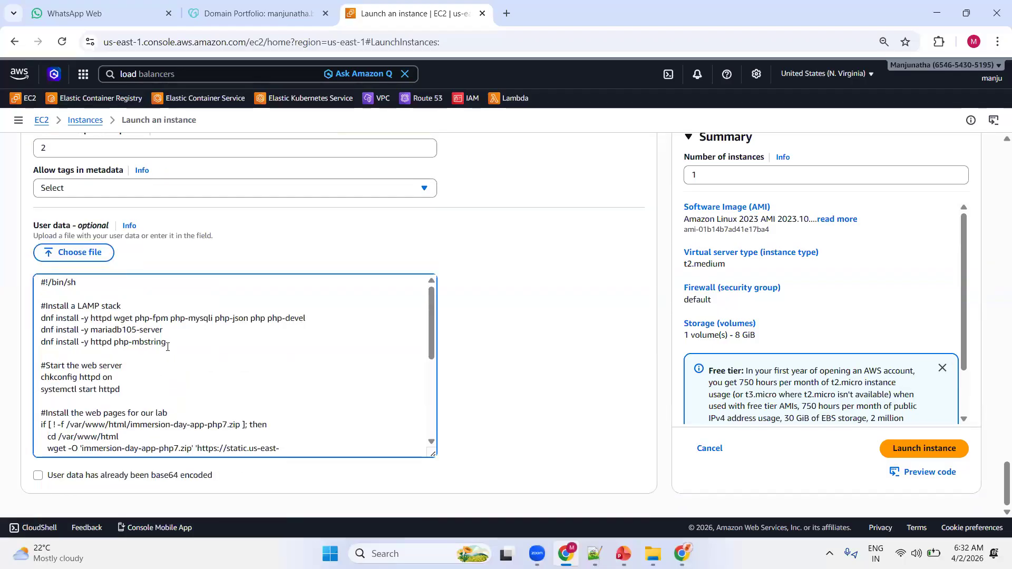
pyautogui.scroll(-3, 167, 348)
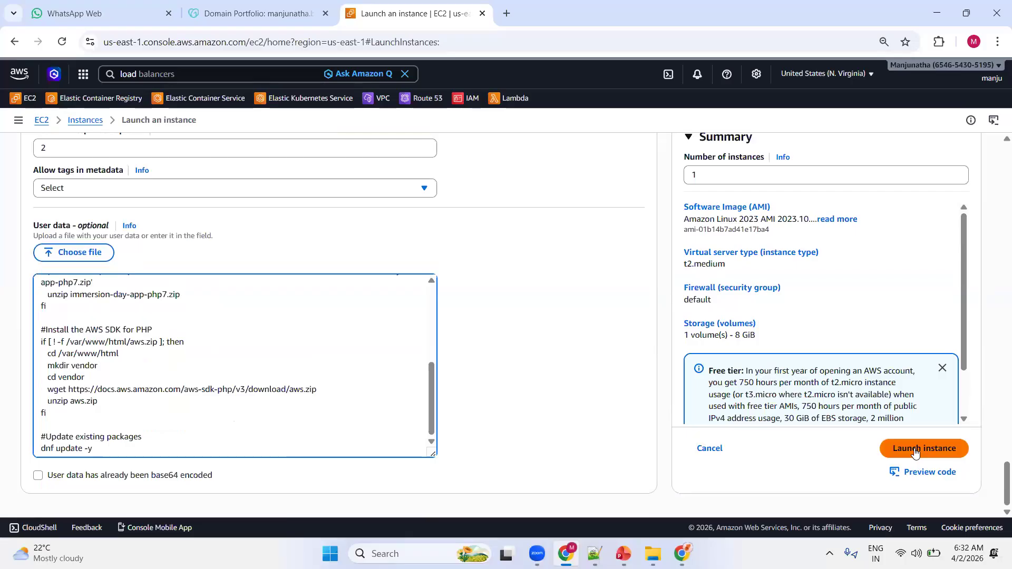
pyautogui.scroll(4, 568, 342)
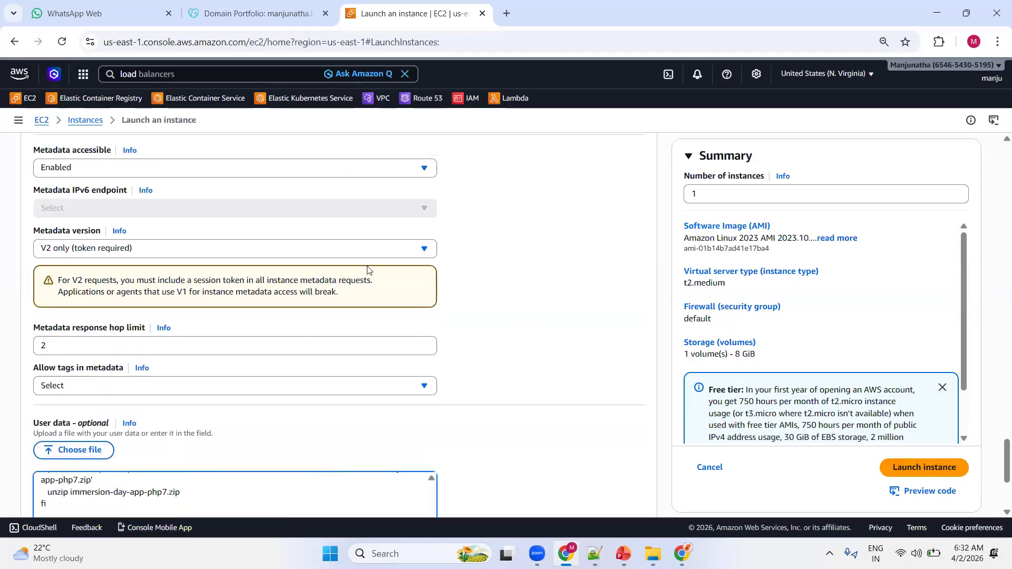
pyautogui.click(934, 472)
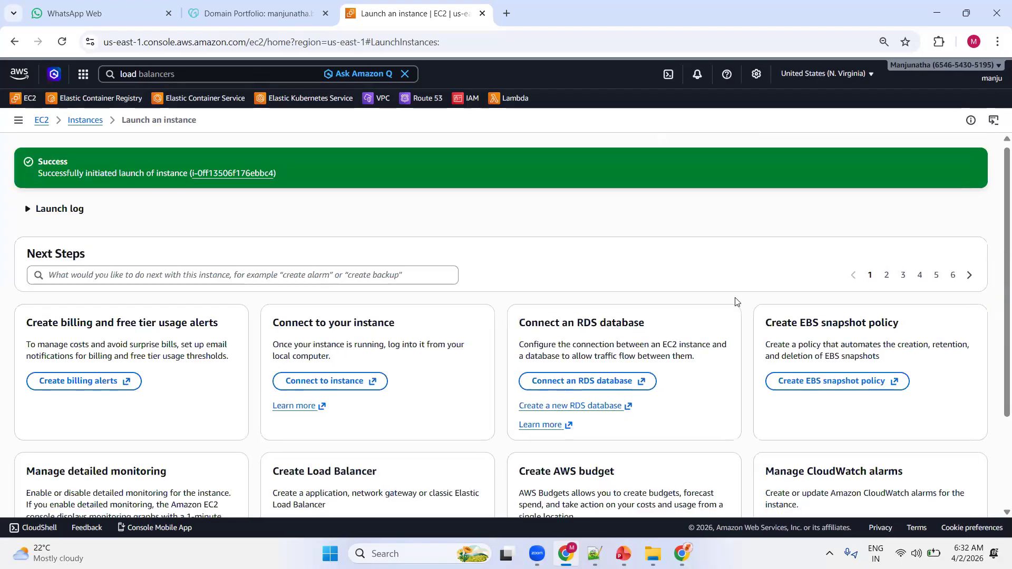
# Return to the list of all instances and refresh it.
pyautogui.scroll(-3, 765, 300)
pyautogui.click(945, 490)
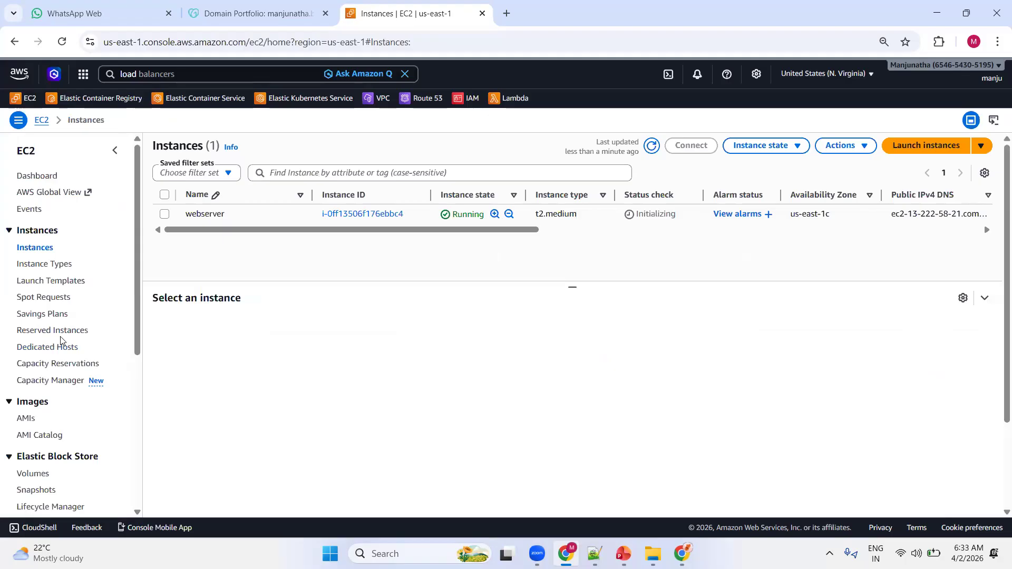
pyautogui.click(652, 147)
# Start launching a second EC2 instance and name it webserver1.
pyautogui.click(917, 148)
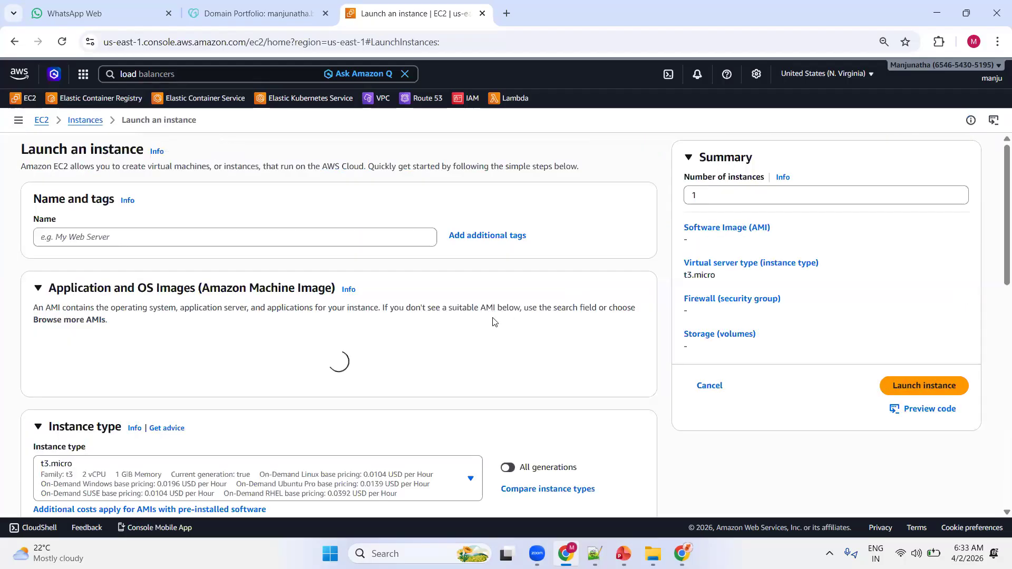
pyautogui.click(123, 237)
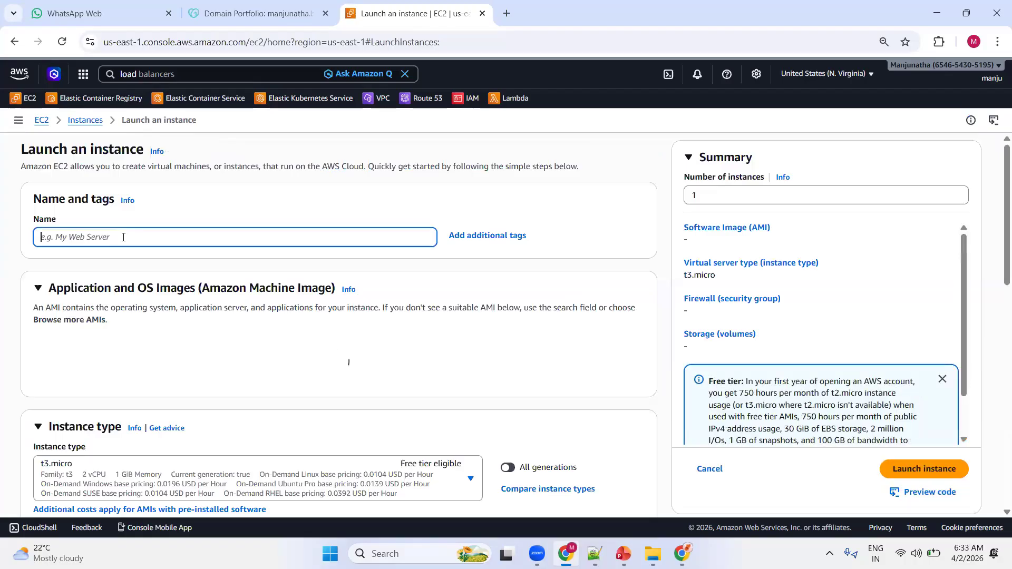
pyautogui.write('web')
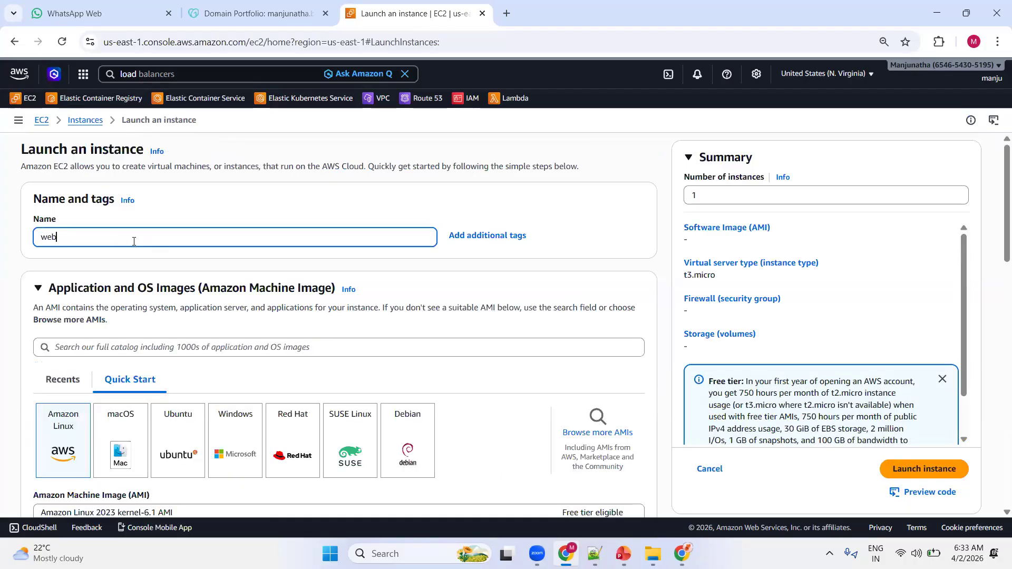
pyautogui.write('server1')
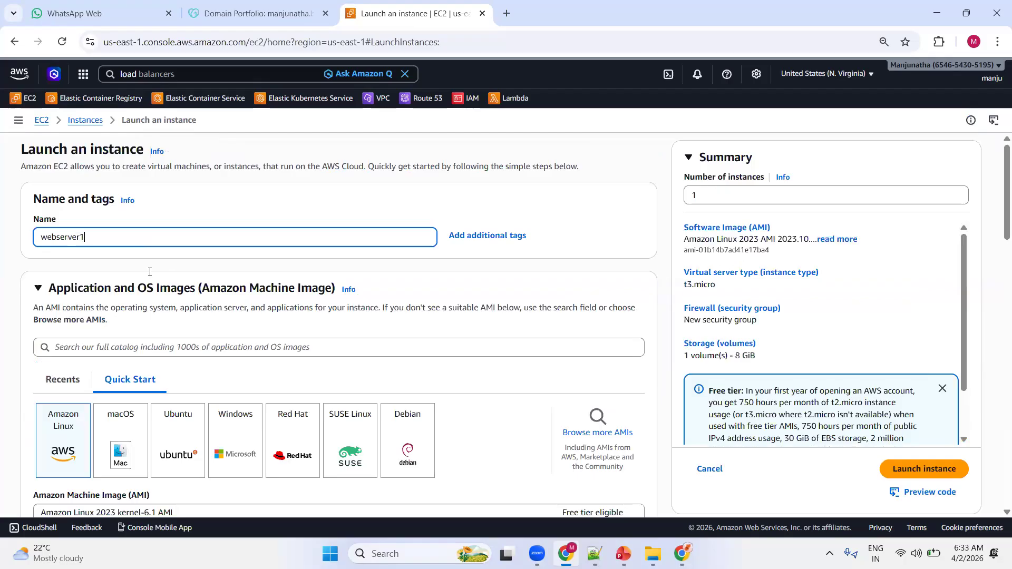
# Set the webserver1 instance type to t2.medium and select the existing "ec2" key pair.
pyautogui.scroll(-3, 150, 272)
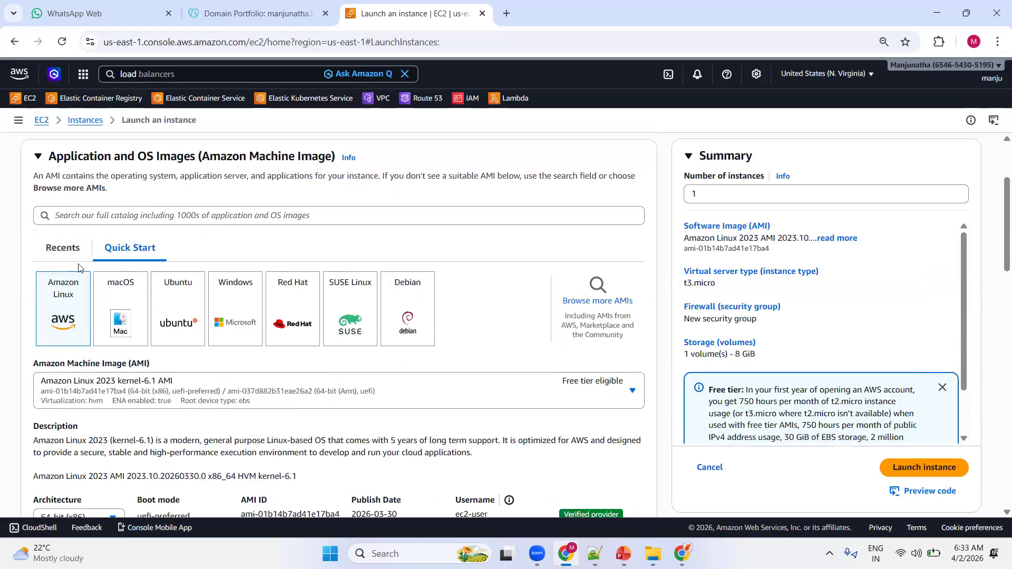
pyautogui.scroll(-1, 78, 268)
pyautogui.scroll(-3, 77, 271)
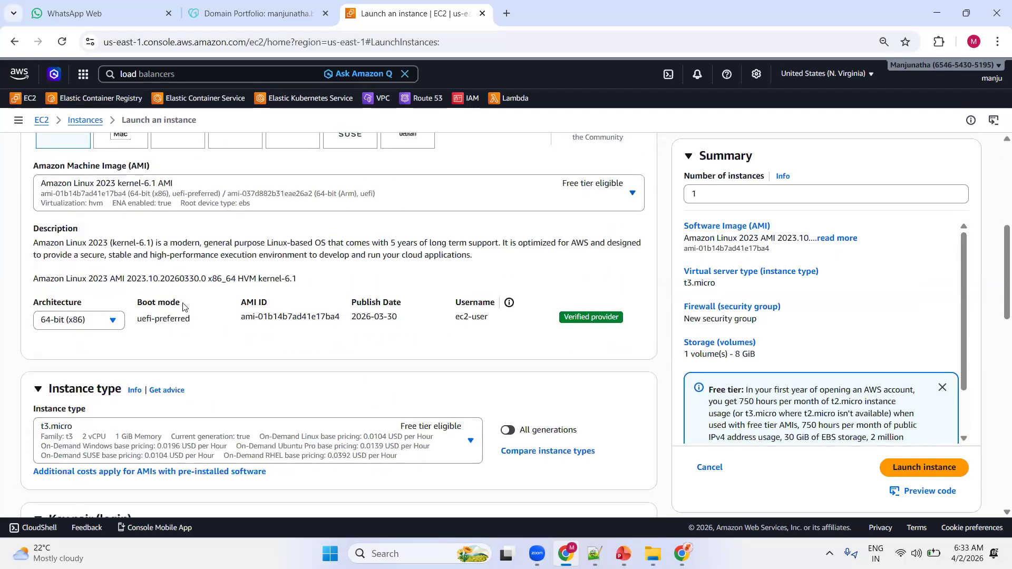
pyautogui.scroll(-3, 168, 261)
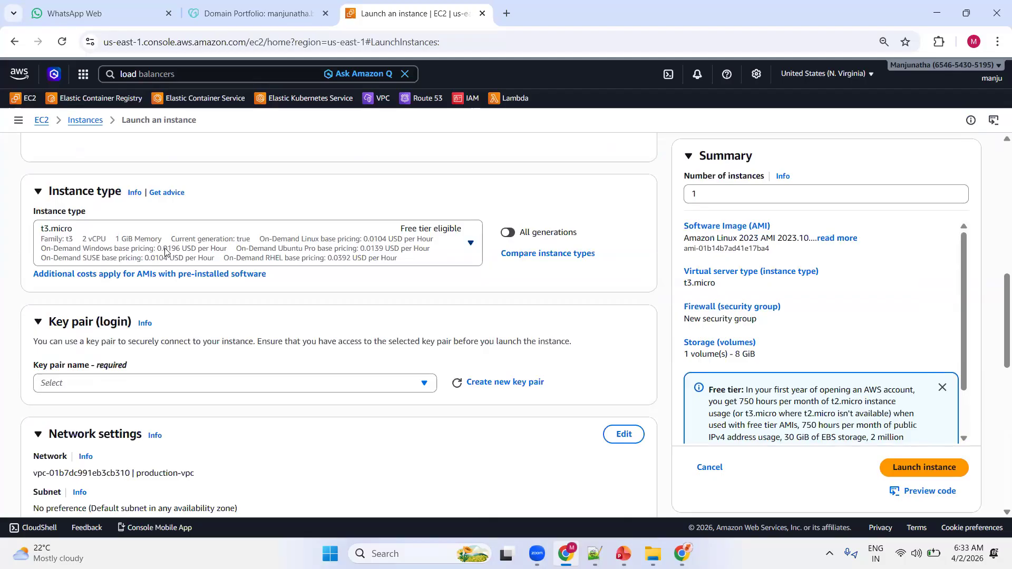
pyautogui.click(165, 252)
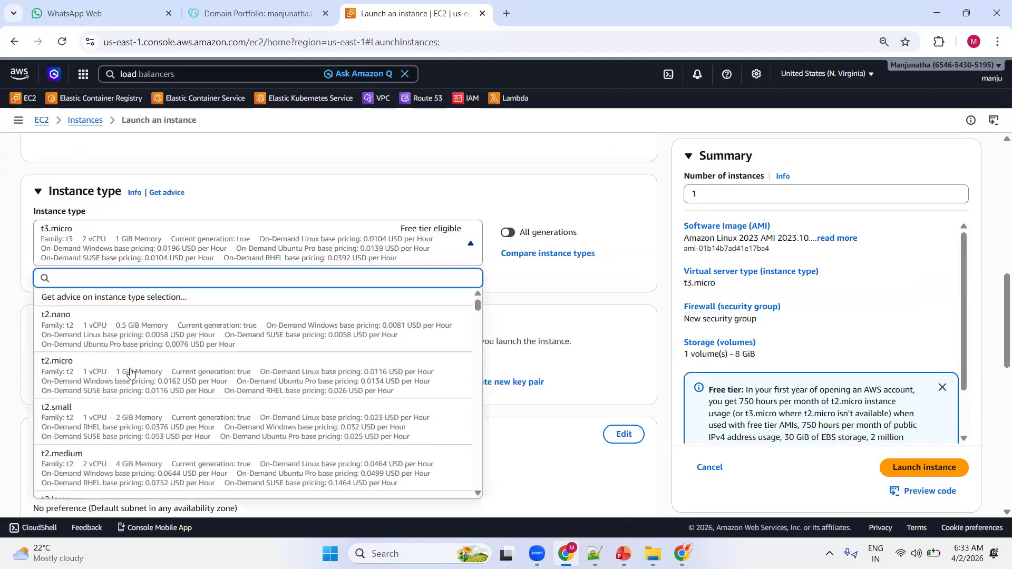
pyautogui.click(101, 465)
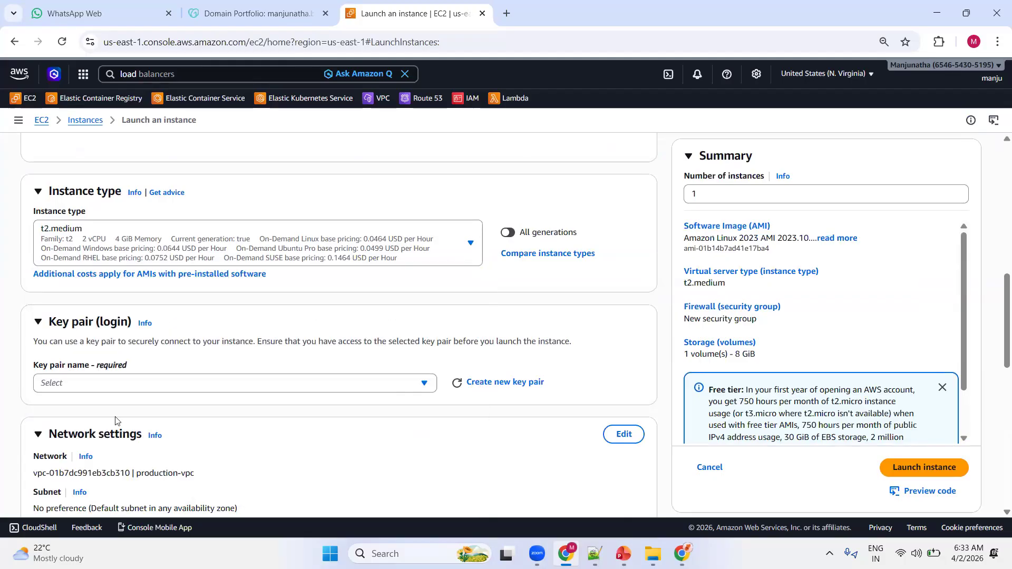
pyautogui.click(118, 386)
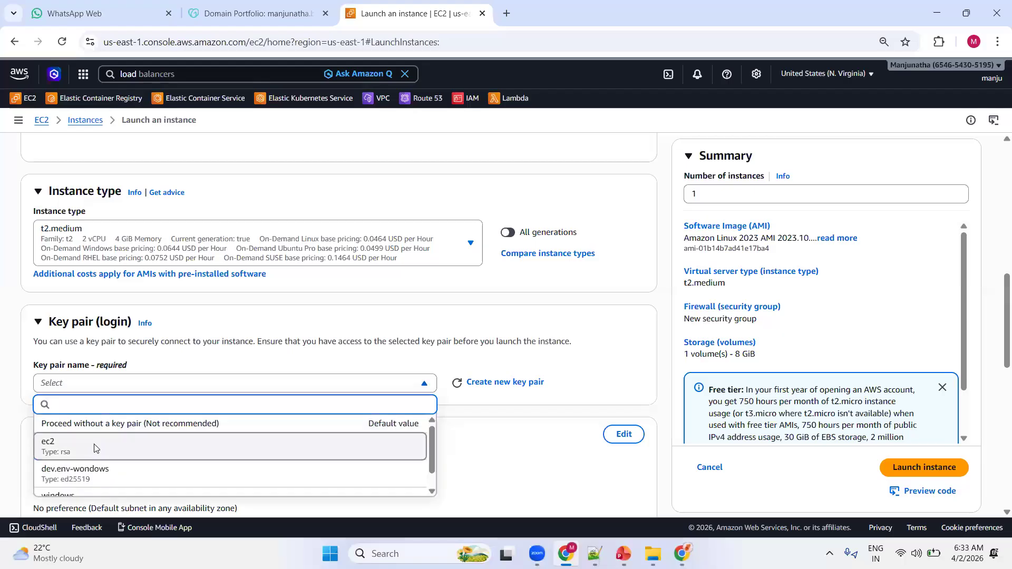
pyautogui.click(94, 448)
# Assign the existing default security group to the webserver1 instance.
pyautogui.scroll(-6, 201, 284)
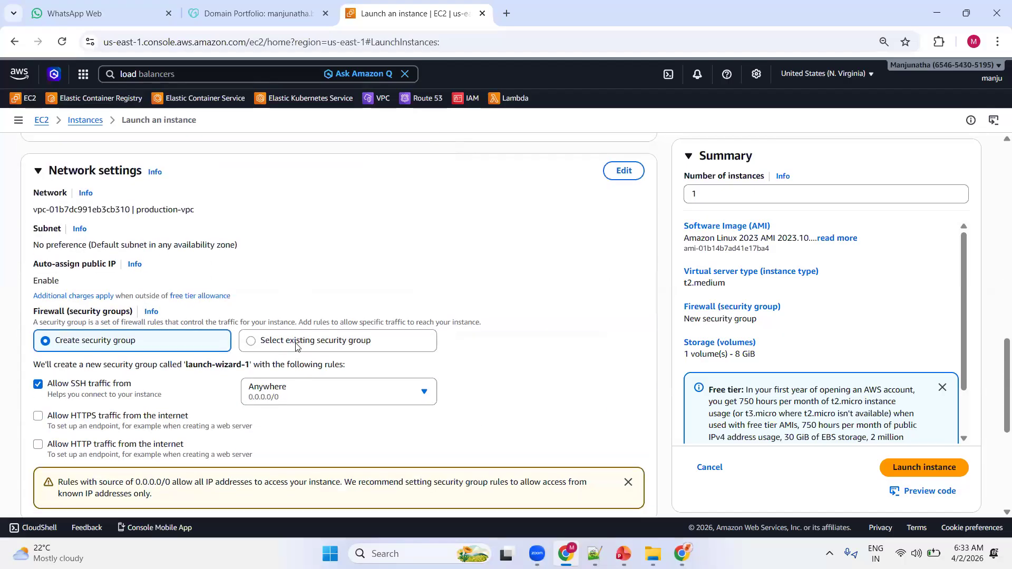
pyautogui.click(299, 340)
pyautogui.scroll(-4, 197, 195)
pyautogui.click(196, 194)
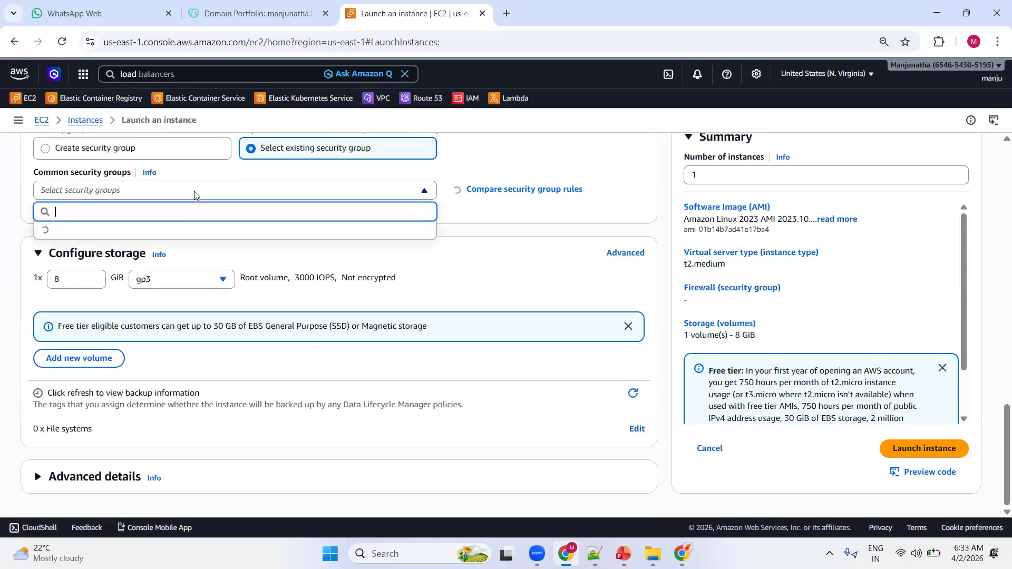
pyautogui.click(147, 235)
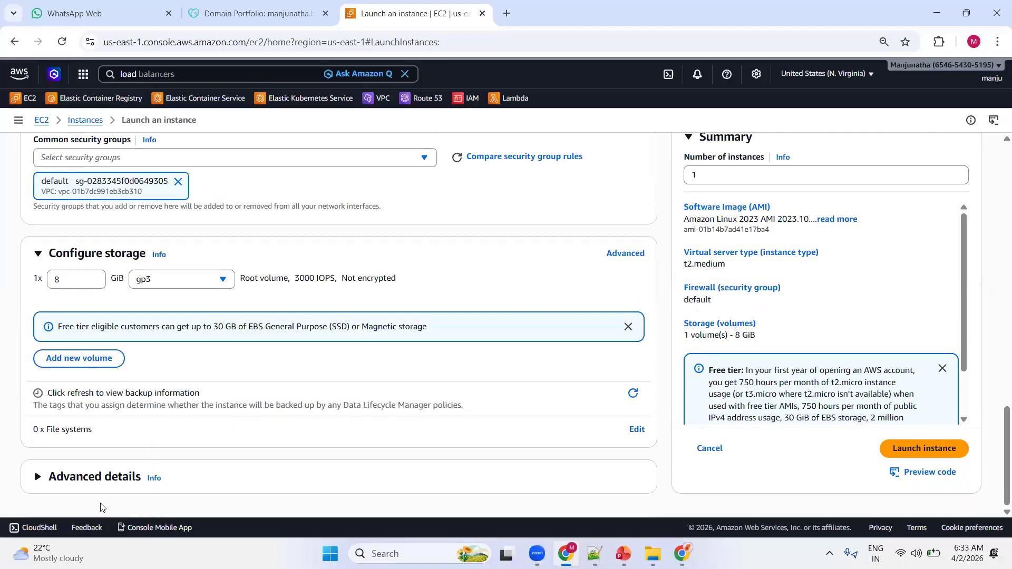
# Paste the same LAMP setup script as webserver1's user data and launch the instance, returning to the instance list.
pyautogui.scroll(-20, 193, 354)
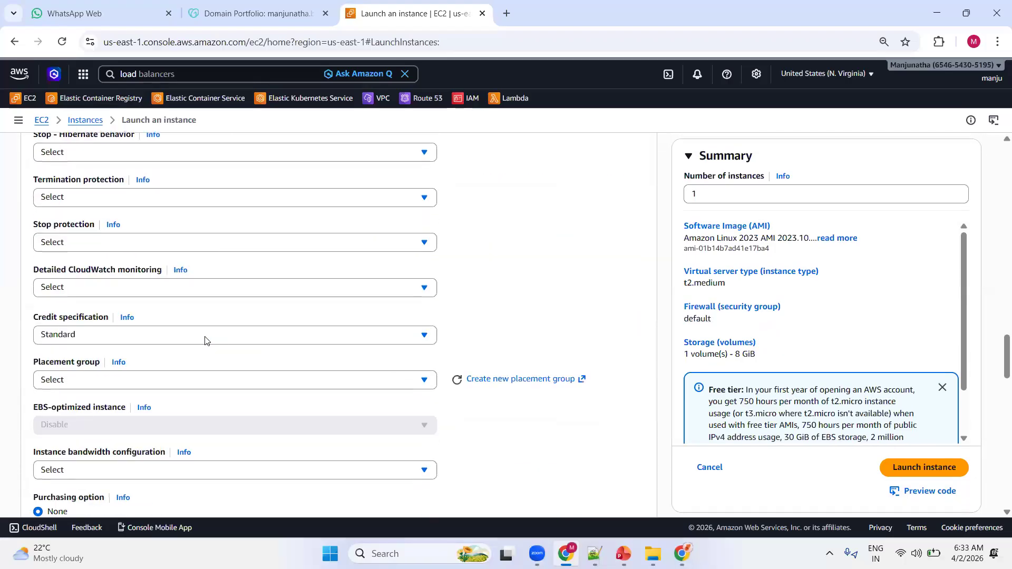
pyautogui.click(206, 341)
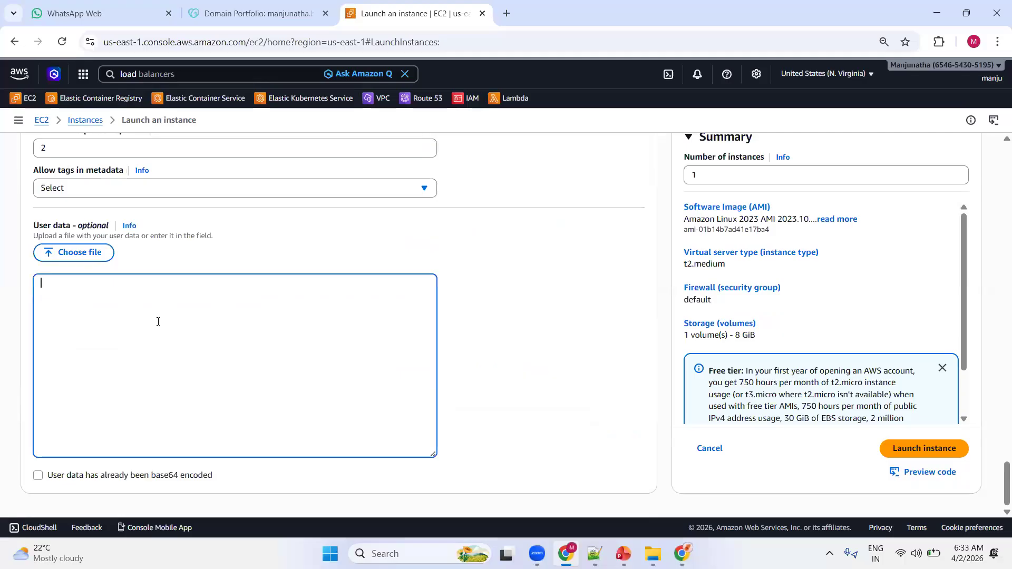
pyautogui.hotkey('ctrl', 'v')
pyautogui.click(897, 455)
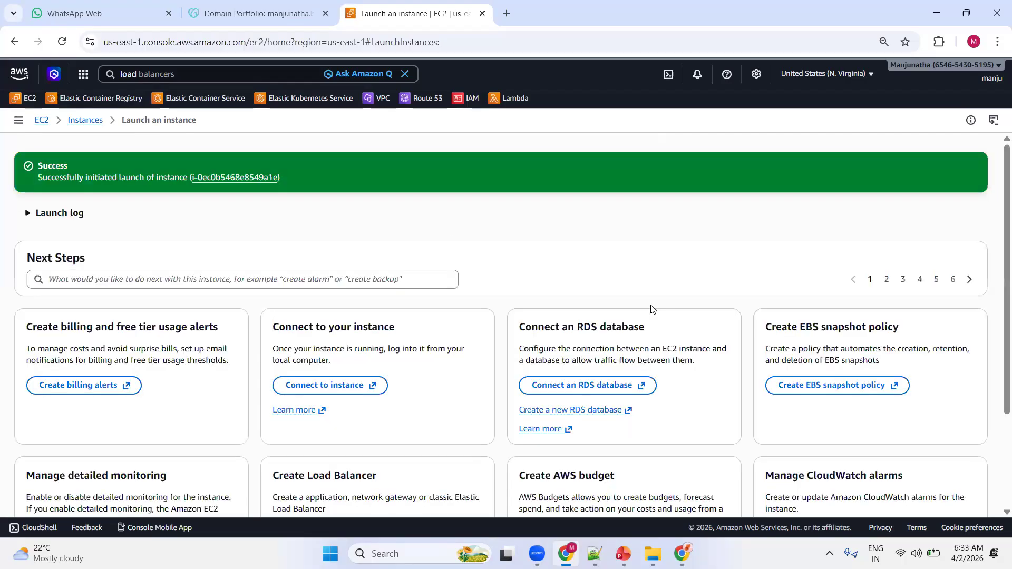
pyautogui.scroll(-5, 652, 310)
pyautogui.click(930, 486)
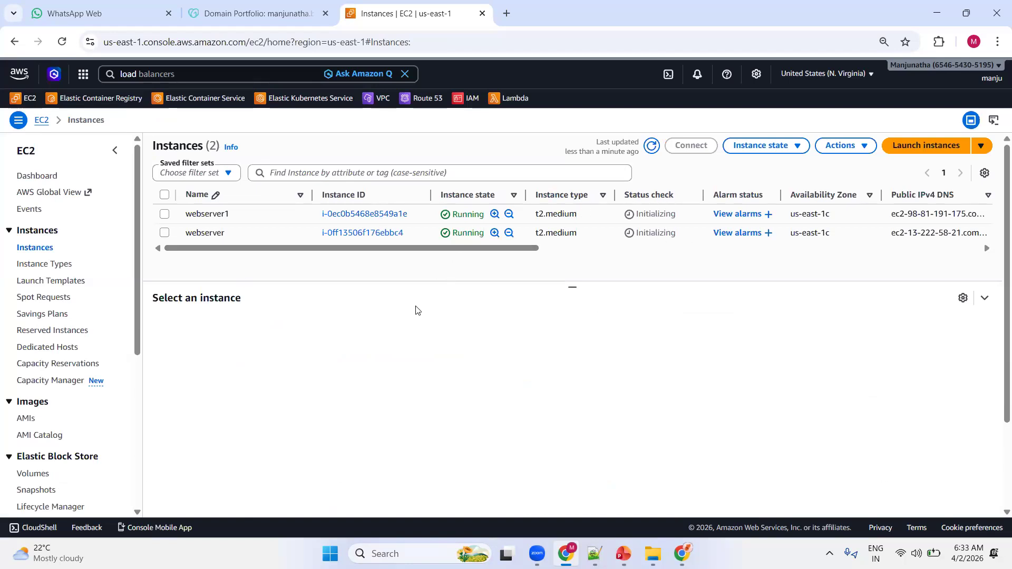
# Go to the EC2 target groups and start creating a new target group.
pyautogui.scroll(-5, 28, 285)
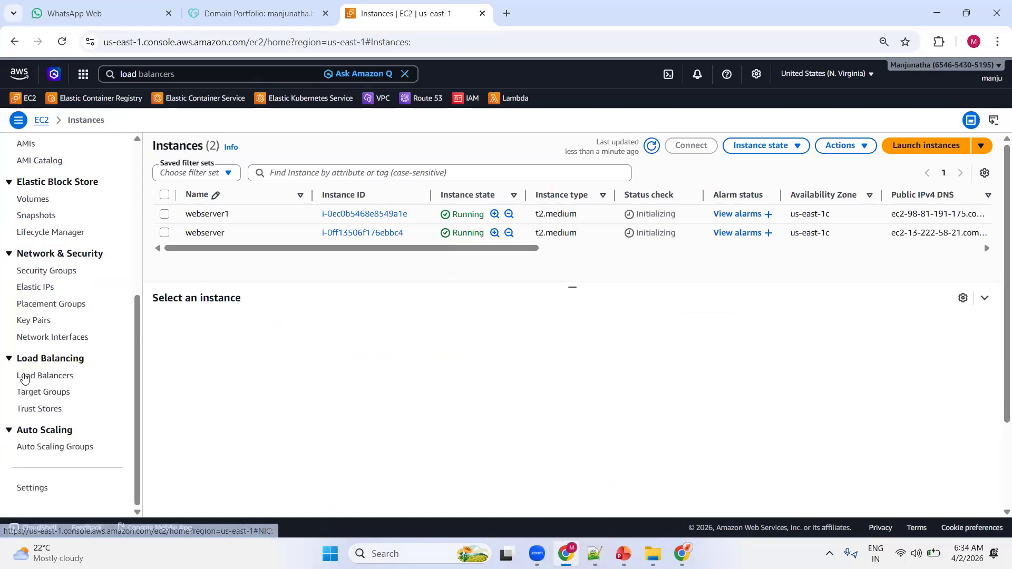
pyautogui.click(30, 393)
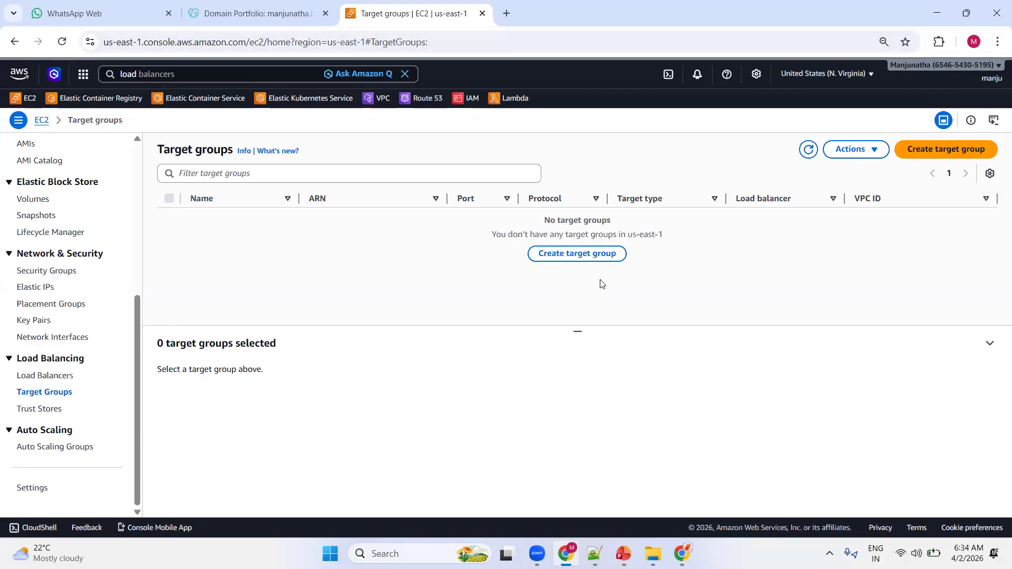
pyautogui.click(578, 254)
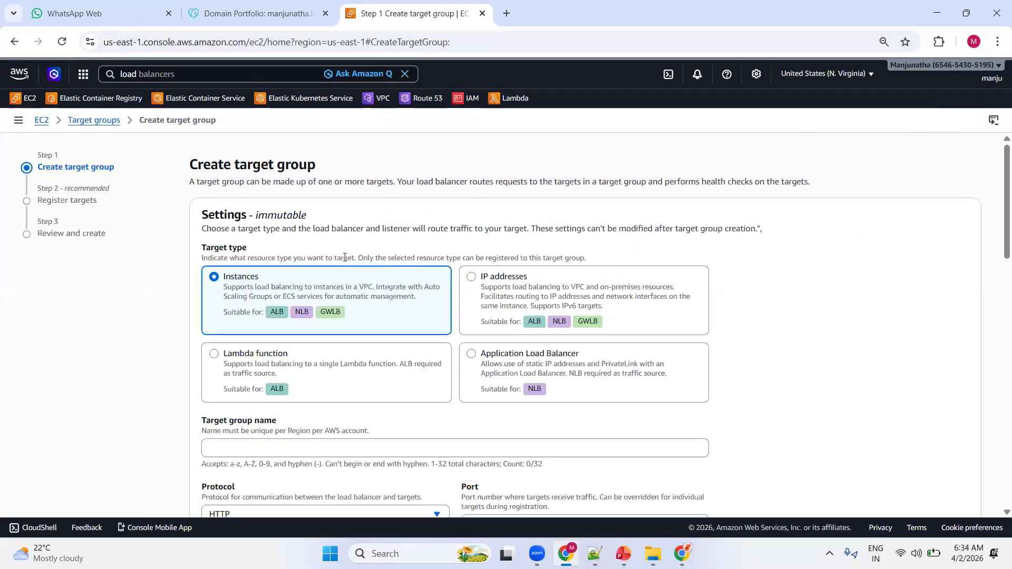
pyautogui.moveTo(189, 164); pyautogui.dragTo(354, 177)
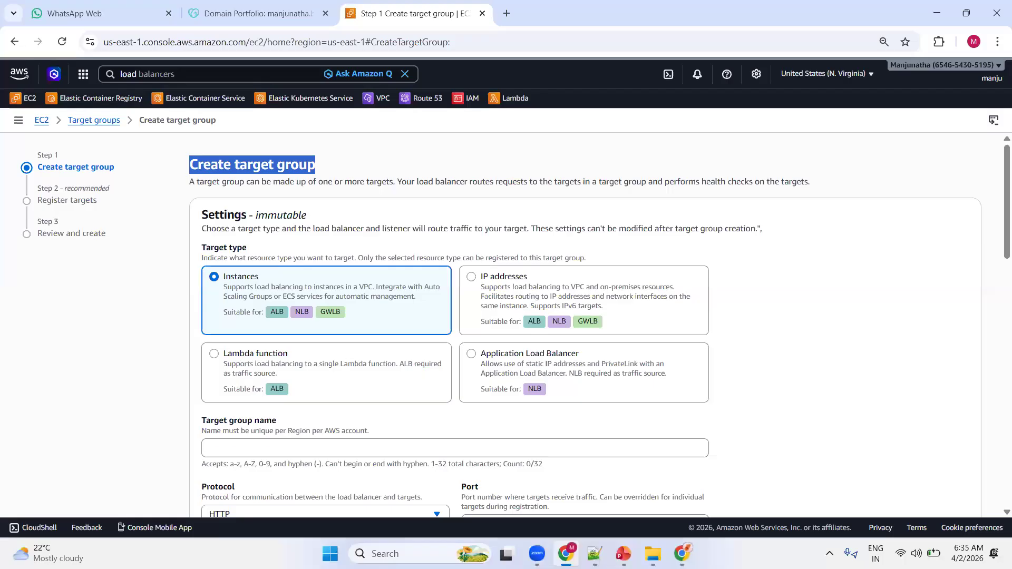
# Name the instance target group WebServers-TG, keep the default HTTP port 80 and health check settings, and continue to target registration.
pyautogui.hotkey('alt', 'Tab')
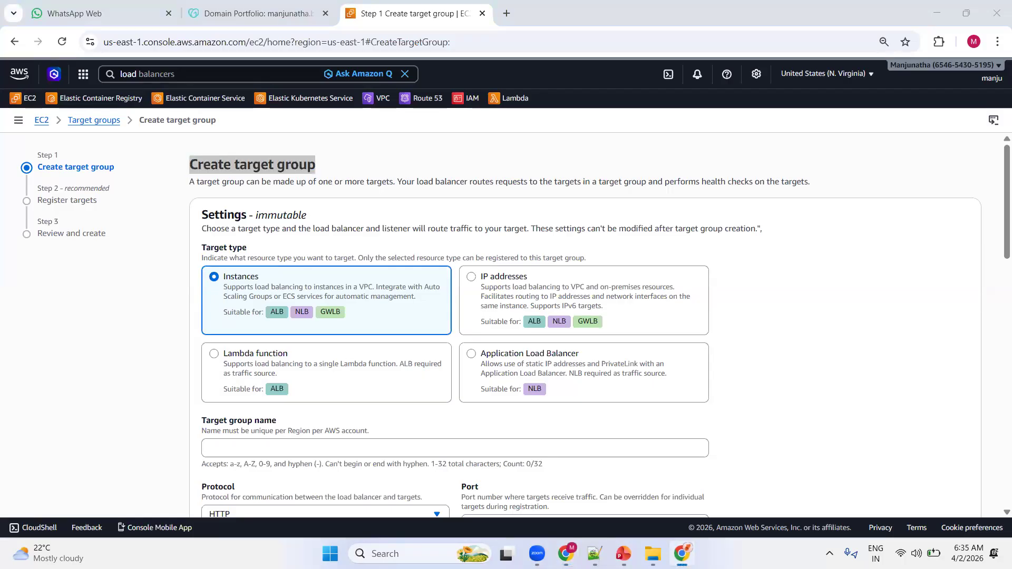
pyautogui.scroll(-2, 501, 158)
pyautogui.click(267, 312)
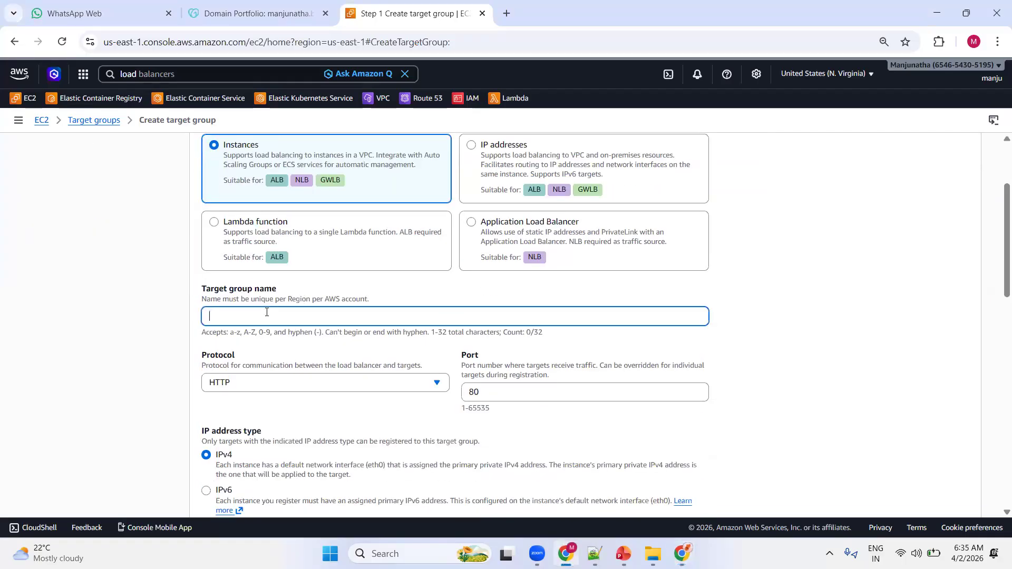
pyautogui.write('WebServers-TG')
pyautogui.scroll(-10, 336, 315)
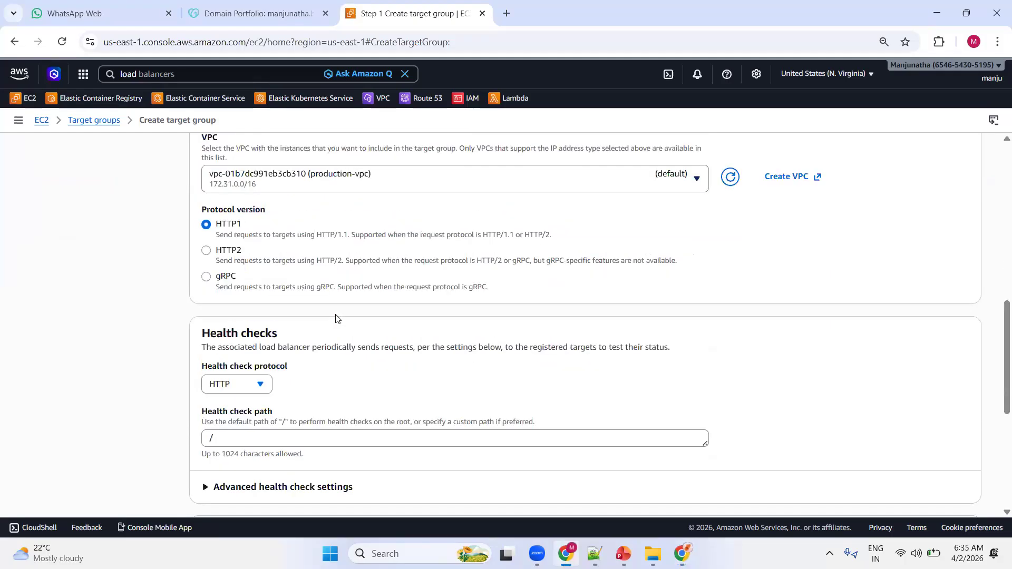
pyautogui.scroll(-3, 336, 315)
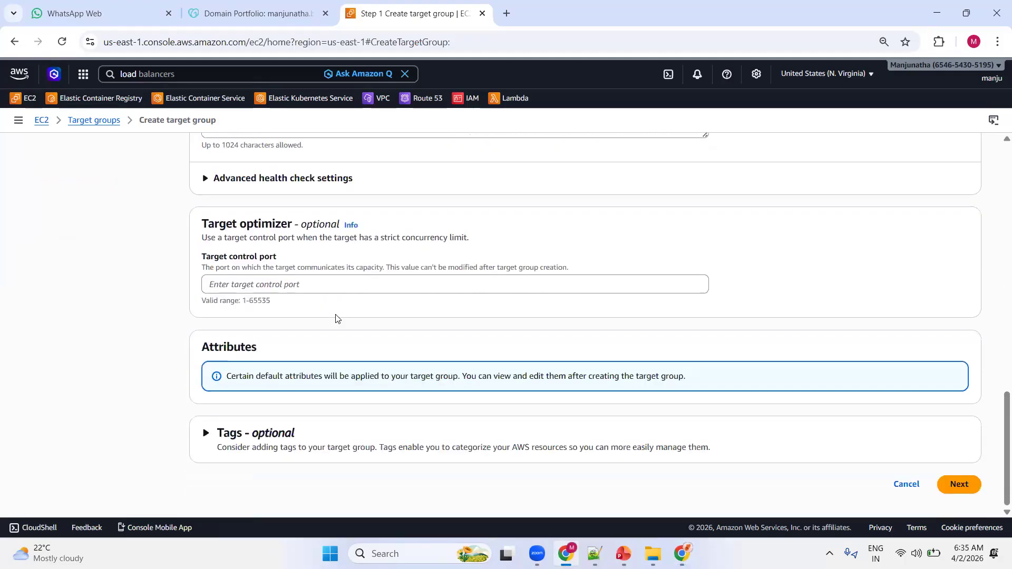
pyautogui.click(953, 484)
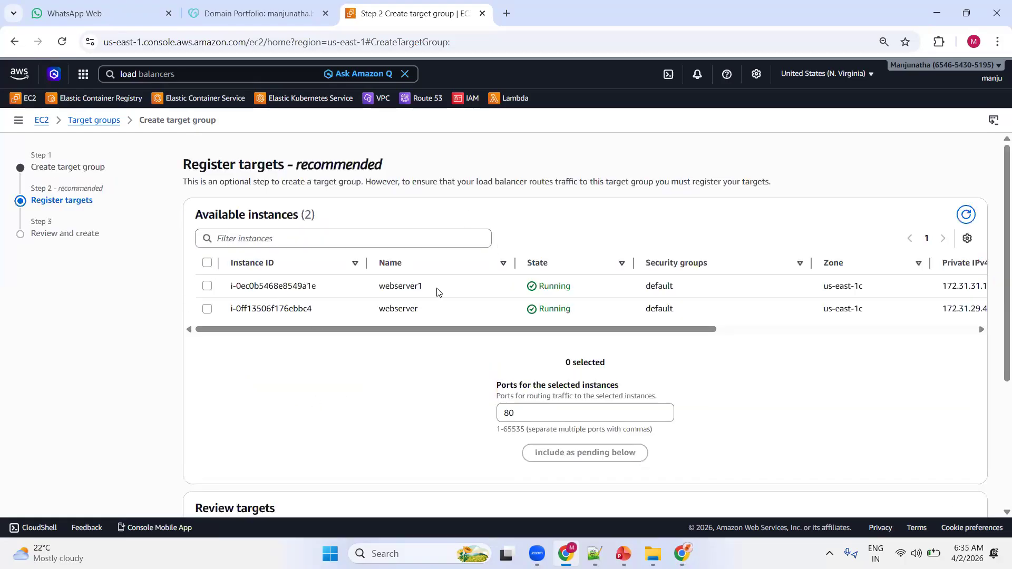
# Select both webserver and webserver1 and include them as pending targets on port 80.
pyautogui.click(207, 262)
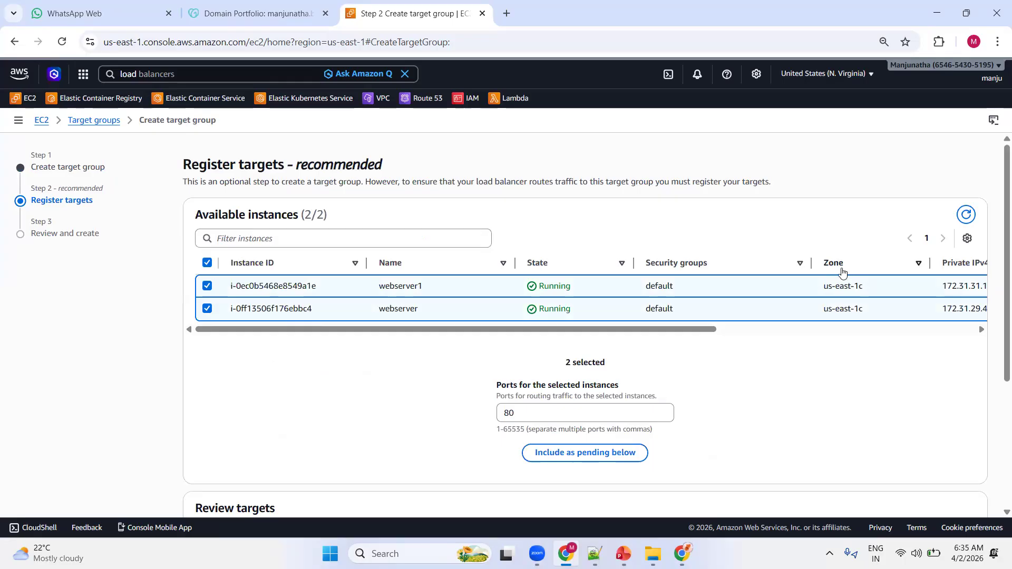
pyautogui.moveTo(828, 287)
pyautogui.mouseDown()
pyautogui.moveTo(871, 287)
pyautogui.moveTo(872, 310)
pyautogui.moveTo(818, 310)
pyautogui.moveTo(828, 286)
pyautogui.moveTo(866, 283)
pyautogui.moveTo(871, 312)
pyautogui.moveTo(822, 307)
pyautogui.moveTo(820, 287)
pyautogui.mouseUp()
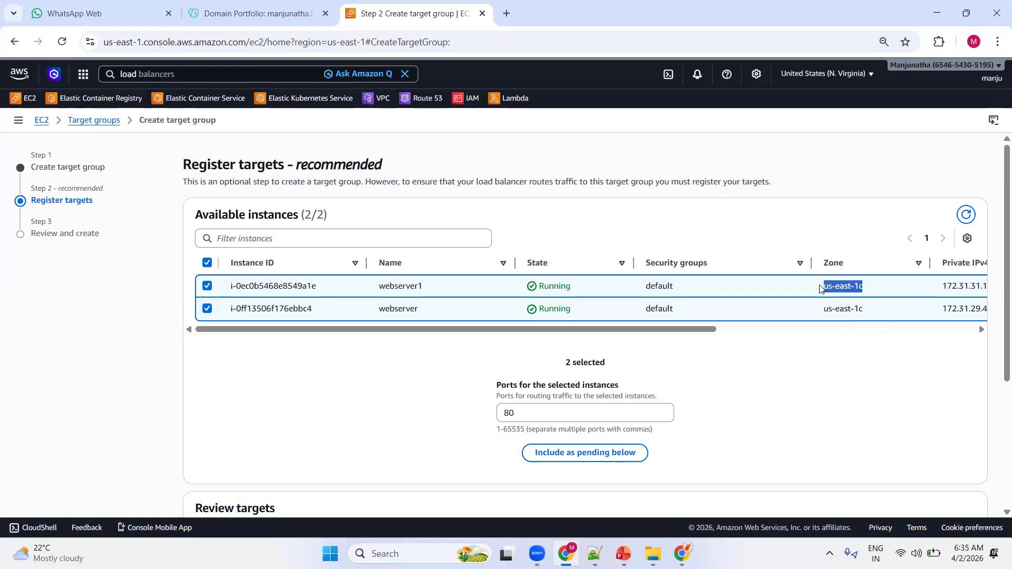
pyautogui.moveTo(871, 311)
pyautogui.mouseDown()
pyautogui.moveTo(818, 313)
pyautogui.moveTo(828, 289)
pyautogui.moveTo(869, 292)
pyautogui.mouseUp()
pyautogui.moveTo(824, 311); pyautogui.dragTo(880, 313)
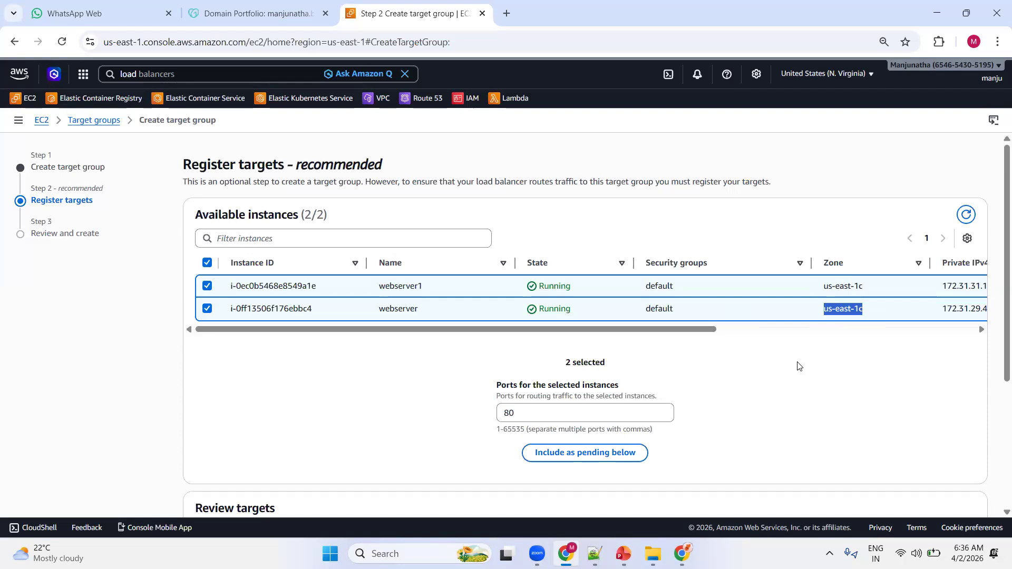
pyautogui.scroll(-1, 680, 376)
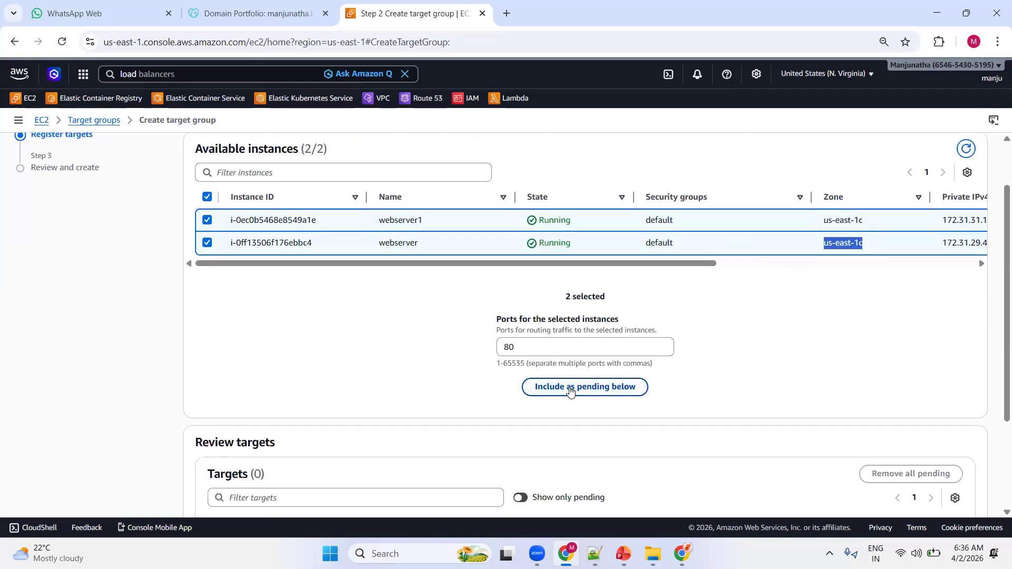
pyautogui.click(569, 388)
pyautogui.scroll(-3, 687, 343)
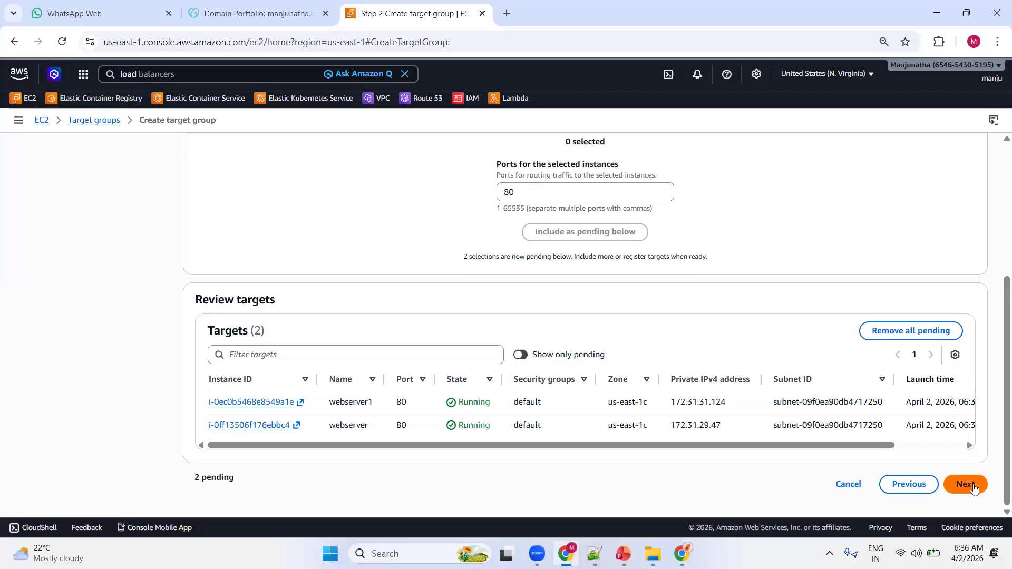
# Create the target group with its two pending targets and return to the target group list.
pyautogui.click(973, 489)
pyautogui.scroll(-3, 652, 294)
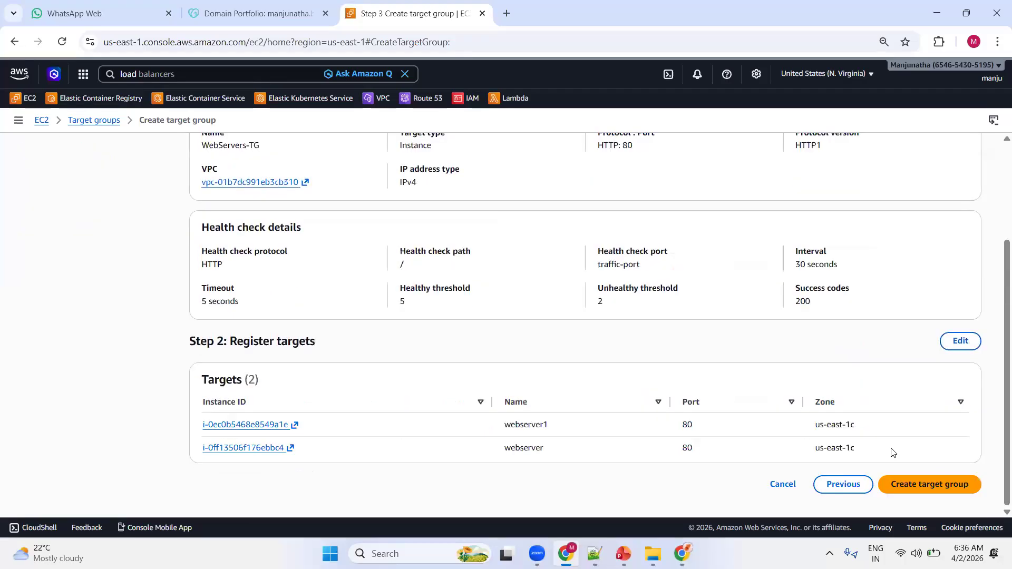
pyautogui.click(940, 486)
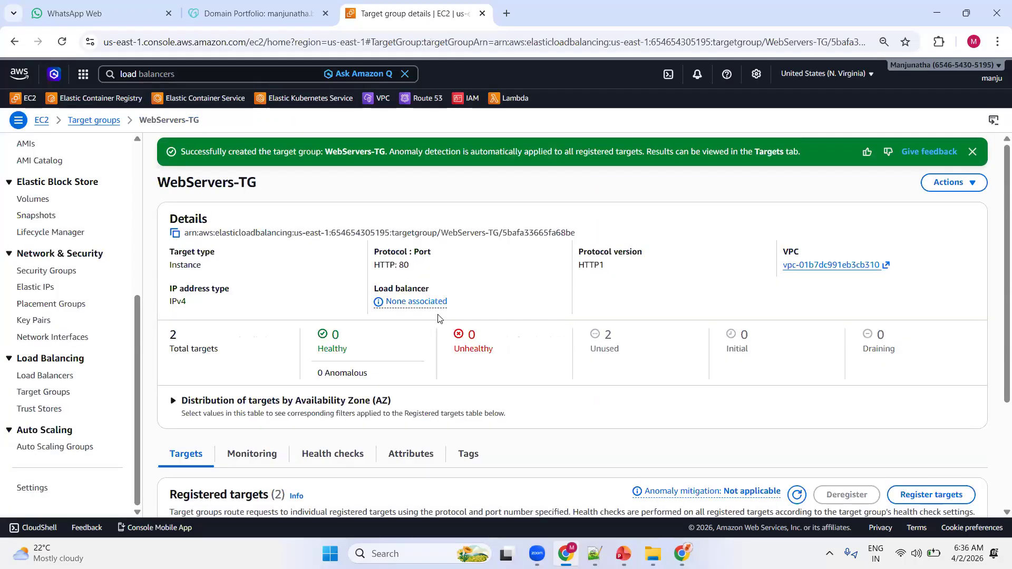
pyautogui.click(35, 395)
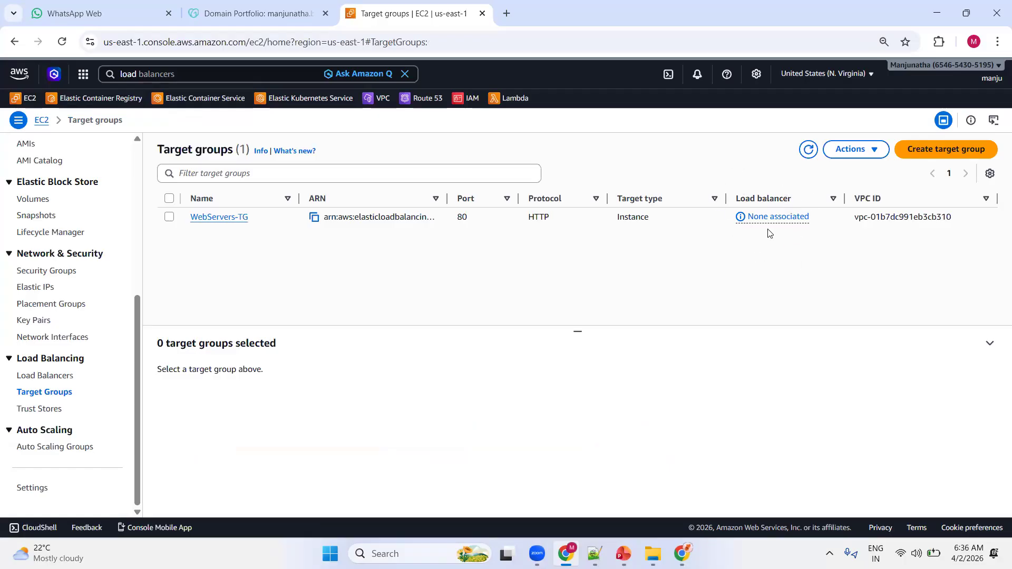
# Go to the load balancers and start creating an Application Load Balancer.
pyautogui.click(59, 376)
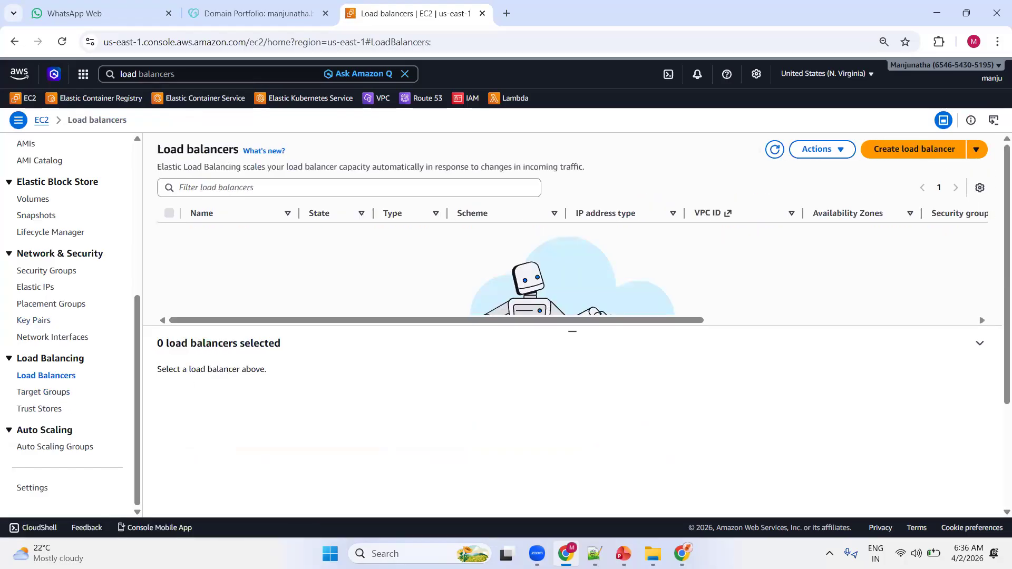
pyautogui.hotkey('alt', 'Tab')
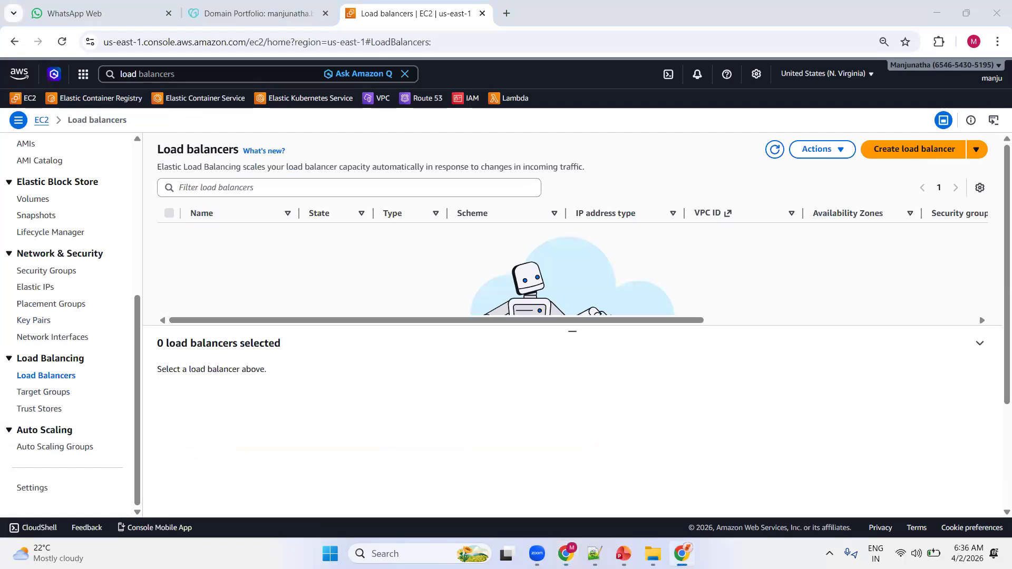
pyautogui.click(893, 154)
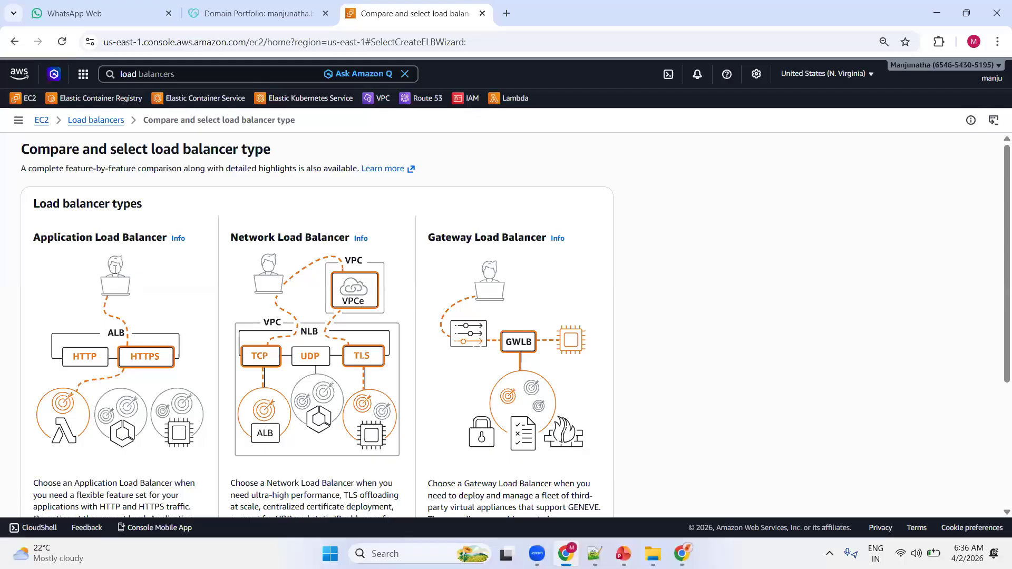
pyautogui.scroll(-3, 116, 279)
pyautogui.click(69, 387)
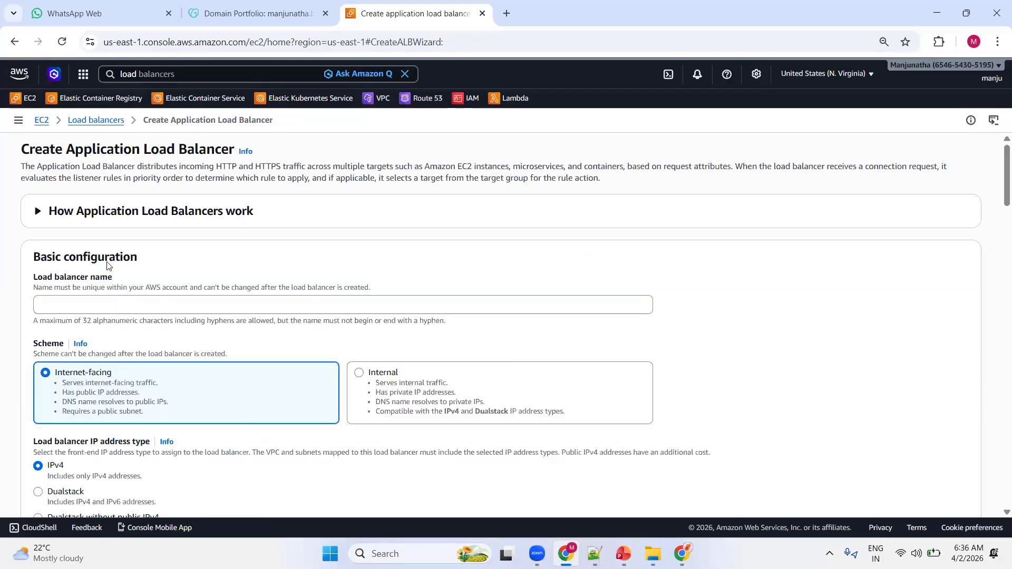
# Name the load balancer MyWebApp-ALB, keeping the internet-facing scheme, IPv4 addressing and the default production-vpc.
pyautogui.click(97, 304)
pyautogui.write('MyWebApp-ALB')
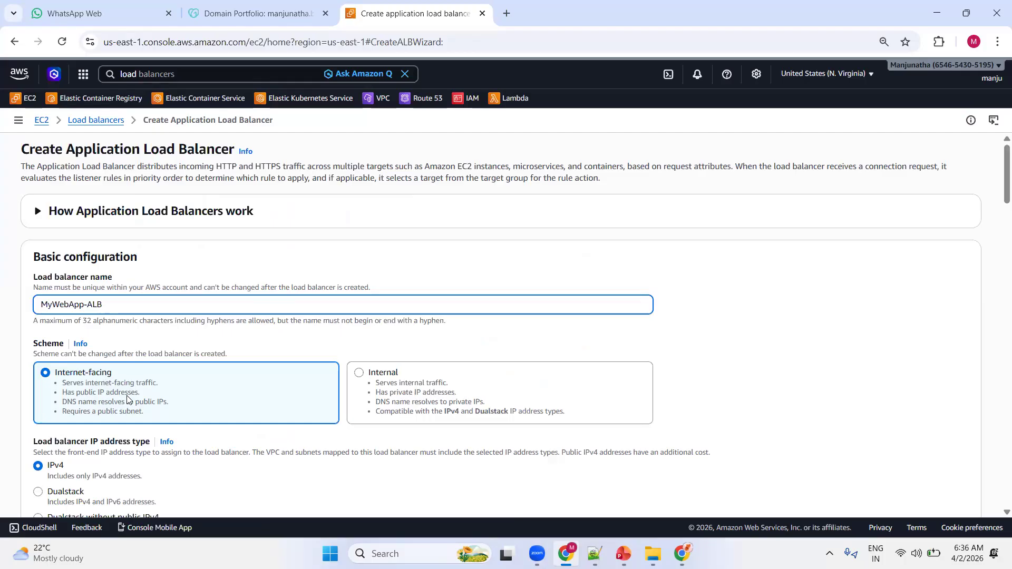
pyautogui.scroll(-1, 166, 320)
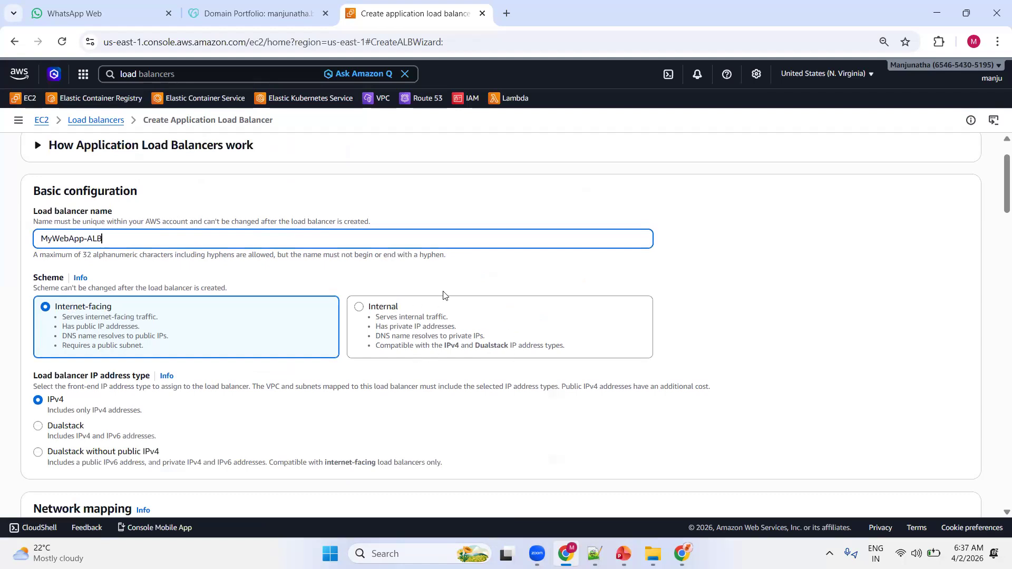
pyautogui.scroll(-2, 395, 316)
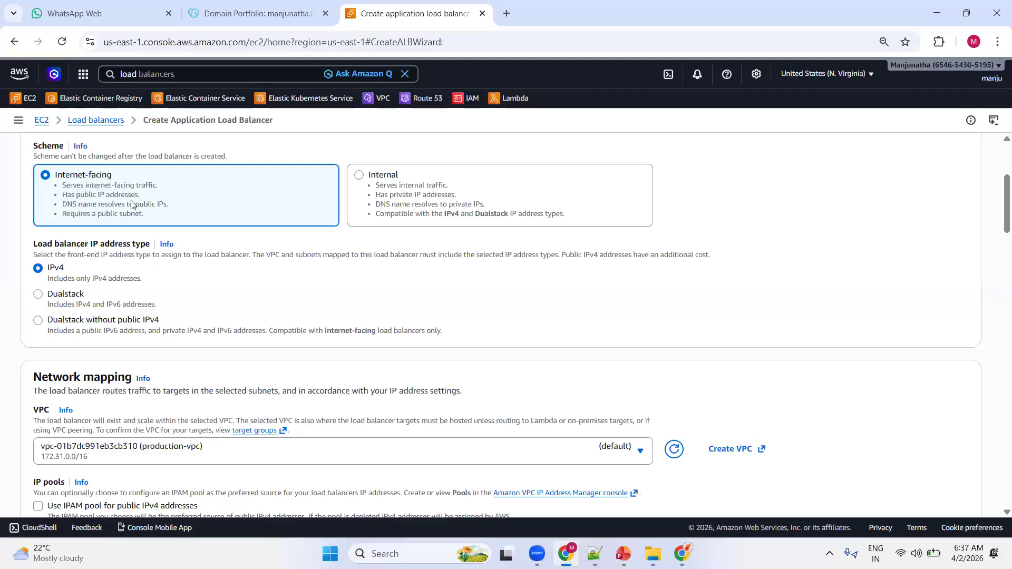
pyautogui.scroll(-1, 131, 200)
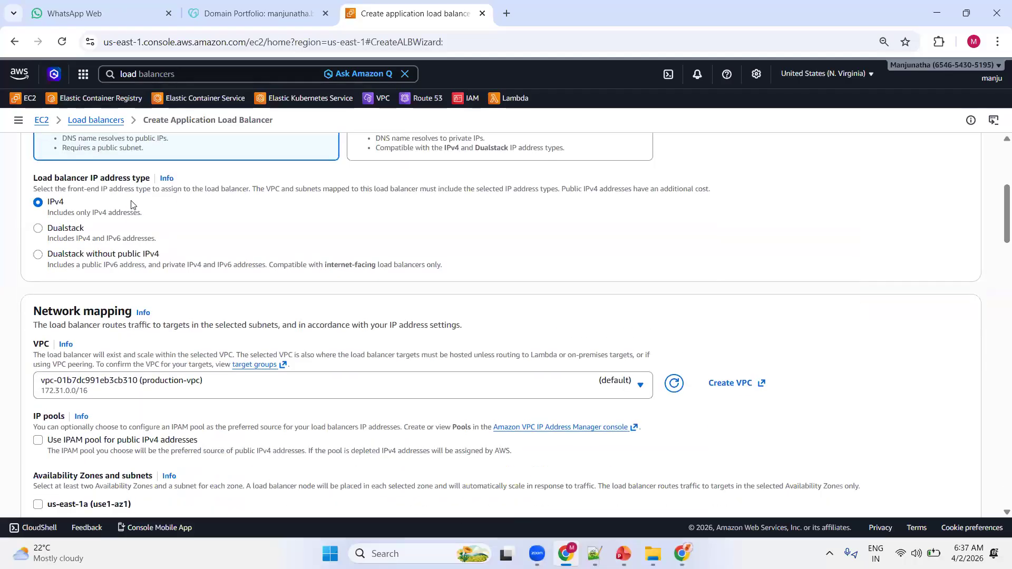
pyautogui.scroll(-1, 281, 248)
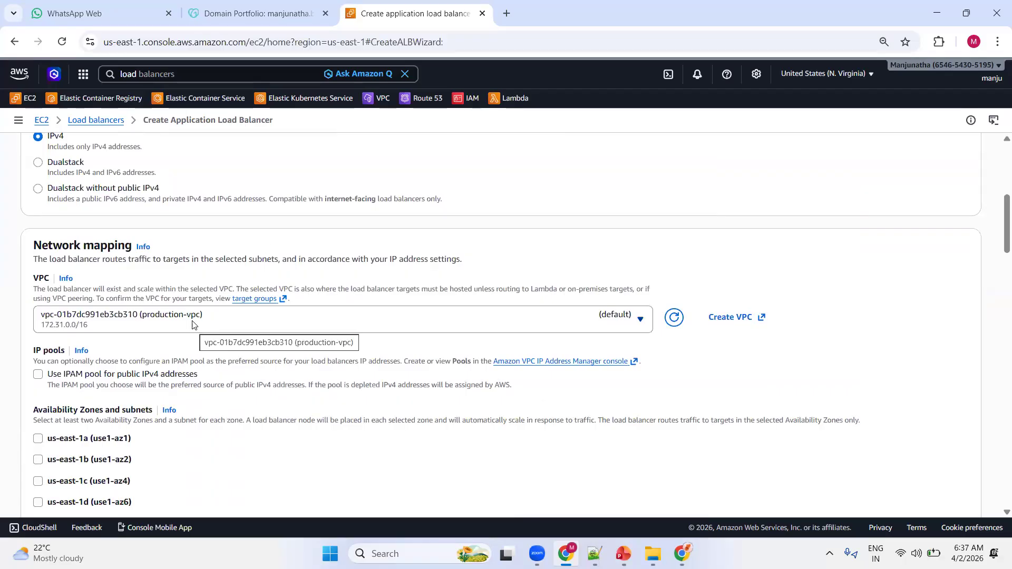
pyautogui.scroll(-3, 343, 219)
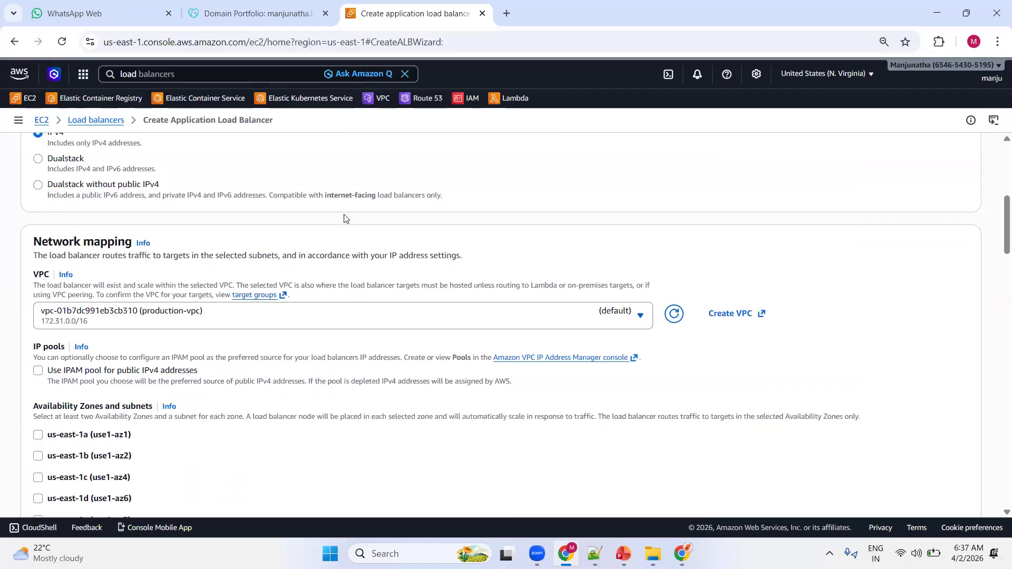
# Enable all six Availability Zones, us-east-1a through us-east-1f, with their default subnets for the load balancer, and review the selection.
pyautogui.moveTo(34, 215); pyautogui.dragTo(144, 217)
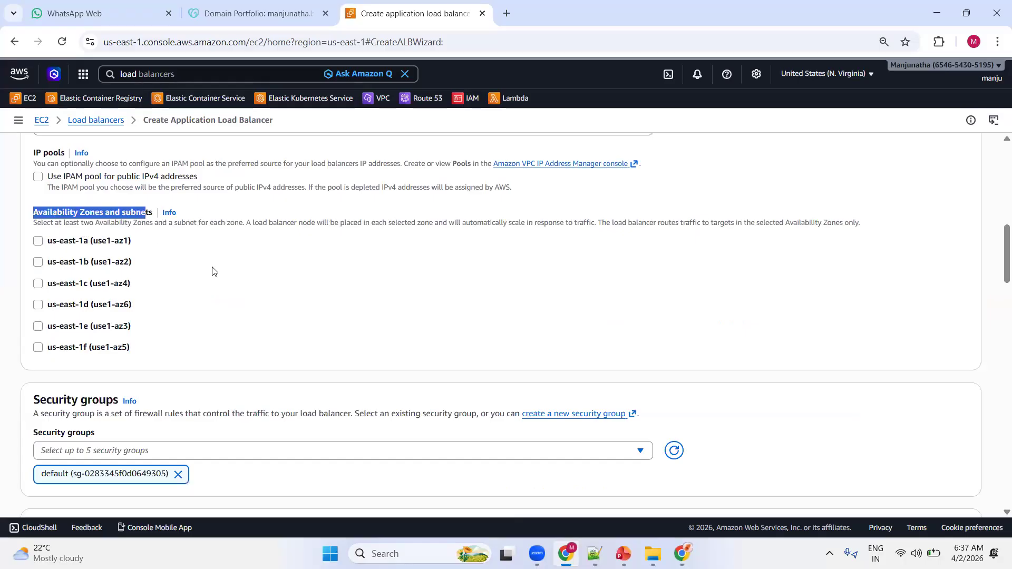
pyautogui.click(38, 241)
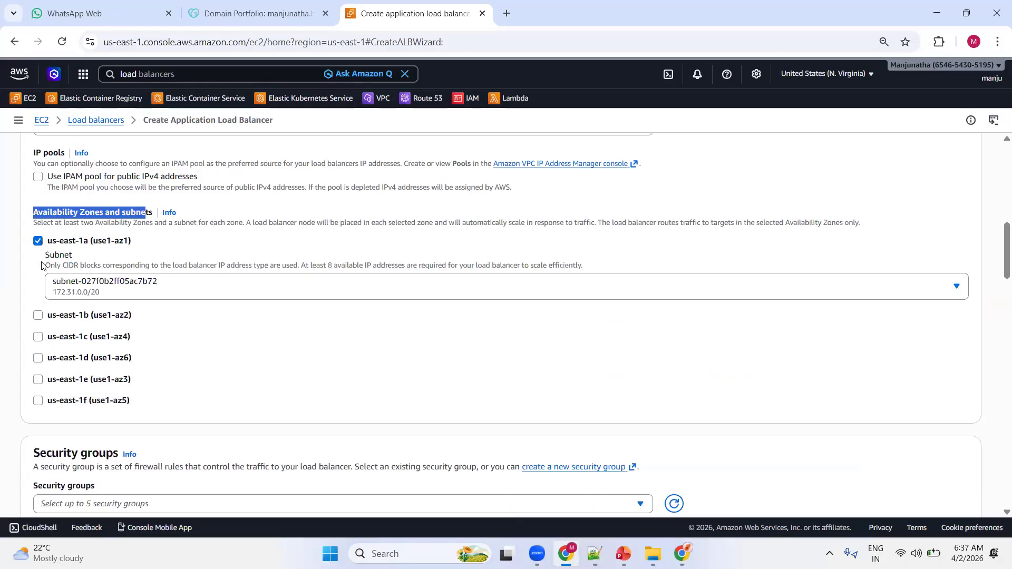
pyautogui.click(39, 315)
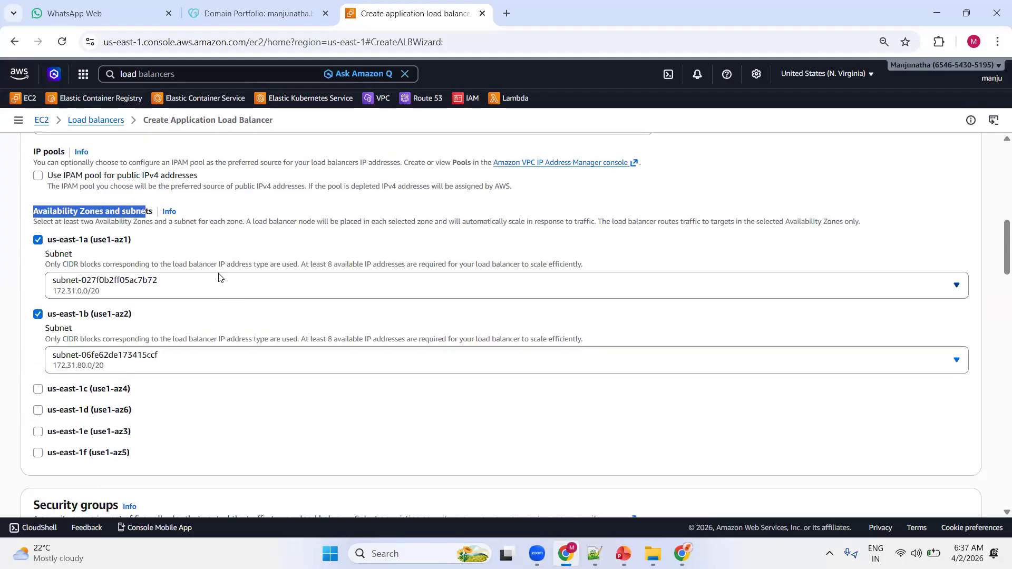
pyautogui.scroll(-4, 57, 221)
pyautogui.click(38, 192)
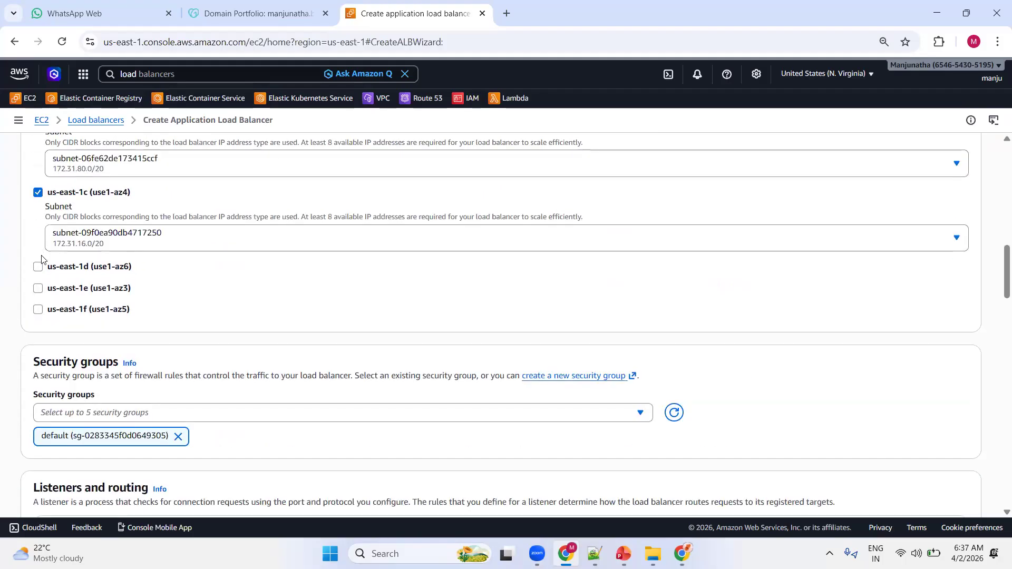
pyautogui.click(38, 267)
pyautogui.scroll(-1, 145, 246)
pyautogui.scroll(-3, 145, 246)
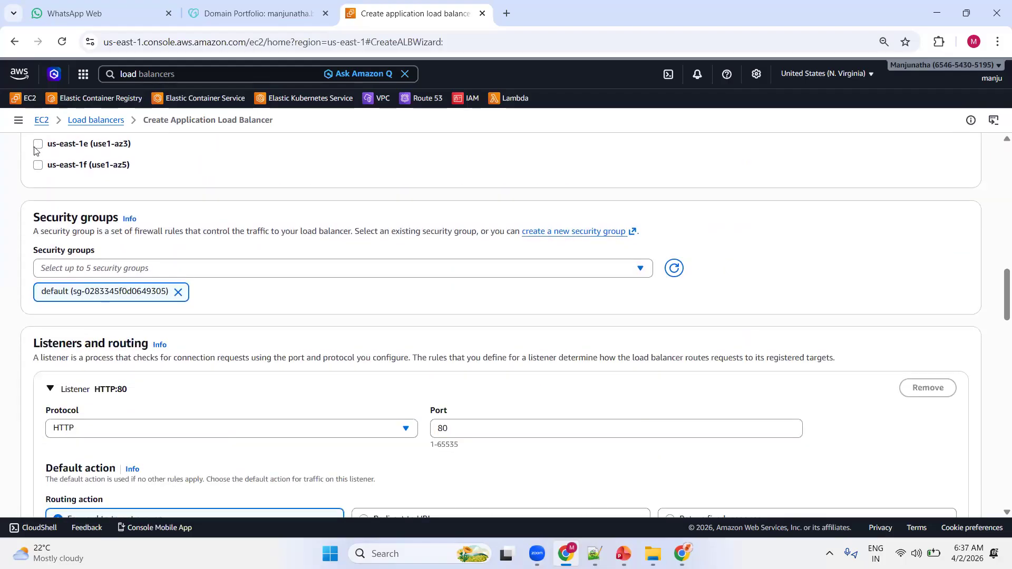
pyautogui.click(38, 145)
pyautogui.click(38, 218)
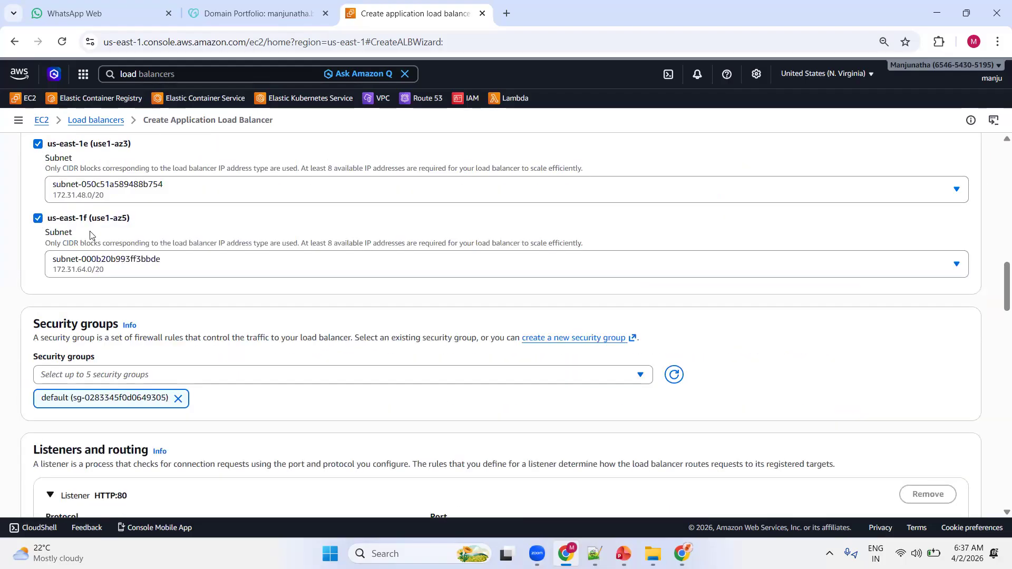
pyautogui.scroll(3, 154, 269)
pyautogui.scroll(5, 140, 274)
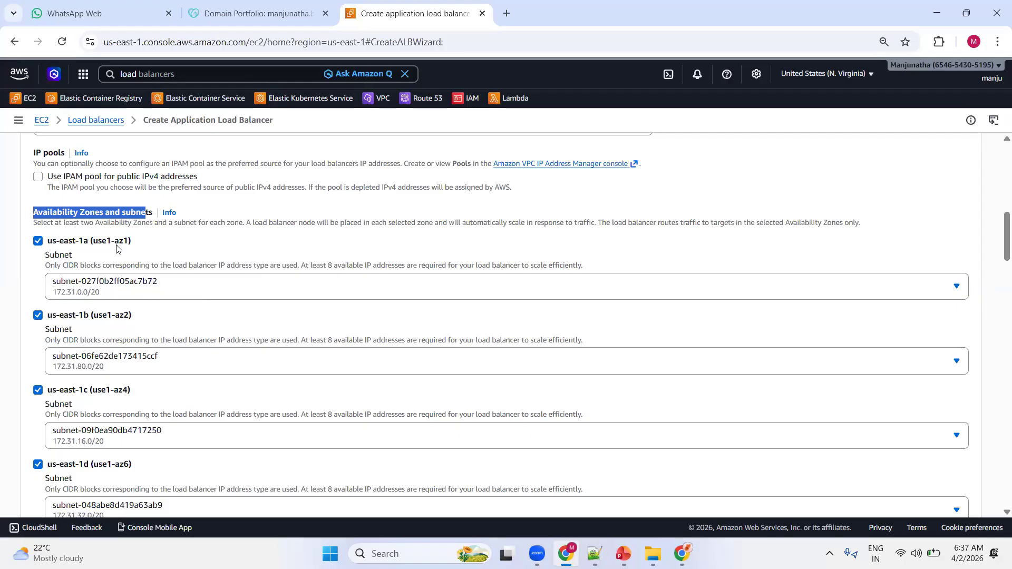
pyautogui.scroll(-2, 114, 276)
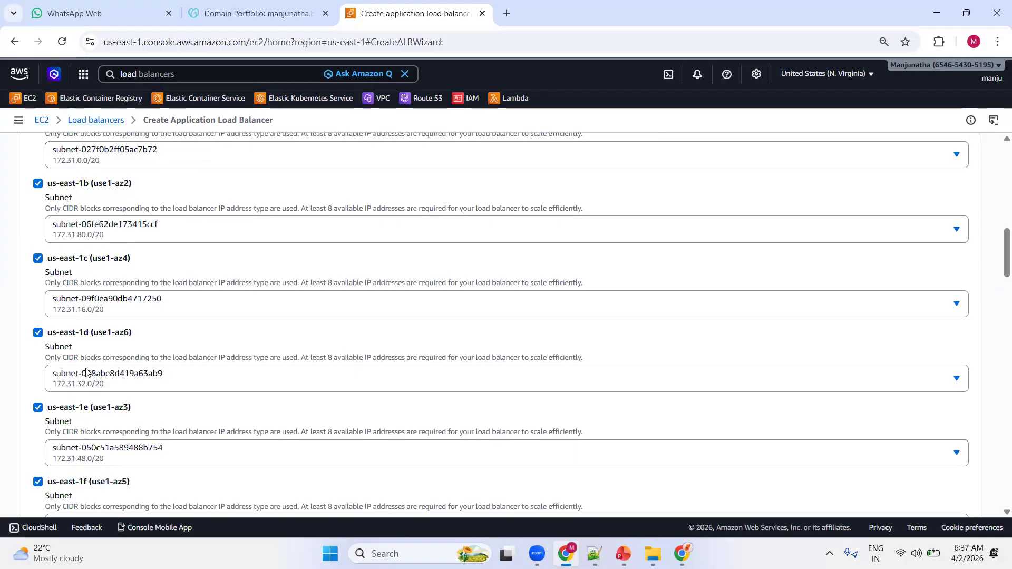
# Set the HTTP:80 listener's default action to forward traffic to the WebServers-TG target group, keeping the default security group.
pyautogui.scroll(1, 103, 263)
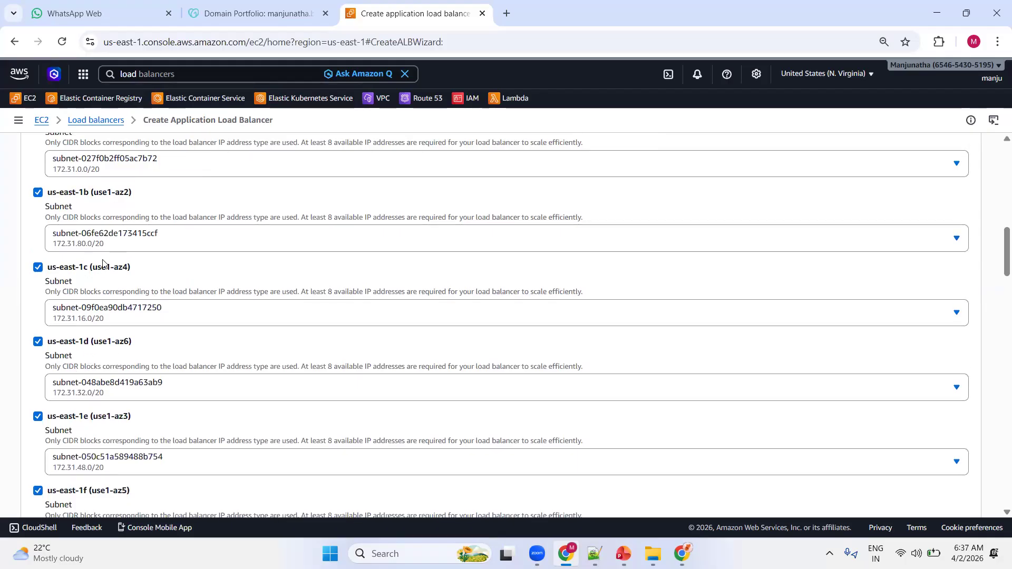
pyautogui.scroll(1, 103, 263)
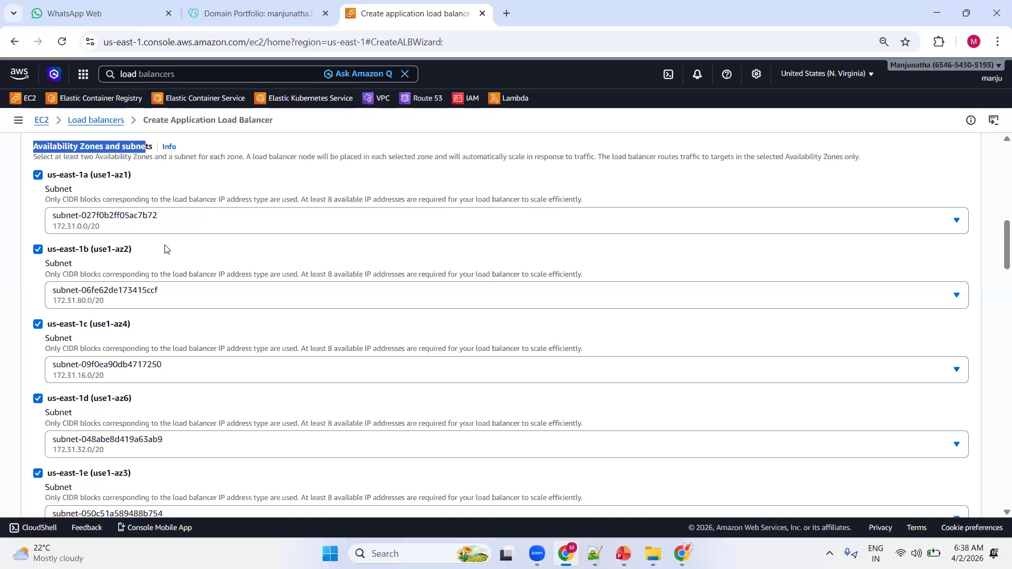
pyautogui.scroll(-7, 201, 307)
pyautogui.scroll(-1, 221, 305)
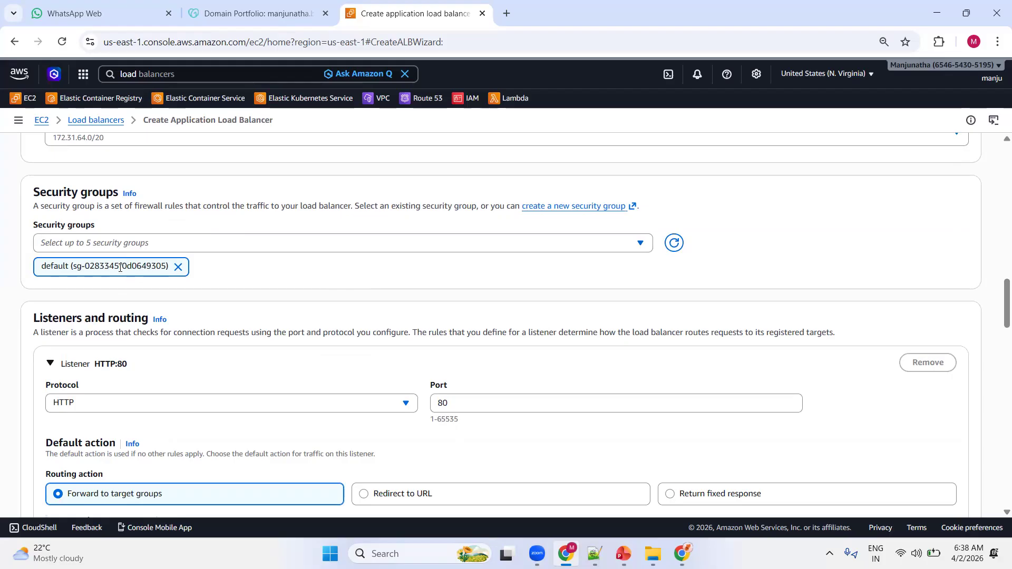
pyautogui.scroll(-1, 257, 276)
pyautogui.scroll(-4, 258, 276)
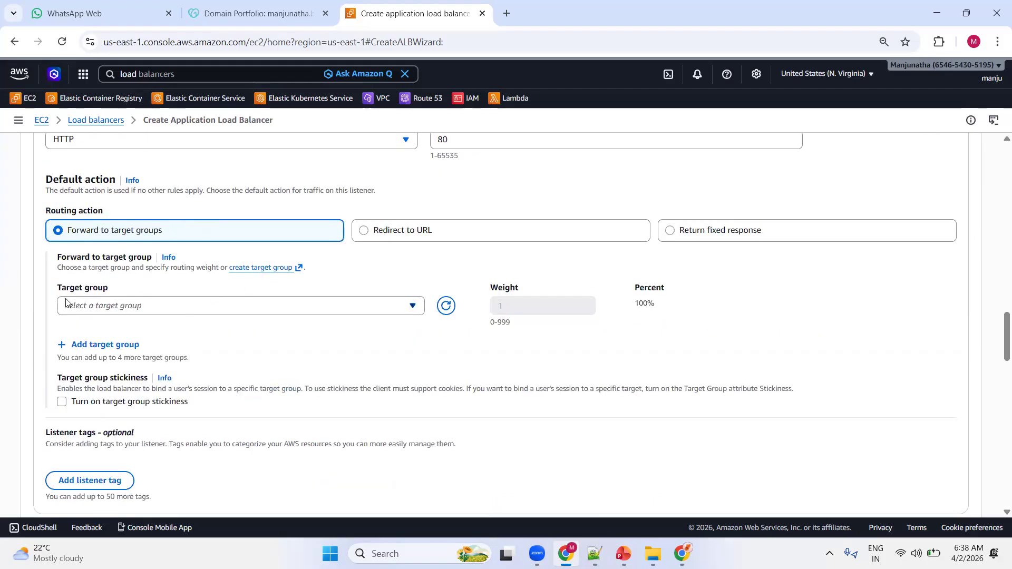
pyautogui.click(179, 309)
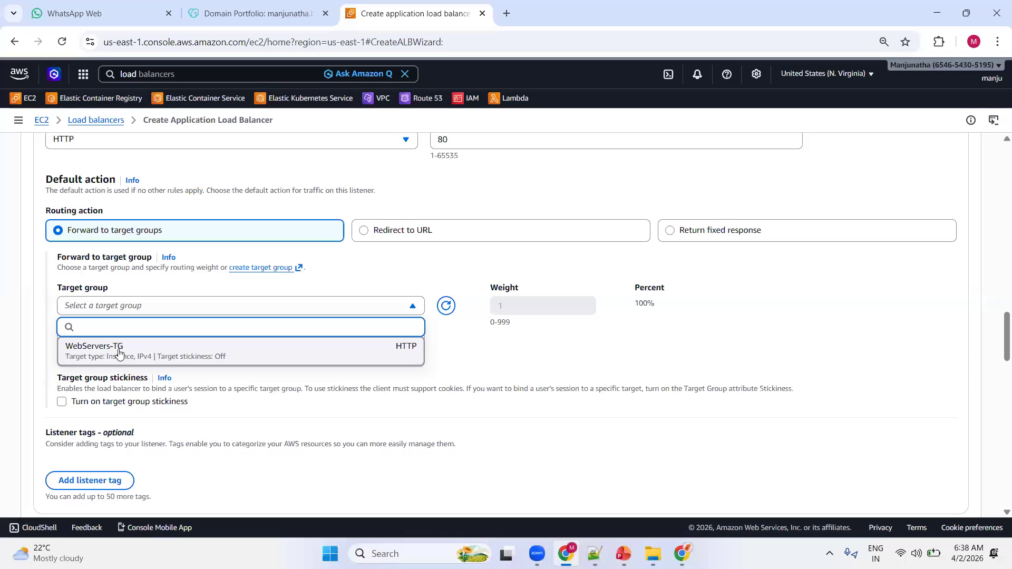
pyautogui.click(133, 351)
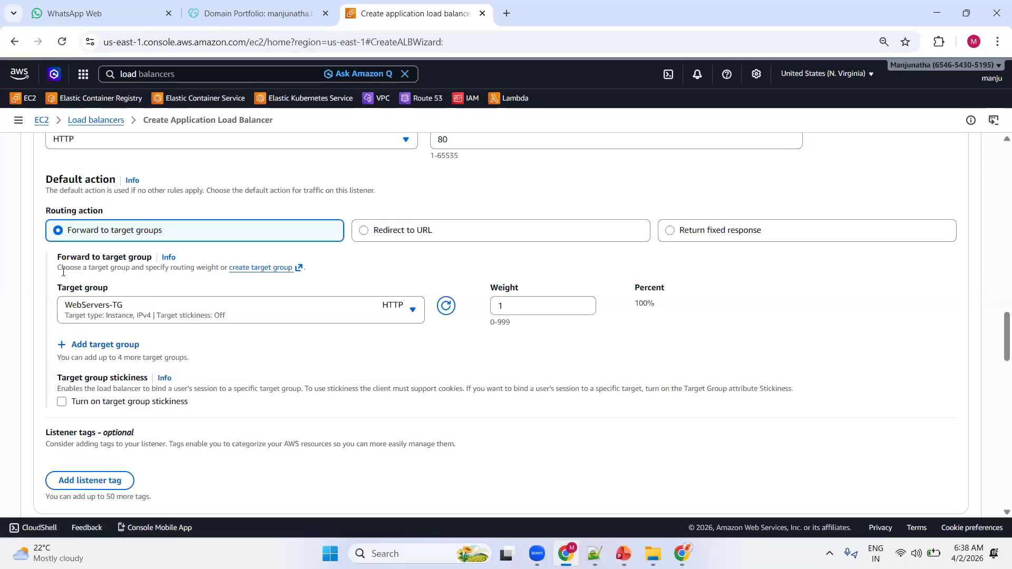
pyautogui.moveTo(66, 268); pyautogui.dragTo(163, 271)
pyautogui.click(219, 273)
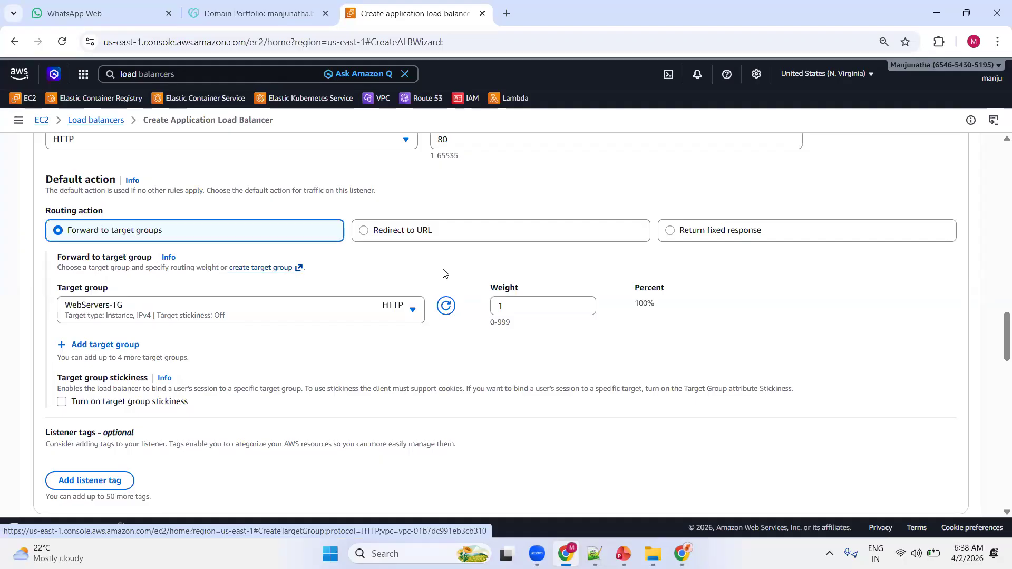
# Create the load balancer, dismiss the creation notice and refresh its details.
pyautogui.scroll(-20, 342, 287)
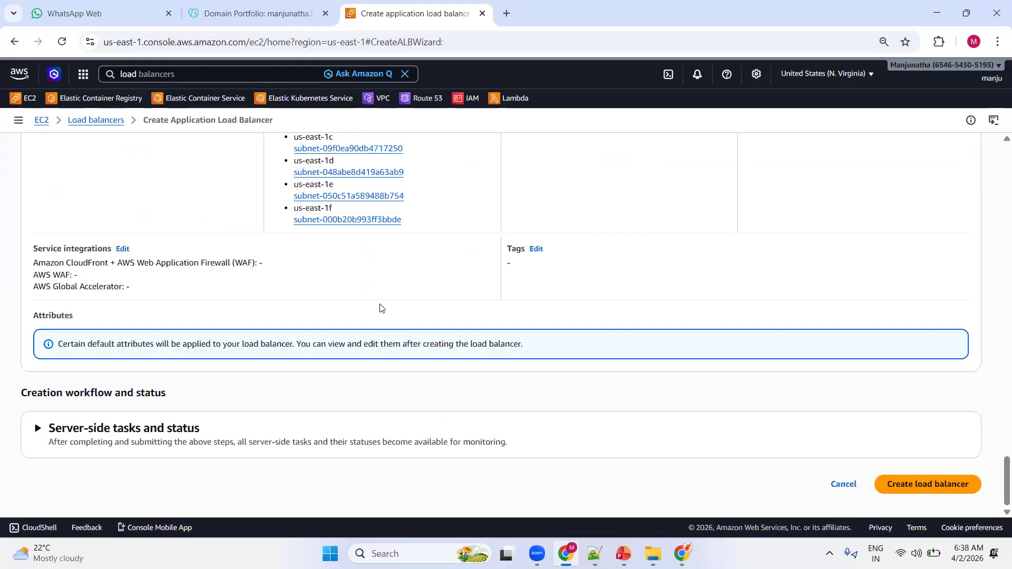
pyautogui.click(915, 487)
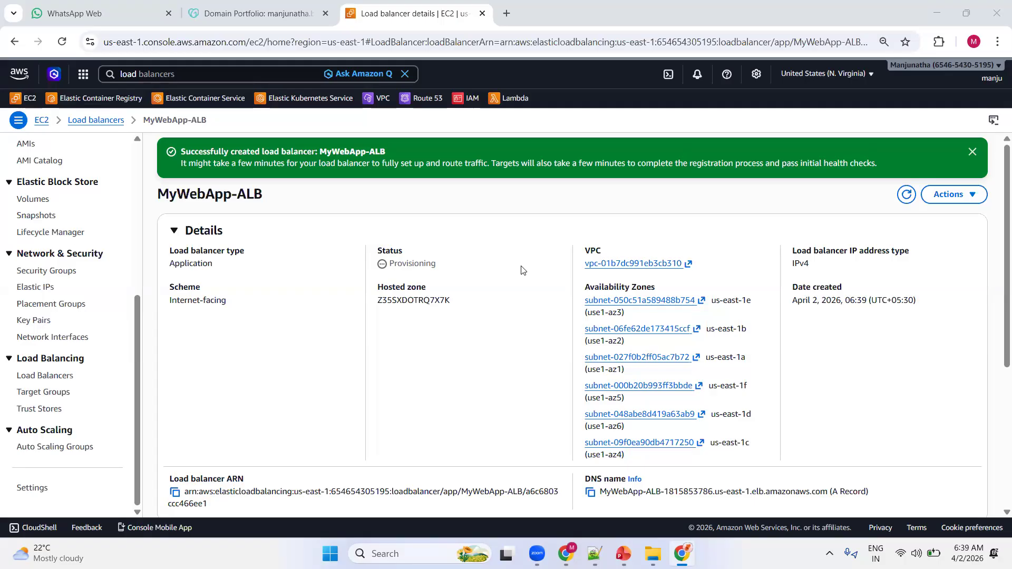
pyautogui.click(972, 152)
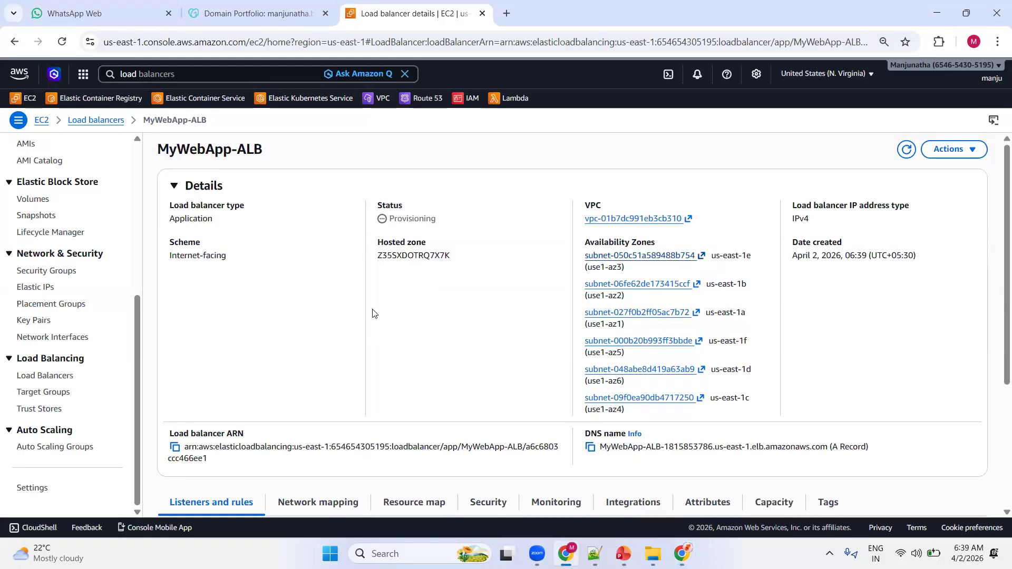
pyautogui.click(907, 149)
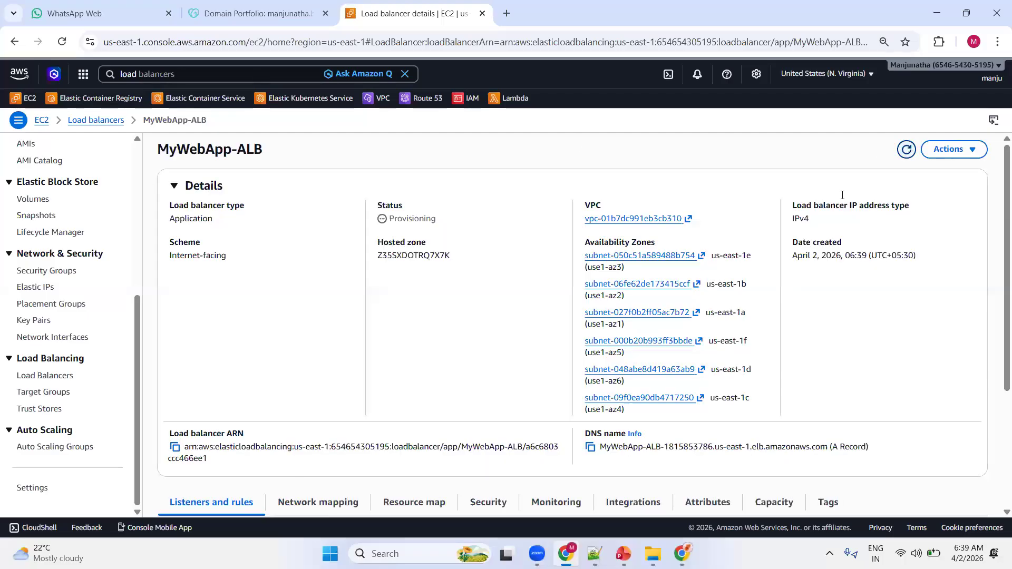
# Go to the EC2 instance list and refresh it to check both web servers' status.
pyautogui.scroll(3, 66, 291)
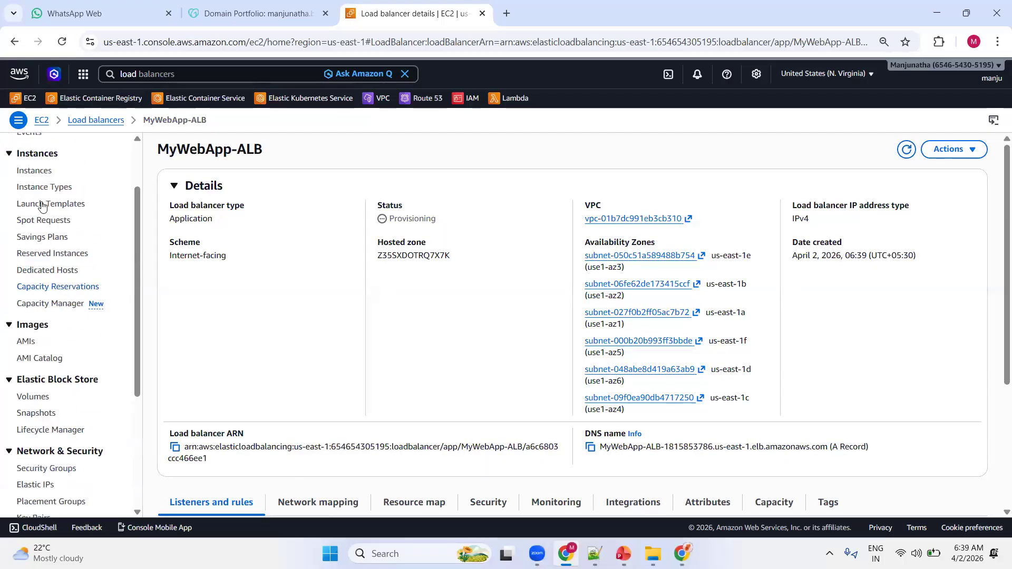
pyautogui.click(45, 177)
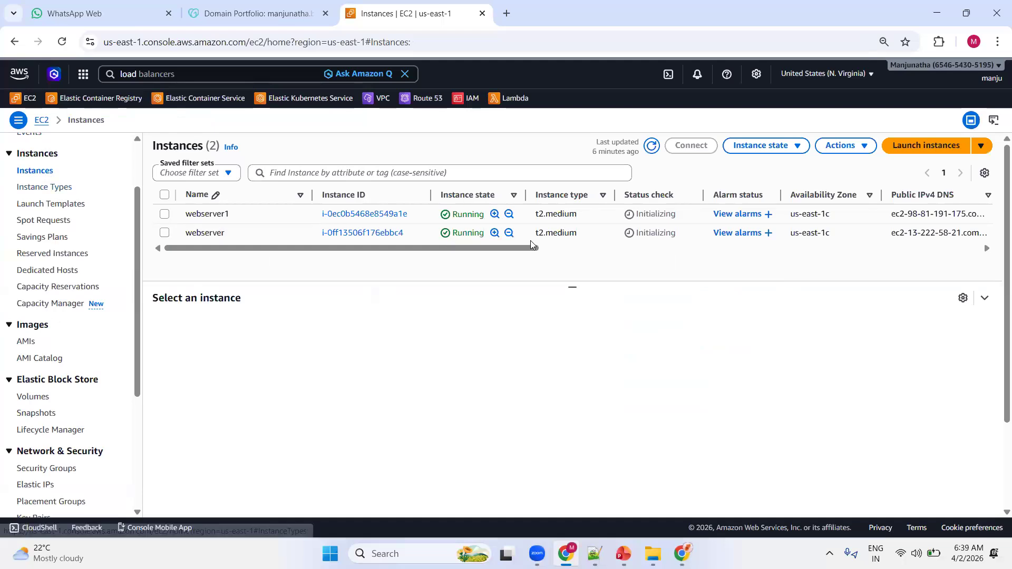
pyautogui.click(651, 147)
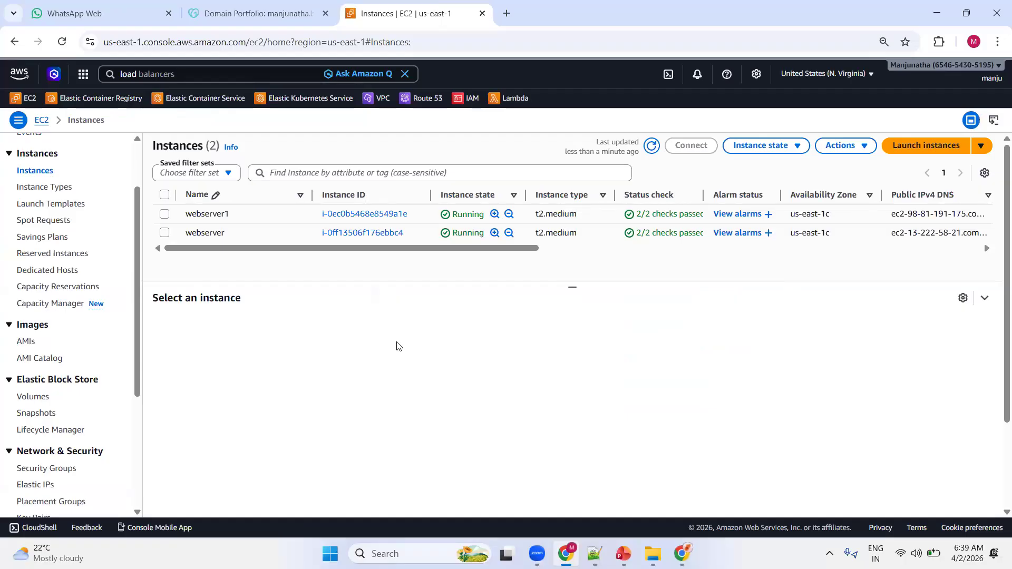
# Open the public IPv4 addresses of webserver1 and webserver in separate browser tabs.
pyautogui.click(164, 214)
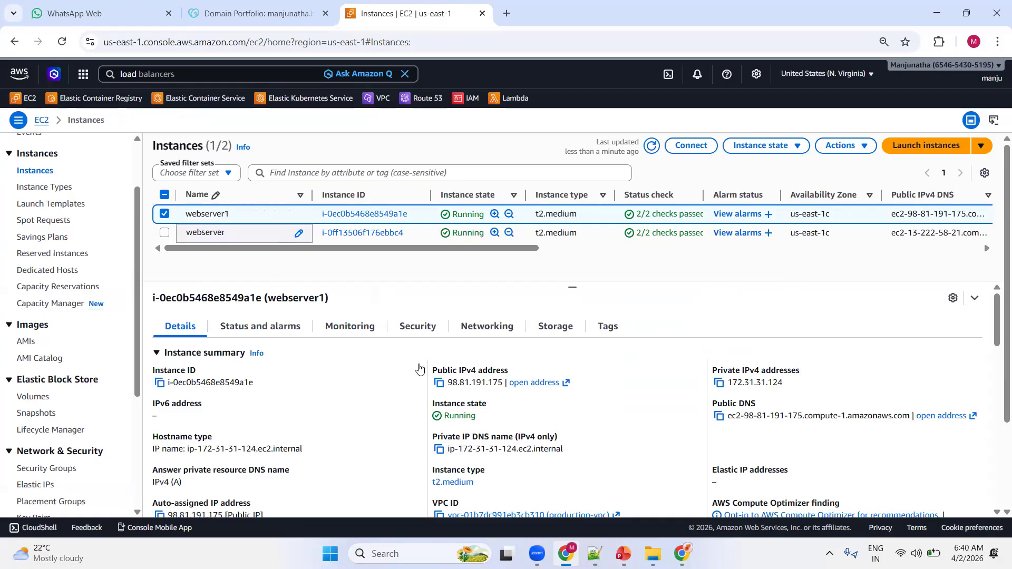
pyautogui.click(525, 389)
pyautogui.click(436, 10)
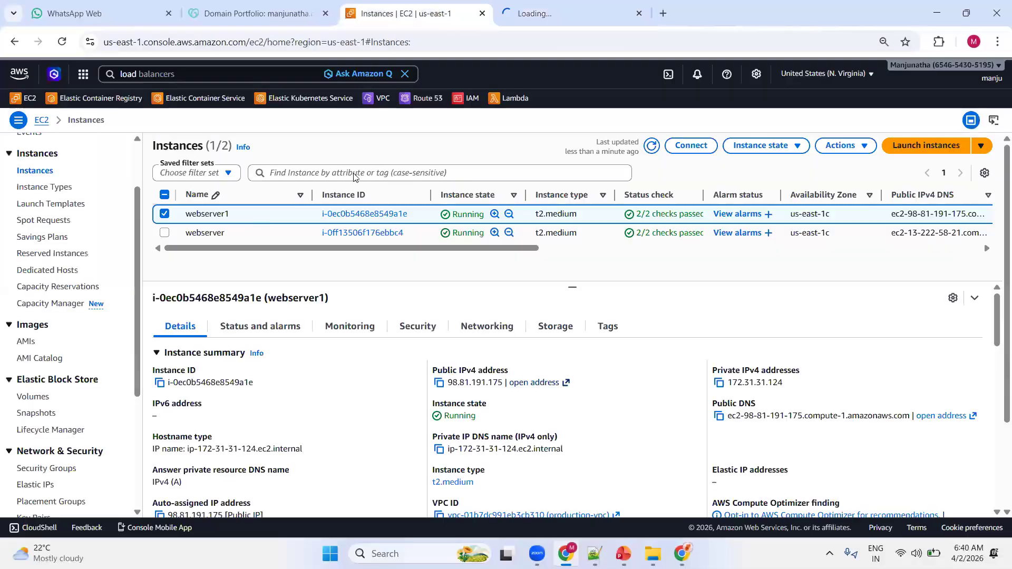
pyautogui.click(164, 213)
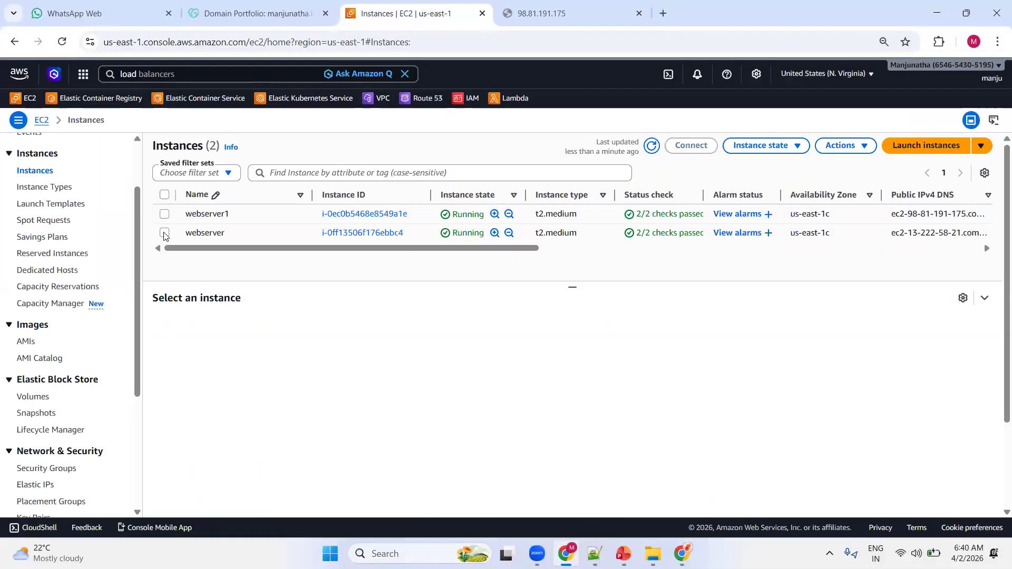
pyautogui.click(164, 233)
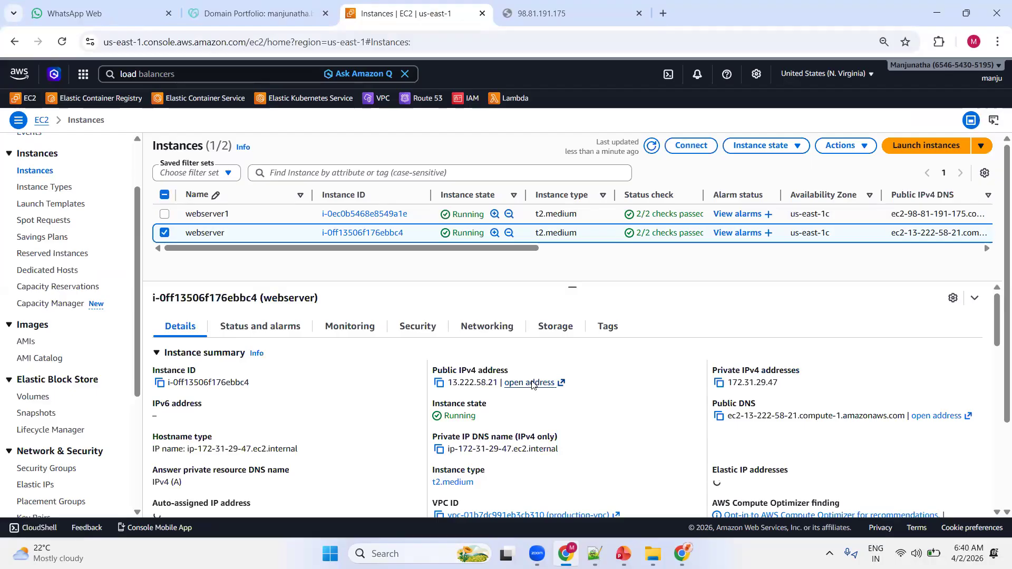
pyautogui.click(532, 384)
pyautogui.moveTo(549, 16); pyautogui.dragTo(644, 11)
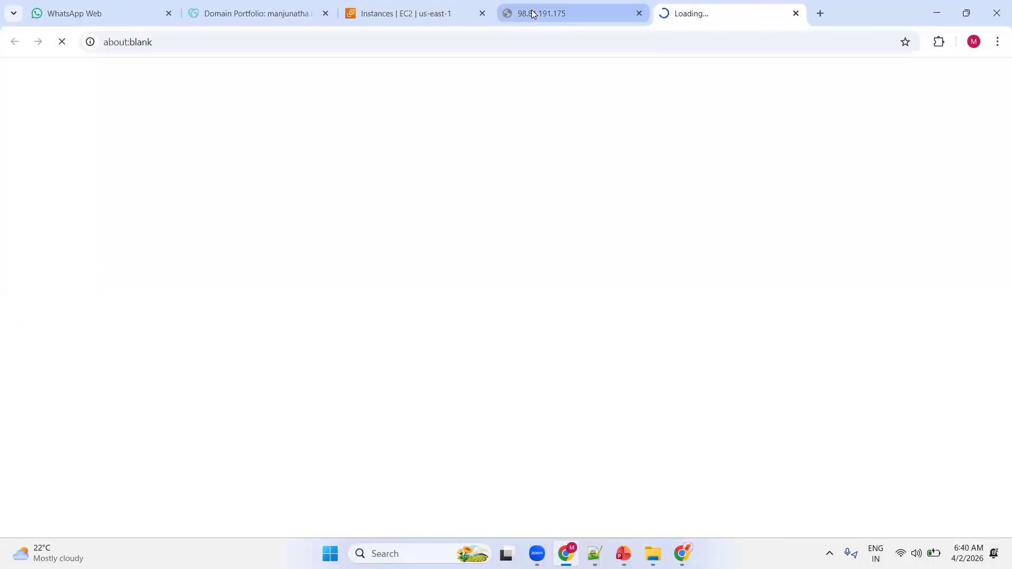
# Load webserver1's public address over http instead of https and view its metadata page.
pyautogui.click(533, 13)
pyautogui.click(125, 44)
pyautogui.click(132, 43)
pyautogui.press('BackSpace')
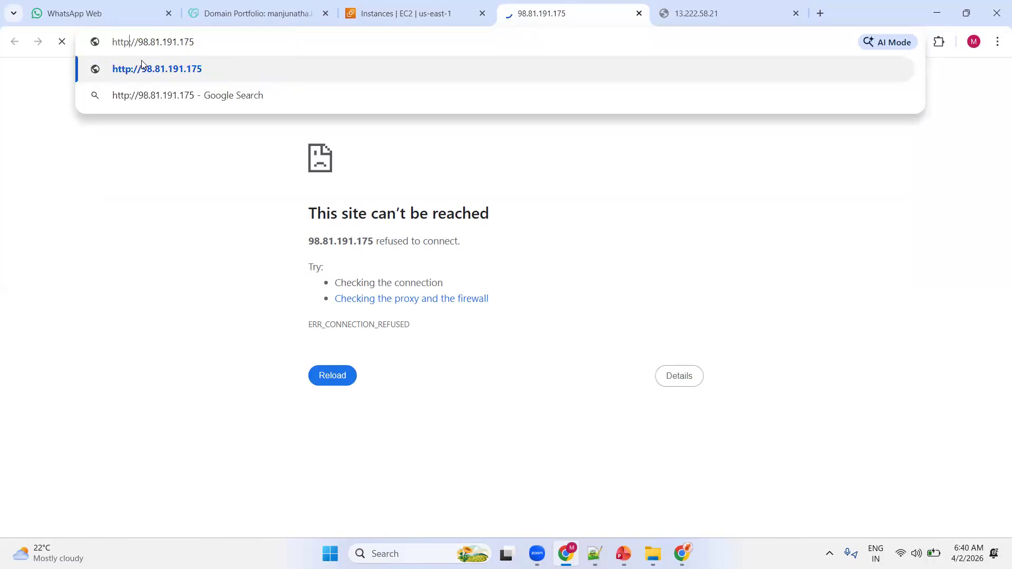
pyautogui.click(141, 63)
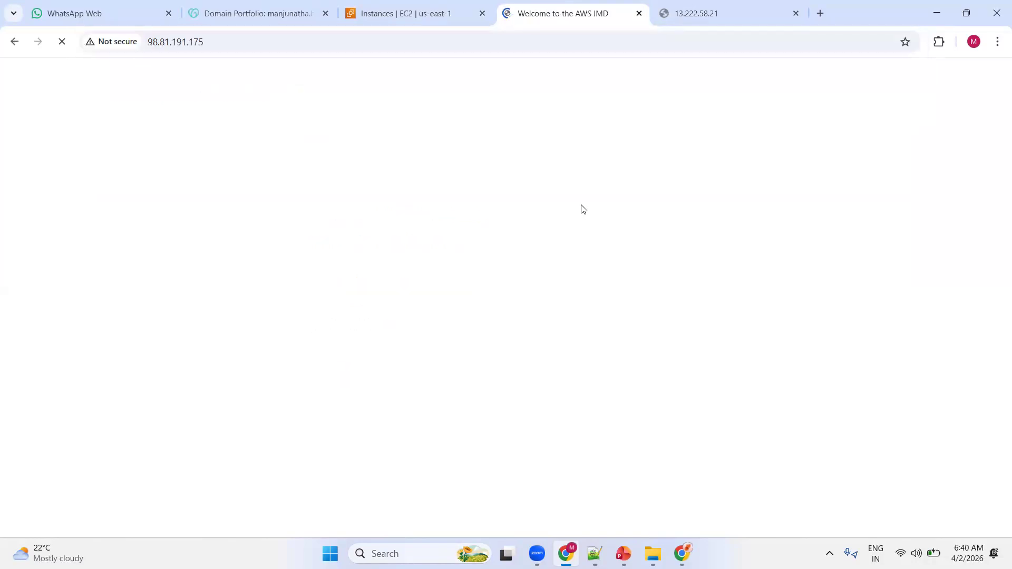
pyautogui.moveTo(428, 79); pyautogui.dragTo(602, 93)
pyautogui.moveTo(657, 247); pyautogui.dragTo(838, 248)
pyautogui.click(797, 242)
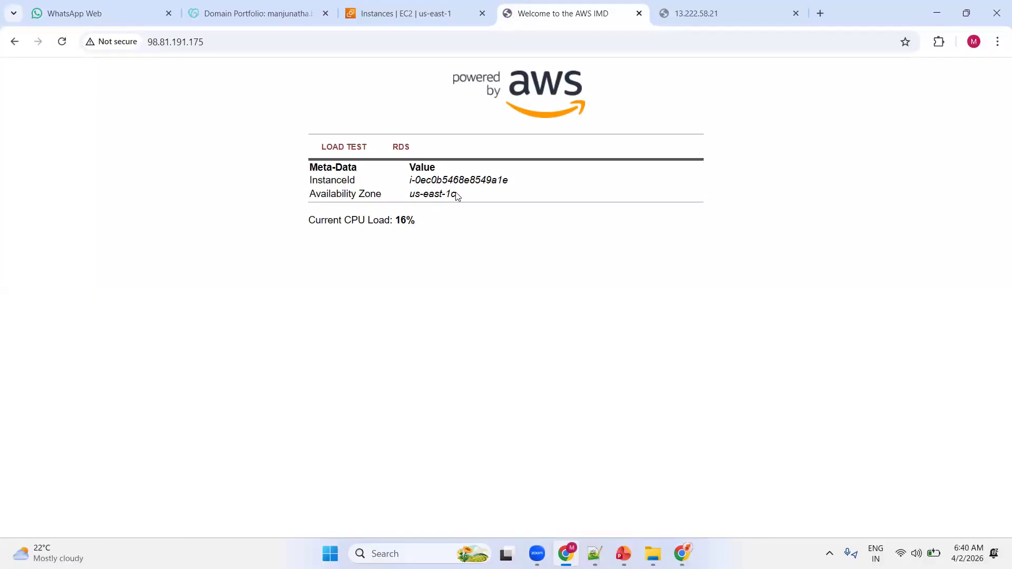
# Load the webserver instance's public address over http instead of https and inspect its instance ID.
pyautogui.click(693, 13)
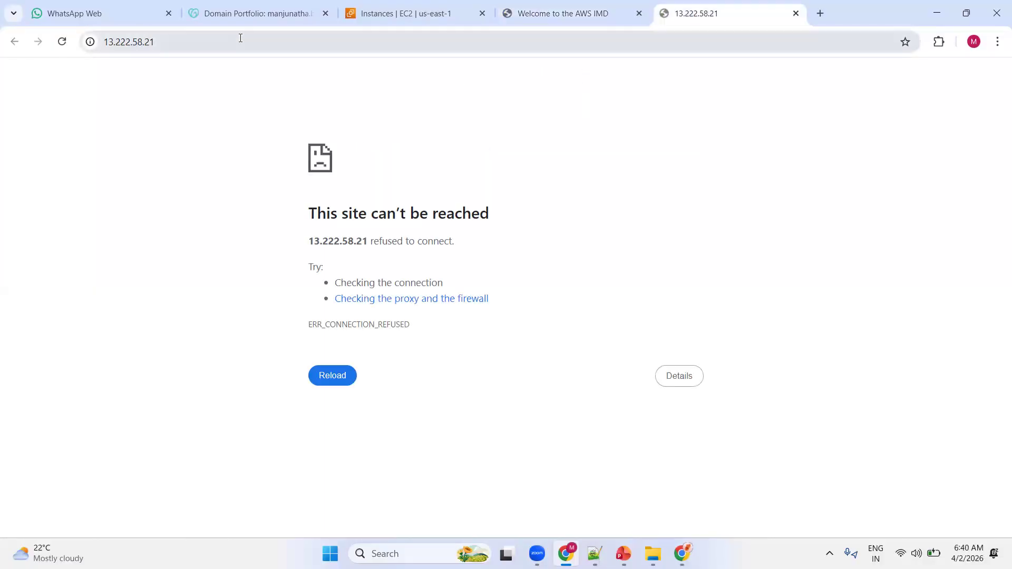
pyautogui.click(241, 38)
pyautogui.click(131, 48)
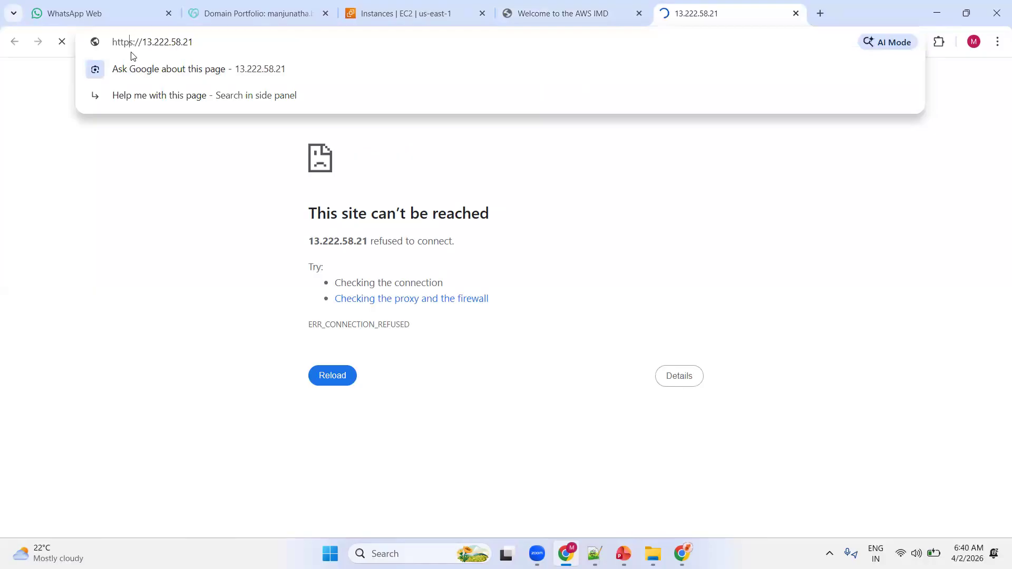
pyautogui.press('Delete')
pyautogui.press('Return')
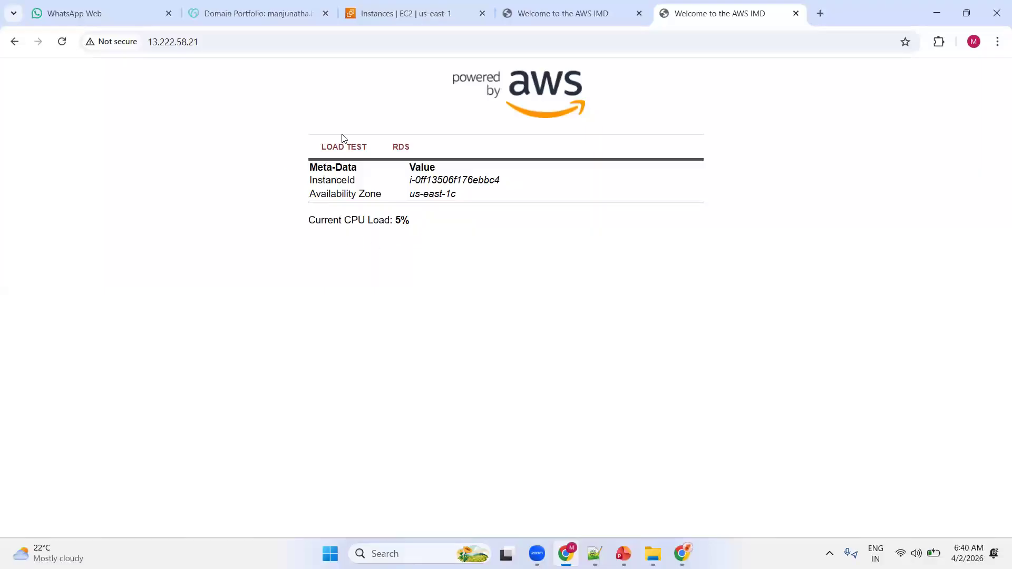
pyautogui.moveTo(505, 181); pyautogui.dragTo(448, 180)
pyautogui.click(498, 227)
# Compare the instance ID, Availability Zone and address shown on the two web server pages.
pyautogui.click(580, 14)
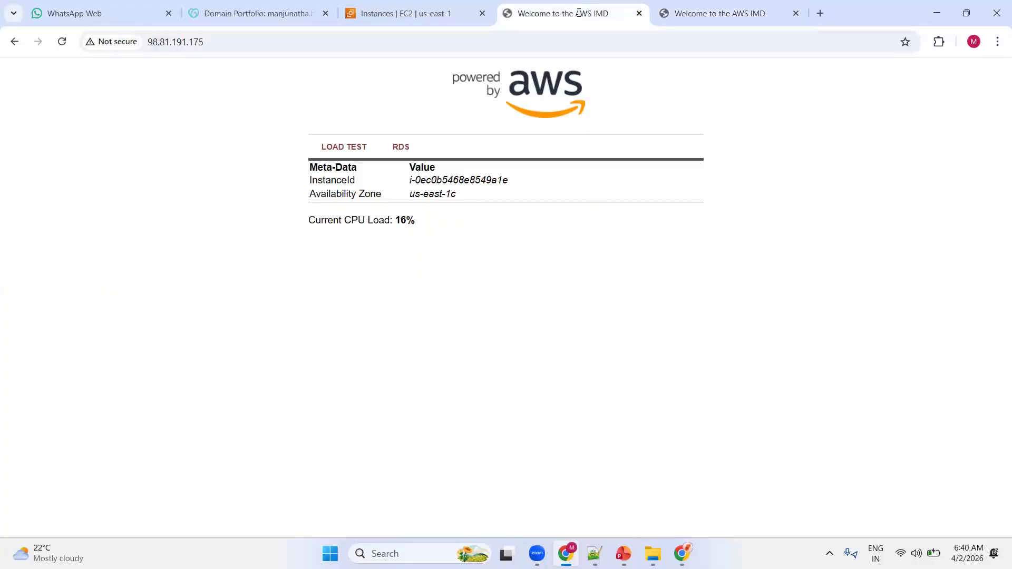
pyautogui.moveTo(443, 180); pyautogui.dragTo(457, 195)
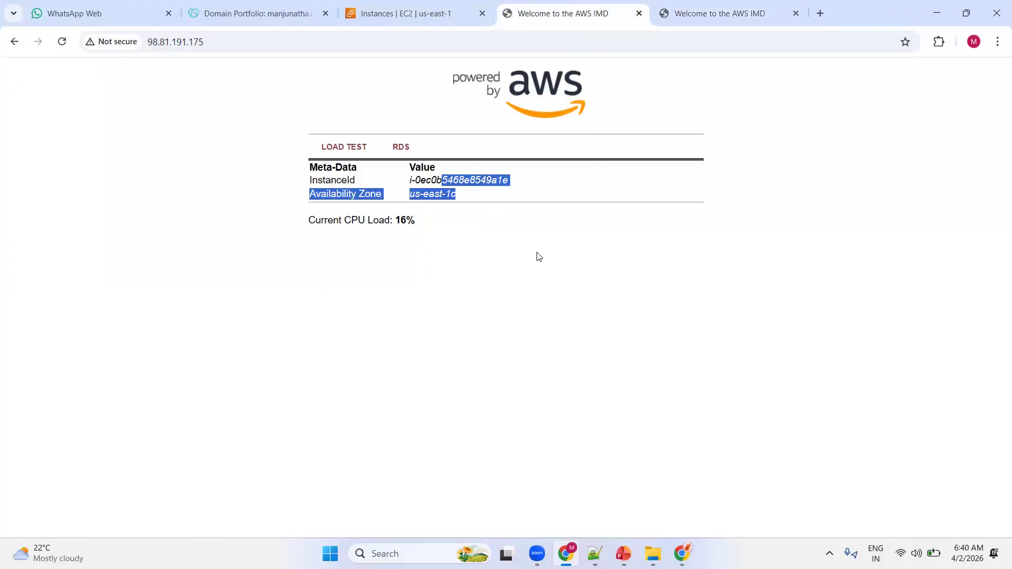
pyautogui.click(539, 257)
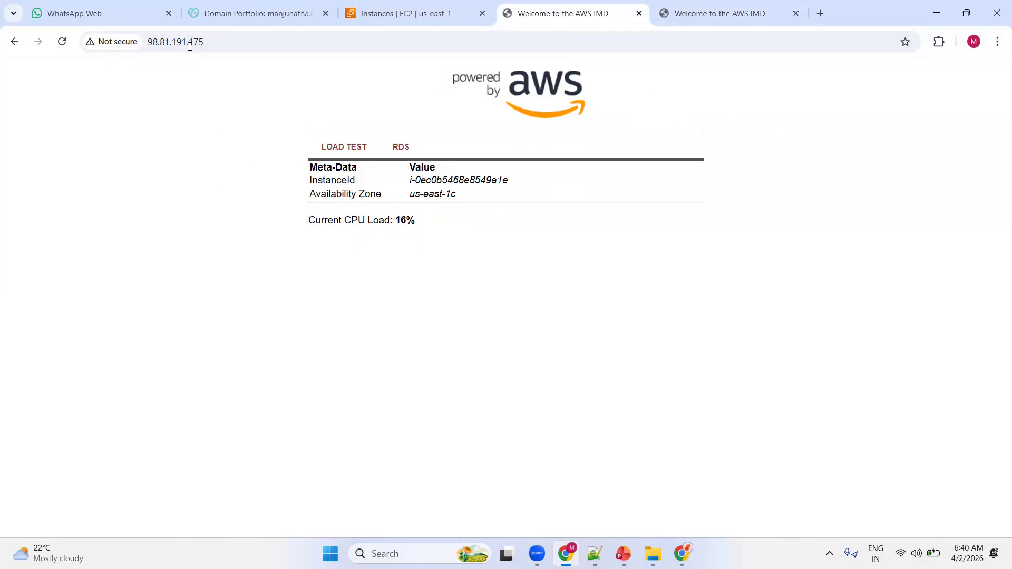
pyautogui.click(702, 16)
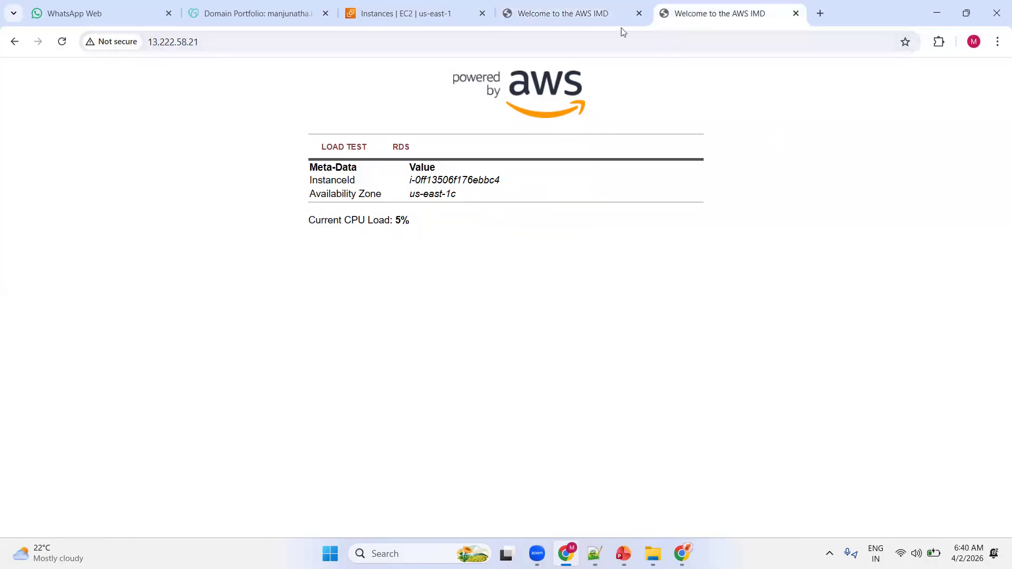
pyautogui.click(599, 15)
pyautogui.click(722, 5)
# Return to the console's load balancer list to check MyWebApp-ALB's state, and revisit both web server pages.
pyautogui.click(417, 16)
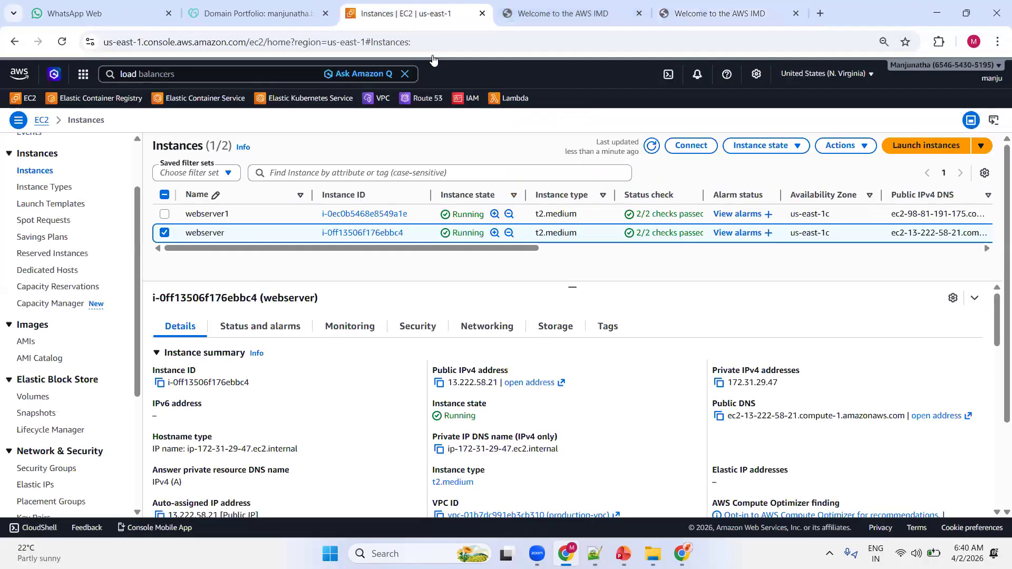
pyautogui.scroll(-1, 73, 319)
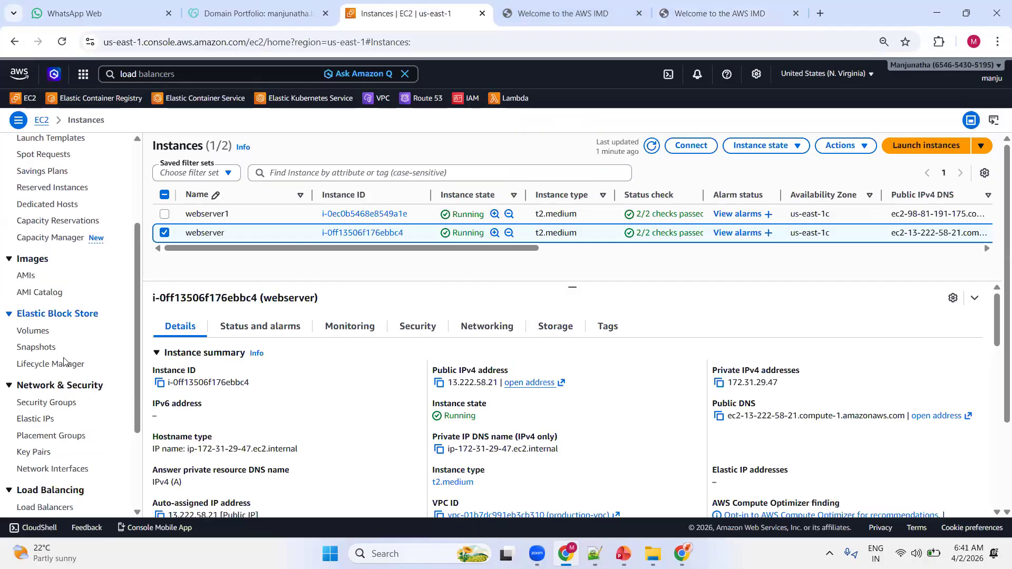
pyautogui.scroll(-2, 69, 363)
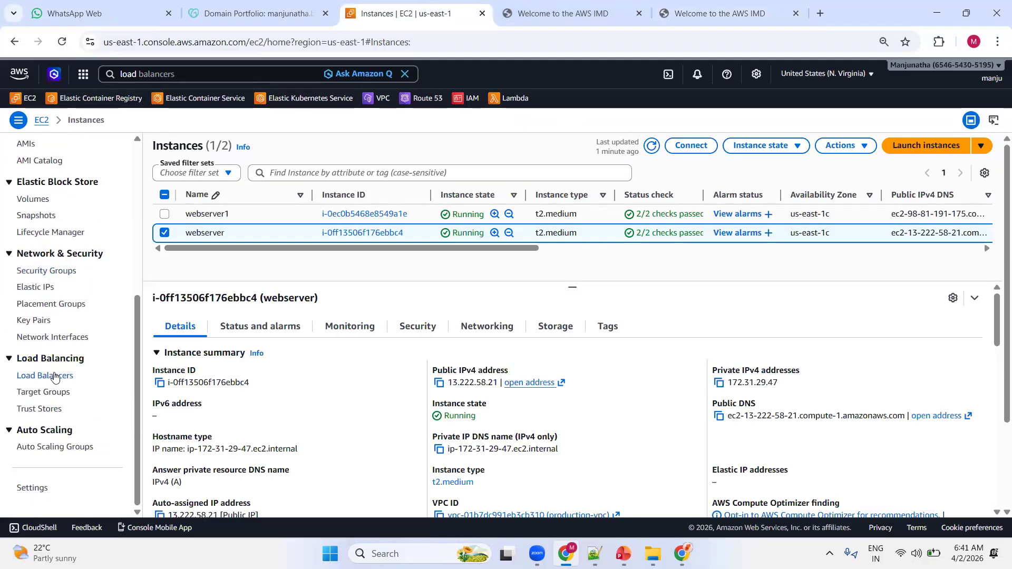
pyautogui.click(55, 376)
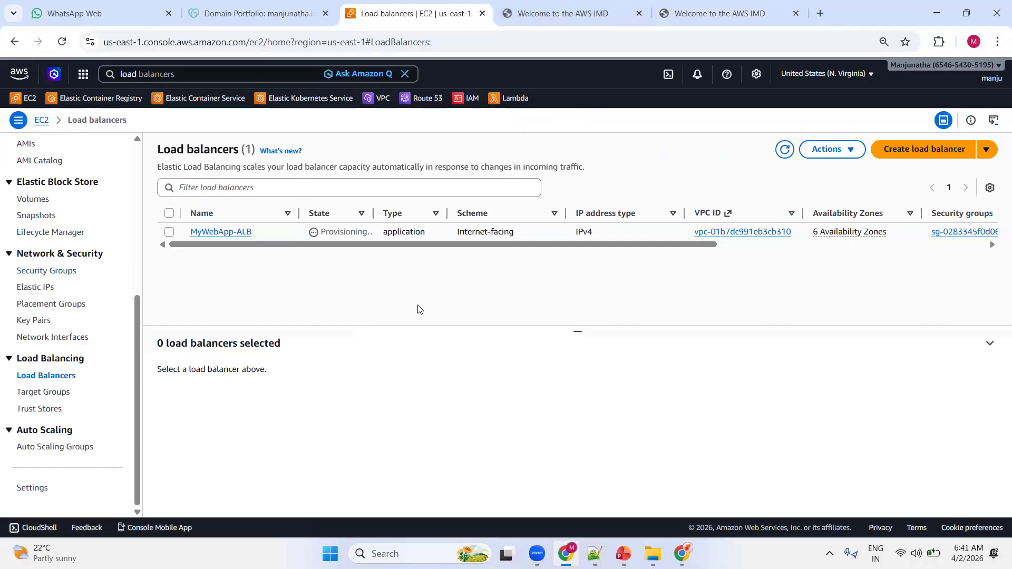
pyautogui.click(625, 12)
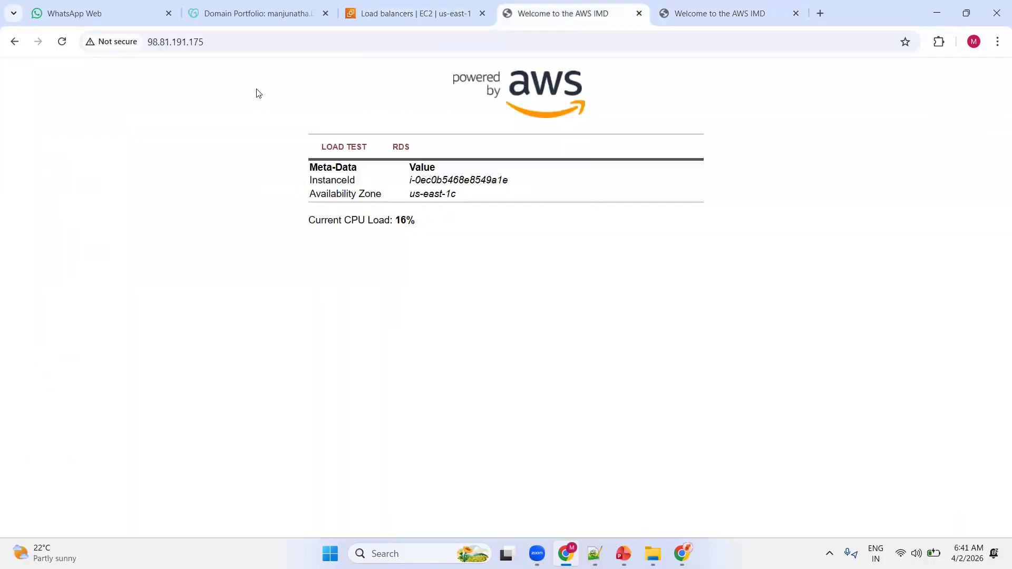
pyautogui.click(688, 15)
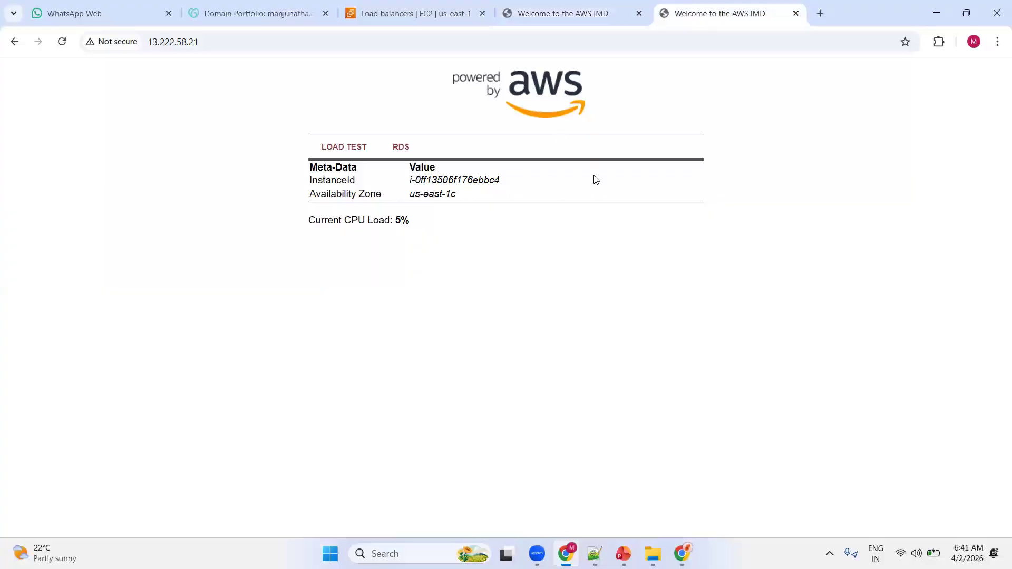
# Refresh the console's load balancer list, open MyWebApp-ALB's details and copy its DNS name.
pyautogui.click(401, 15)
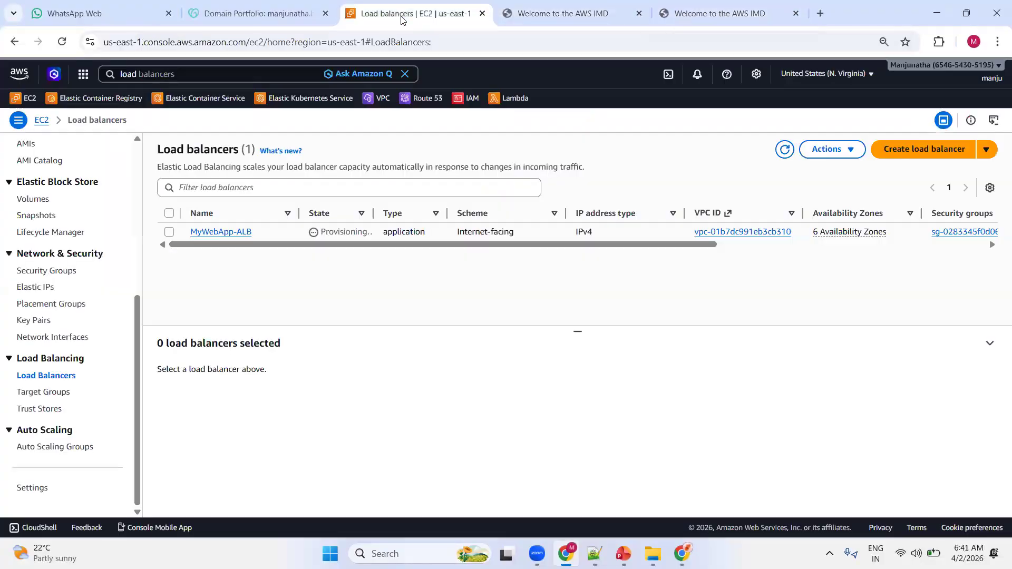
pyautogui.click(784, 150)
pyautogui.click(201, 232)
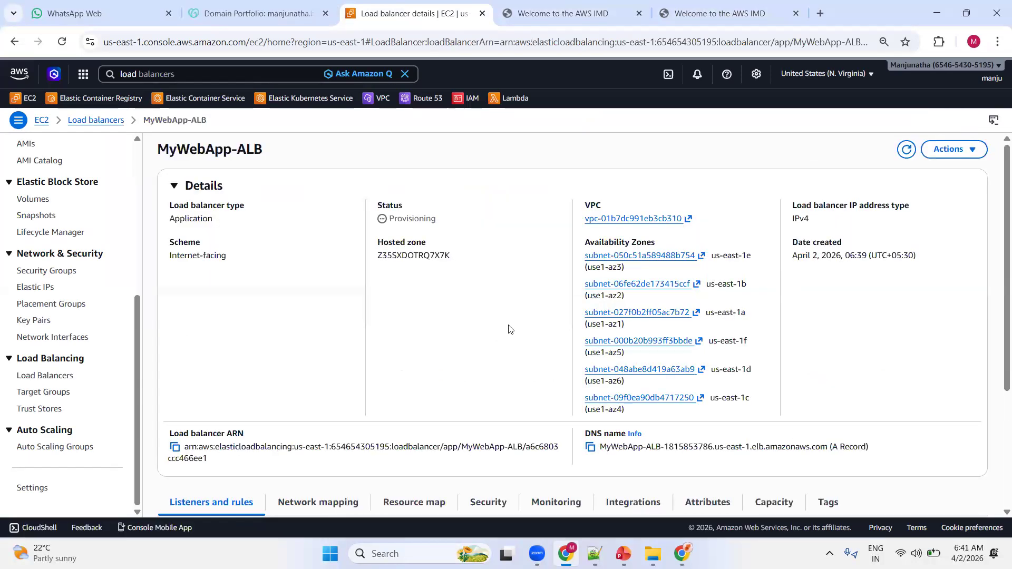
pyautogui.click(590, 447)
pyautogui.click(590, 447)
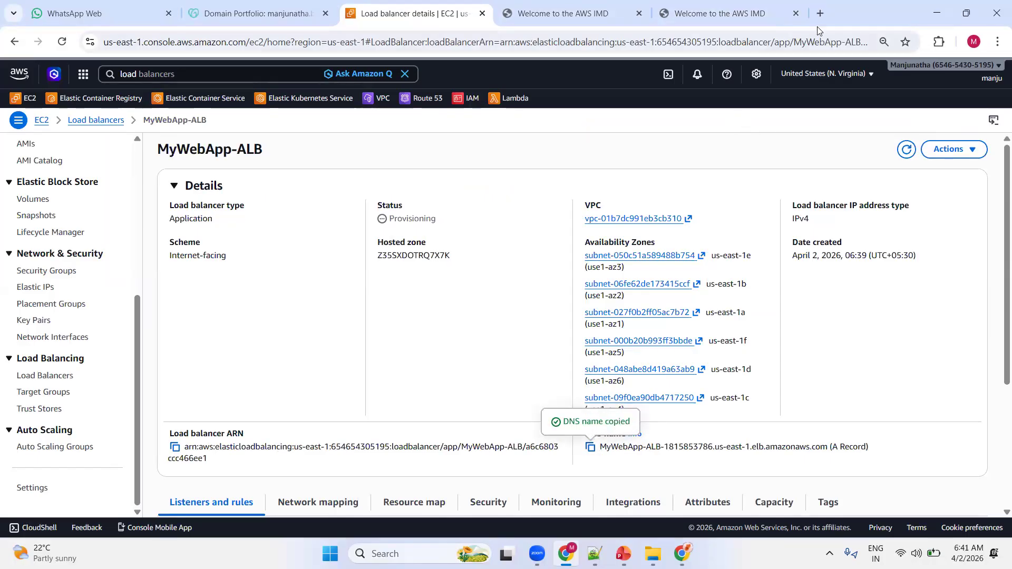
# Load the copied MyWebApp-ALB DNS name in a new browser tab.
pyautogui.click(821, 13)
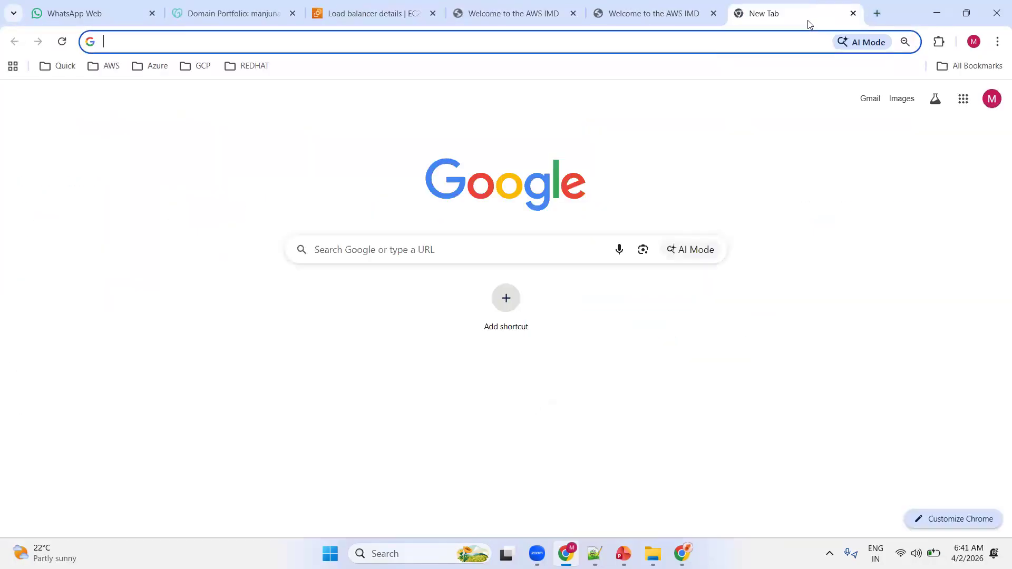
pyautogui.hotkey('ctrl', 'v')
pyautogui.press('Return')
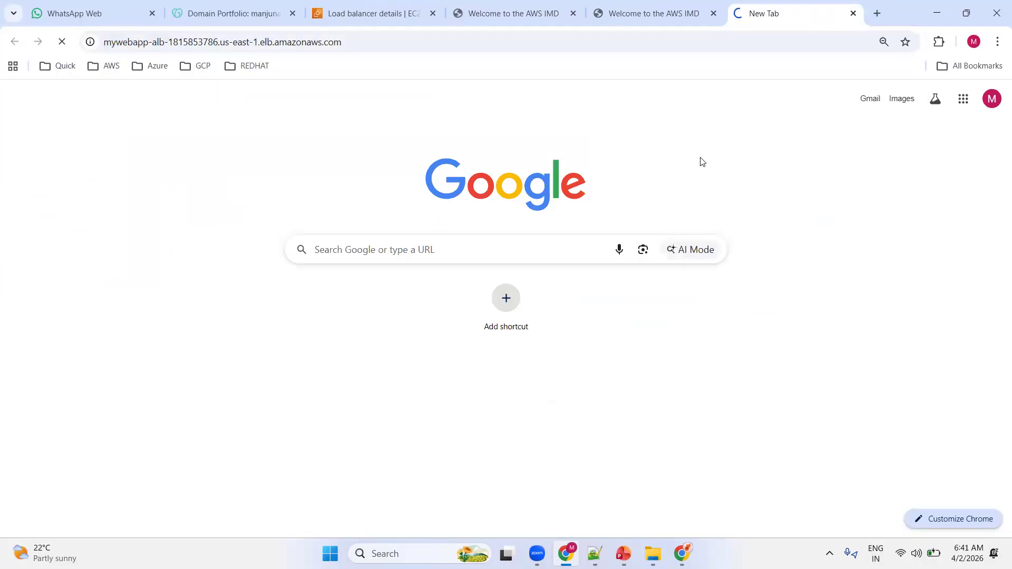
pyautogui.click(399, 46)
pyautogui.click(121, 43)
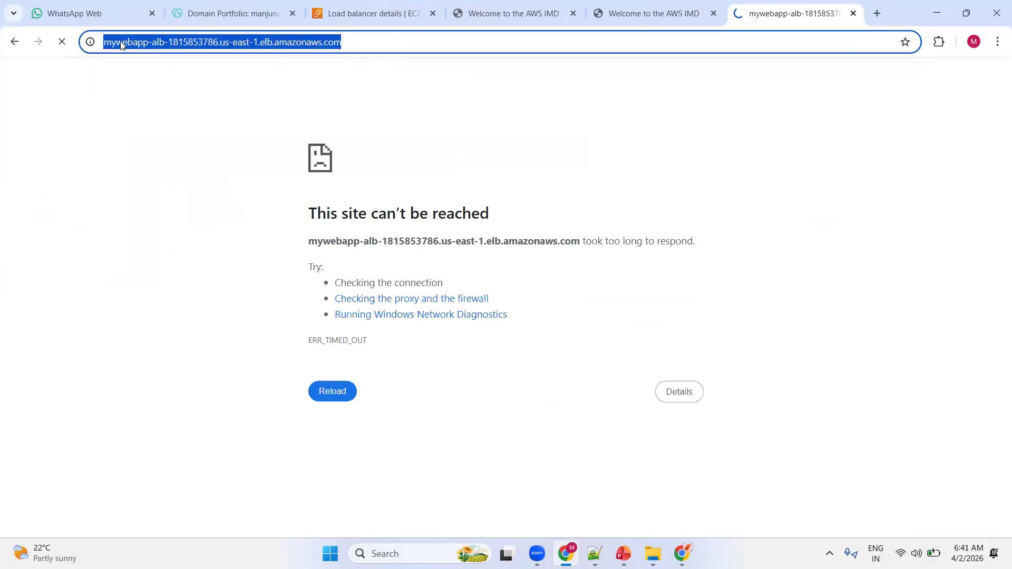
pyautogui.press('Home')
pyautogui.write('htt')
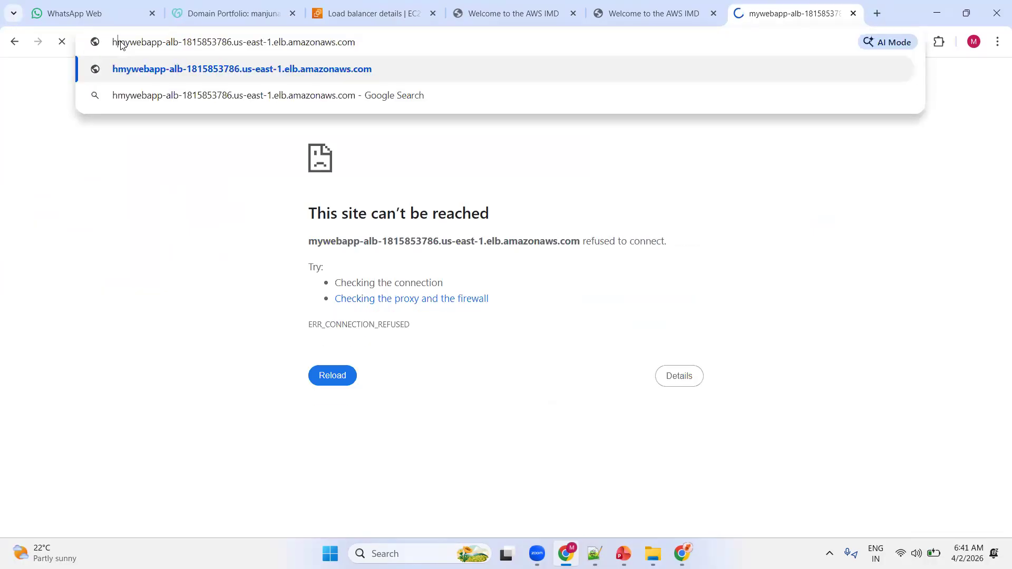
pyautogui.write('p://')
pyautogui.press('Return')
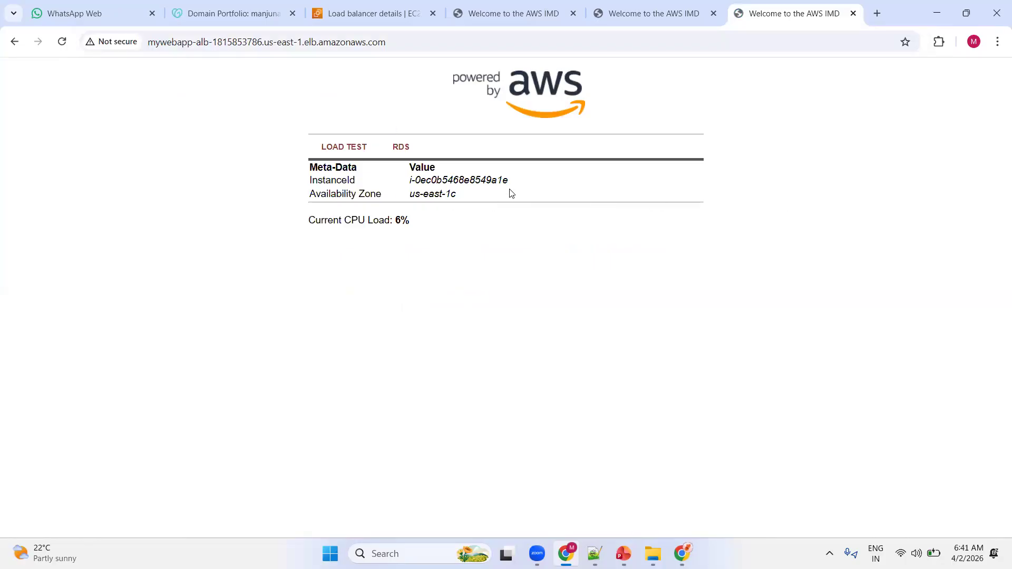
# Reload the load balancer's page repeatedly and compare the instance ID served each time.
pyautogui.moveTo(511, 178); pyautogui.dragTo(479, 181)
pyautogui.click(507, 234)
pyautogui.click(62, 41)
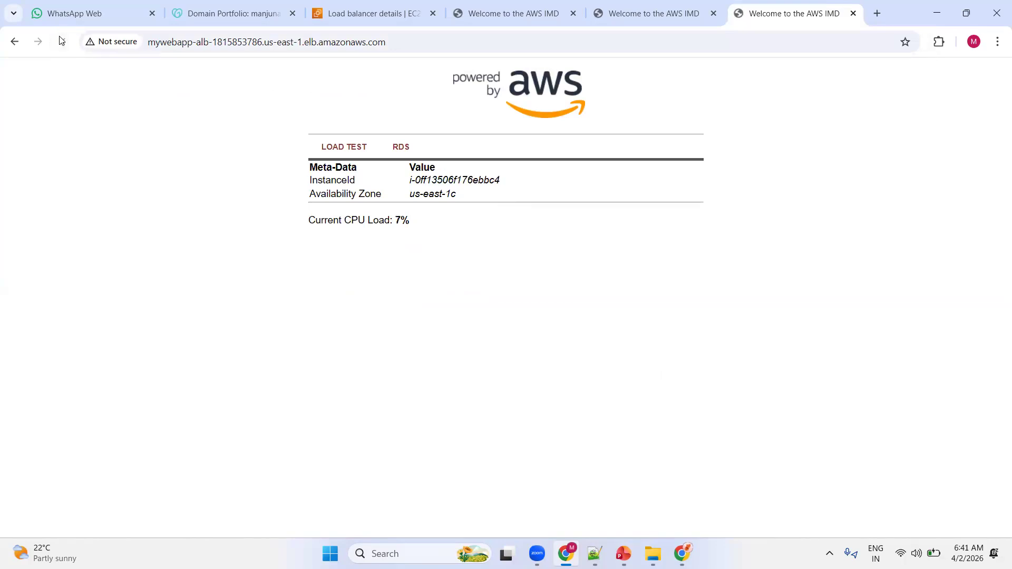
pyautogui.click(62, 41)
pyautogui.click(62, 41)
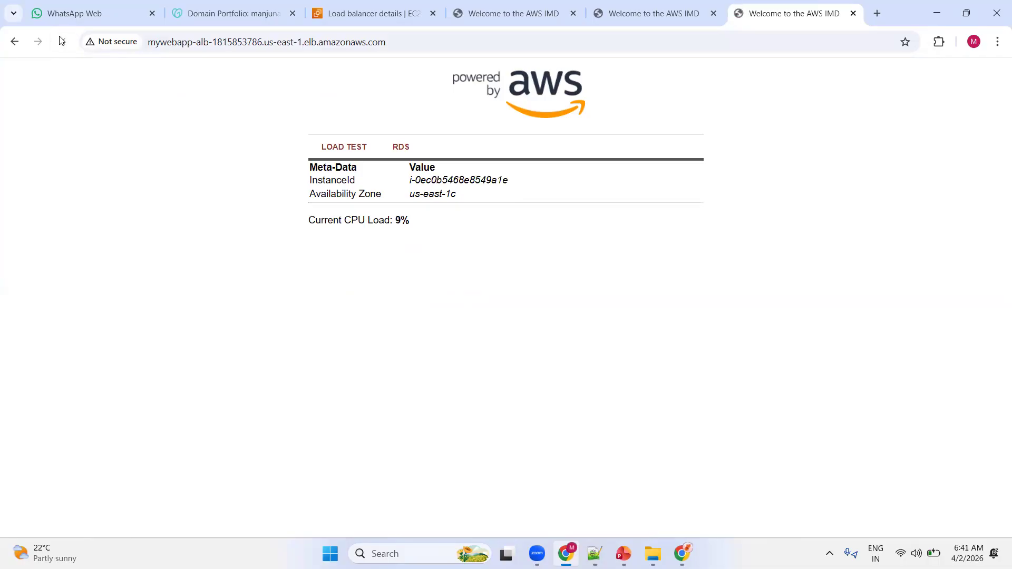
pyautogui.click(62, 43)
pyautogui.click(62, 42)
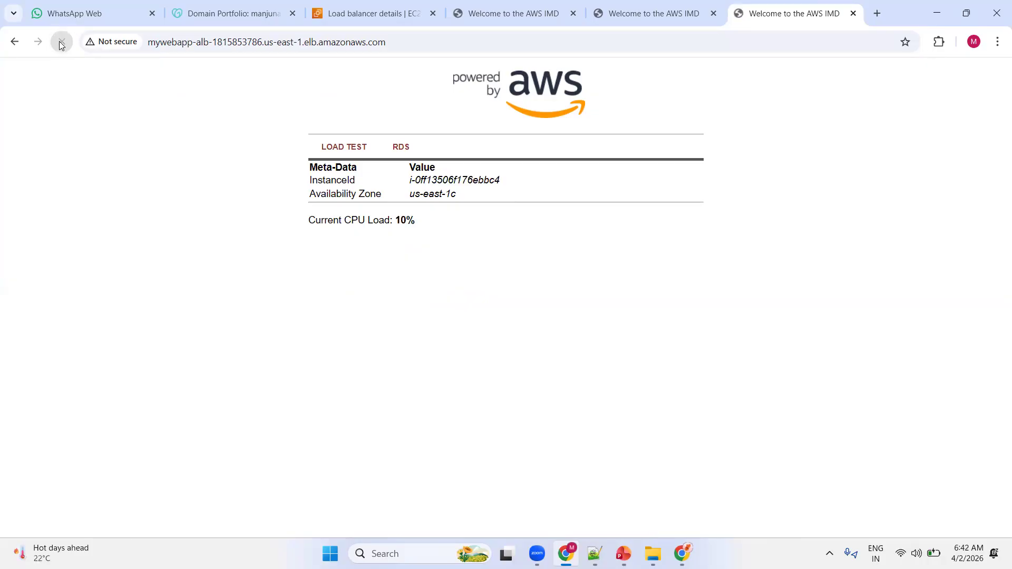
pyautogui.click(62, 42)
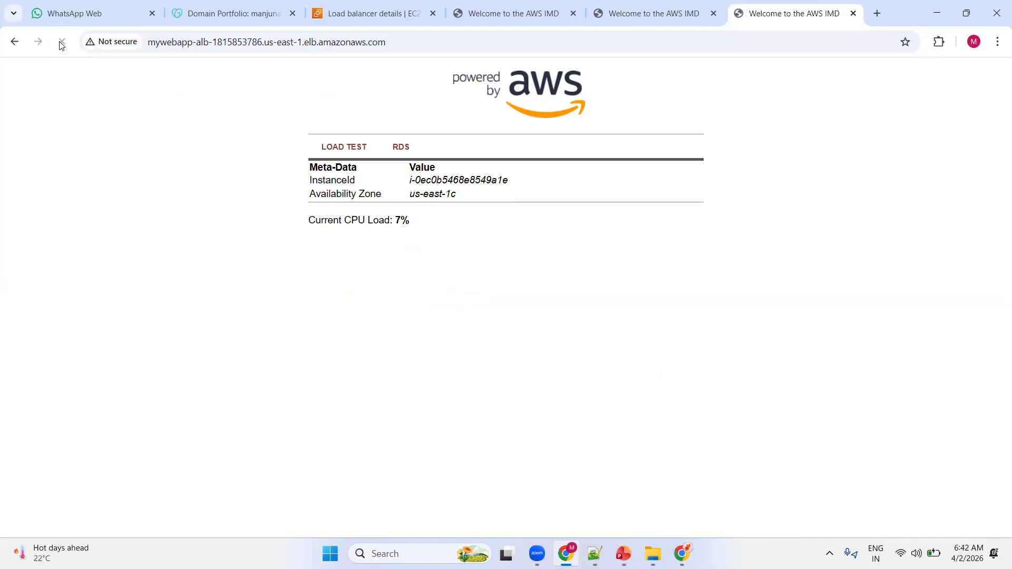
pyautogui.click(61, 43)
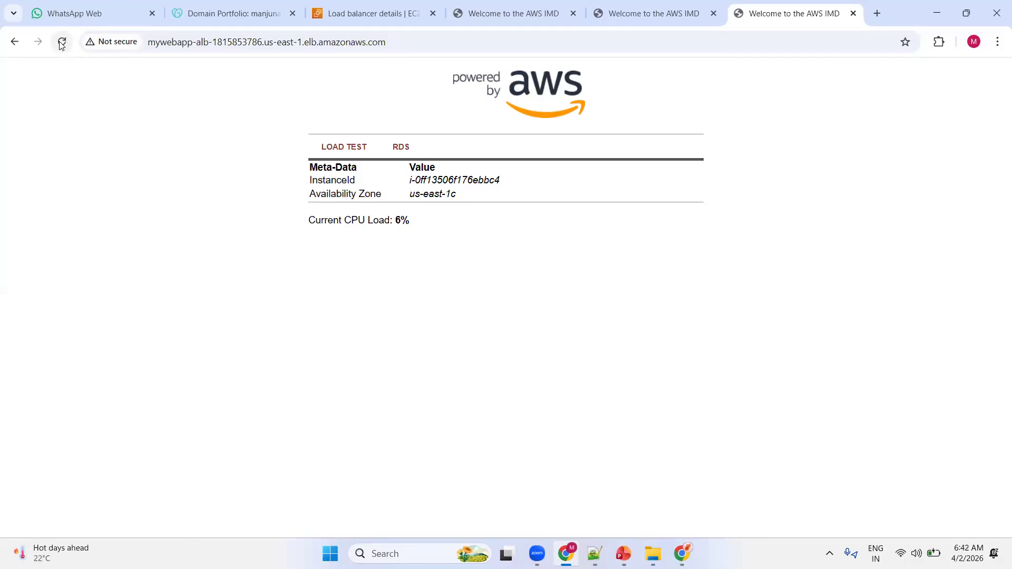
pyautogui.click(61, 43)
# Close the two individual web server pages and return to the console's load balancer list.
pyautogui.click(509, 5)
pyautogui.click(572, 13)
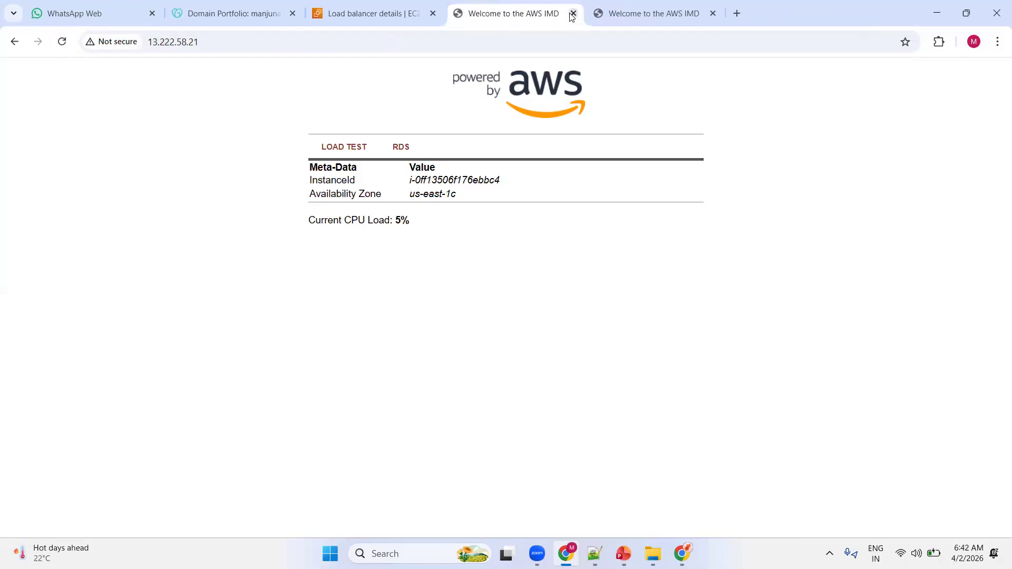
pyautogui.click(572, 13)
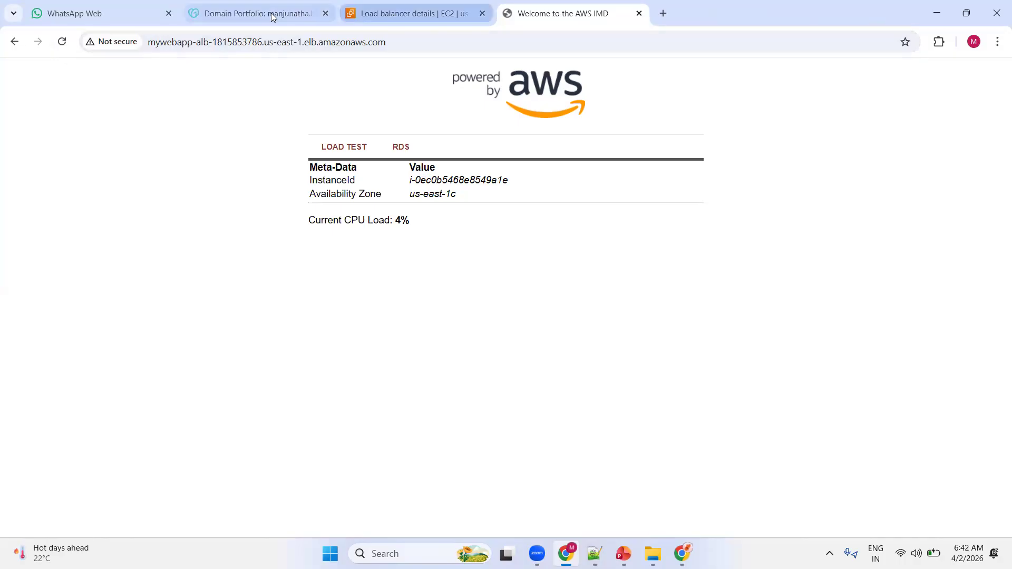
pyautogui.click(386, 14)
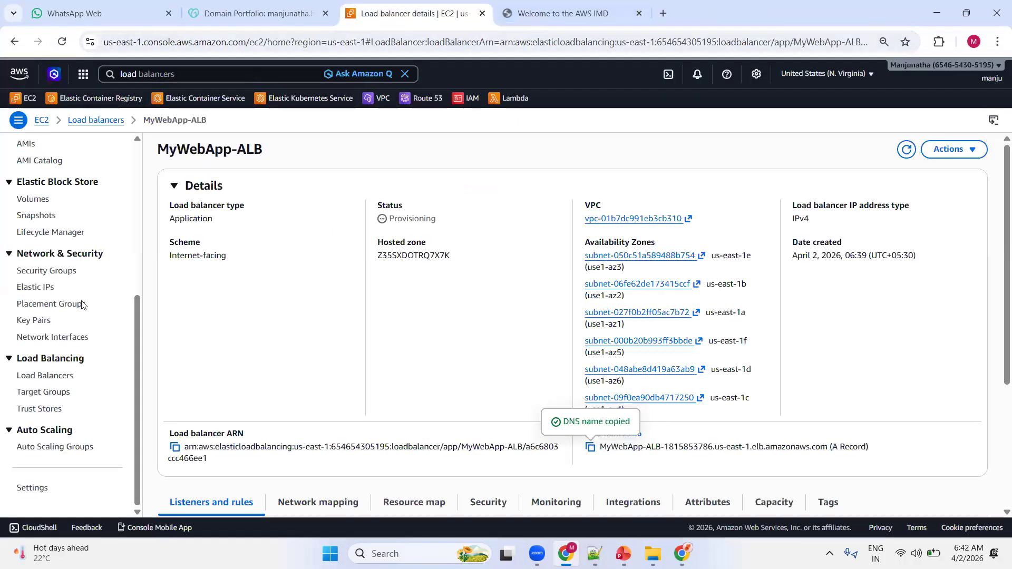
pyautogui.click(31, 376)
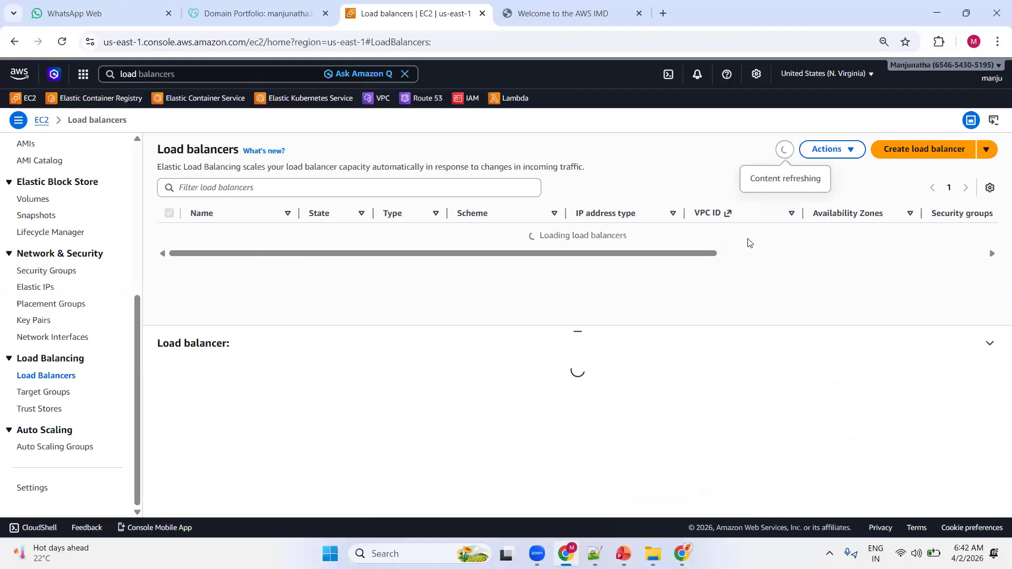
# Switch to the PowerPoint slide show and advance to the "What is Auto Scaling?" slide.
pyautogui.click(623, 553)
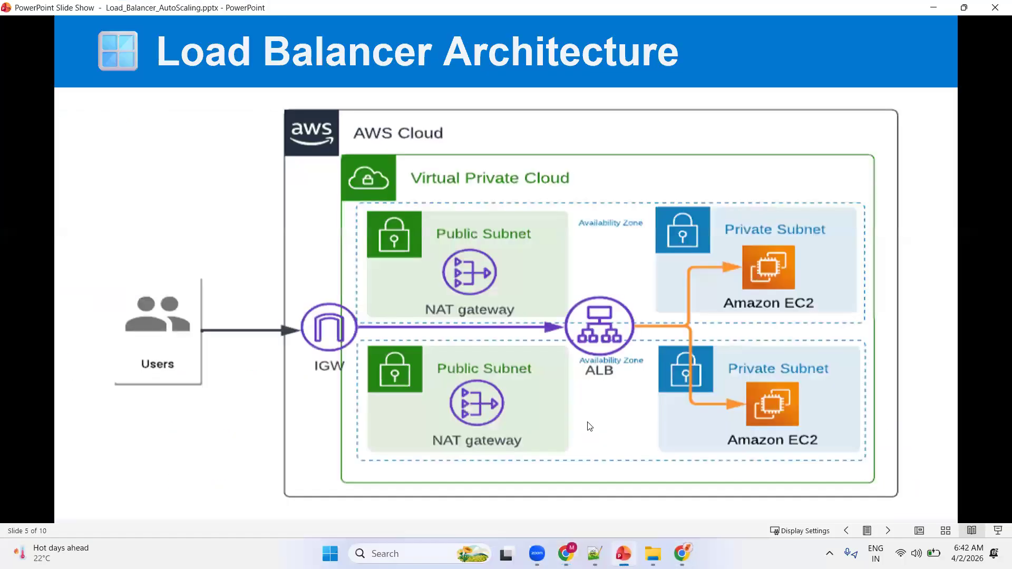
pyautogui.click(488, 305)
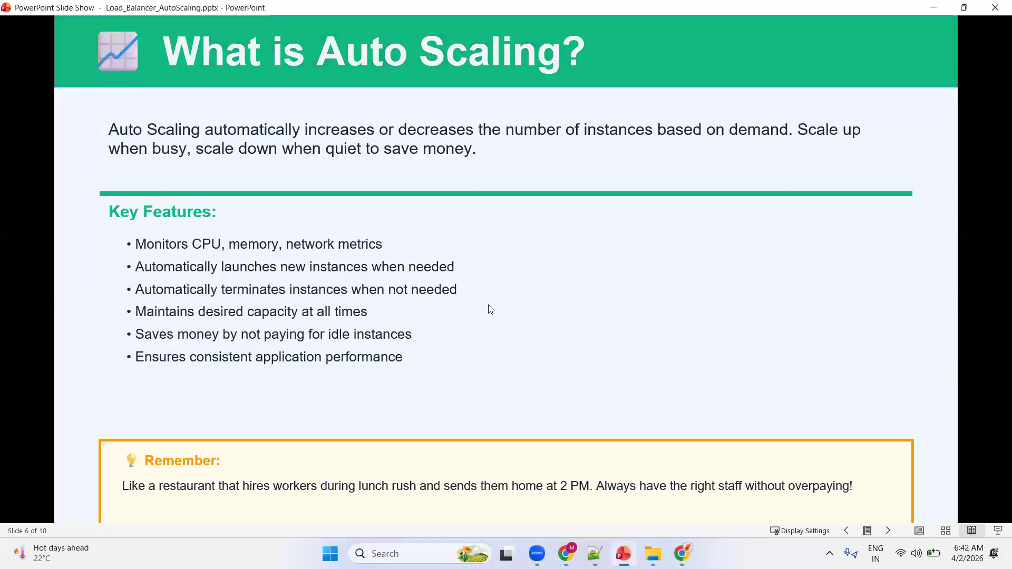
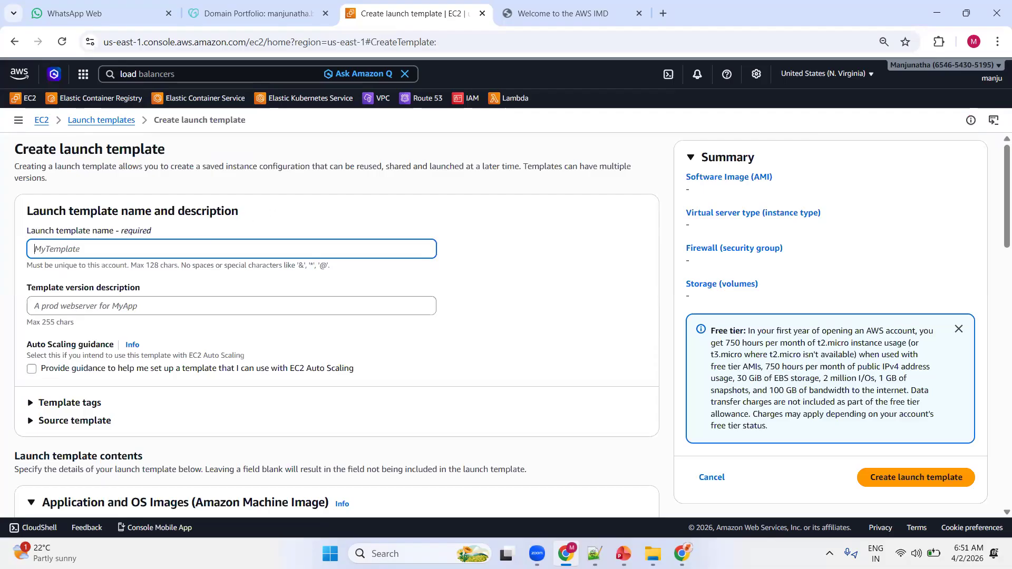
# Name the launch template WebServer-LaunchTemplate and enter the same text as its version description.
pyautogui.hotkey('alt', 'Tab')
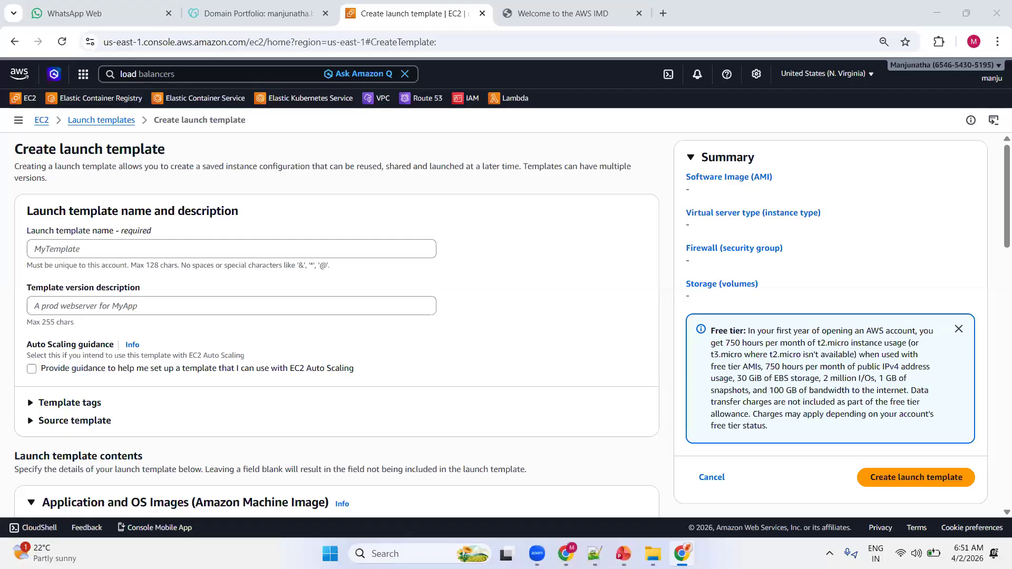
pyautogui.click(79, 249)
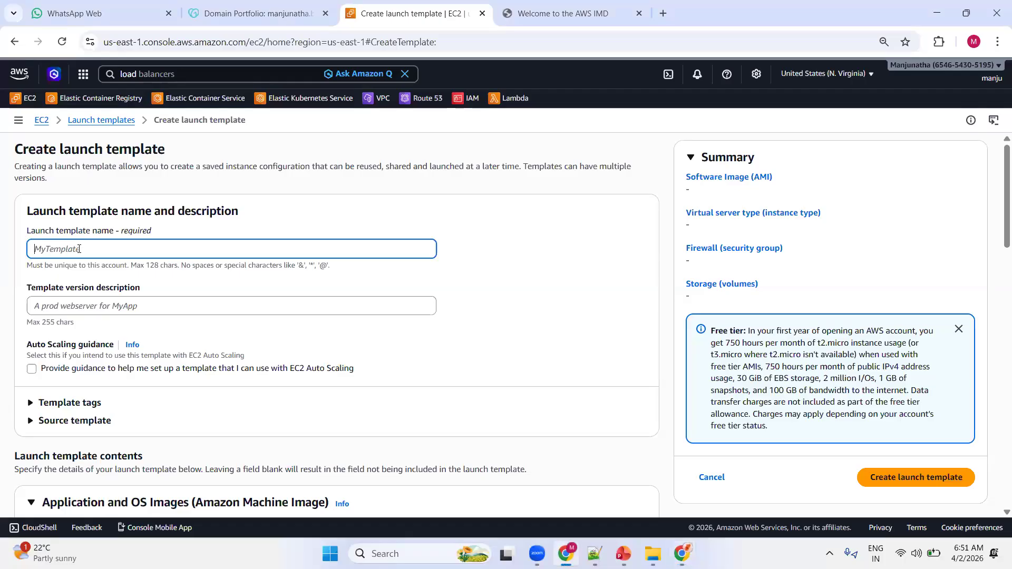
pyautogui.rightClick(79, 249)
pyautogui.click(112, 386)
pyautogui.scroll(-2, 221, 266)
pyautogui.click(132, 239)
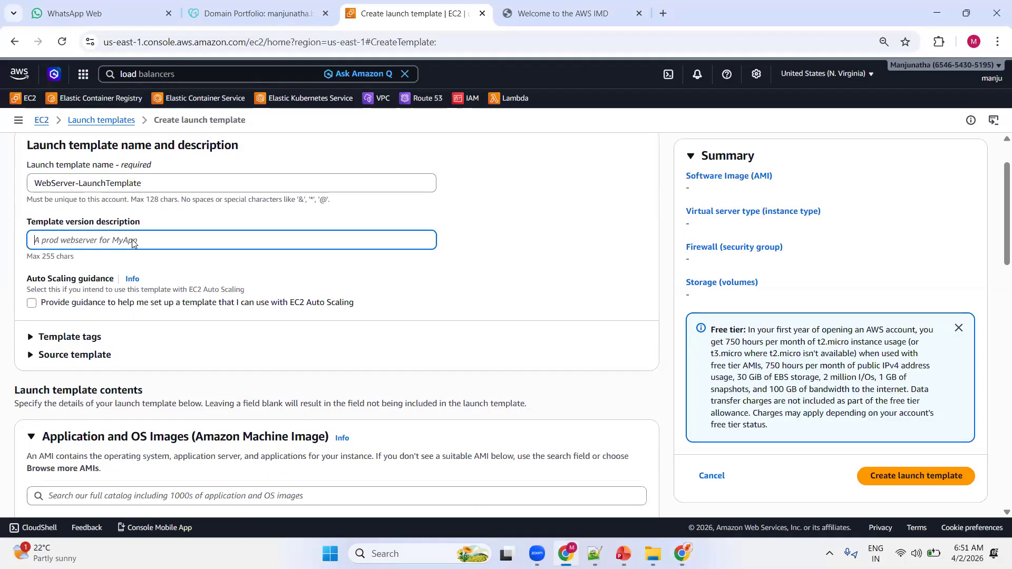
pyautogui.rightClick(132, 240)
pyautogui.click(162, 388)
# Display the Quick Start operating system images for the launch template.
pyautogui.scroll(-2, 322, 259)
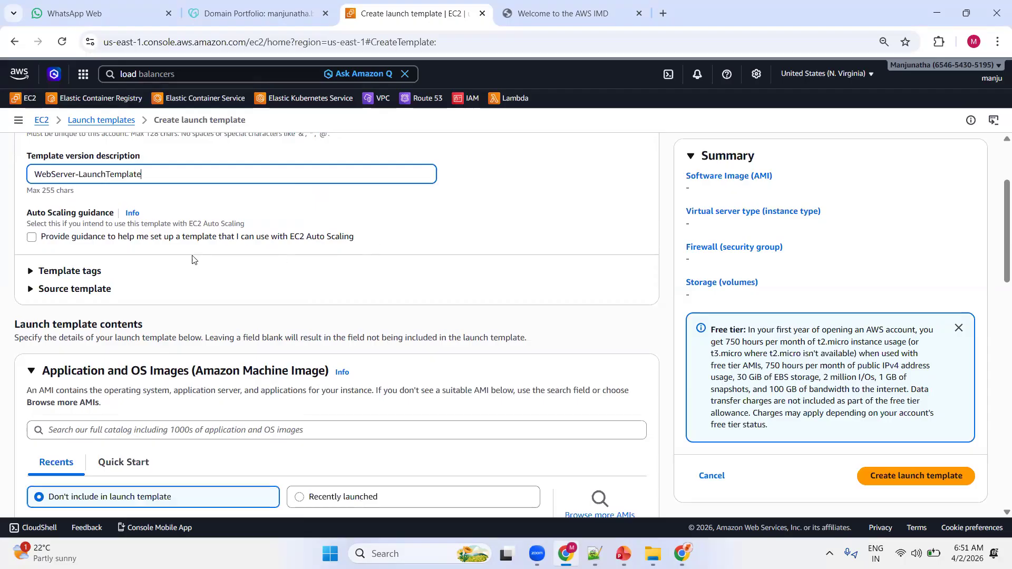
pyautogui.scroll(-3, 218, 273)
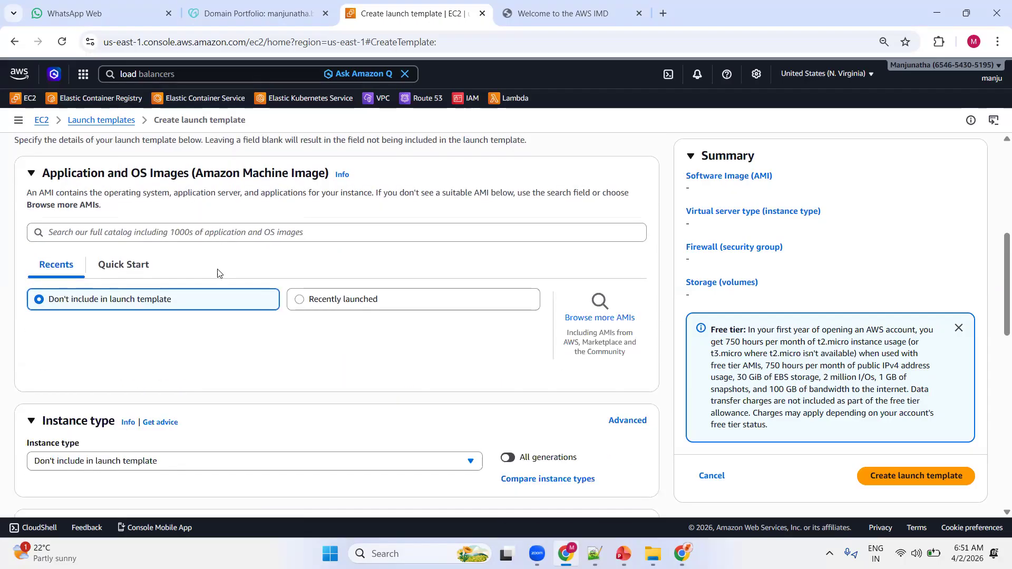
pyautogui.click(126, 266)
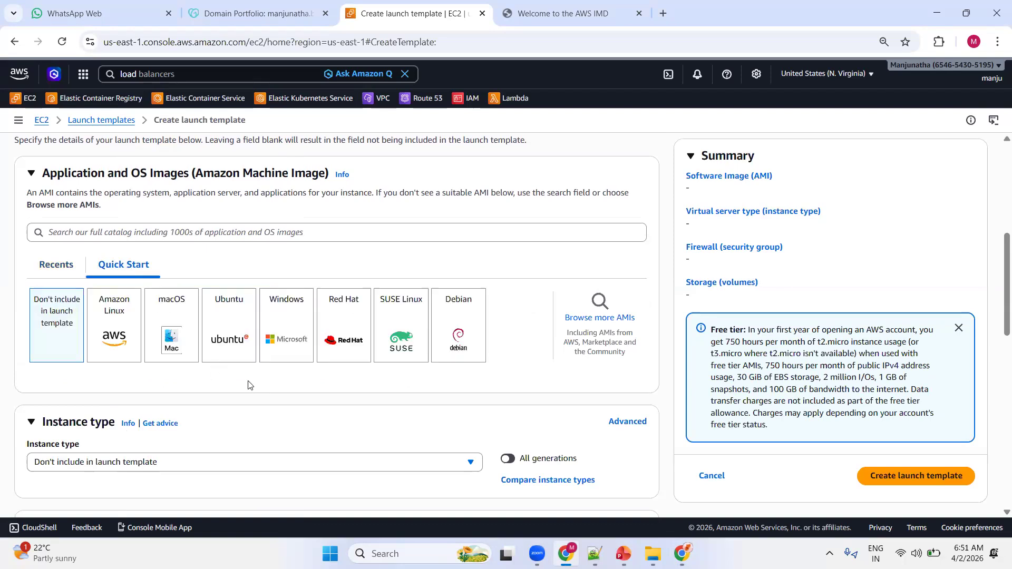
# Try the Windows quick-start image and browse the instance types offered for it.
pyautogui.click(287, 327)
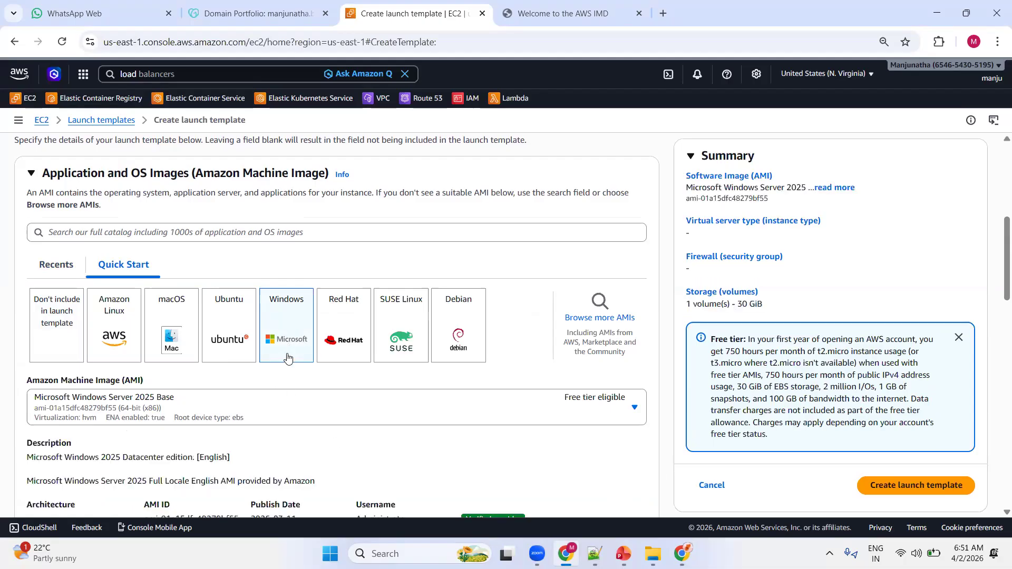
pyautogui.scroll(-5, 262, 363)
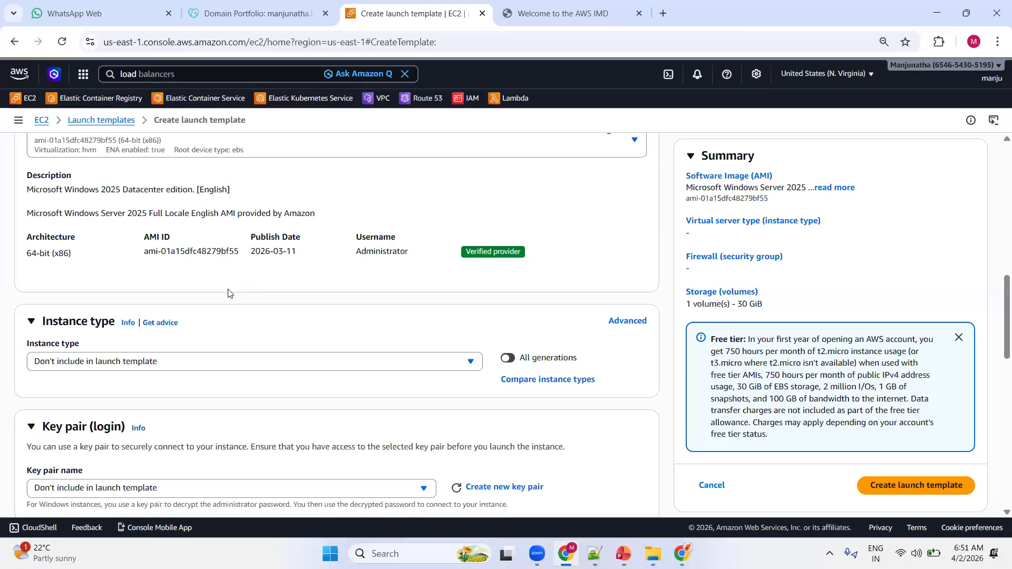
pyautogui.scroll(-2, 229, 294)
pyautogui.click(171, 235)
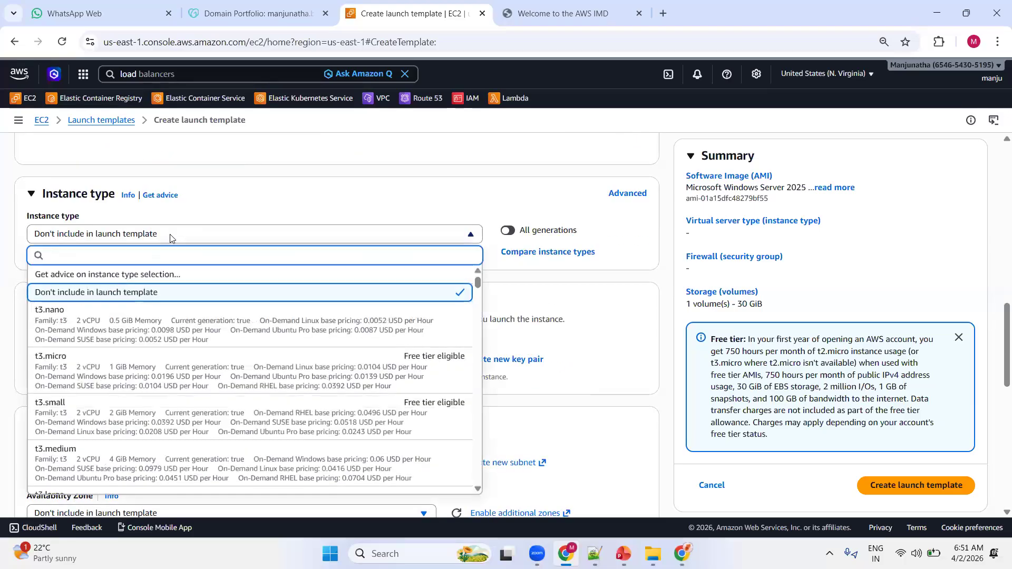
pyautogui.scroll(-2, 121, 437)
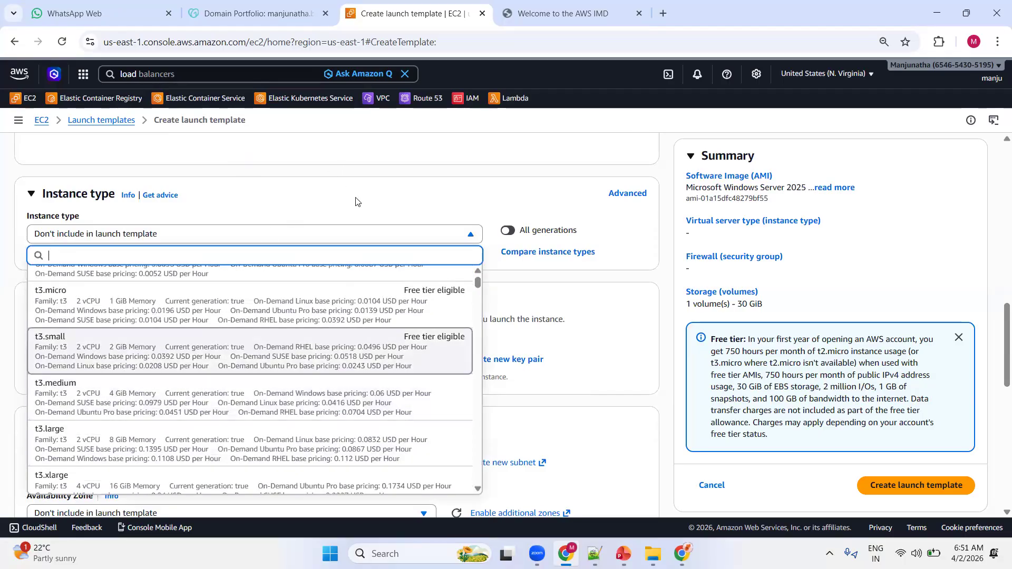
pyautogui.scroll(5, 359, 211)
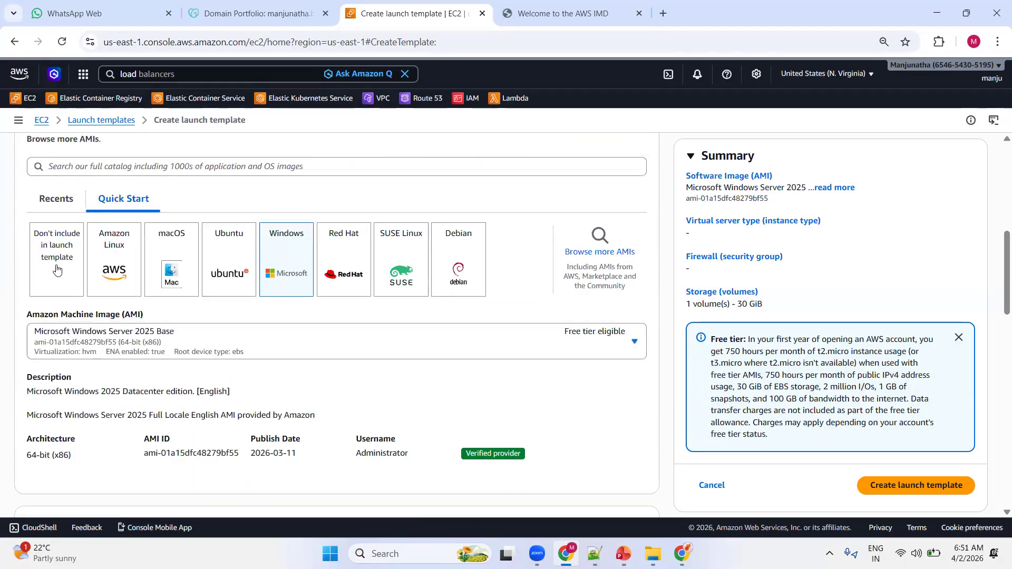
# Choose the Amazon Linux quick-start image with the Amazon Linux 2023 kernel-6.1 AMI.
pyautogui.click(114, 257)
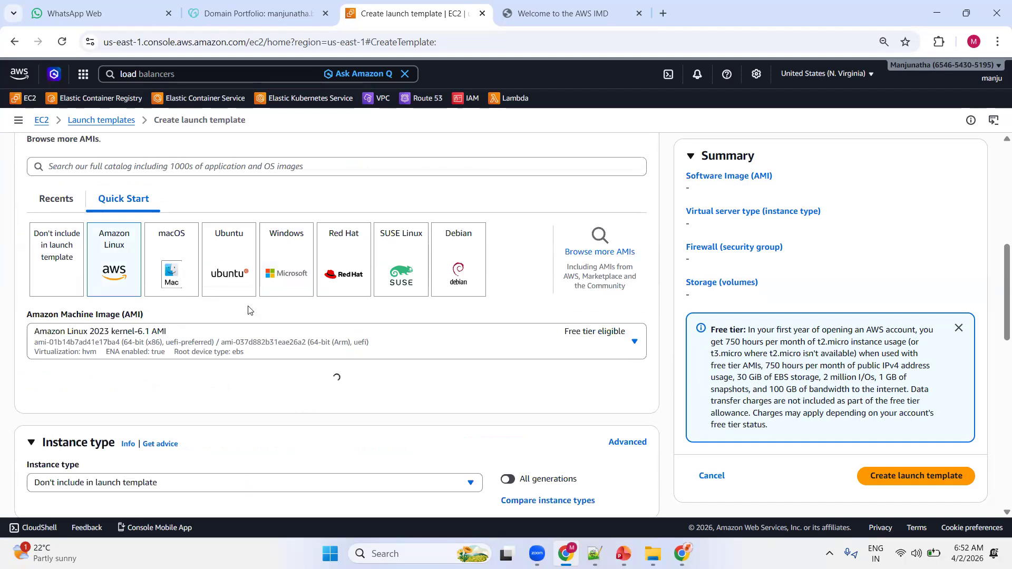
pyautogui.scroll(-2, 249, 311)
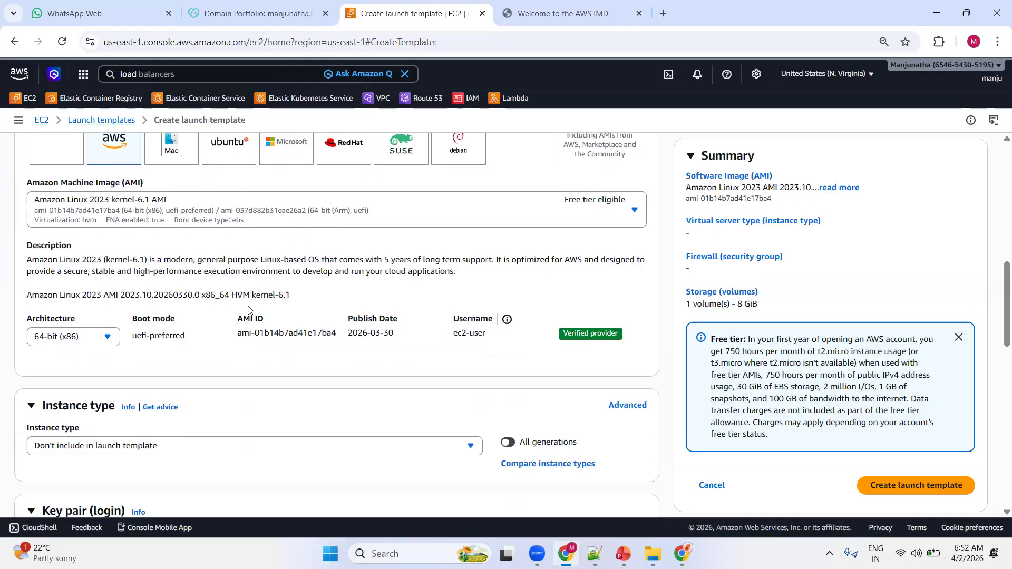
pyautogui.scroll(1, 249, 310)
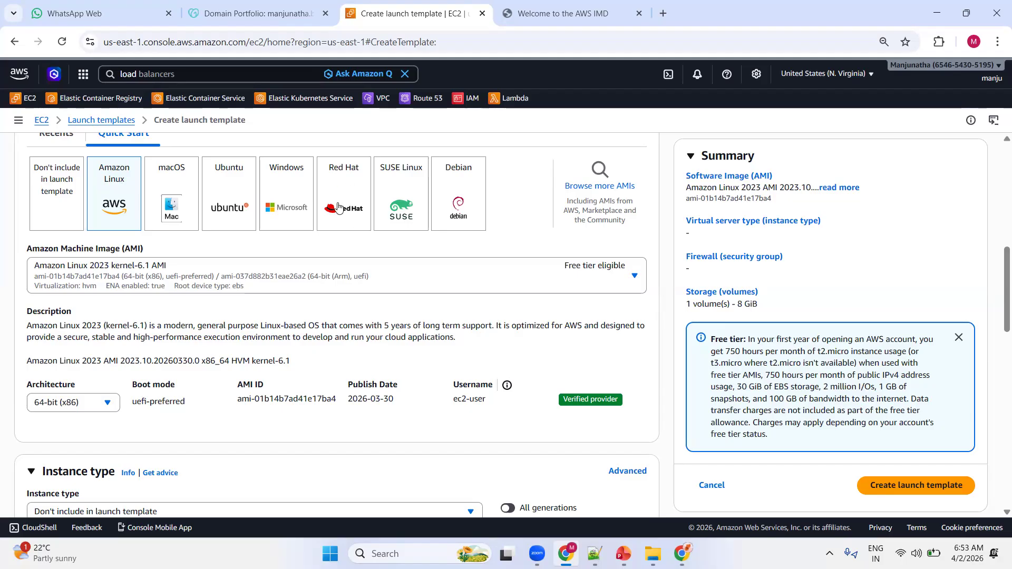
pyautogui.scroll(-5, 258, 298)
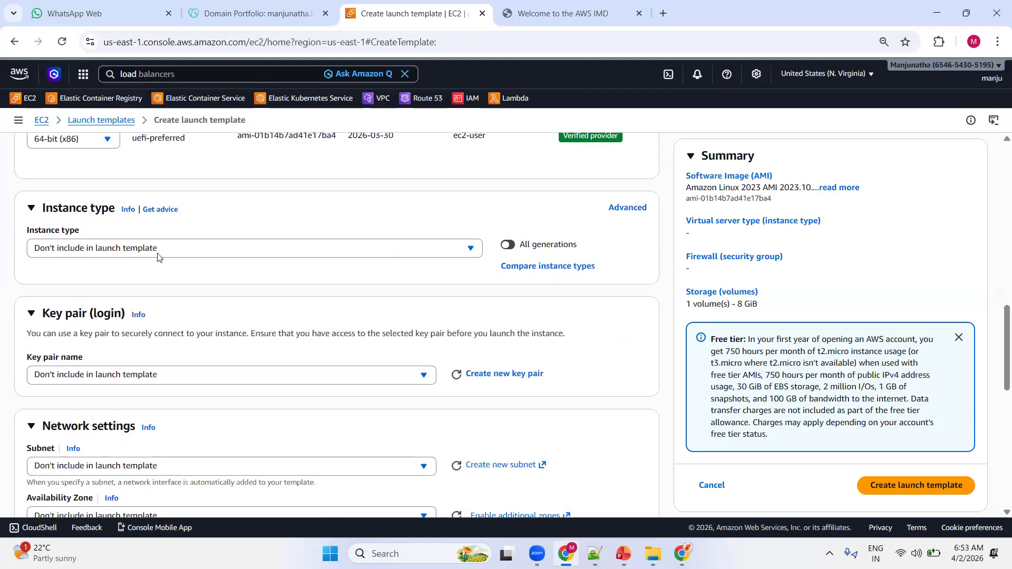
# Set the template's instance type to t2.medium and its login key pair to ec2.
pyautogui.click(119, 253)
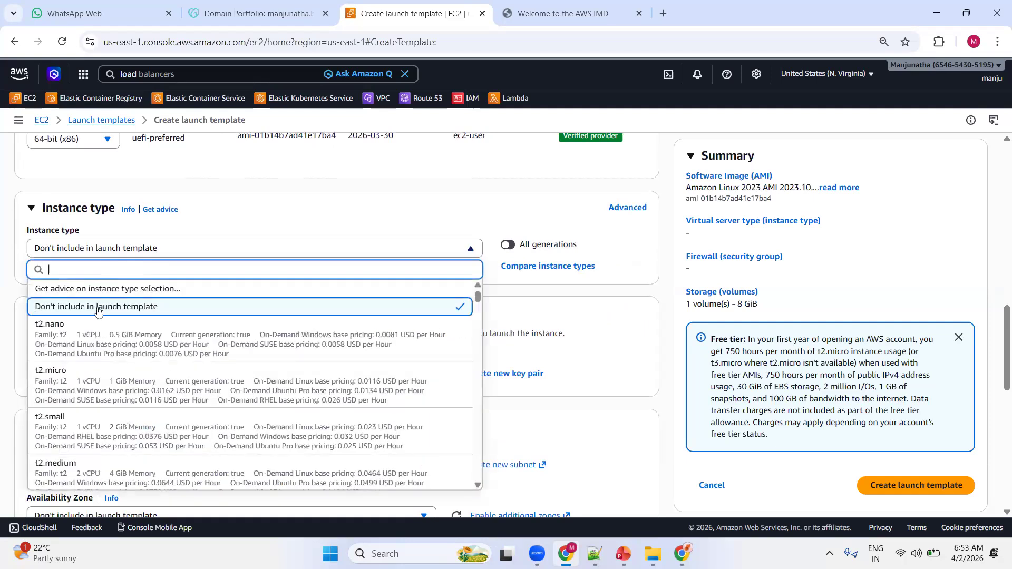
pyautogui.click(87, 464)
pyautogui.scroll(-2, 241, 310)
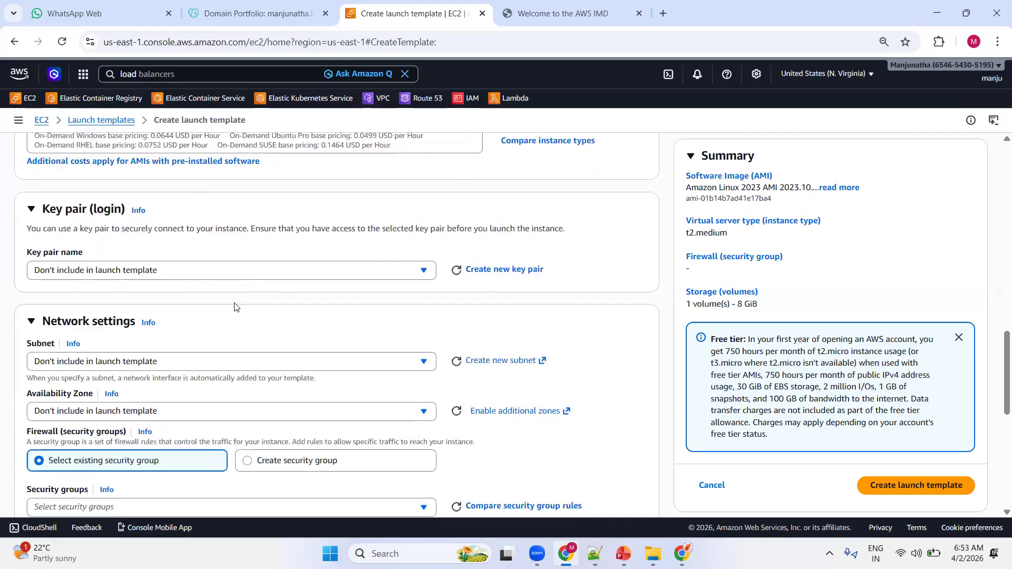
pyautogui.click(168, 272)
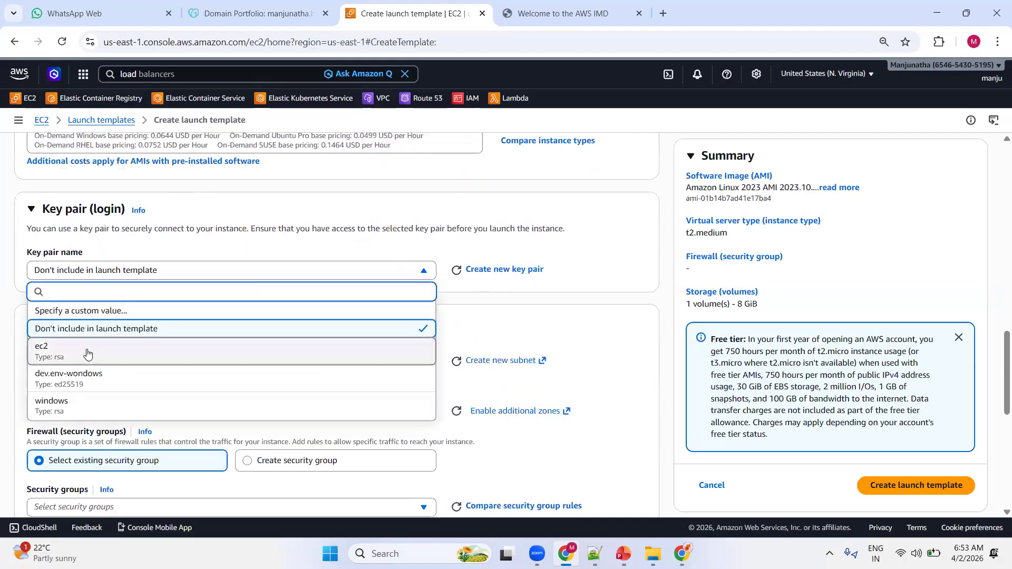
pyautogui.click(87, 354)
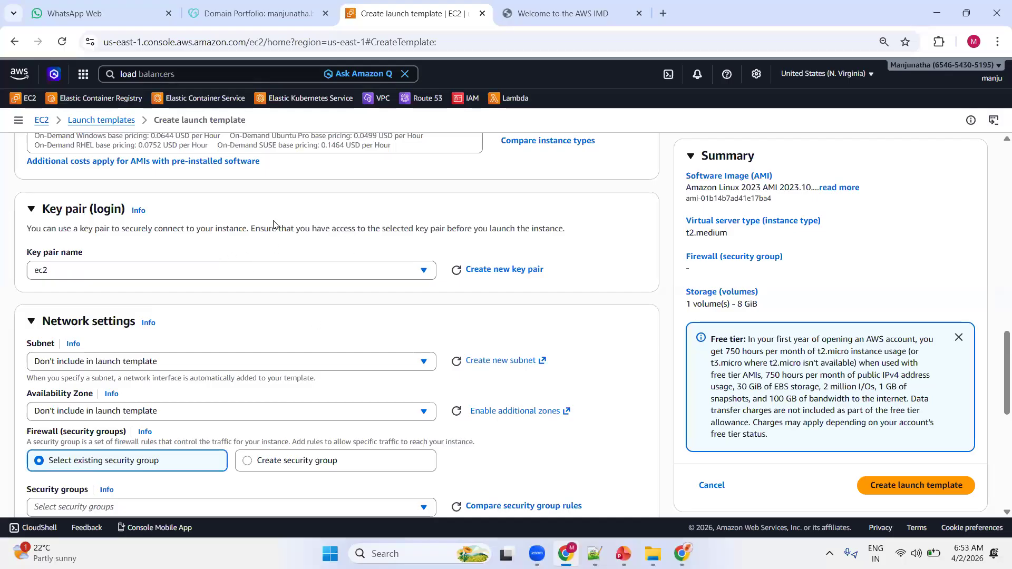
# Use an existing security group for the template's firewall and select the default group.
pyautogui.scroll(-3, 274, 225)
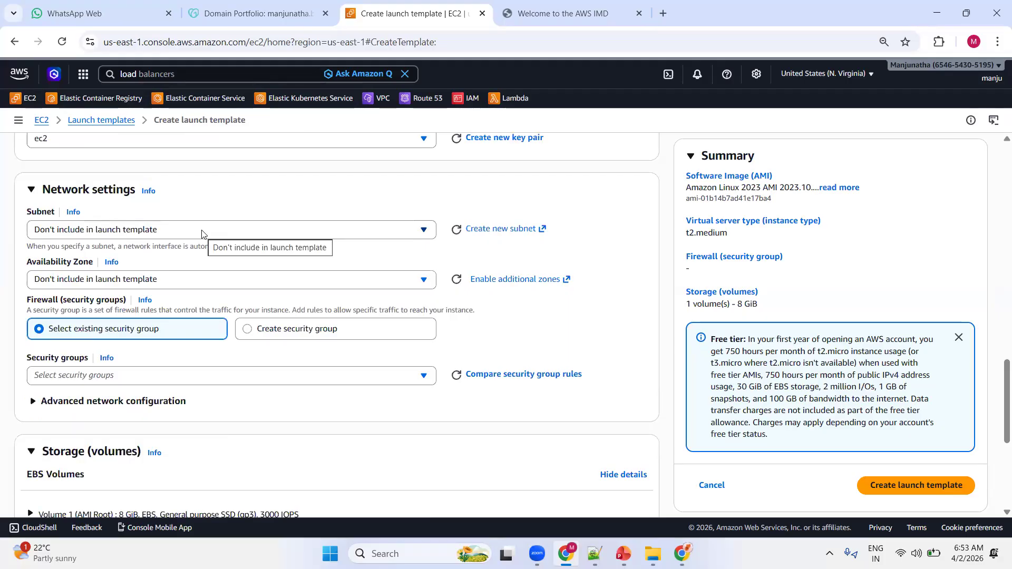
pyautogui.click(282, 331)
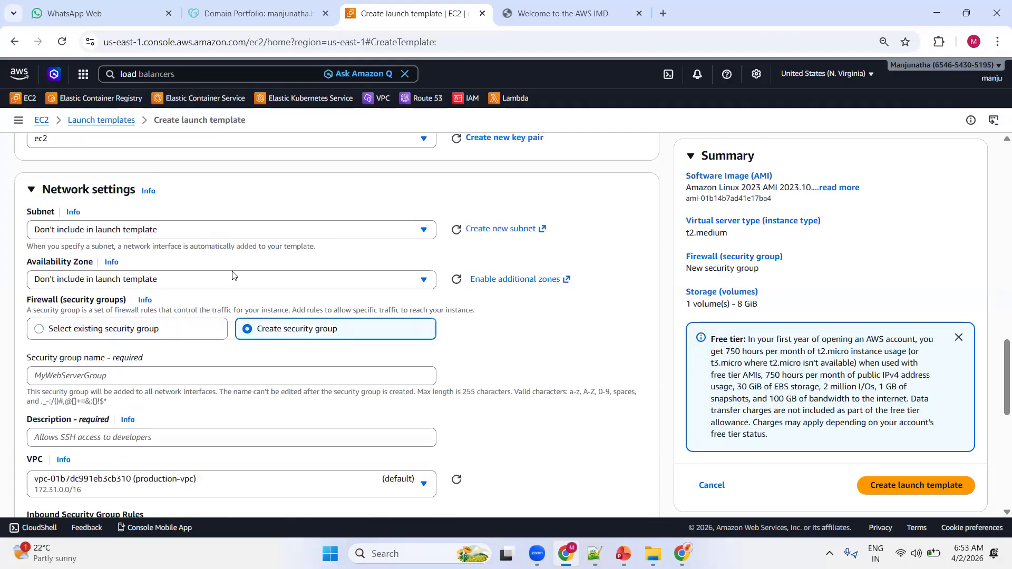
pyautogui.click(107, 333)
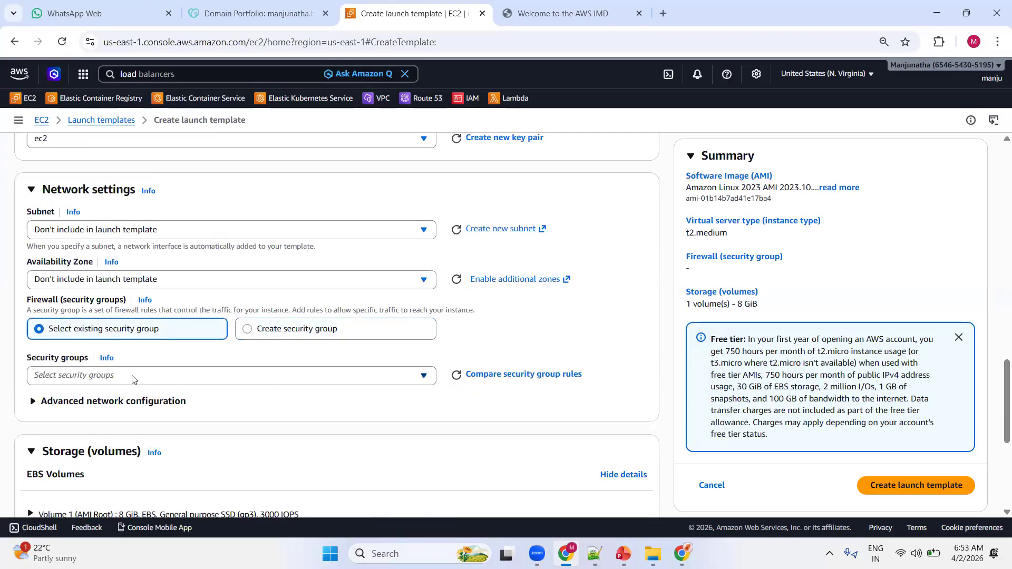
pyautogui.click(134, 375)
pyautogui.click(101, 435)
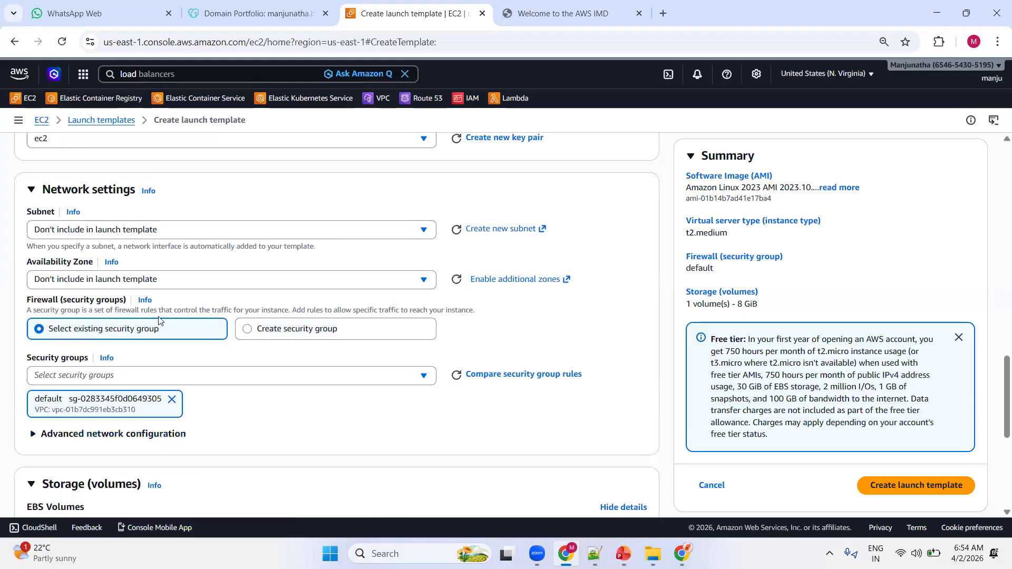
# Expand the template's advanced details and paste the web server setup script, ending with dnf update -y, into the user data.
pyautogui.scroll(-1, 264, 240)
pyautogui.scroll(-2, 263, 240)
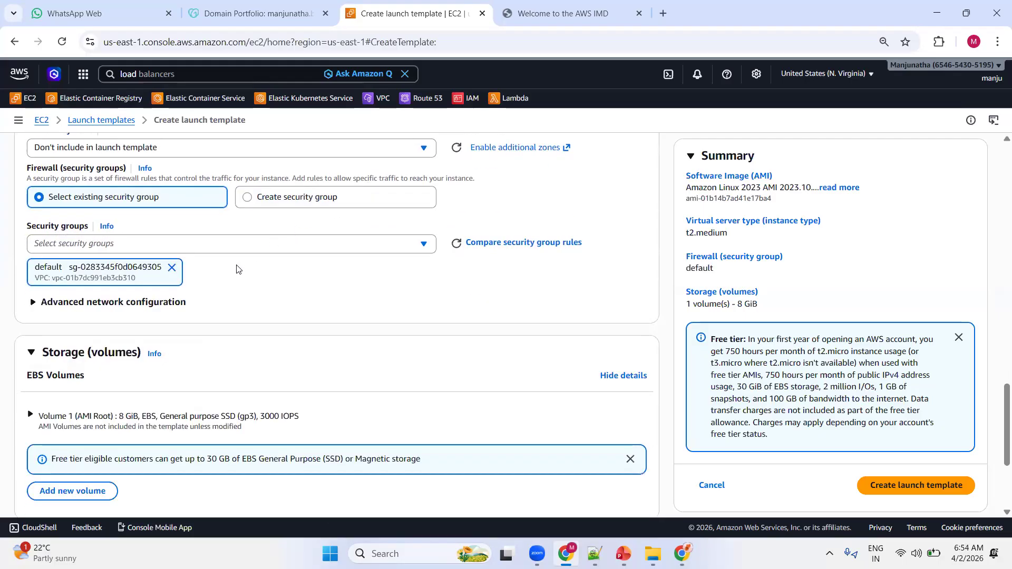
pyautogui.scroll(-4, 237, 269)
pyautogui.click(97, 478)
pyautogui.scroll(-4, 242, 337)
pyautogui.scroll(-20, 243, 327)
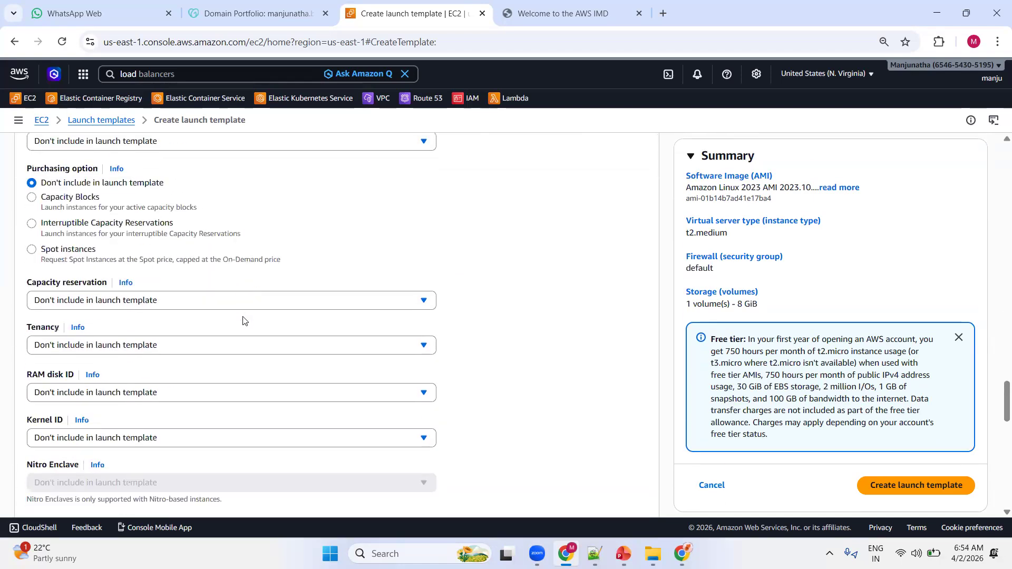
pyautogui.scroll(-2, 243, 320)
pyautogui.click(184, 314)
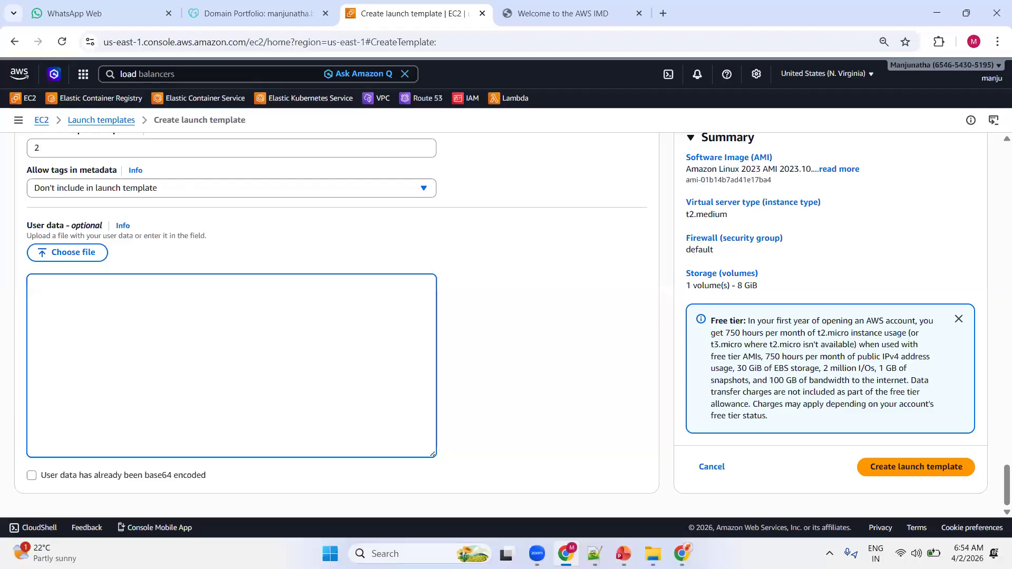
pyautogui.hotkey('alt', 'Tab')
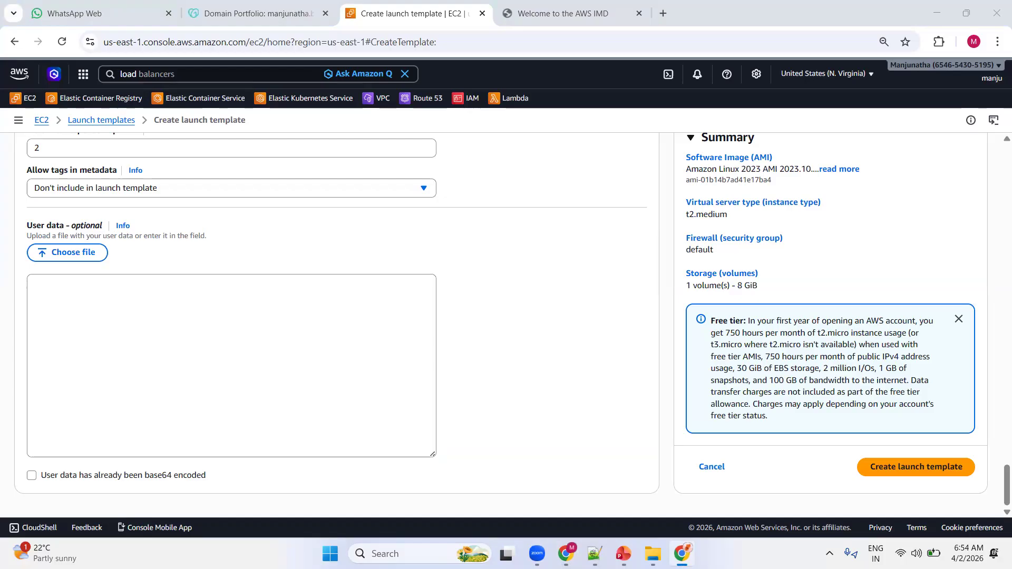
pyautogui.click(175, 301)
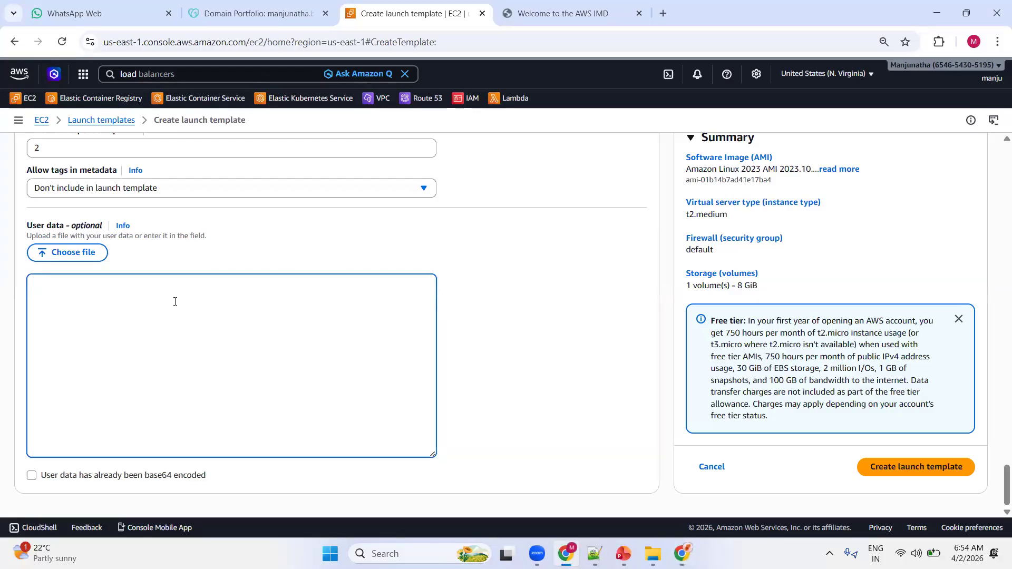
pyautogui.hotkey('ctrl', 'v')
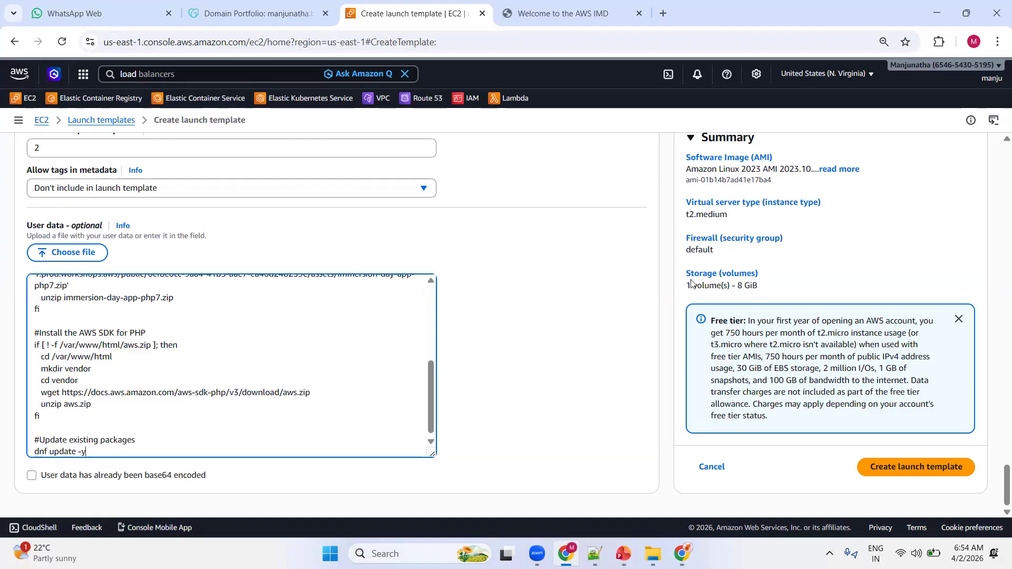
# Create the launch template and refresh the list of launch templates.
pyautogui.scroll(2, 601, 327)
pyautogui.scroll(-2, 607, 331)
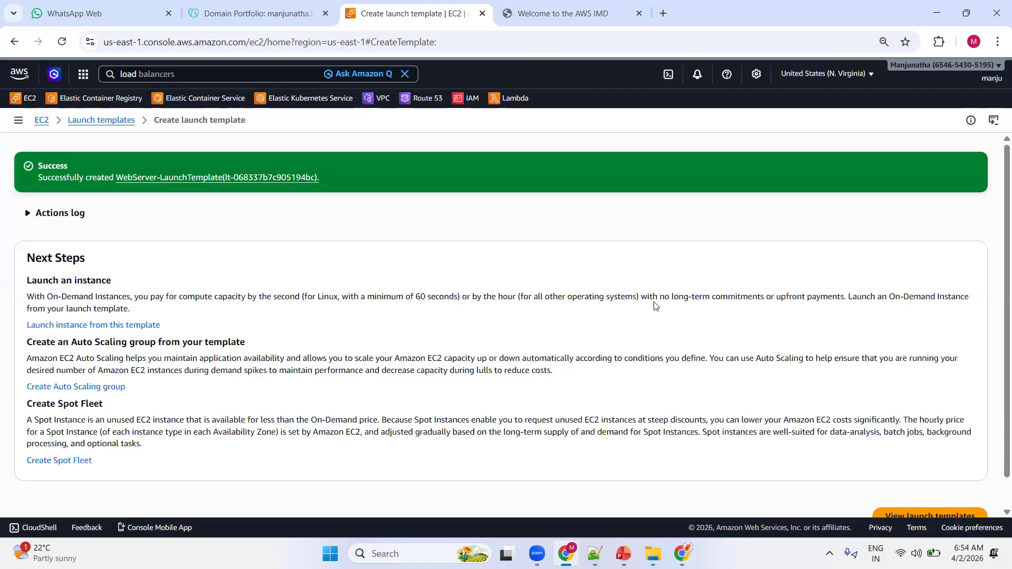
pyautogui.scroll(-1, 655, 305)
pyautogui.click(947, 483)
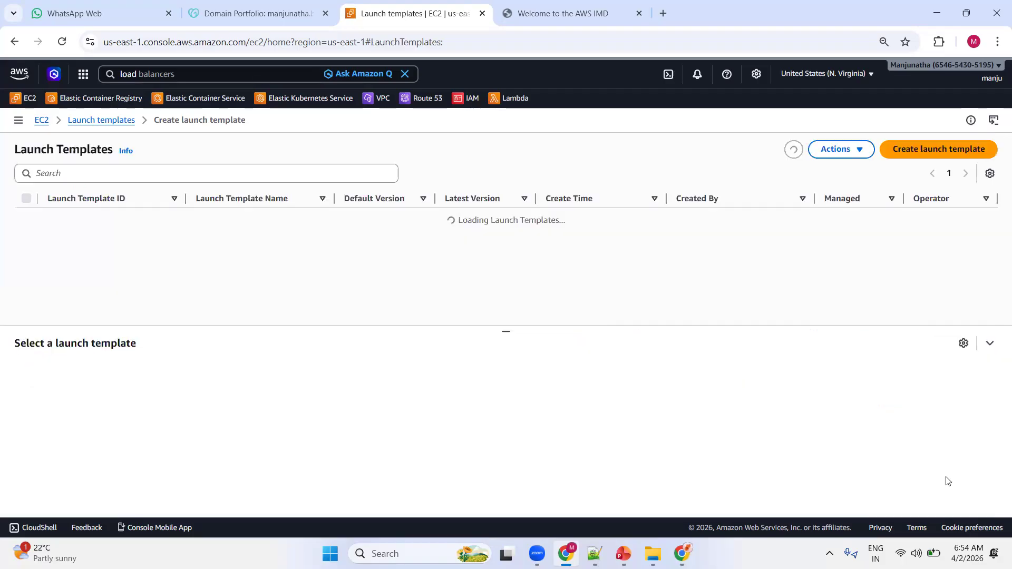
pyautogui.click(793, 150)
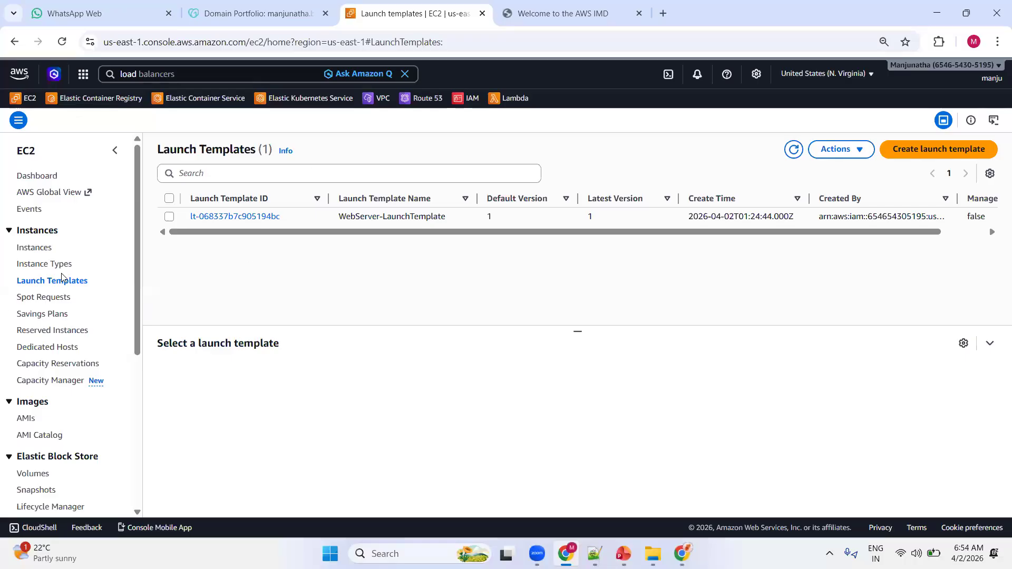
# Go to the Auto Scaling groups and start creating a new Auto Scaling group.
pyautogui.scroll(-5, 83, 267)
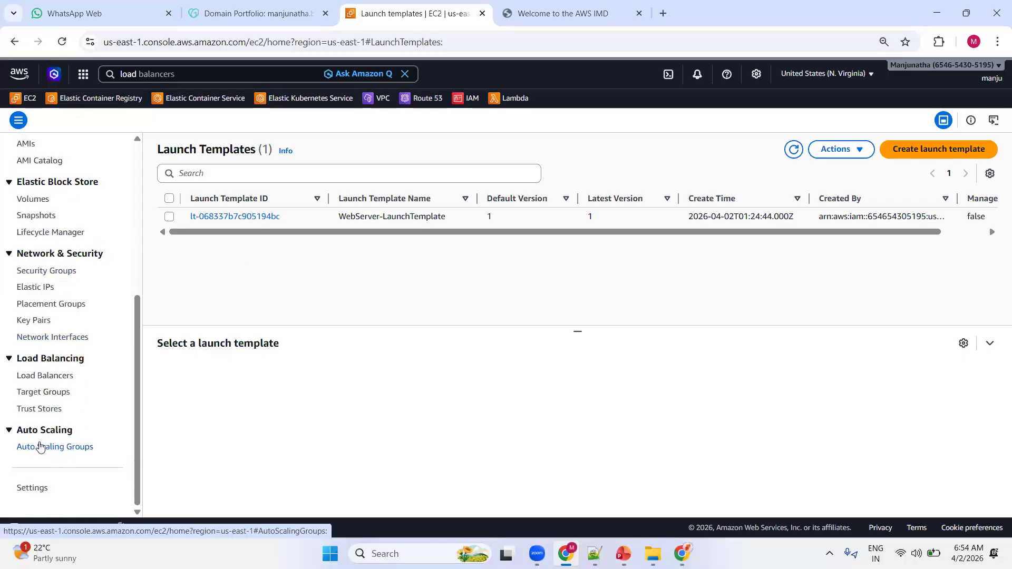
pyautogui.moveTo(36, 450); pyautogui.dragTo(40, 449)
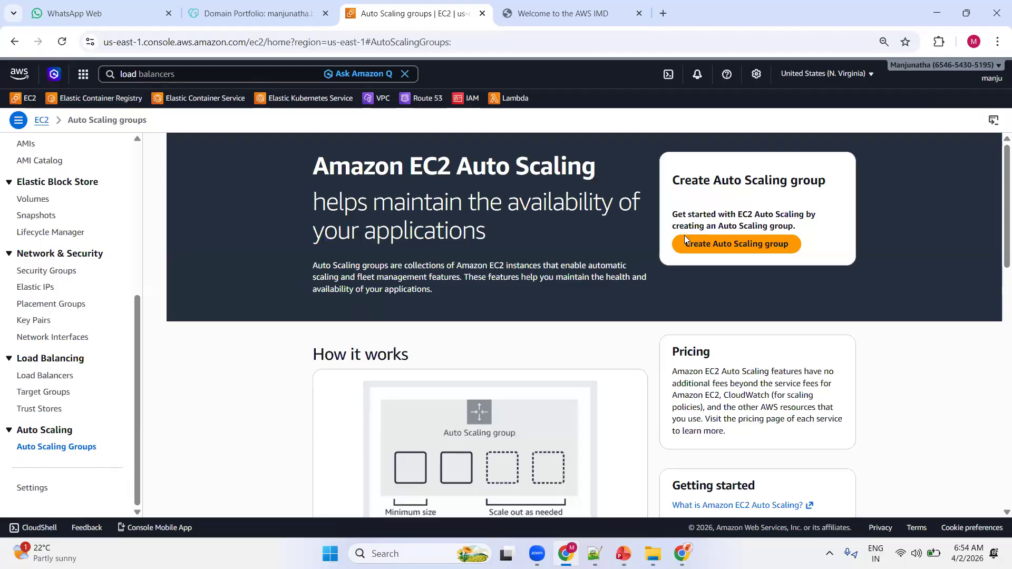
pyautogui.click(685, 240)
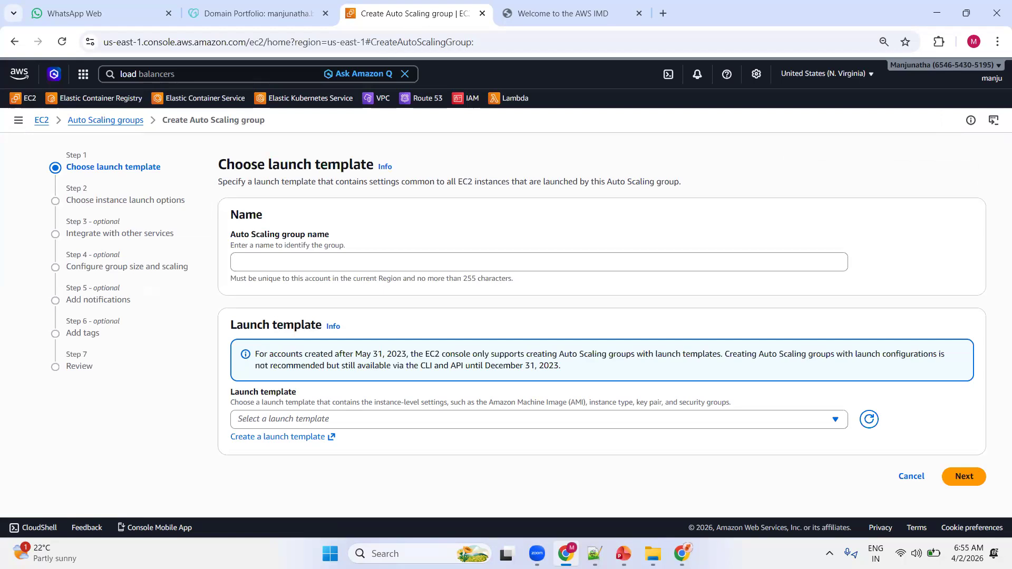
# Name the Auto Scaling group WebServers-ASG, removing the stray leading character from the pasted name.
pyautogui.hotkey('alt', 'Tab')
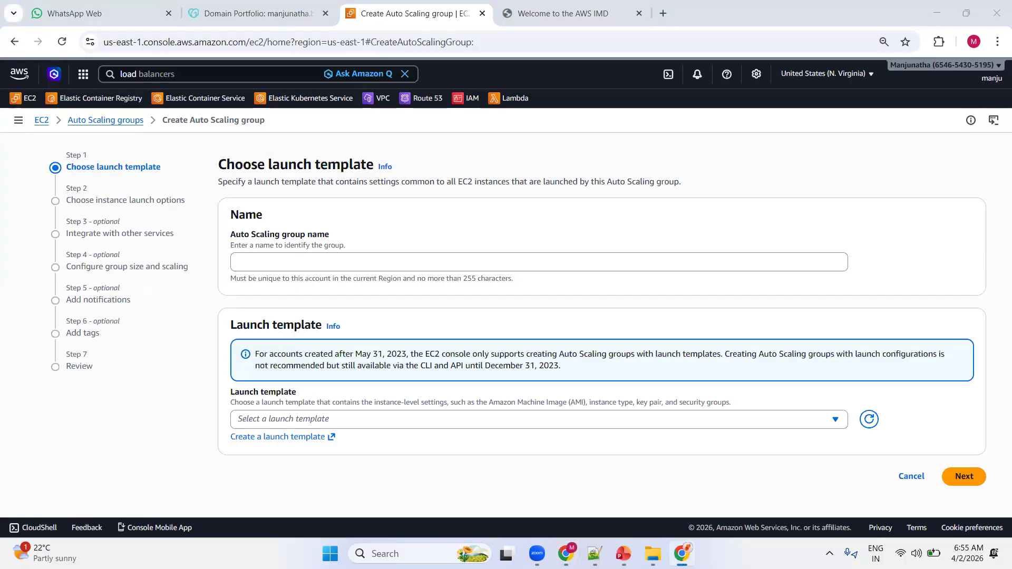
pyautogui.click(349, 265)
pyautogui.write('"WebServers-ASG')
pyautogui.press('Home')
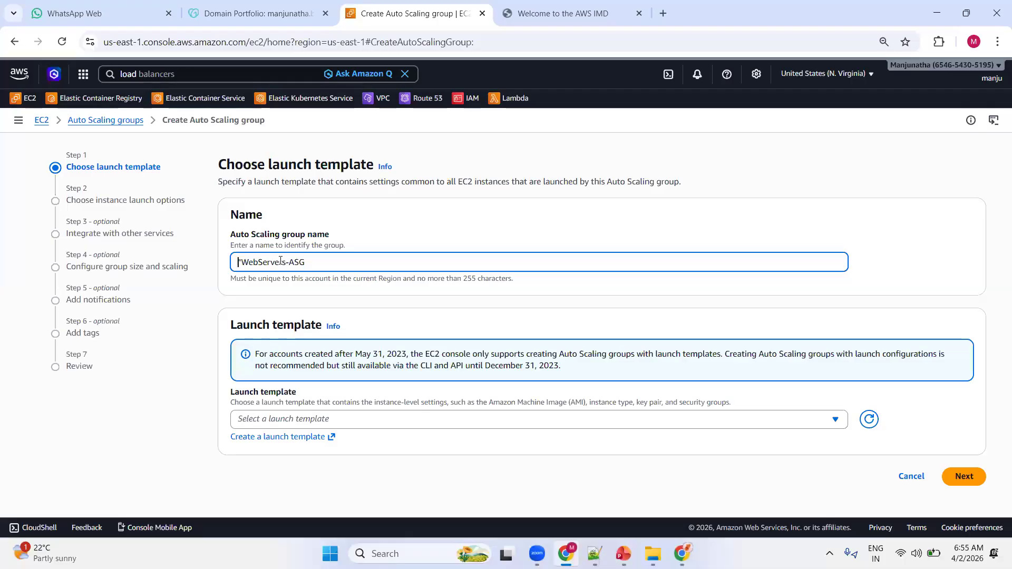
pyautogui.press('Delete')
# Choose WebServer-LaunchTemplate as the group's launch template and continue to the instance launch options.
pyautogui.click(436, 424)
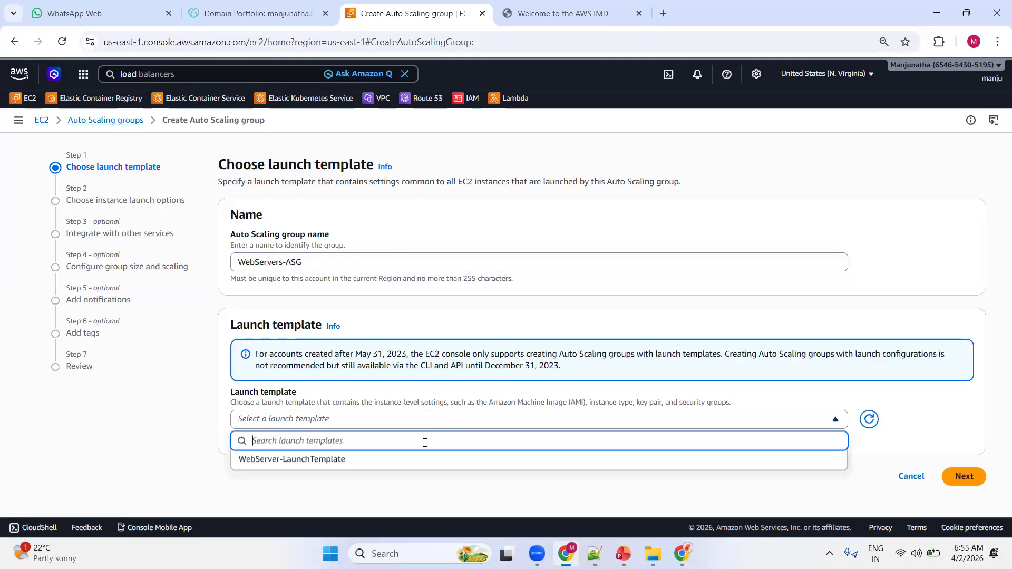
pyautogui.click(407, 465)
pyautogui.scroll(-3, 443, 295)
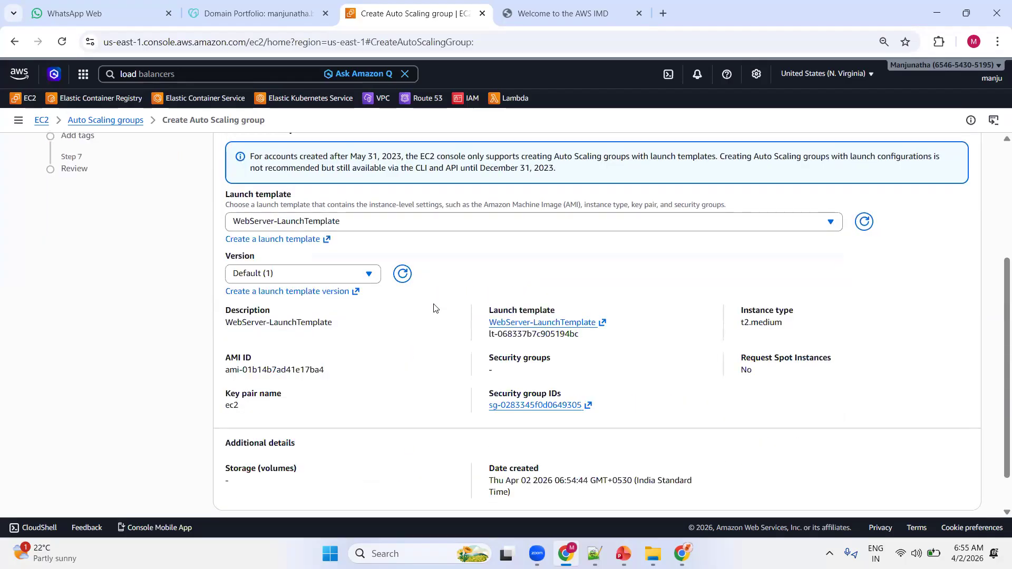
pyautogui.scroll(-1, 447, 285)
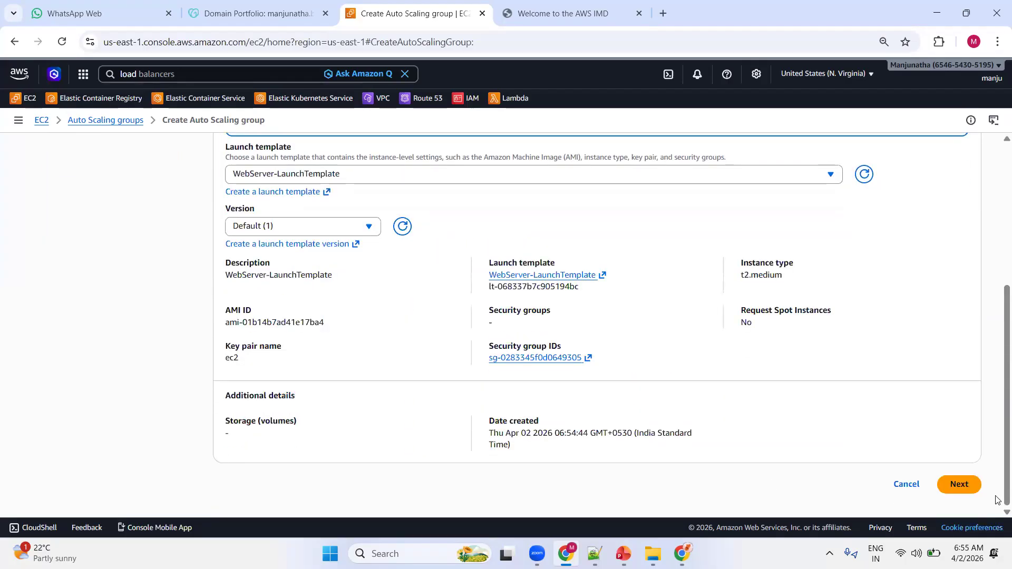
pyautogui.click(956, 486)
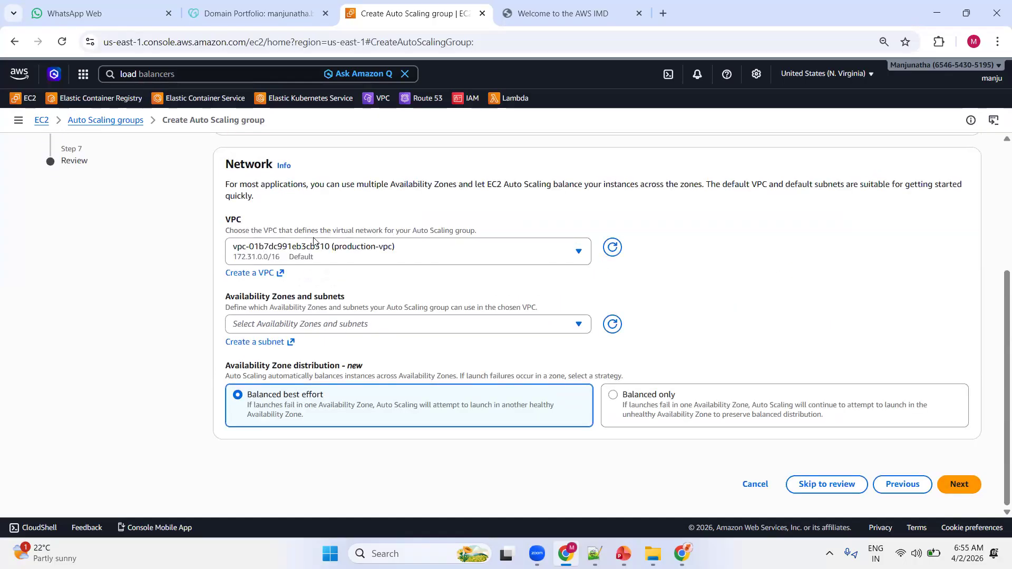
# Add the us-east-1a, 1b, 1e, 1c and 1f subnets of production-vpc to the group's network and continue to service integration.
pyautogui.click(330, 324)
pyautogui.click(262, 372)
pyautogui.click(258, 405)
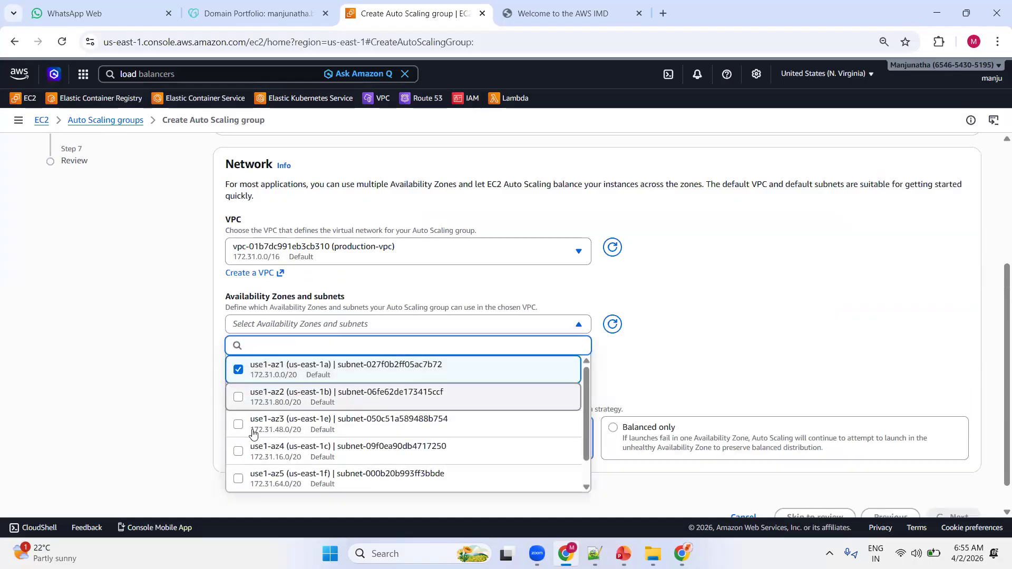
pyautogui.click(257, 430)
pyautogui.click(257, 454)
pyautogui.click(256, 480)
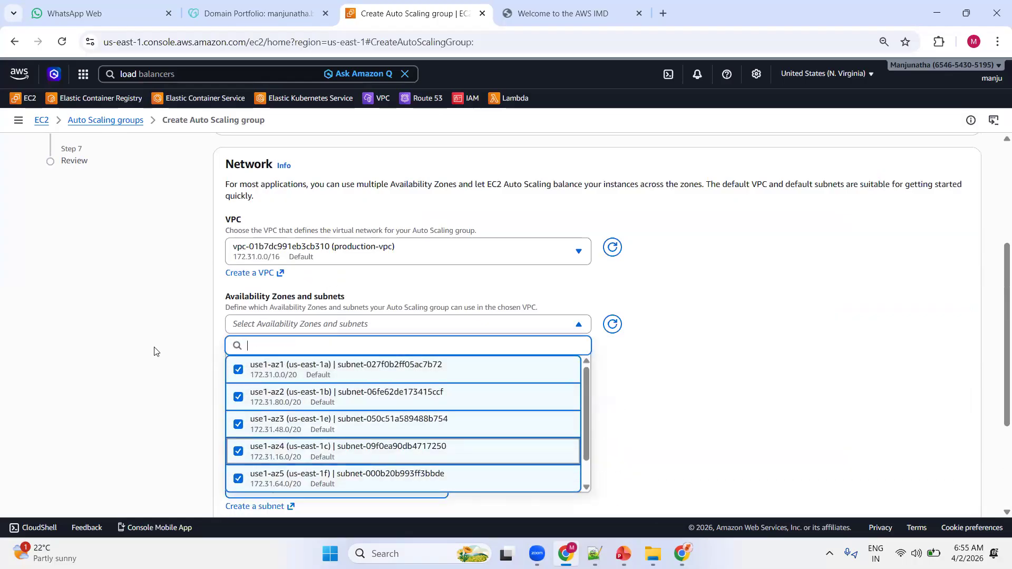
pyautogui.click(140, 296)
pyautogui.scroll(-3, 551, 325)
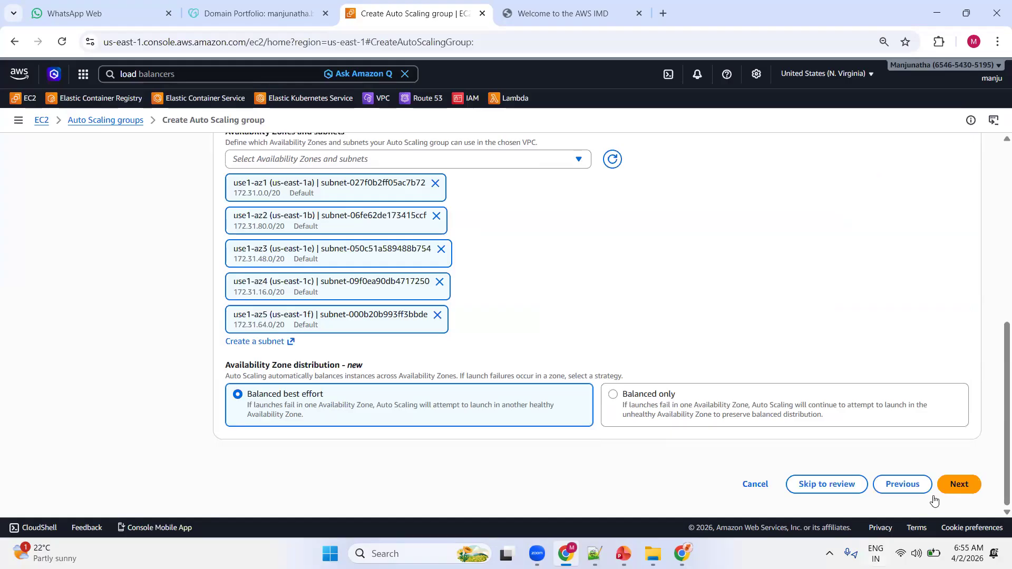
pyautogui.click(956, 483)
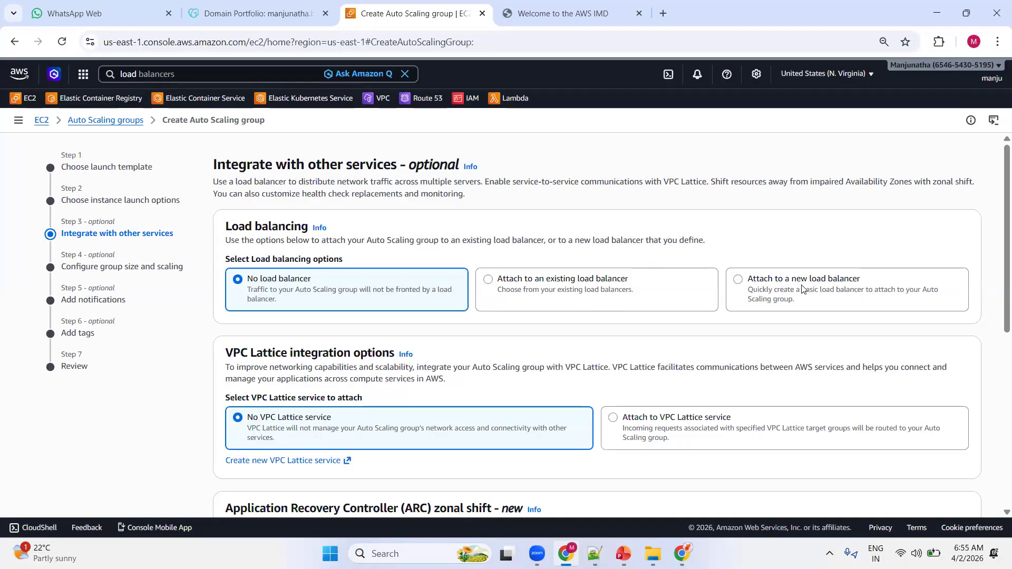
# Attach the group to the existing load balancer through target group WebServers-TG and continue to group size and scaling.
pyautogui.click(530, 288)
pyautogui.scroll(-3, 389, 267)
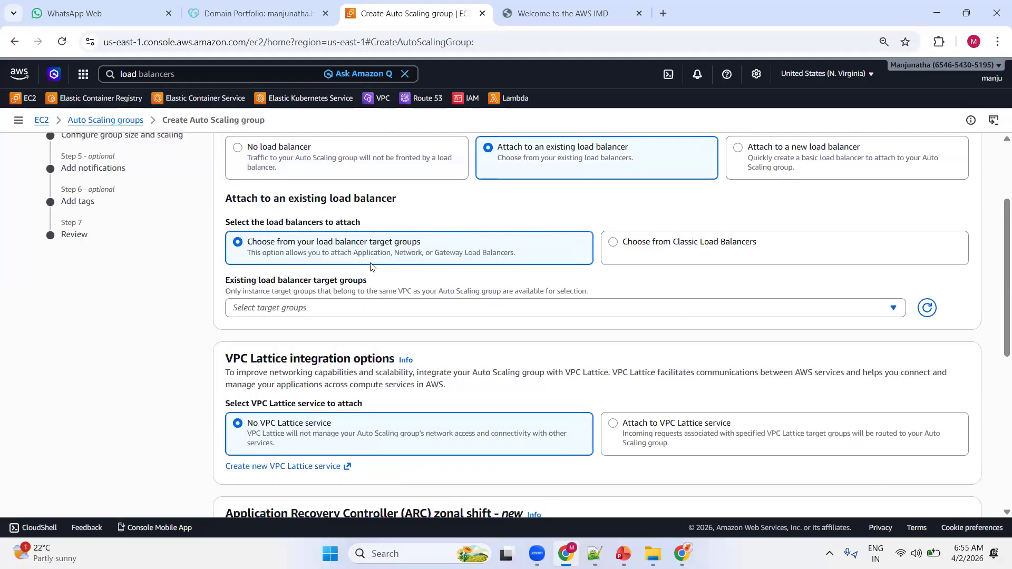
pyautogui.click(310, 308)
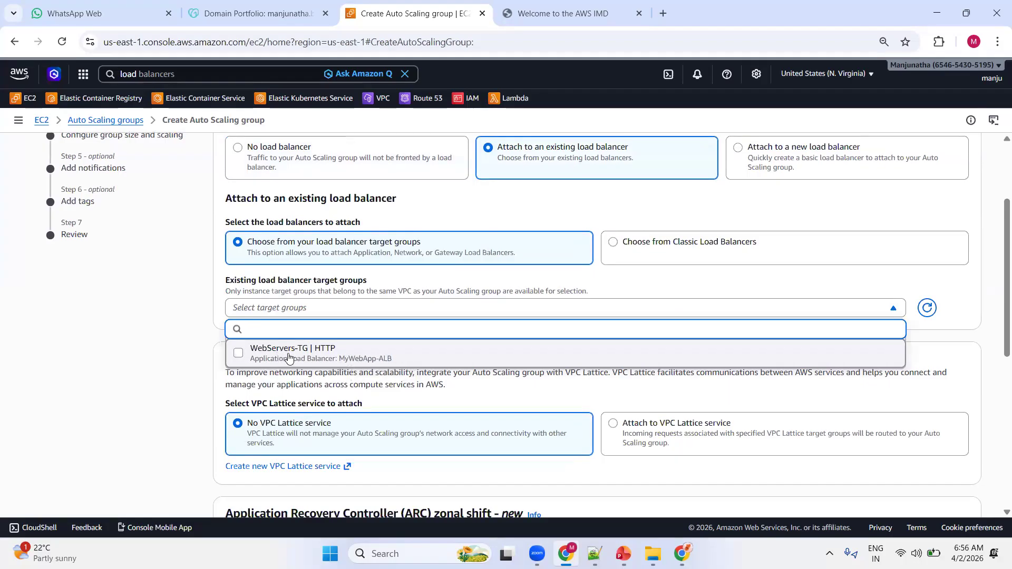
pyautogui.click(427, 360)
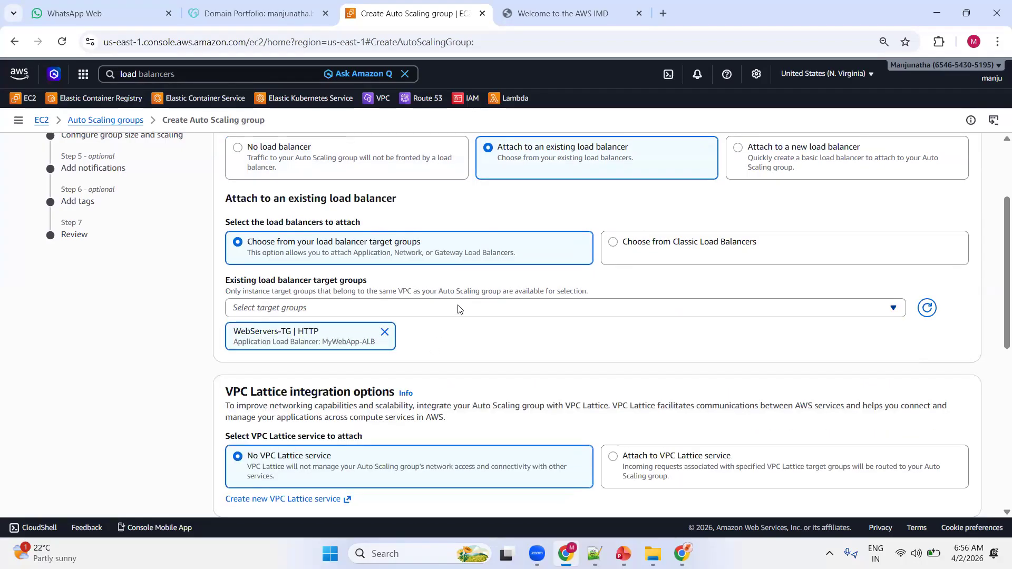
pyautogui.scroll(-2, 486, 312)
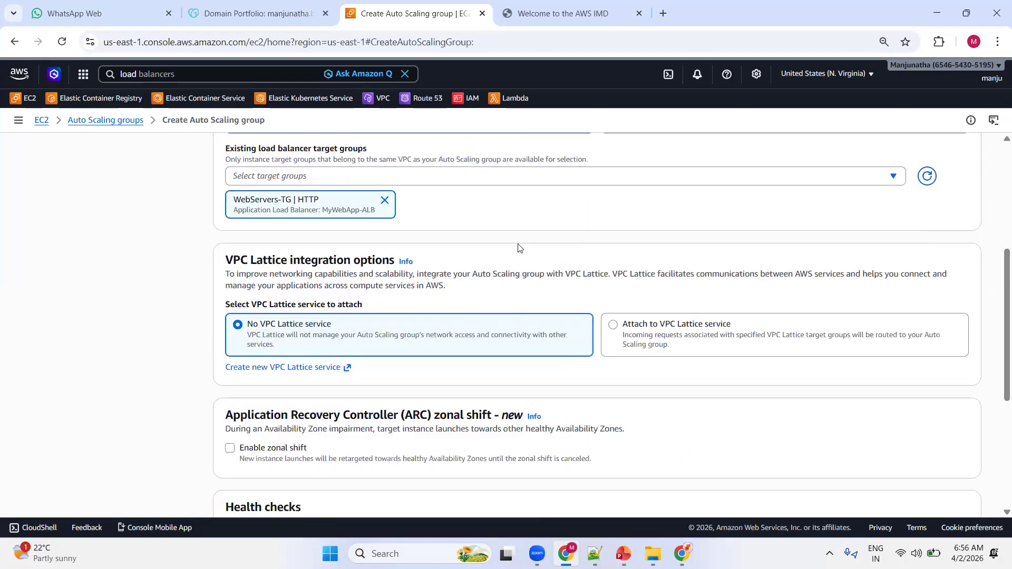
pyautogui.scroll(-4, 520, 241)
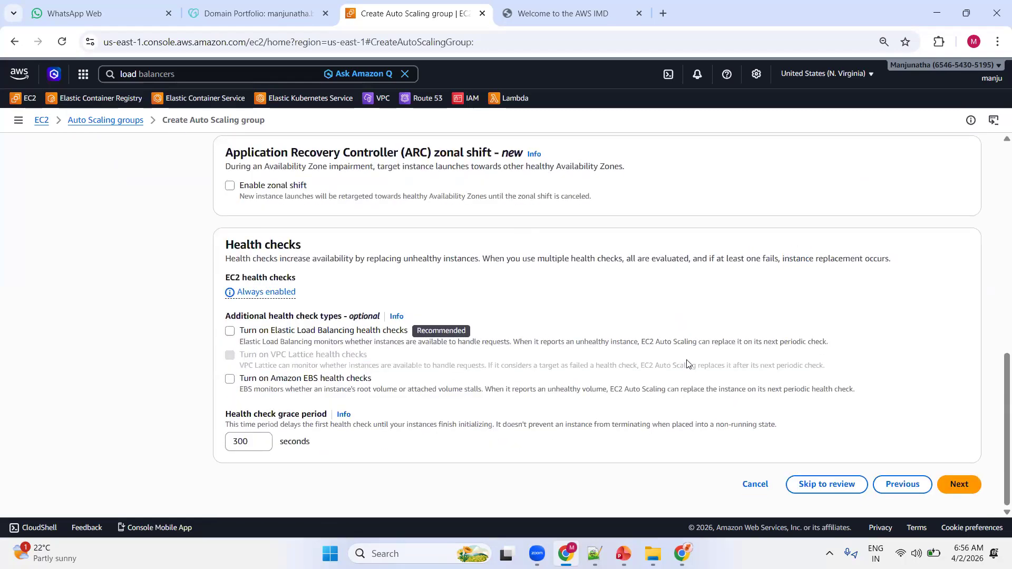
pyautogui.click(957, 483)
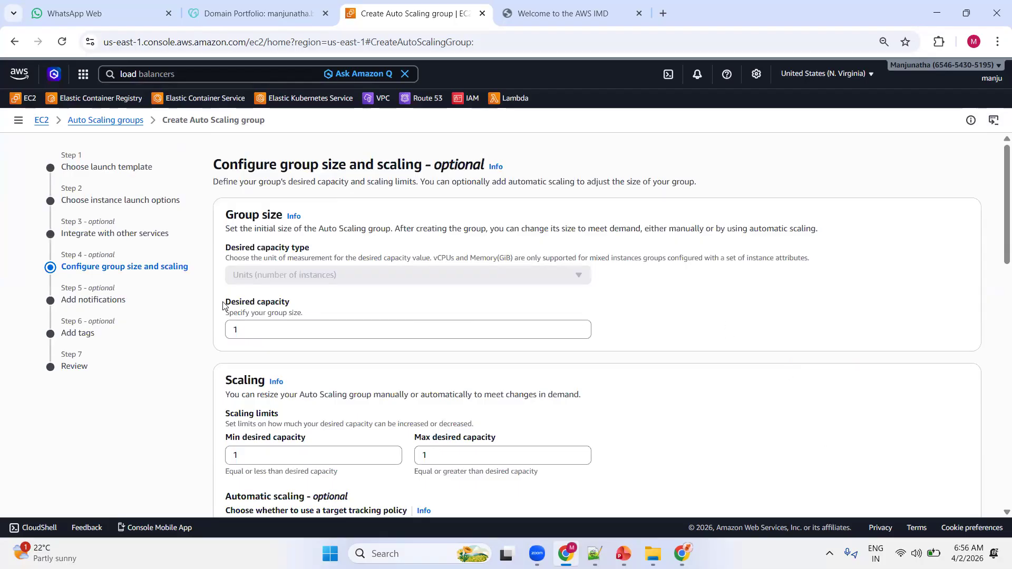
# Set desired capacity to 2, minimum to 2 and maximum to 5, and continue with the remaining scaling settings at their defaults.
pyautogui.moveTo(223, 304); pyautogui.dragTo(308, 310)
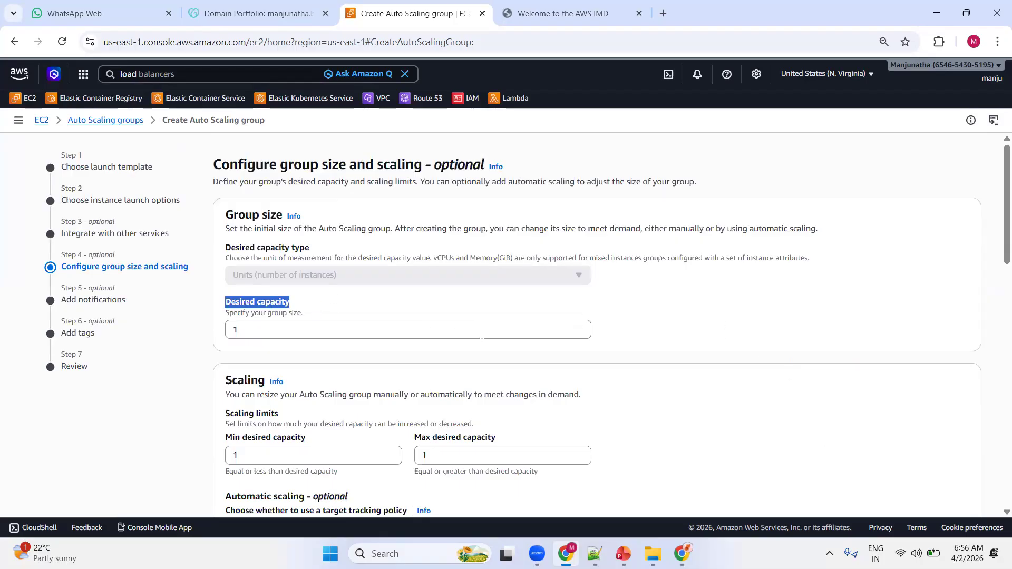
pyautogui.click(580, 328)
pyautogui.scroll(-1, 283, 250)
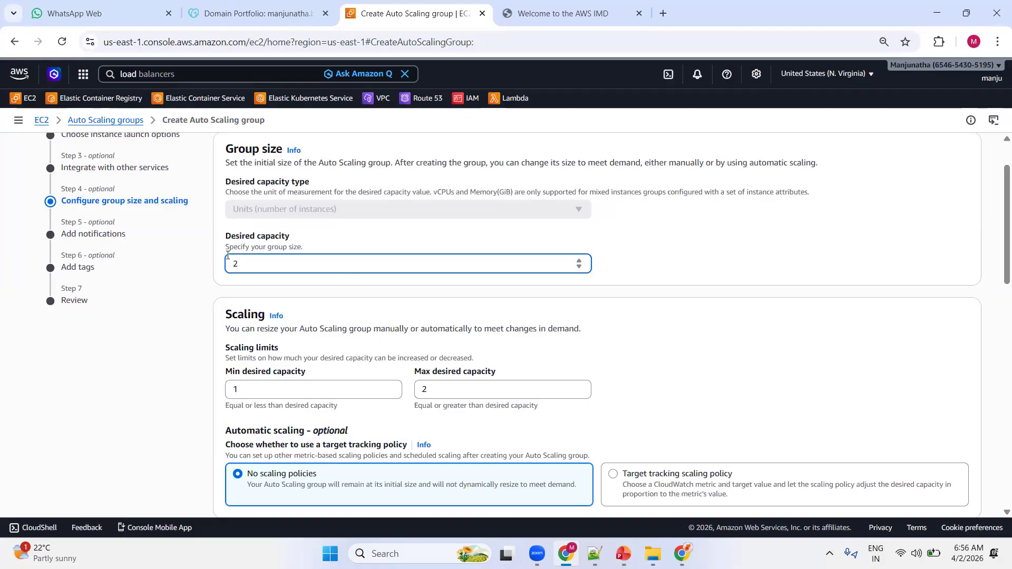
pyautogui.click(390, 387)
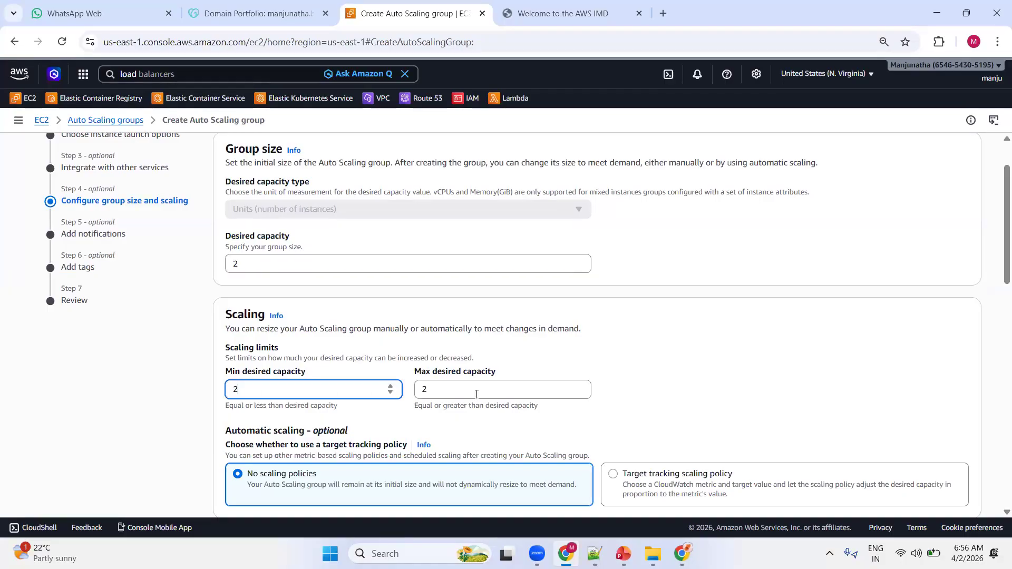
pyautogui.click(579, 387)
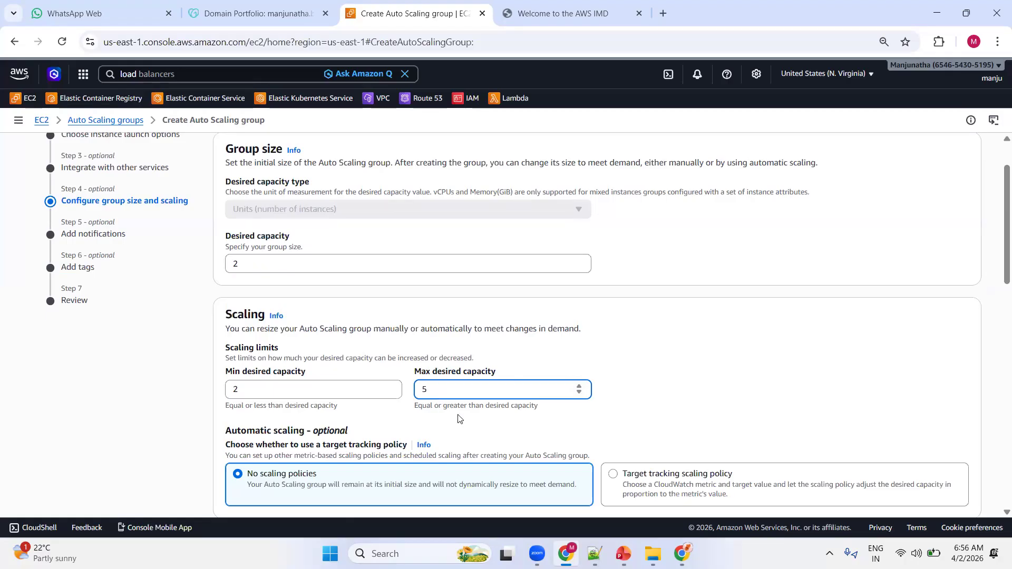
pyautogui.scroll(-1, 447, 420)
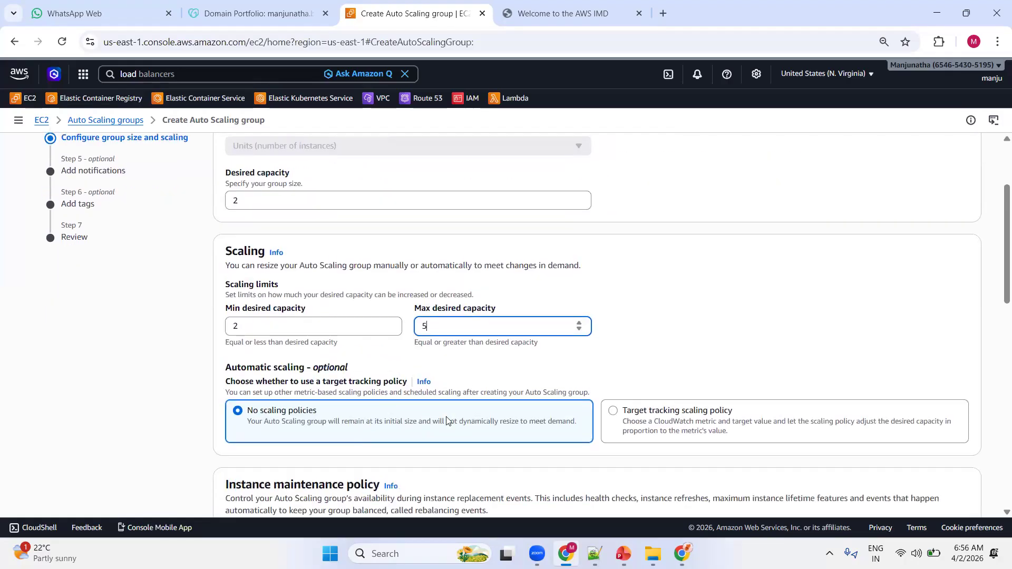
pyautogui.scroll(-3, 477, 380)
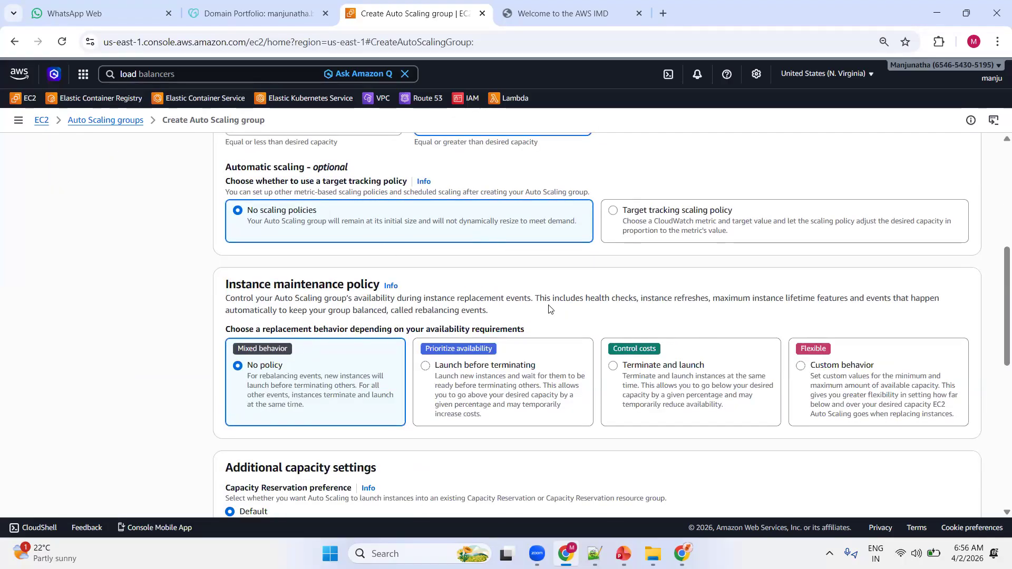
pyautogui.scroll(-3, 527, 306)
pyautogui.scroll(-3, 429, 301)
pyautogui.scroll(-1, 442, 314)
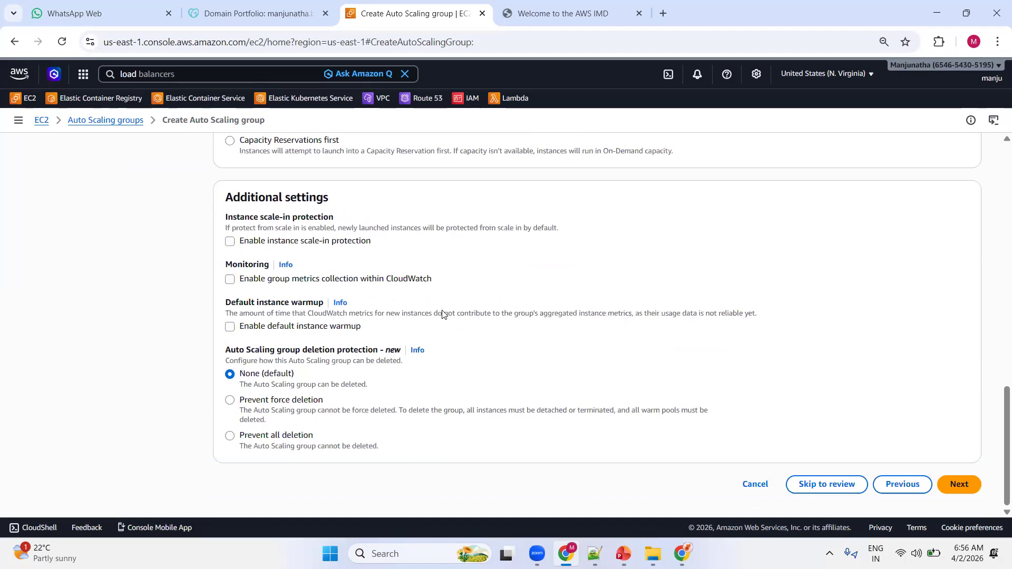
pyautogui.click(960, 486)
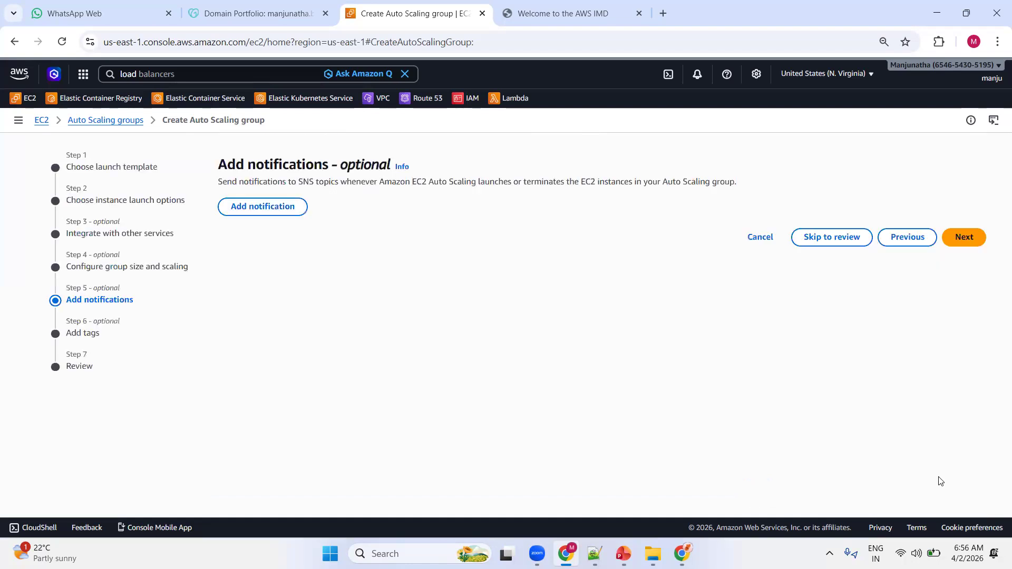
# Skip notifications and tags, review the configuration and create the Auto Scaling group.
pyautogui.click(962, 235)
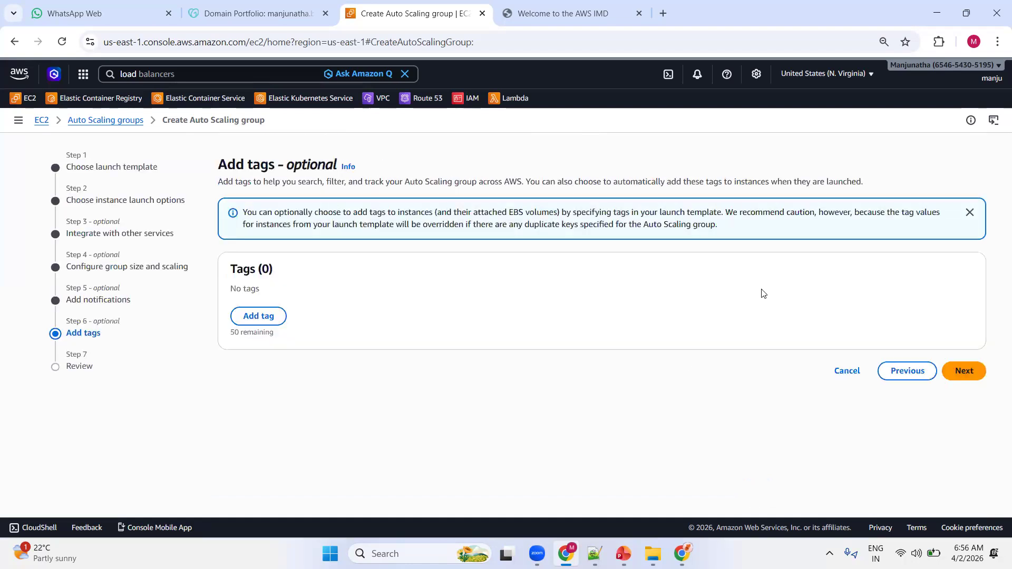
pyautogui.click(968, 372)
pyautogui.scroll(-1, 665, 298)
pyautogui.scroll(-20, 666, 298)
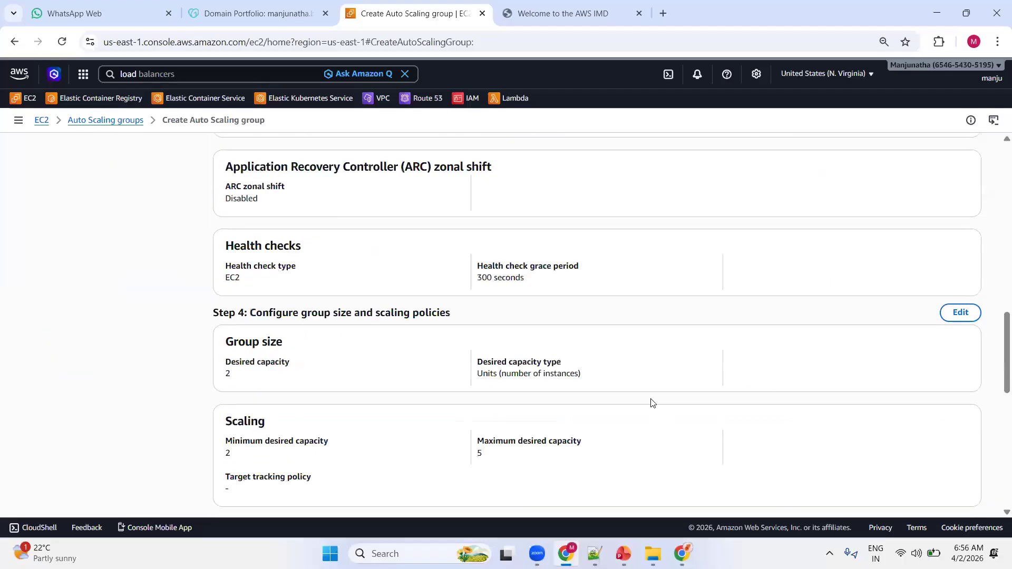
pyautogui.click(900, 489)
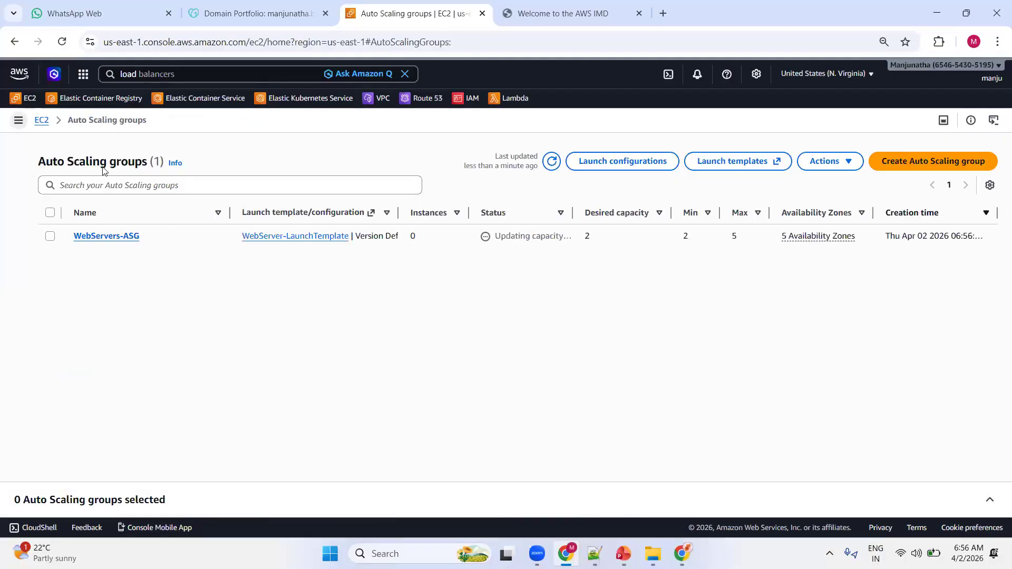
# Open the EC2 instances list in a new browser tab and switch to it.
pyautogui.click(18, 120)
pyautogui.rightClick(63, 264)
pyautogui.click(74, 265)
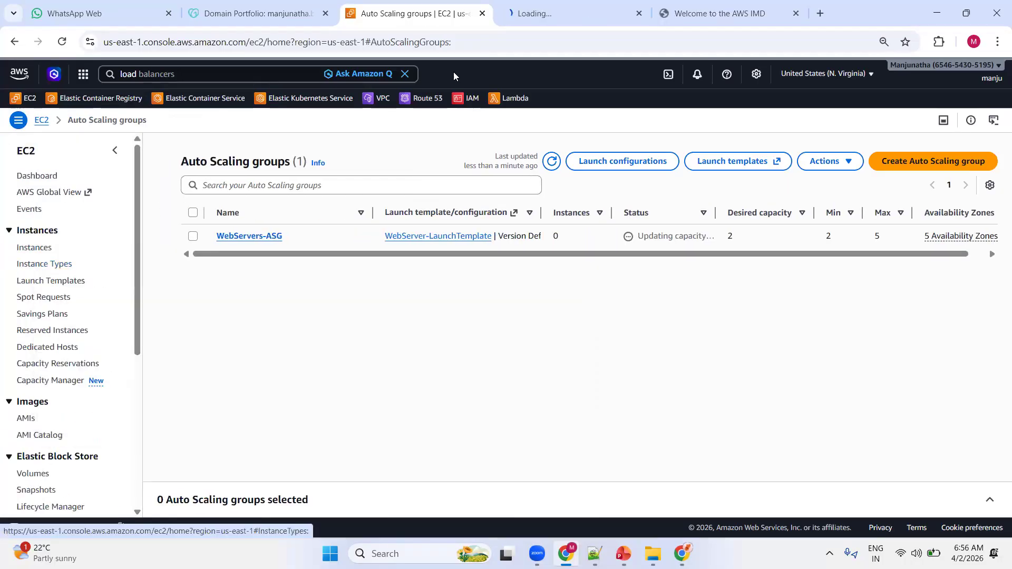
pyautogui.click(551, 14)
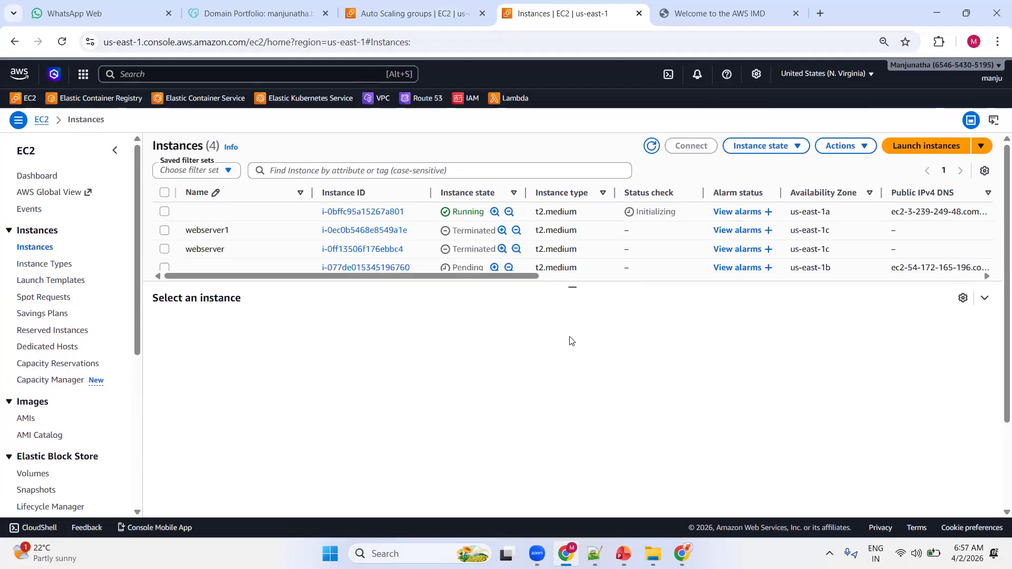
# Sort the instances by state, check the newly launched ones and refresh the list for their current status.
pyautogui.click(483, 193)
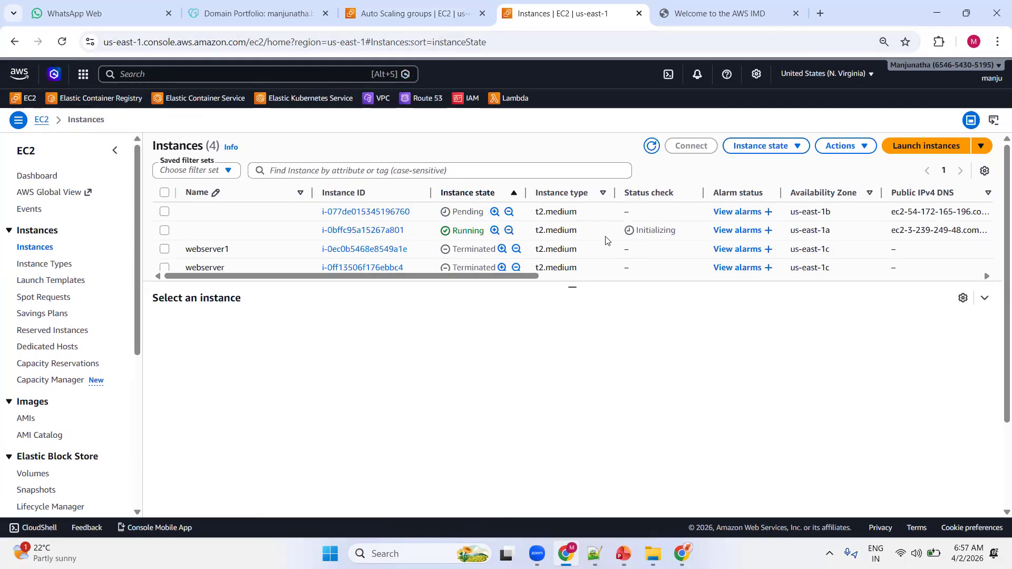
pyautogui.click(165, 229)
pyautogui.click(165, 211)
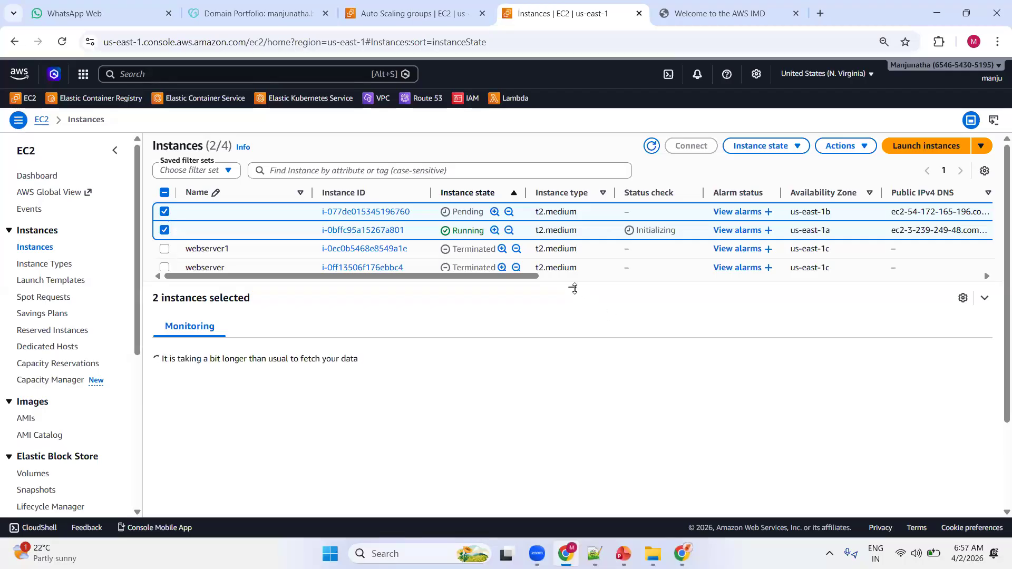
pyautogui.click(164, 230)
pyautogui.click(165, 211)
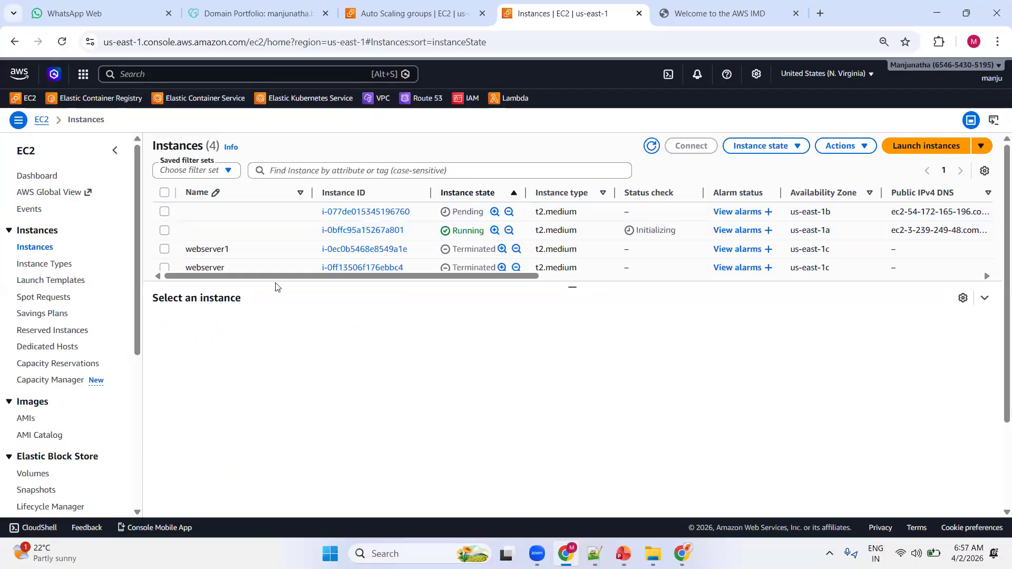
pyautogui.click(652, 146)
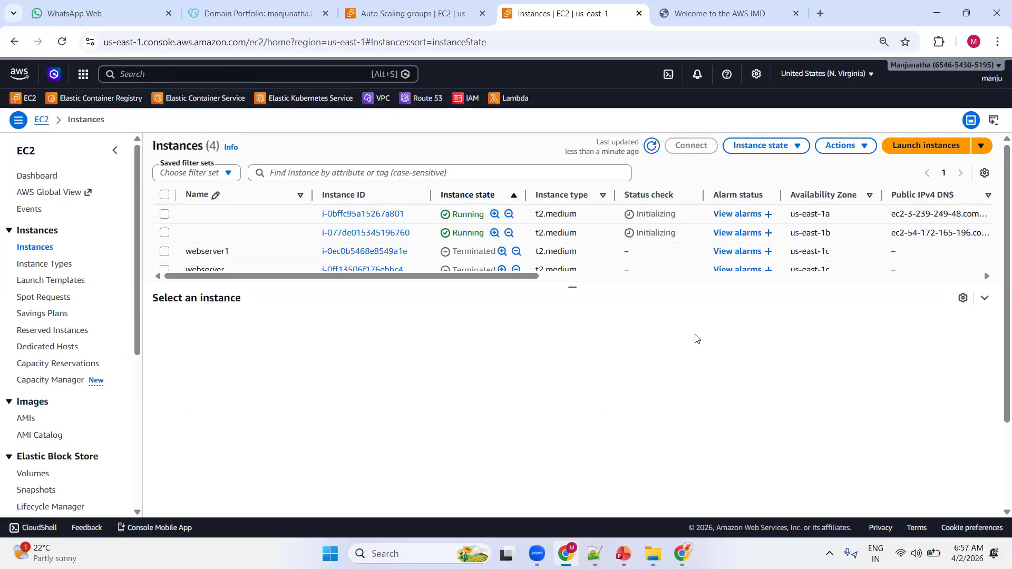
pyautogui.click(652, 146)
# Open the EC2 load balancers page in a new browser tab and switch to it.
pyautogui.scroll(-5, 32, 316)
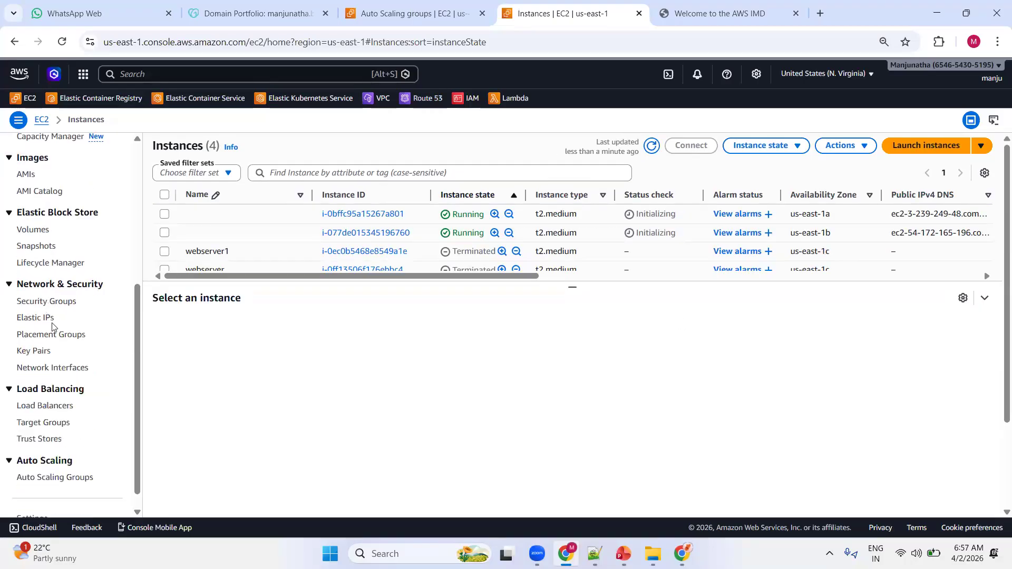
pyautogui.rightClick(37, 386)
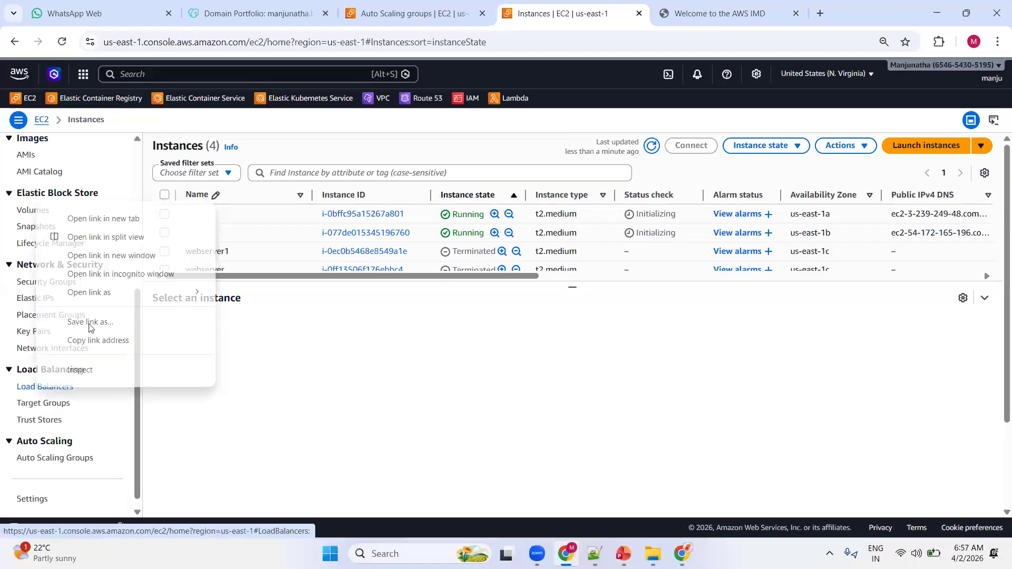
pyautogui.click(104, 218)
pyautogui.click(619, 18)
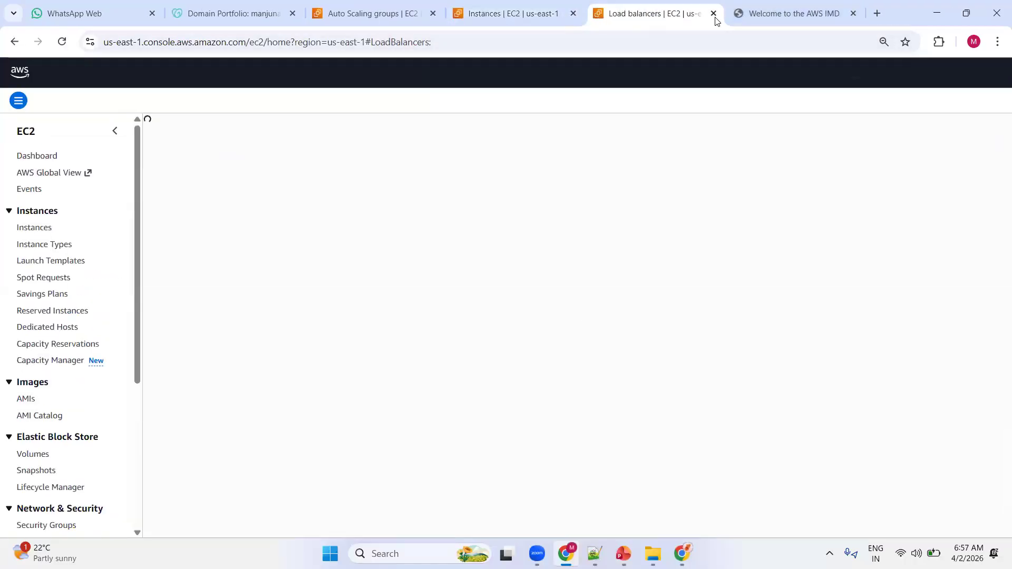
# Reload the web app at the MyWebApp-ALB DNS address to test whether it responds.
pyautogui.click(765, 16)
pyautogui.click(62, 42)
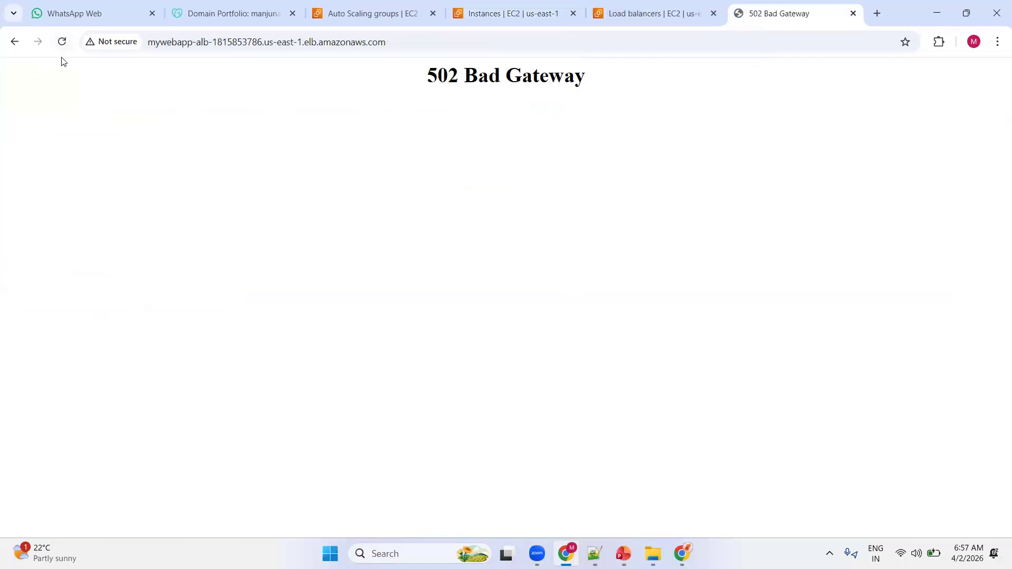
pyautogui.click(62, 46)
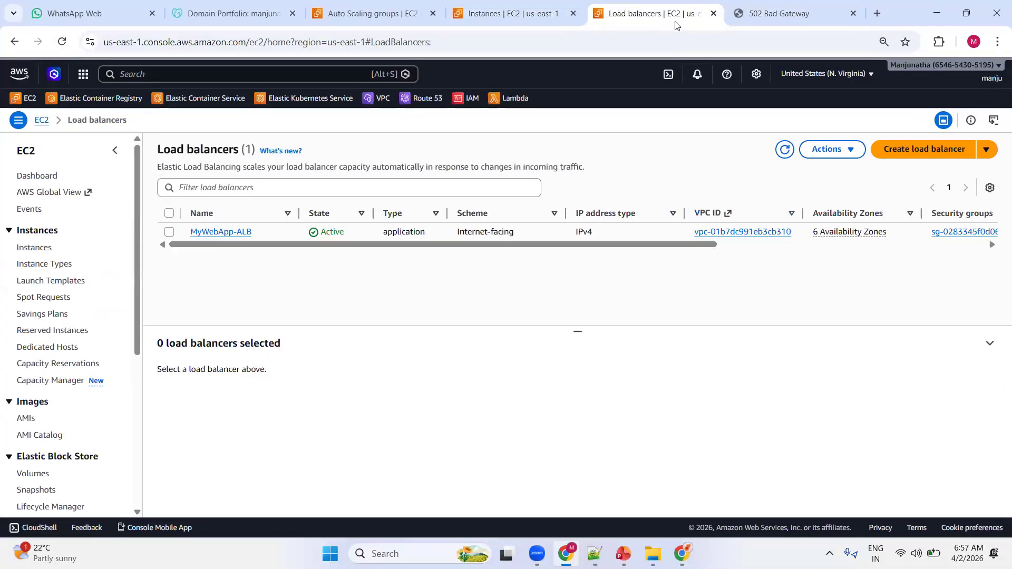
pyautogui.click(753, 15)
# Refresh the EC2 instances list to check the status checks of the two new instances.
pyautogui.click(495, 16)
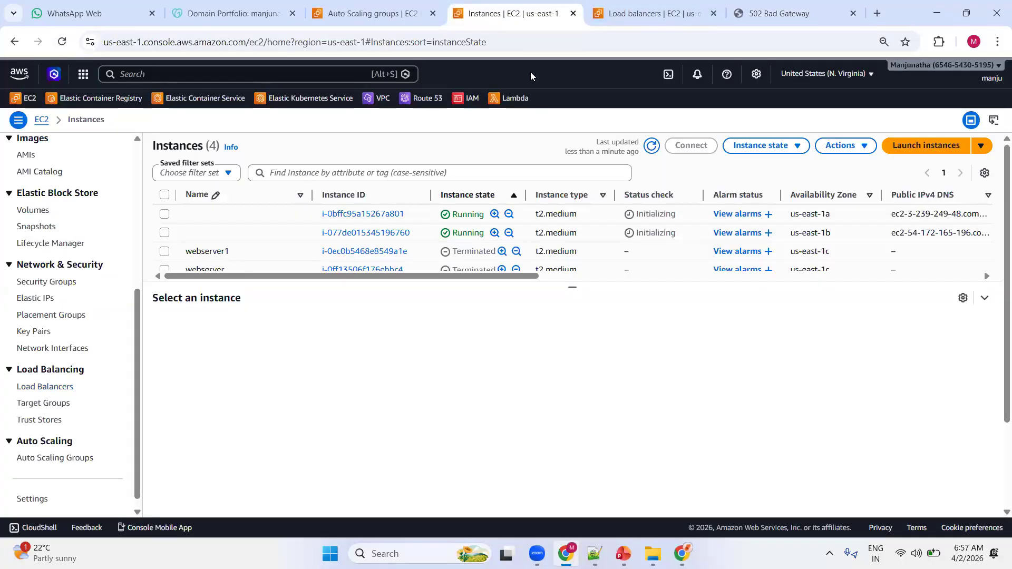
pyautogui.click(652, 147)
pyautogui.click(652, 147)
# Request the load balancer's DNS address again and reload the page to retest the web app.
pyautogui.click(775, 13)
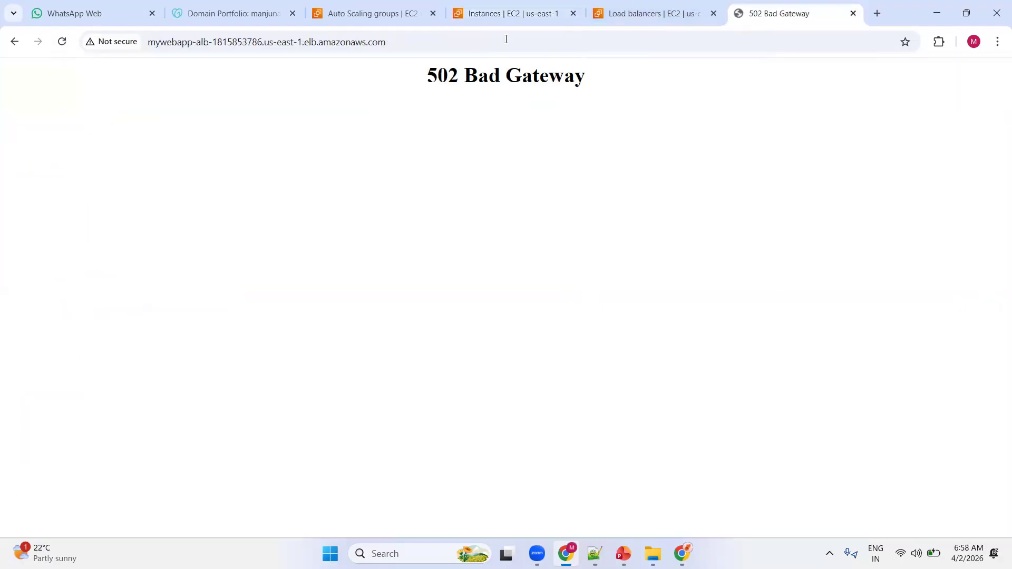
pyautogui.click(473, 42)
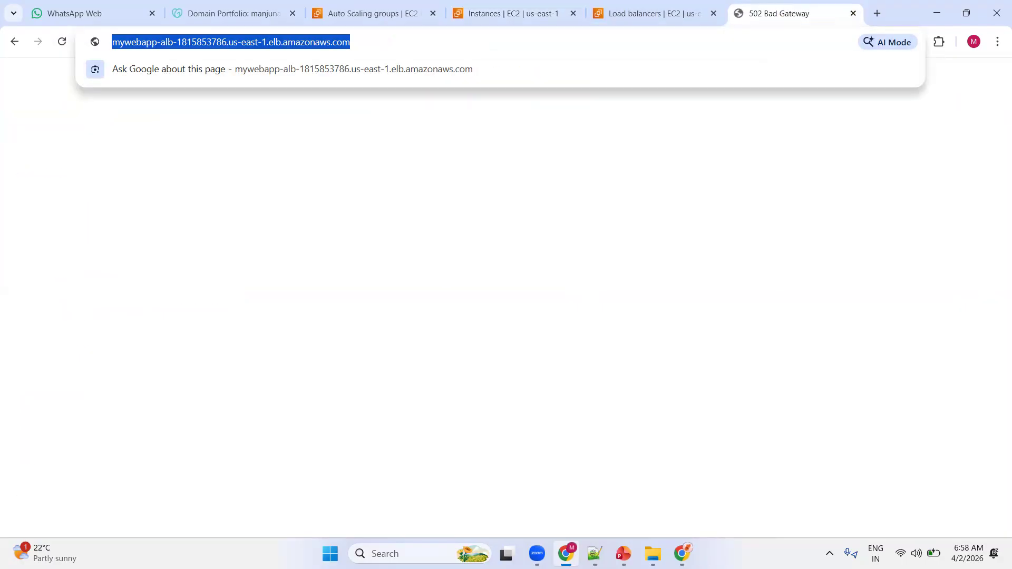
pyautogui.press('Return')
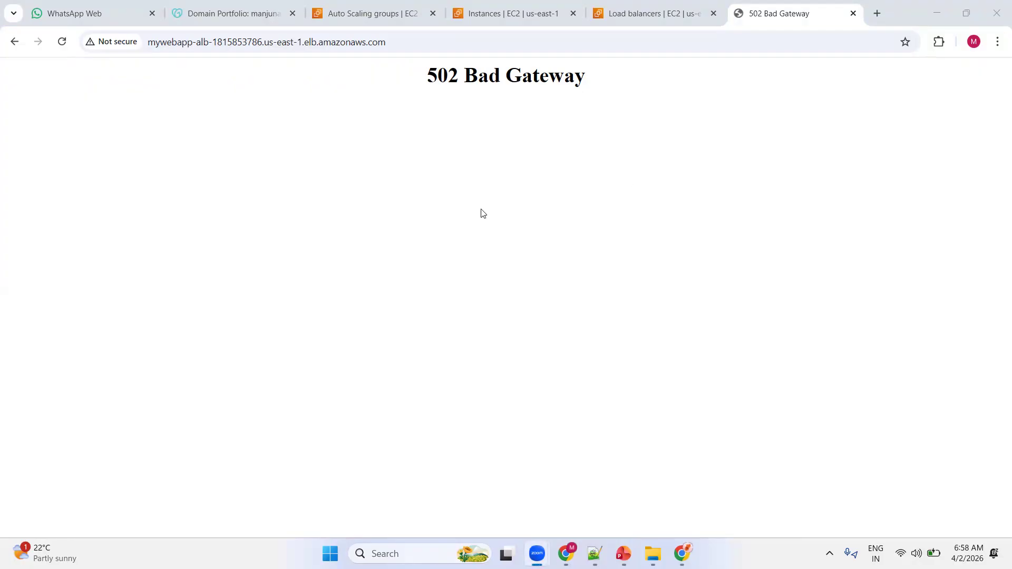
pyautogui.click(62, 42)
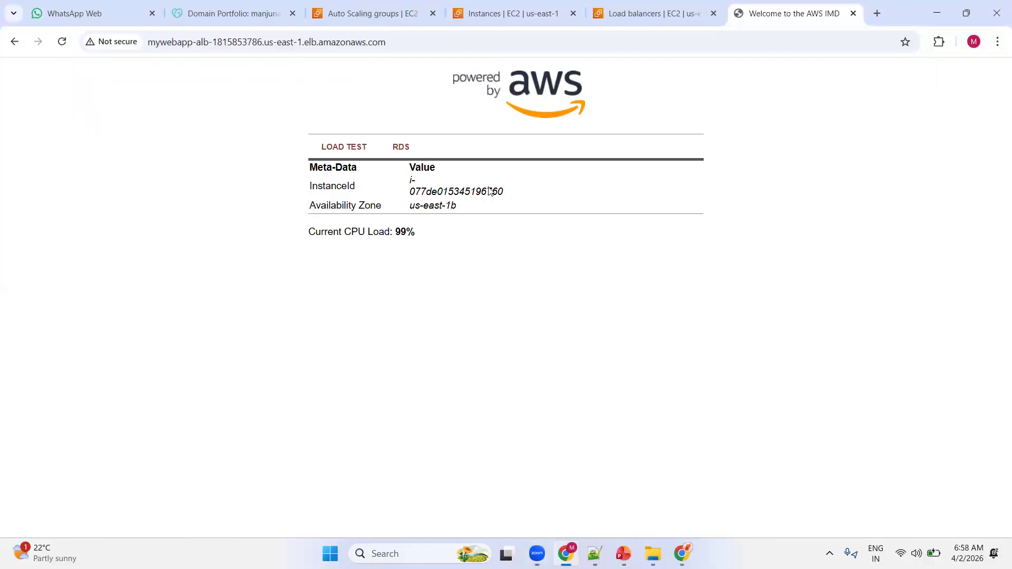
# Reload the web app repeatedly and compare the instance ID and Availability Zone serving each request.
pyautogui.moveTo(471, 192); pyautogui.dragTo(531, 194)
pyautogui.click(106, 108)
pyautogui.click(62, 44)
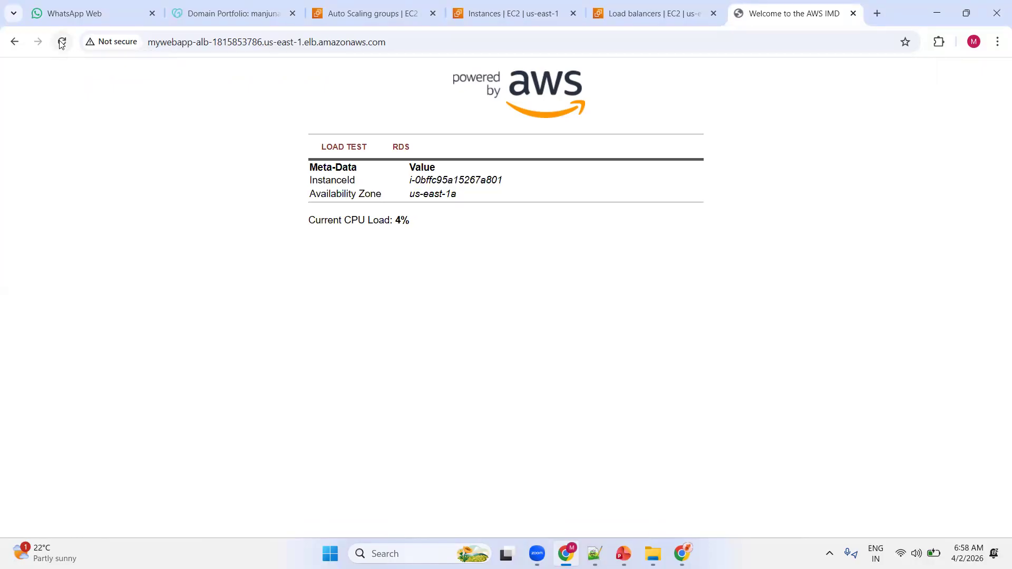
pyautogui.click(61, 43)
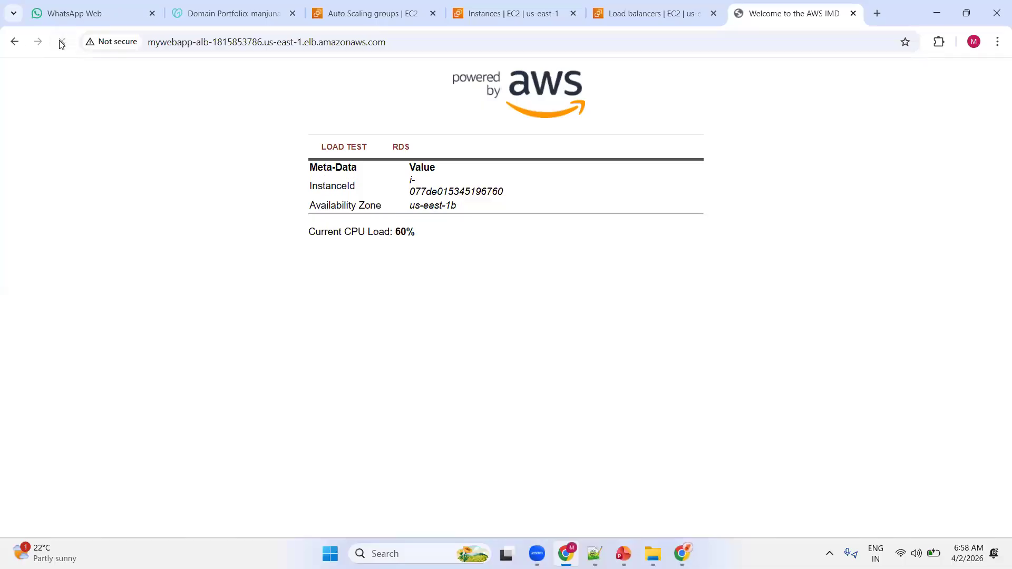
pyautogui.click(62, 44)
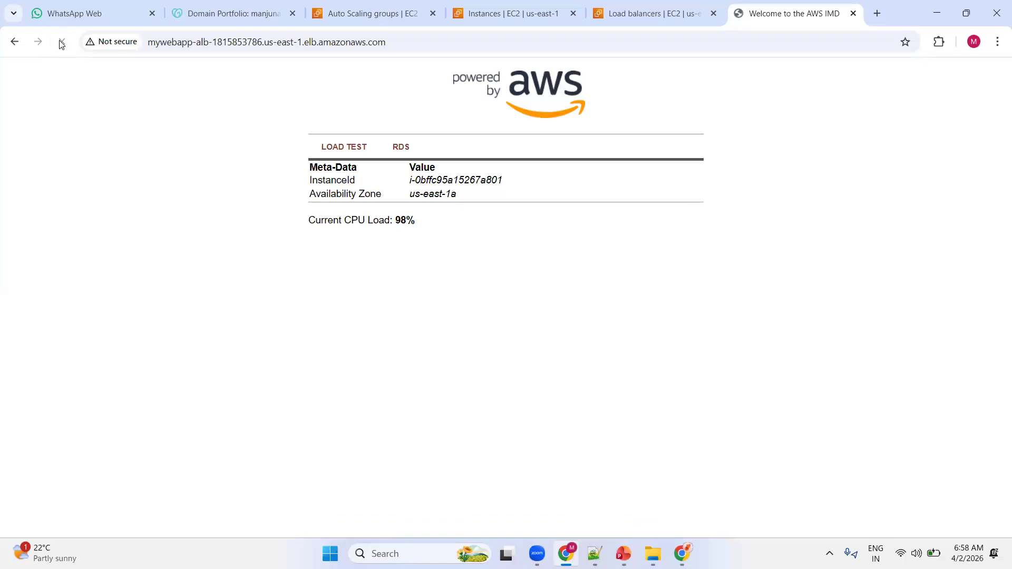
pyautogui.click(62, 44)
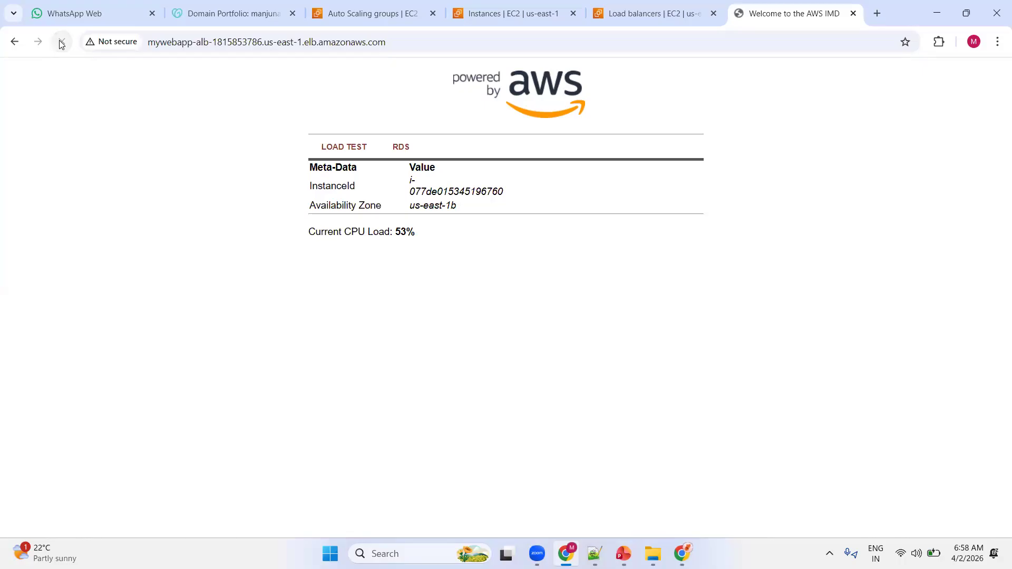
pyautogui.click(62, 43)
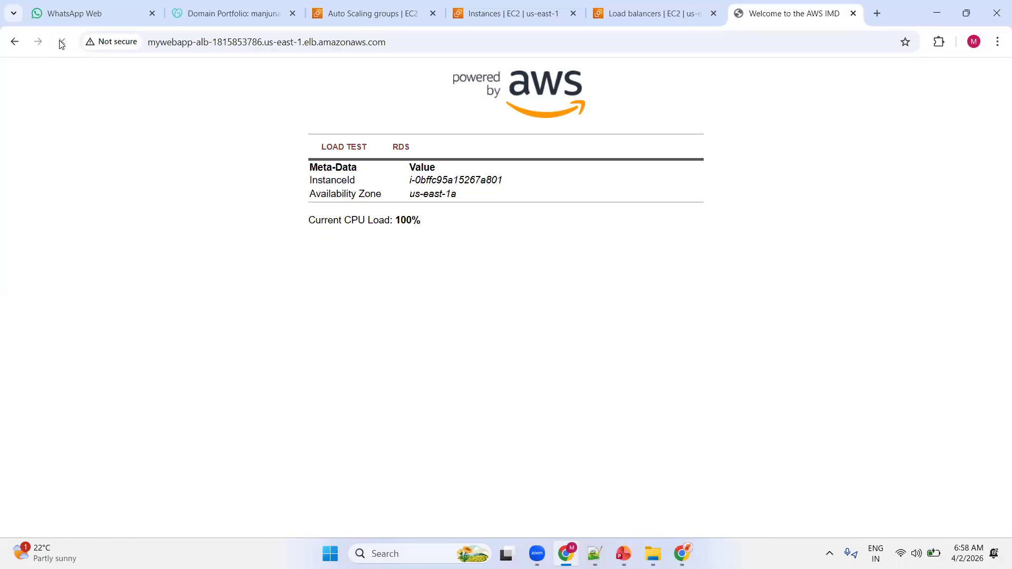
pyautogui.click(62, 44)
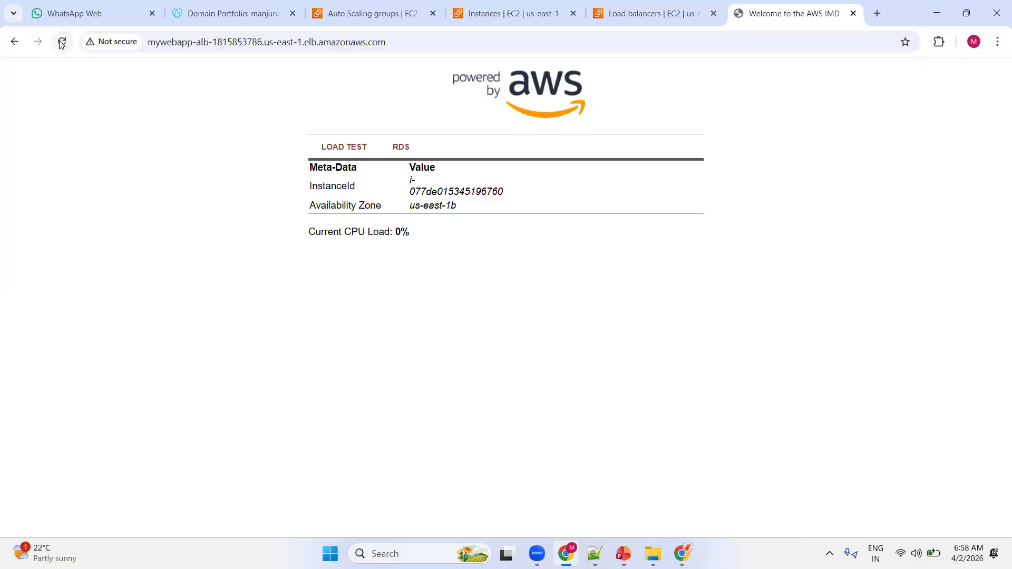
pyautogui.click(61, 44)
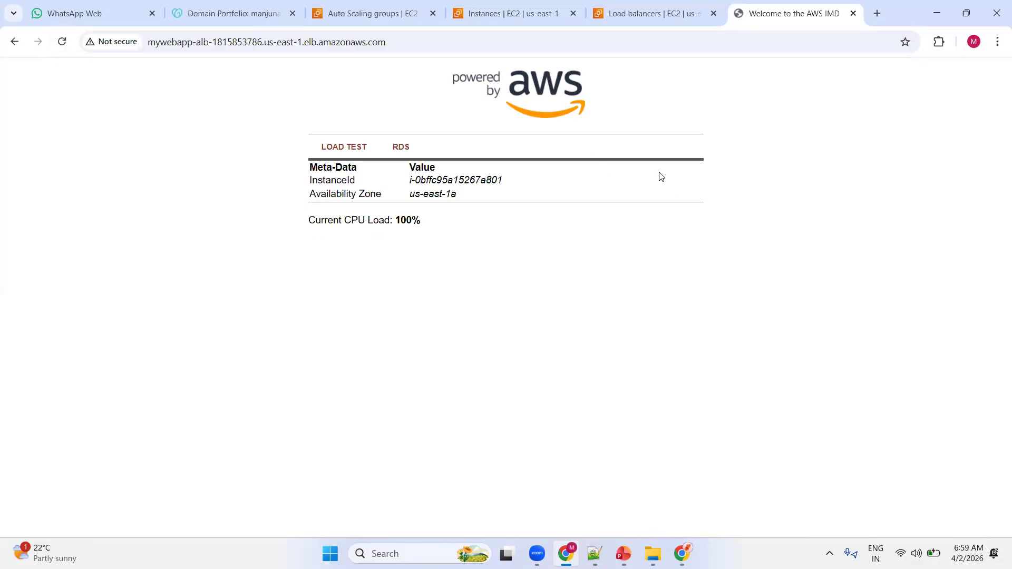
# Enlarge the instances list to show all rows and refresh it for the current status.
pyautogui.click(507, 15)
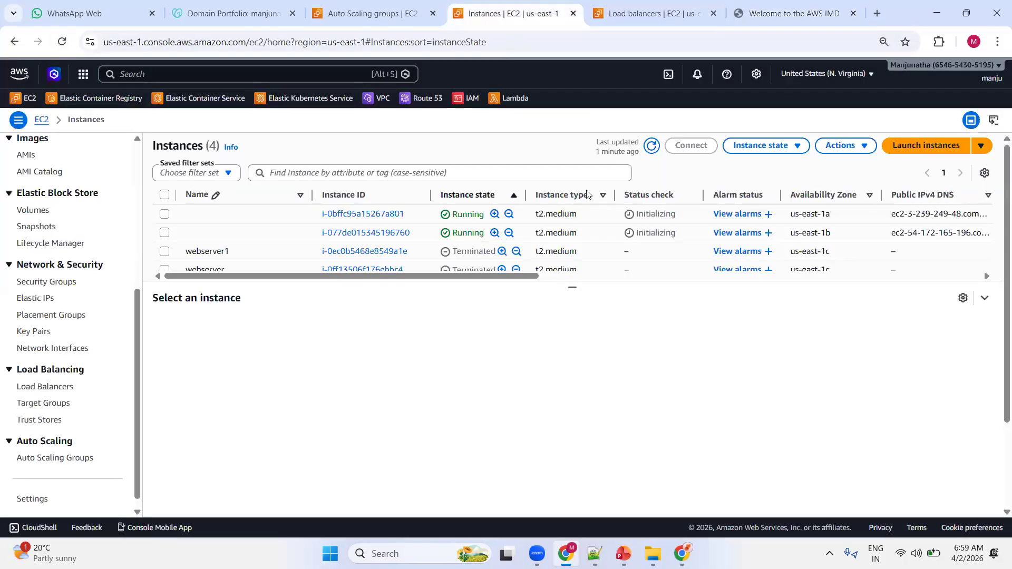
pyautogui.click(651, 147)
pyautogui.moveTo(572, 288); pyautogui.dragTo(580, 356)
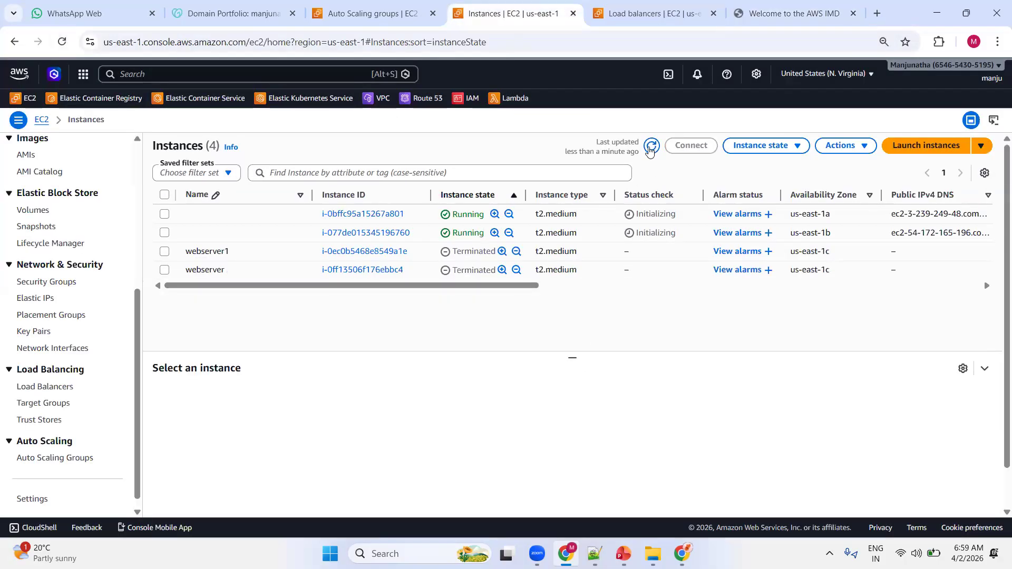
pyautogui.click(651, 147)
pyautogui.click(651, 148)
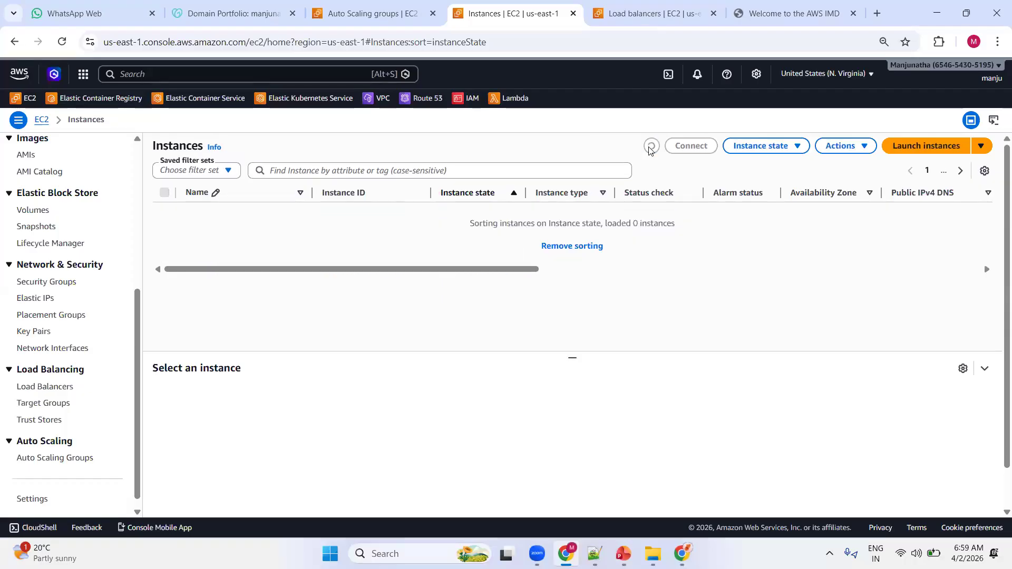
pyautogui.click(164, 234)
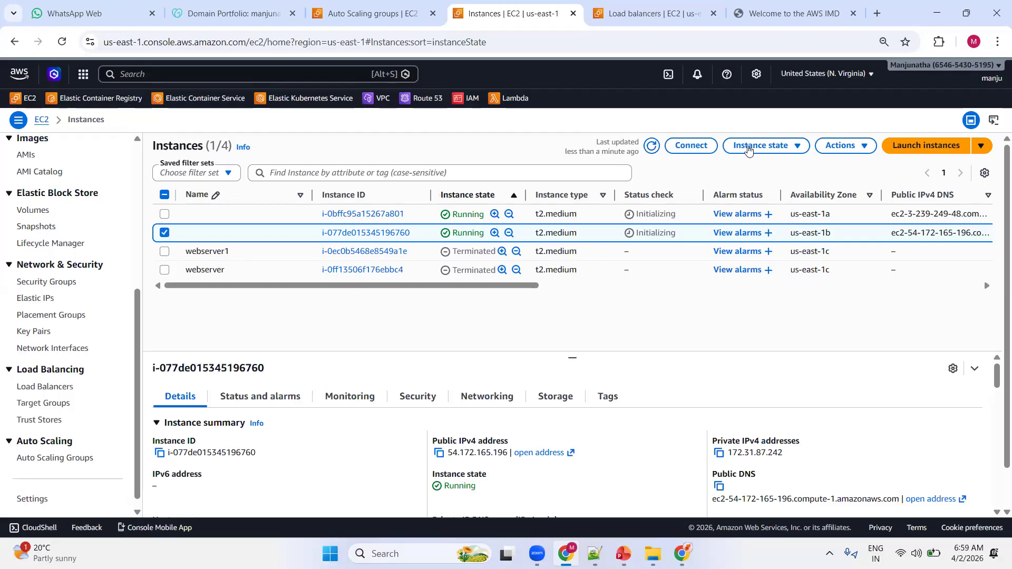
pyautogui.click(749, 148)
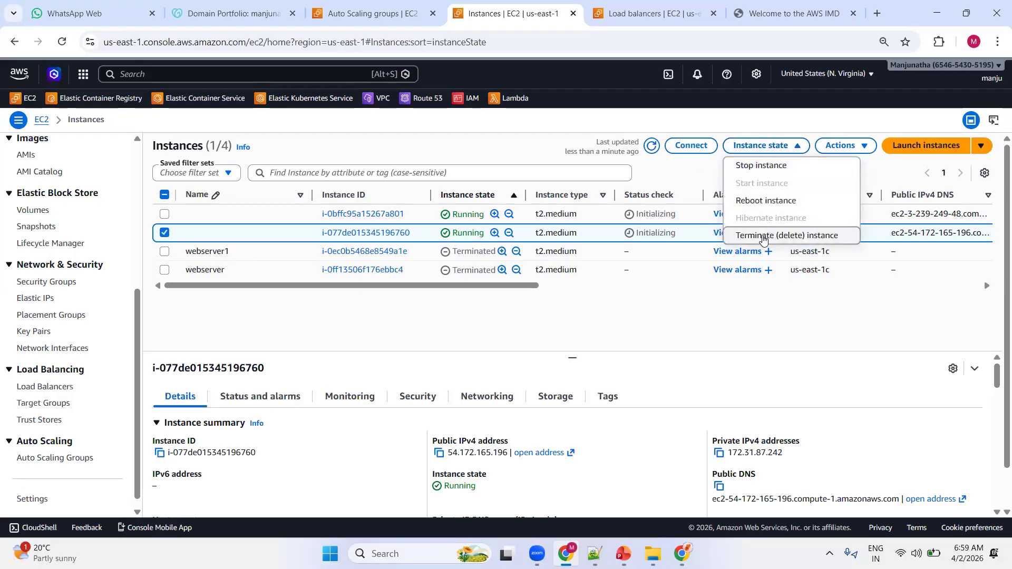
pyautogui.click(763, 235)
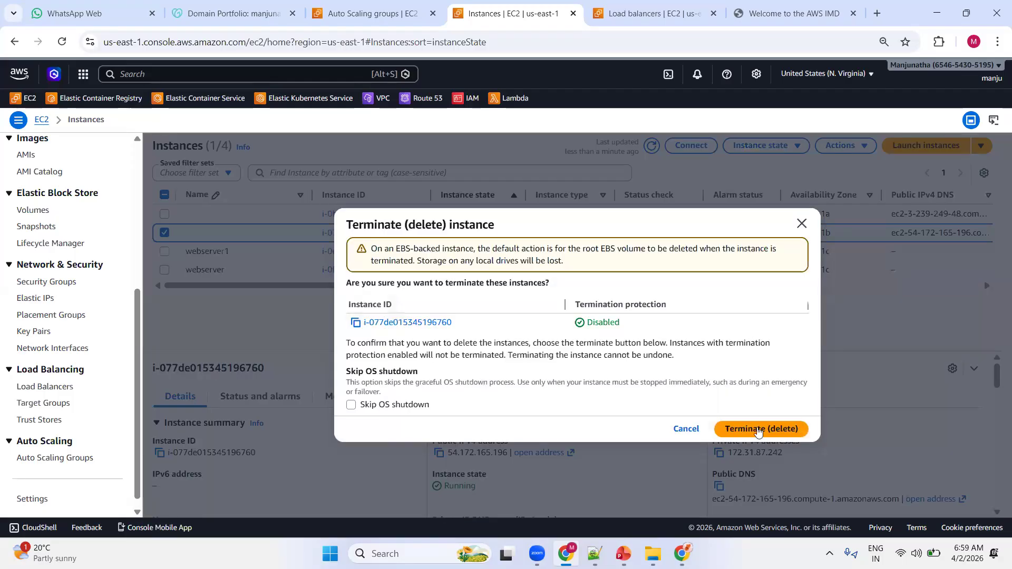
pyautogui.click(759, 433)
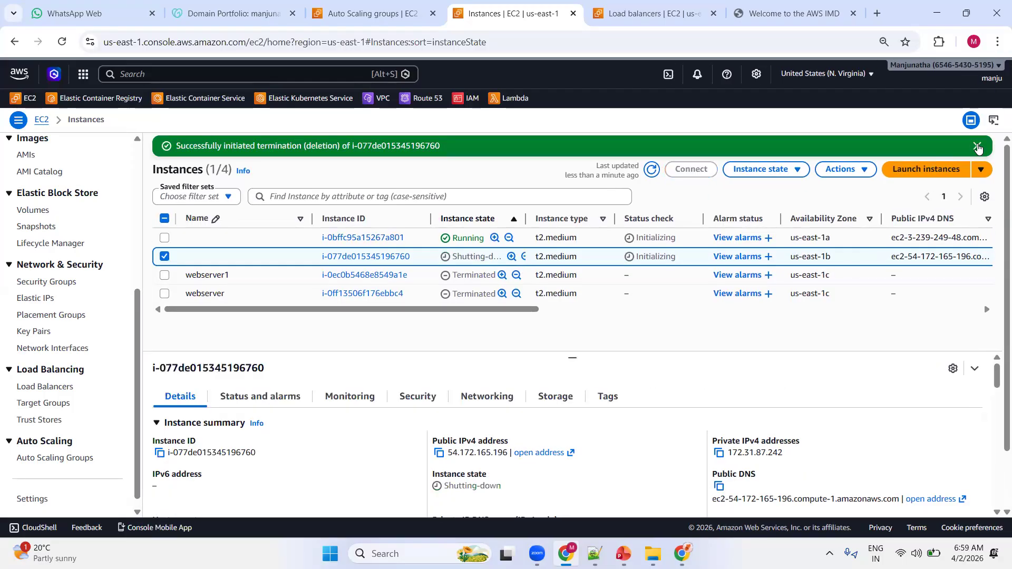
pyautogui.click(978, 147)
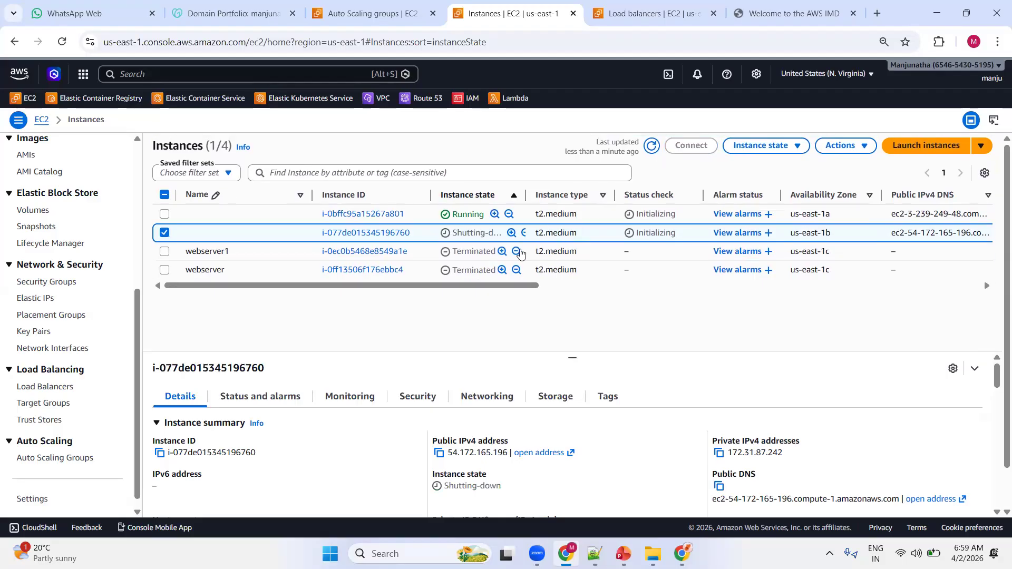
# Refresh the instances and Auto Scaling groups lists and check the desired capacity of WebServers-ASG.
pyautogui.click(648, 149)
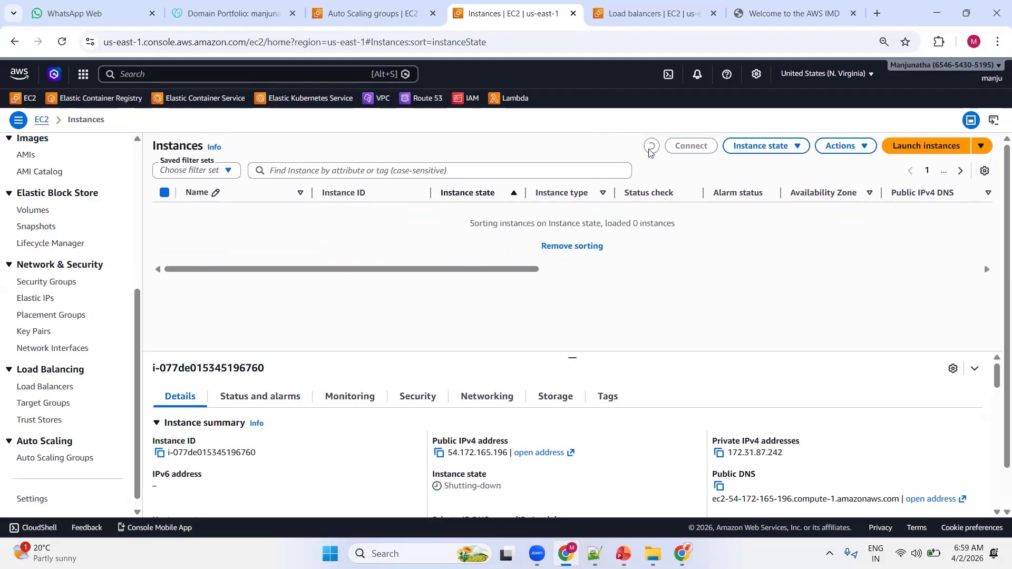
pyautogui.click(422, 19)
pyautogui.click(555, 163)
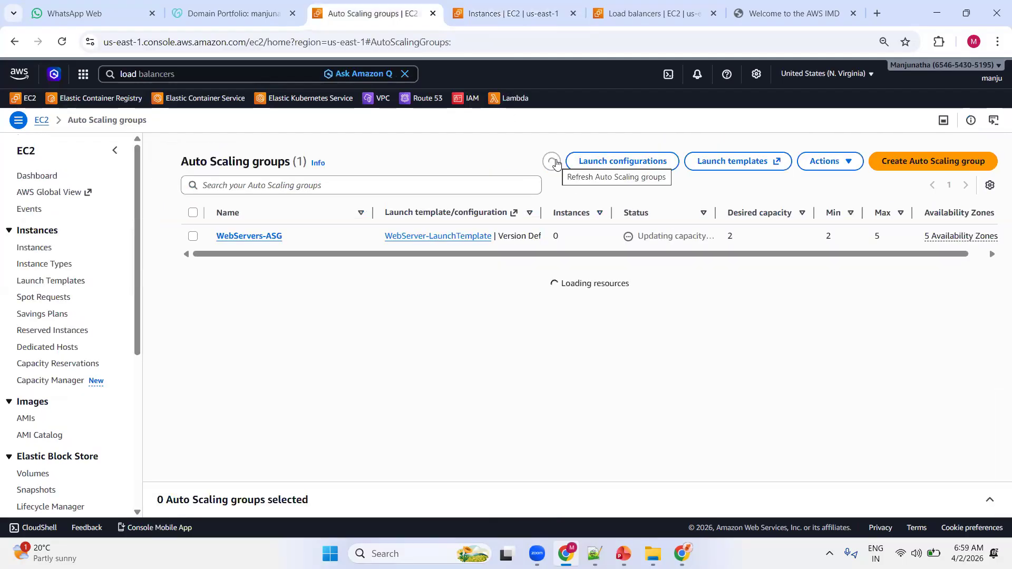
pyautogui.doubleClick(732, 235)
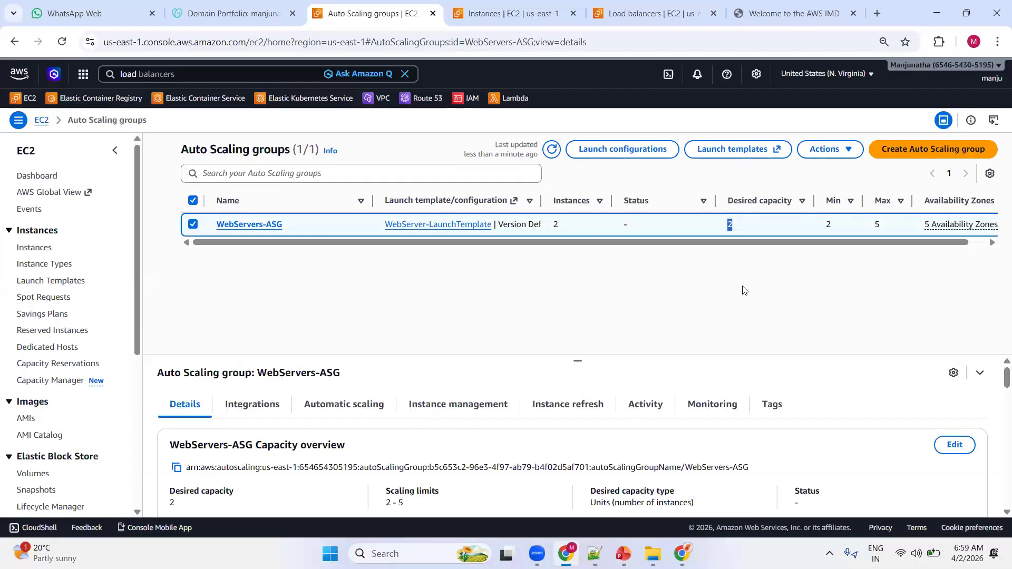
pyautogui.click(551, 150)
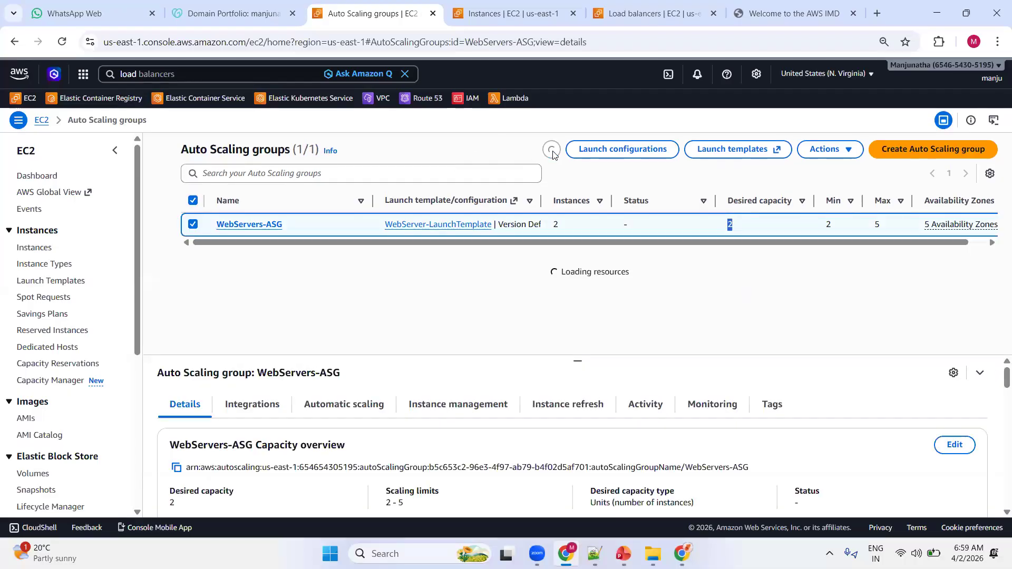
# Return to the instances list to refresh it, and reload the web app behind the load balancer.
pyautogui.click(501, 14)
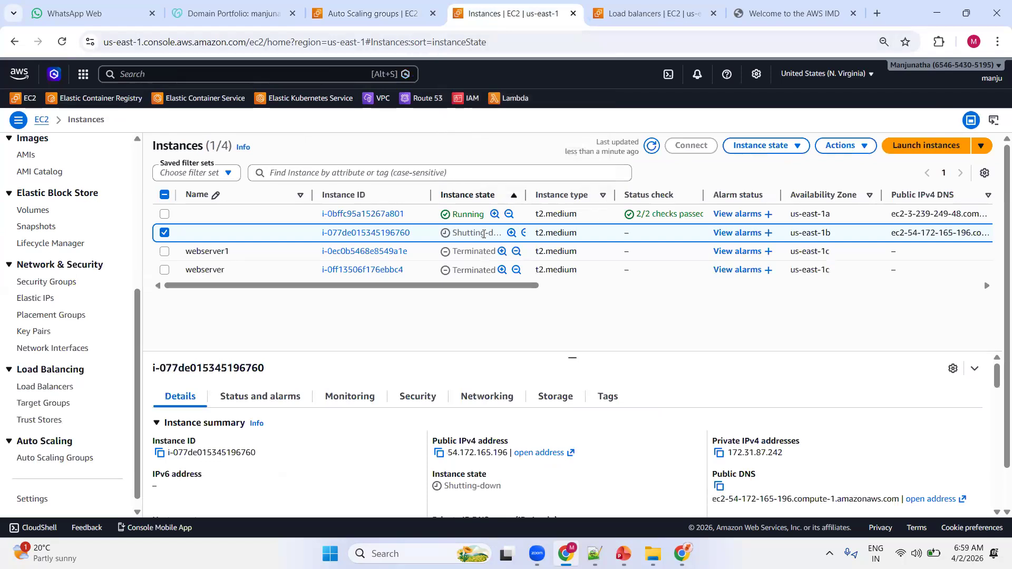
pyautogui.click(652, 147)
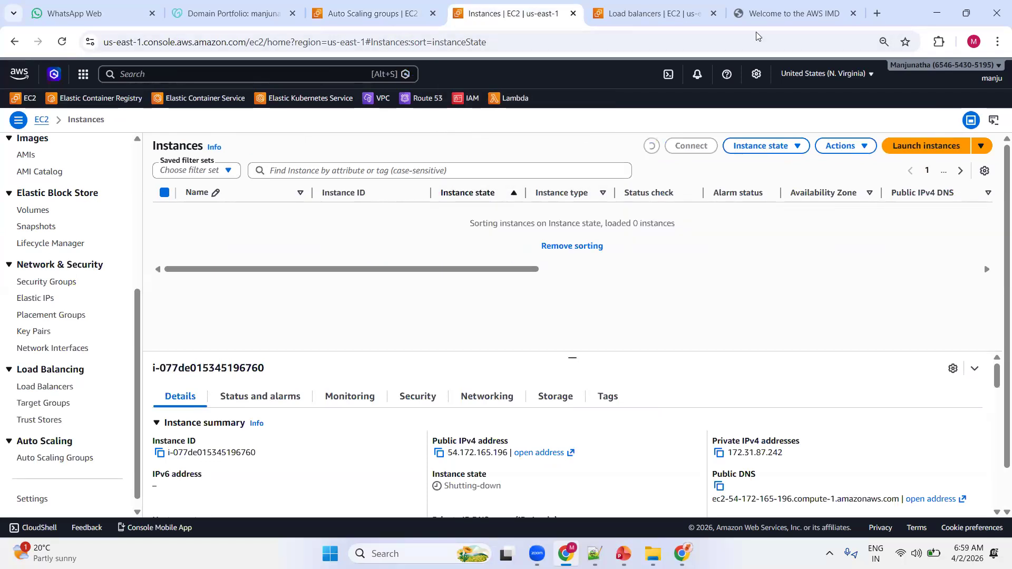
pyautogui.click(793, 14)
pyautogui.click(63, 43)
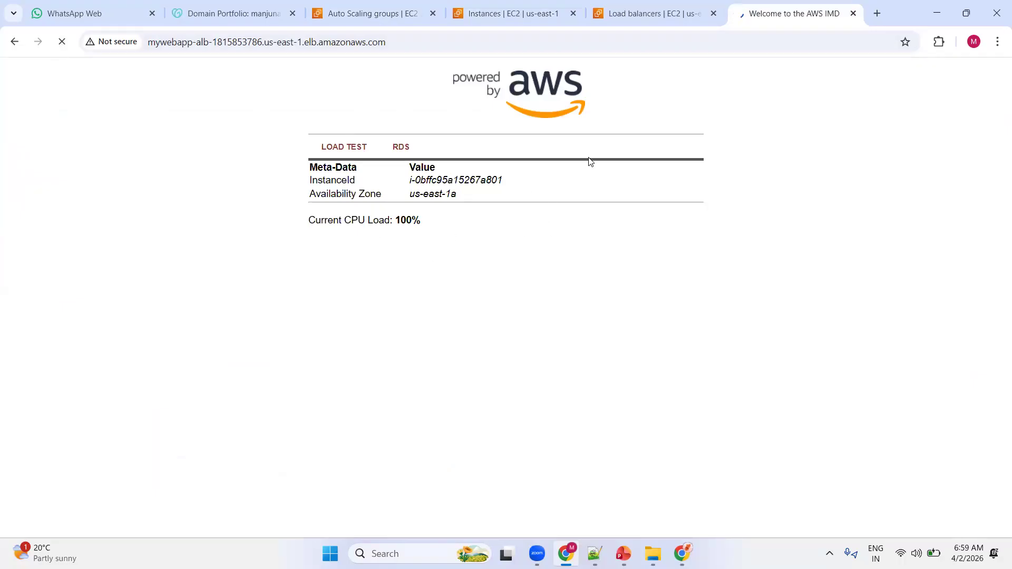
pyautogui.click(539, 18)
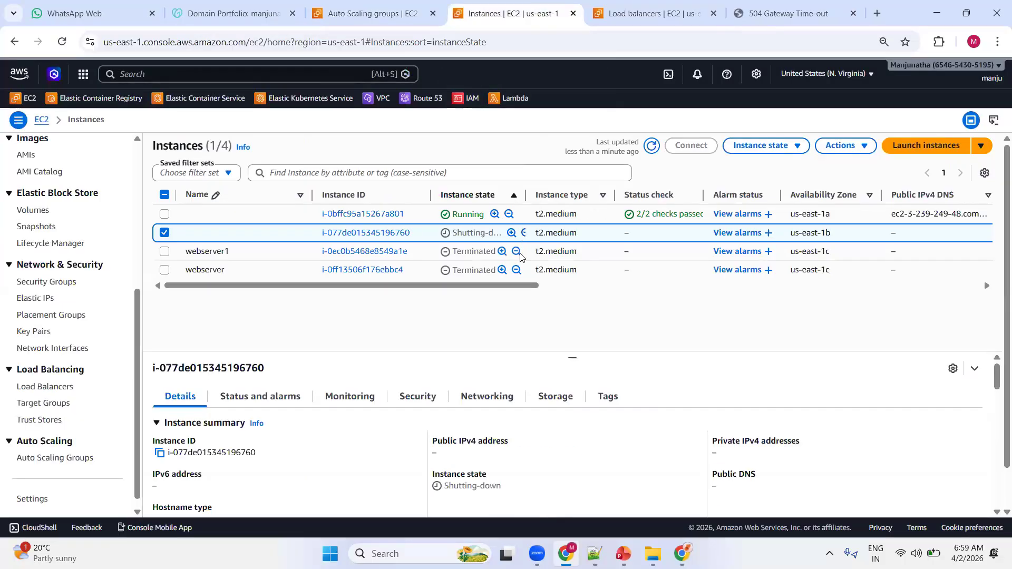
pyautogui.click(651, 148)
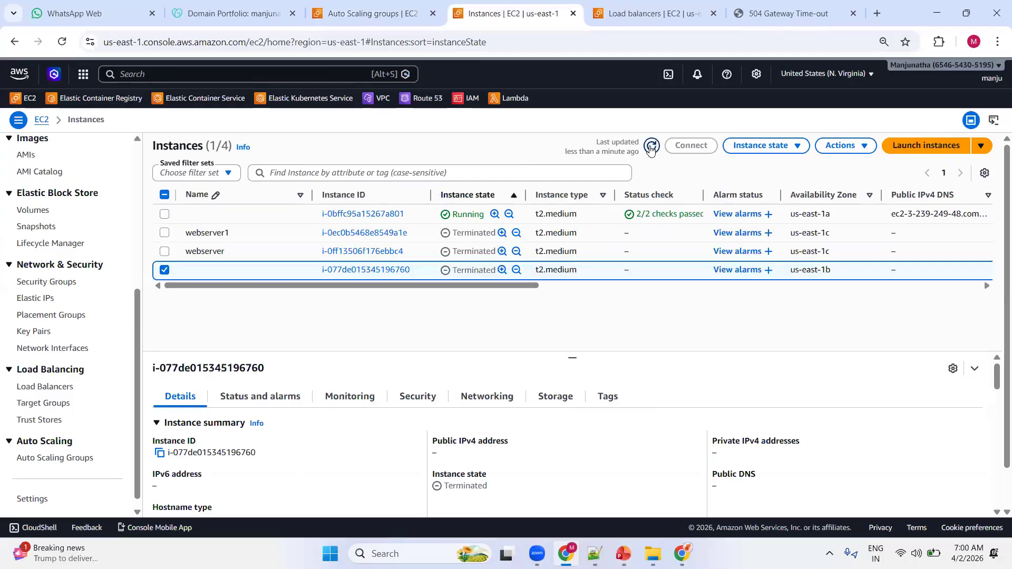
pyautogui.click(167, 271)
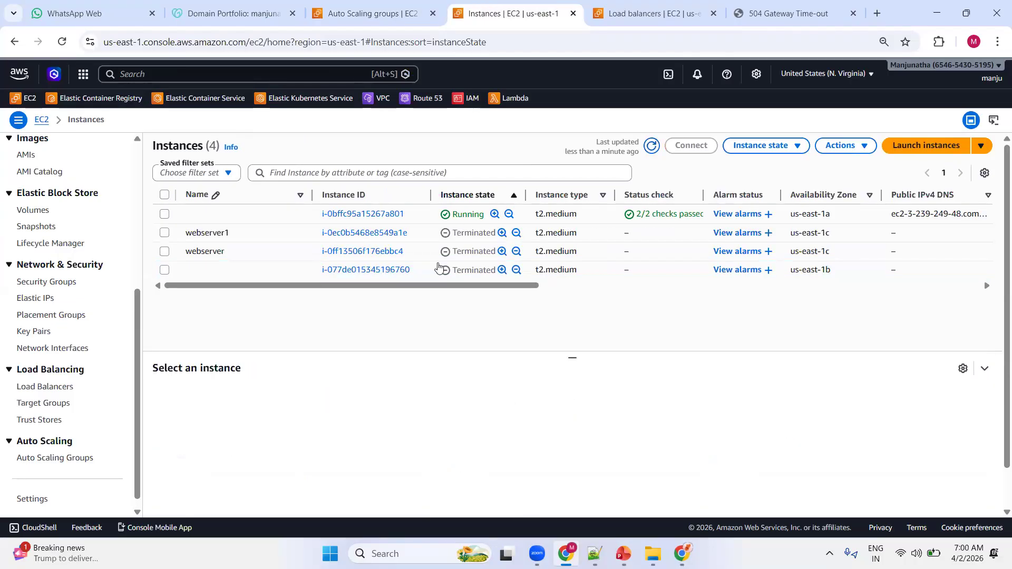
# Refresh the instances list and reload the load-balanced web app to check which instance and availability zone serve it.
pyautogui.click(652, 149)
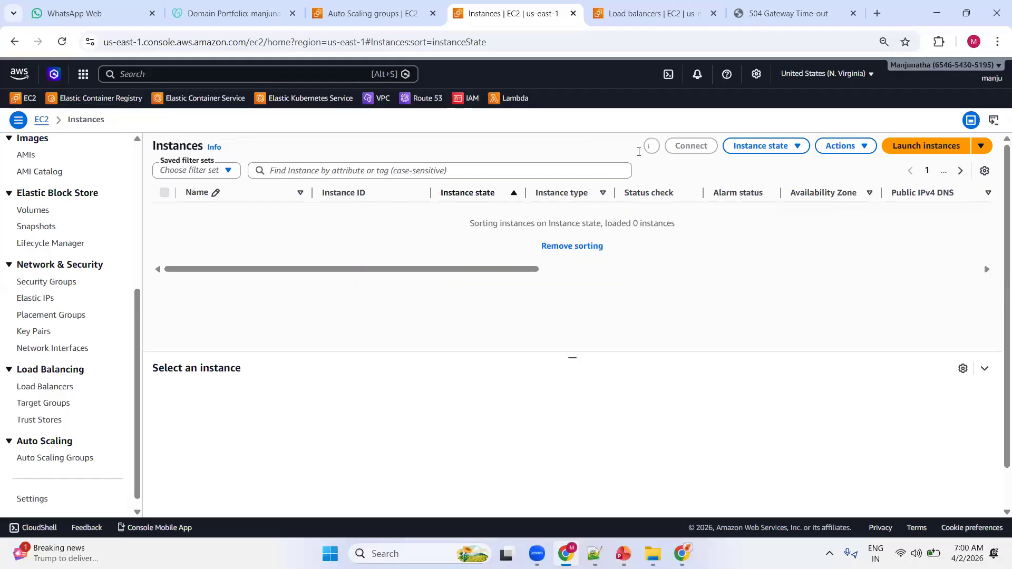
pyautogui.click(802, 9)
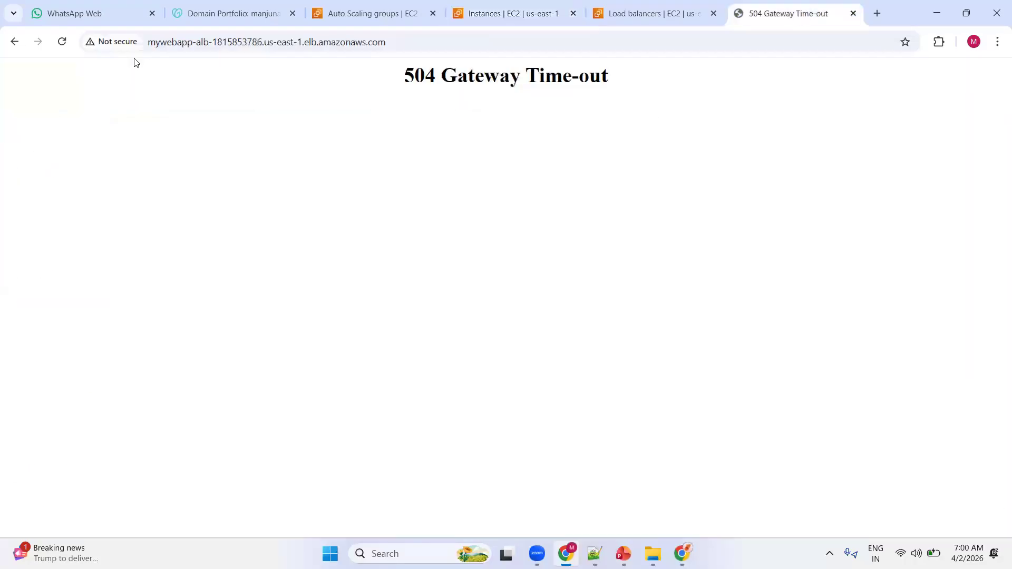
pyautogui.click(62, 42)
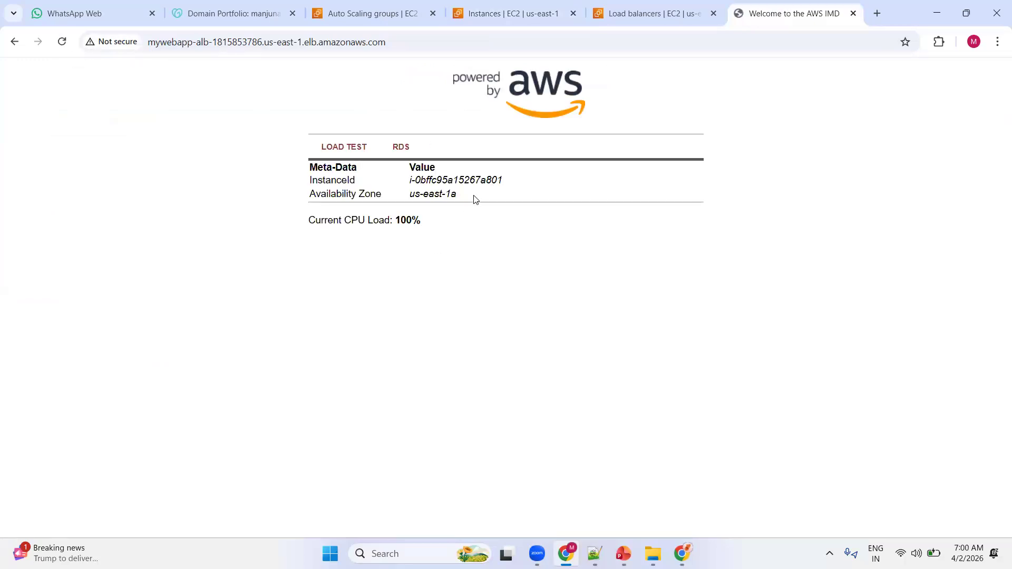
pyautogui.click(62, 41)
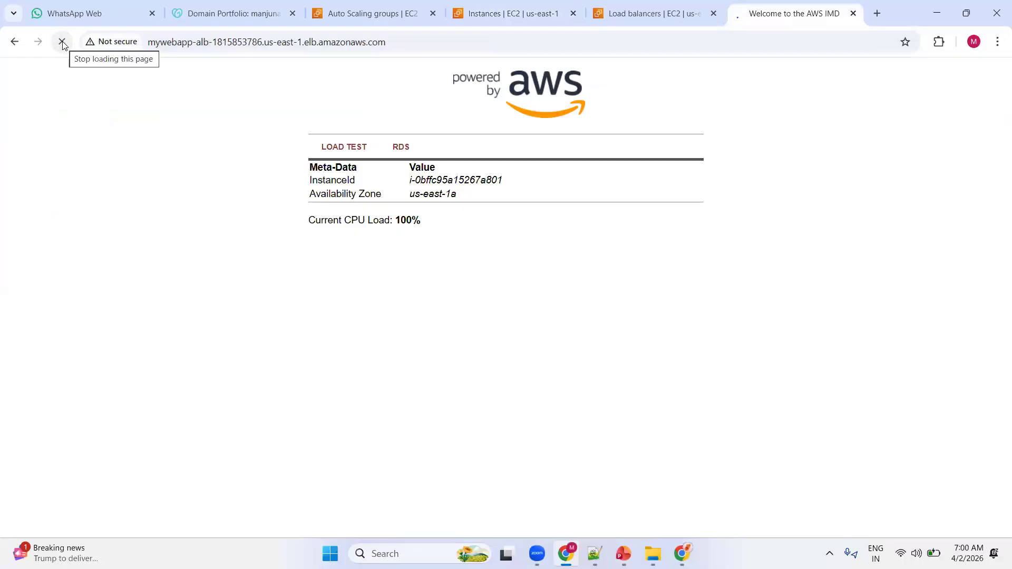
pyautogui.click(62, 45)
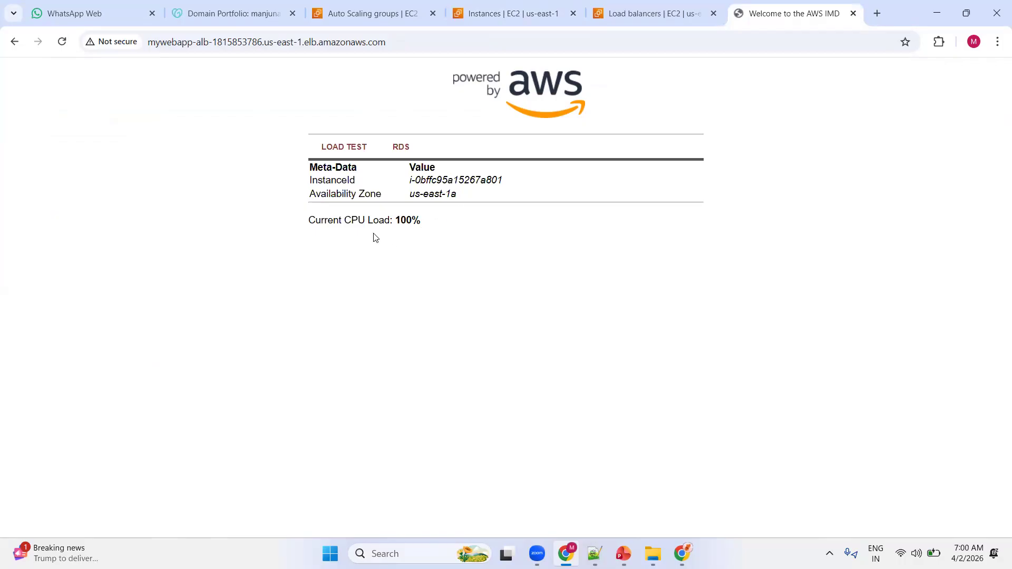
# Return to the instances list and refresh it repeatedly to look for a replacement for the terminated instance.
pyautogui.click(520, 14)
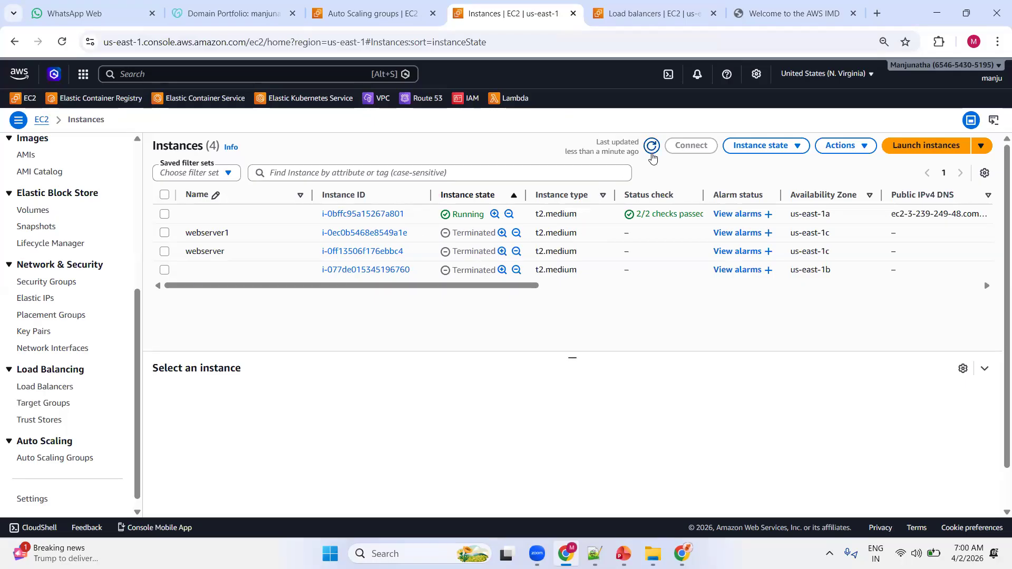
pyautogui.click(653, 149)
pyautogui.click(653, 149)
pyautogui.click(653, 149)
pyautogui.click(653, 149)
pyautogui.click(652, 147)
pyautogui.click(653, 148)
pyautogui.click(652, 148)
# Open the WebServers-ASG Auto Scaling group and review its details and automatic scaling policies.
pyautogui.click(378, 16)
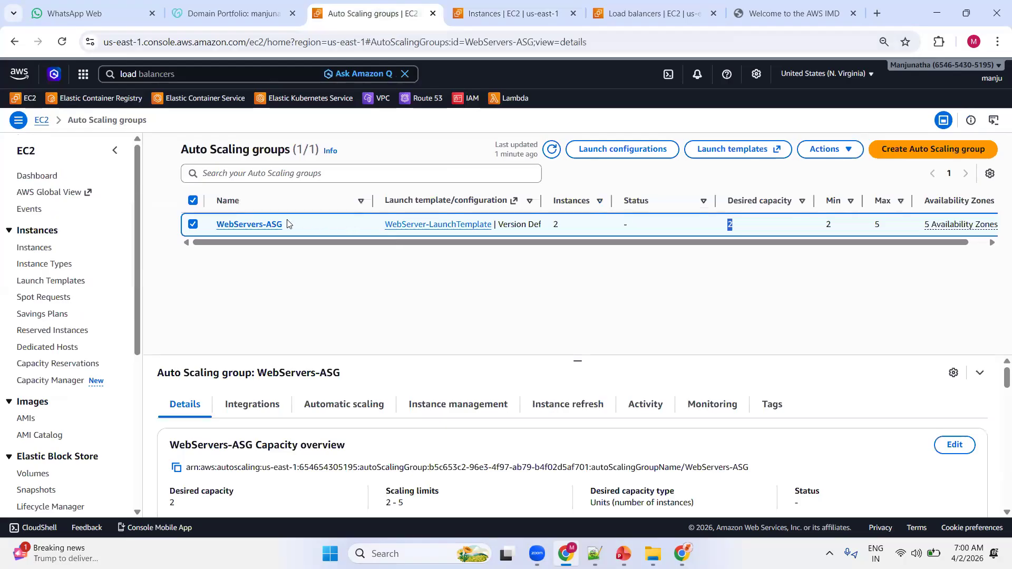
pyautogui.click(273, 225)
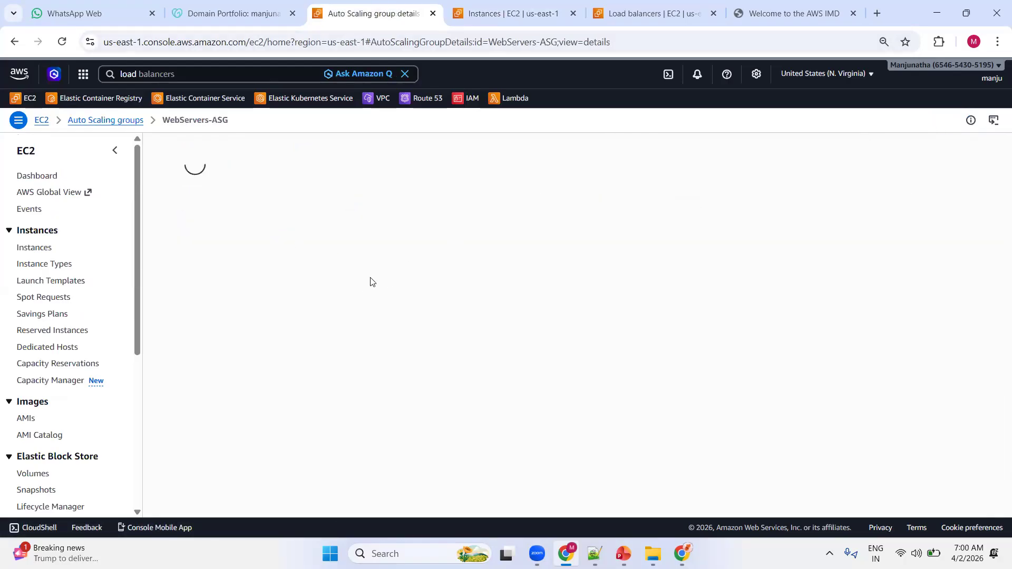
pyautogui.scroll(-10, 430, 271)
pyautogui.scroll(-5, 327, 271)
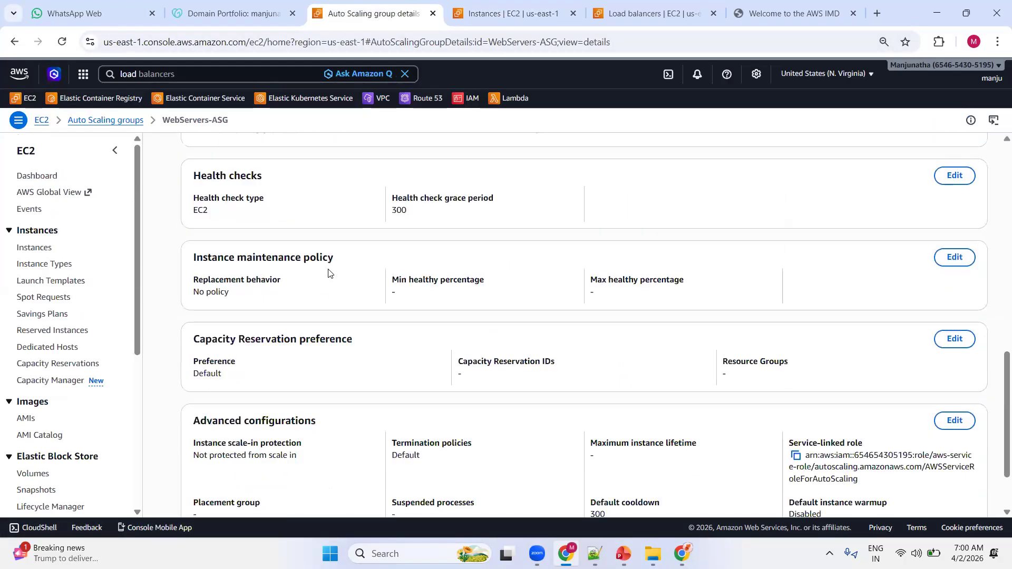
pyautogui.scroll(15, 328, 271)
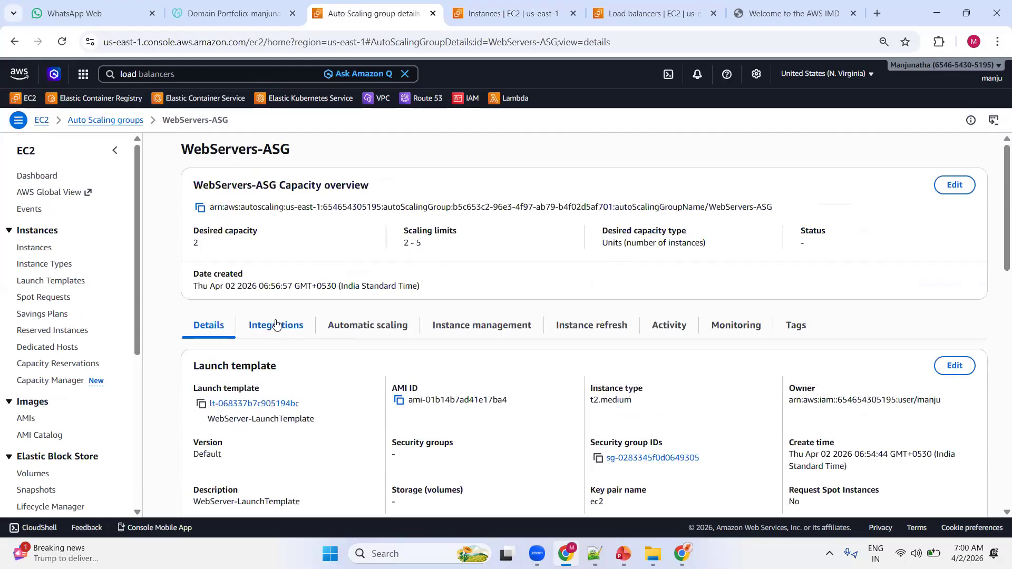
pyautogui.click(393, 329)
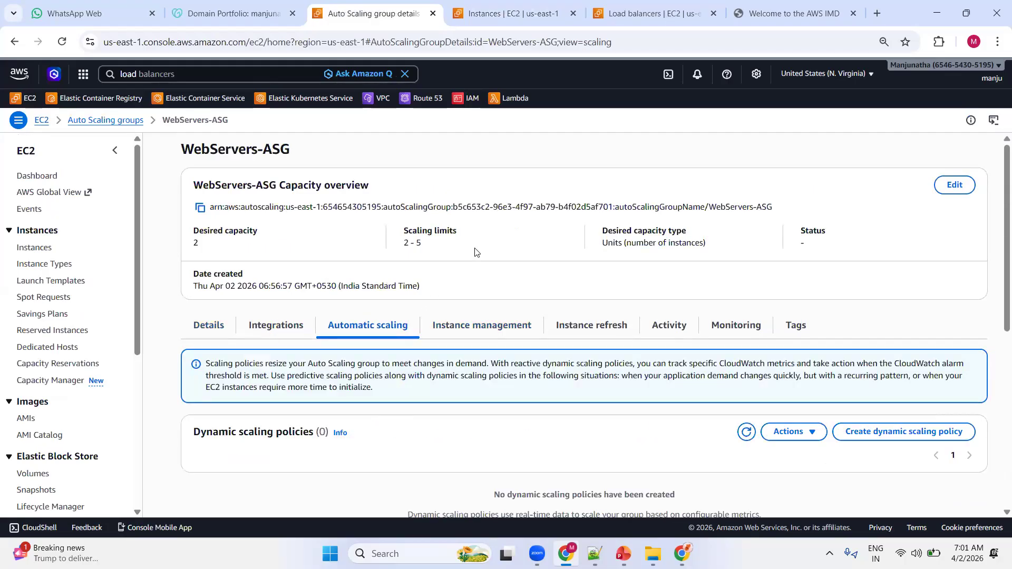
pyautogui.scroll(-5, 475, 248)
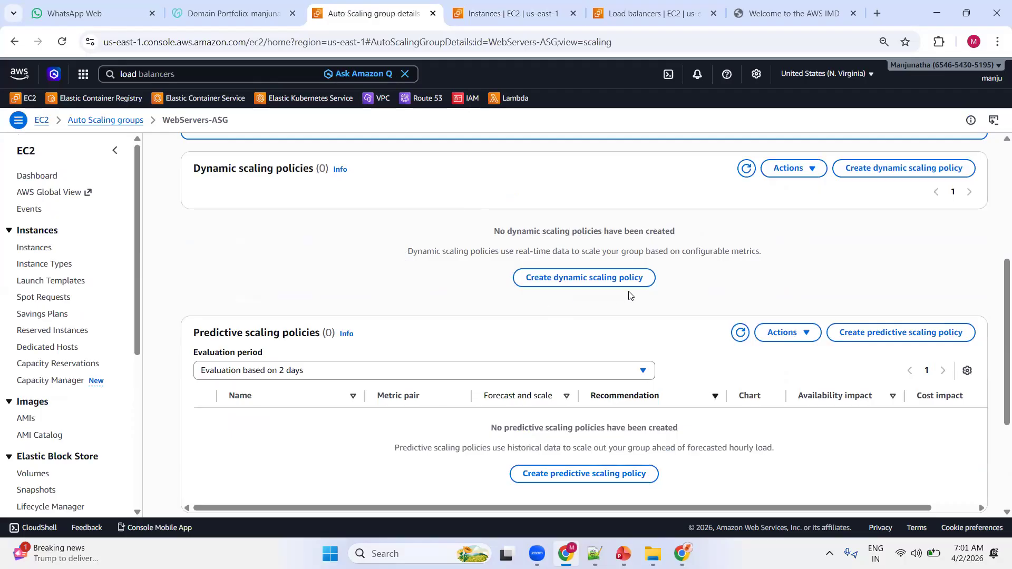
pyautogui.scroll(3, 519, 275)
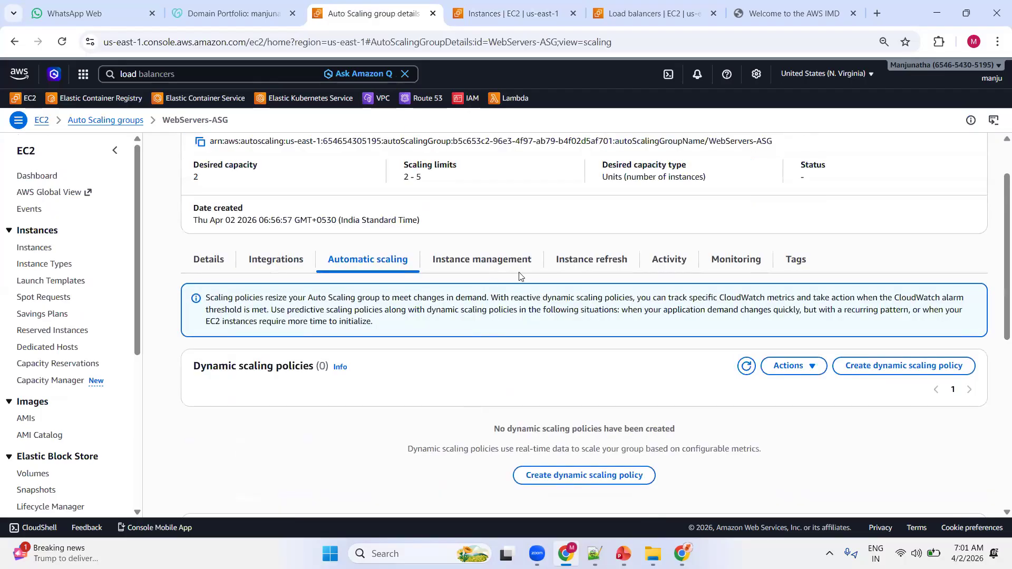
# Show the instances managed by WebServers-ASG and examine the lifecycle and health of the terminated and replacement instances.
pyautogui.click(490, 268)
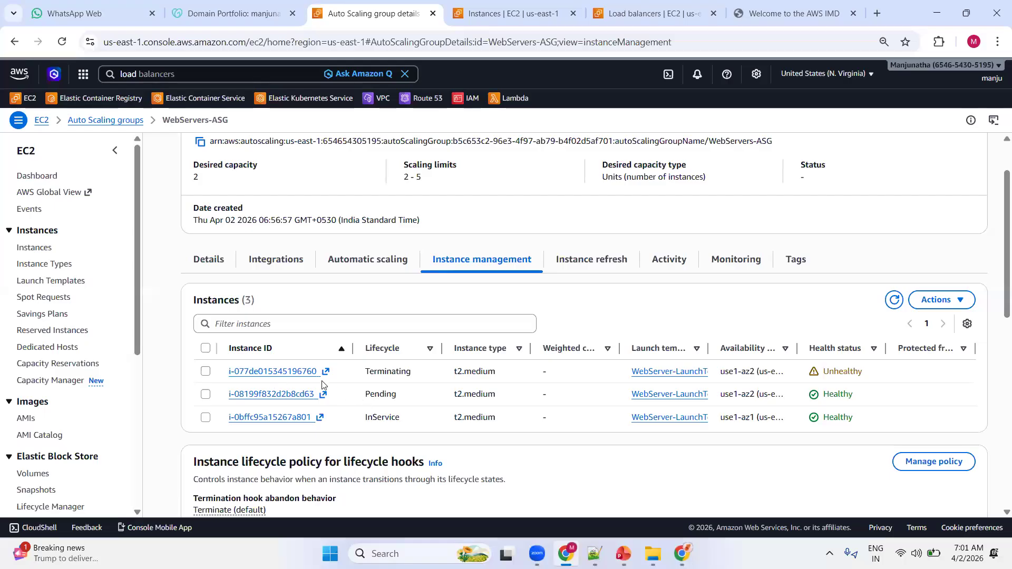
pyautogui.moveTo(364, 372); pyautogui.dragTo(535, 383)
pyautogui.moveTo(366, 394); pyautogui.dragTo(864, 396)
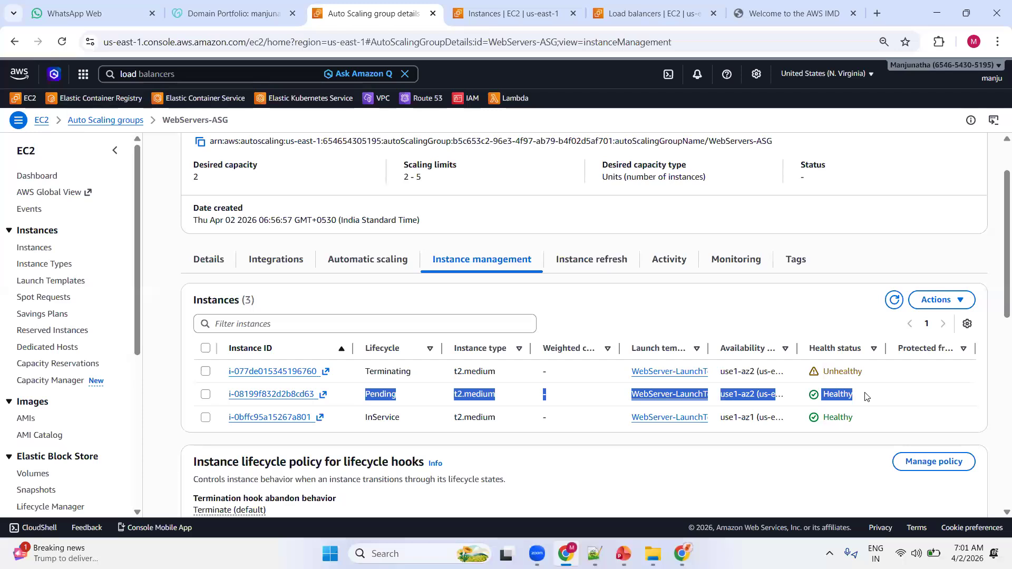
# Refresh the instances list and select the new instance i-08199f832d2b8cd63 to view its details.
pyautogui.click(517, 14)
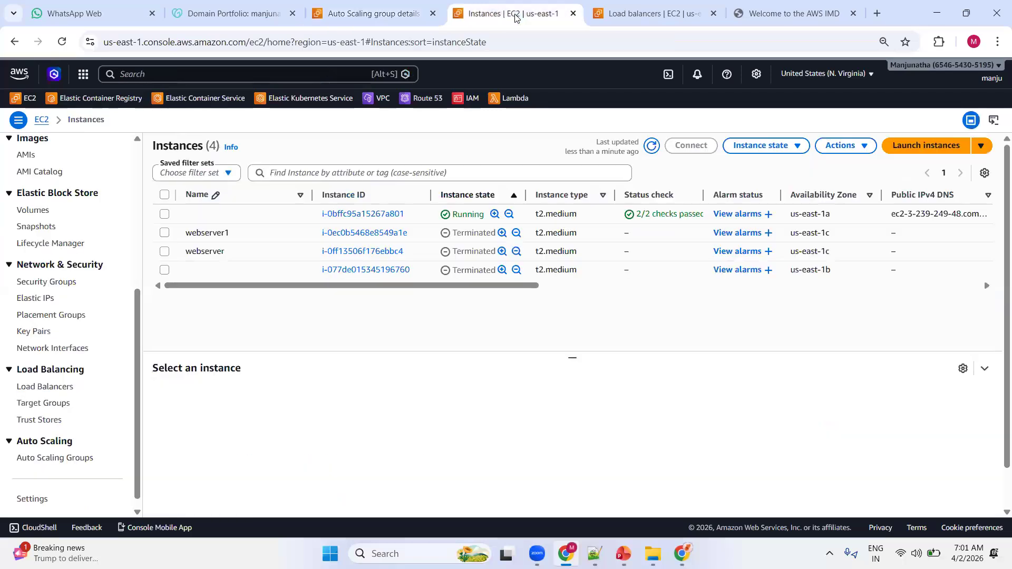
pyautogui.click(651, 147)
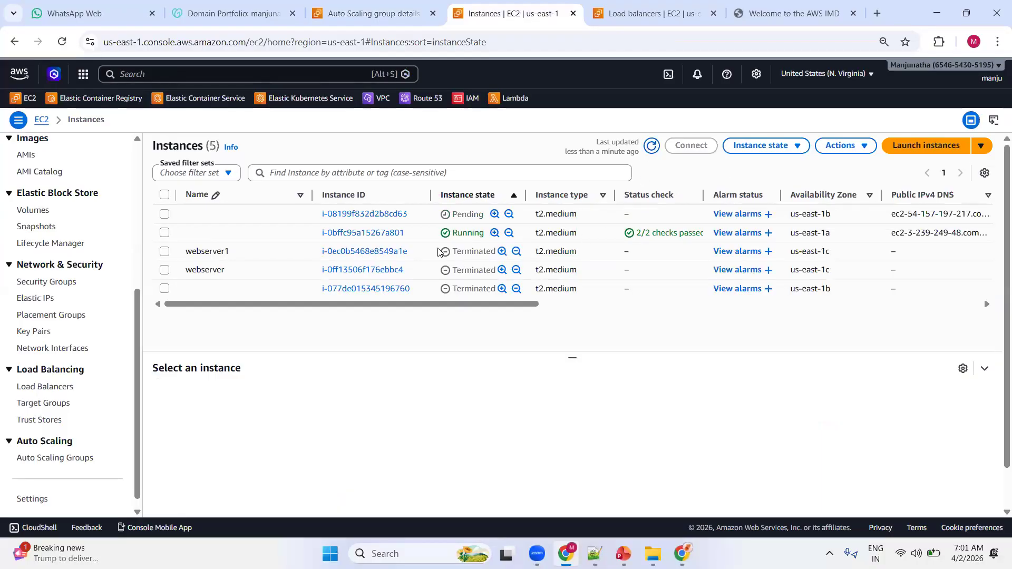
pyautogui.click(263, 220)
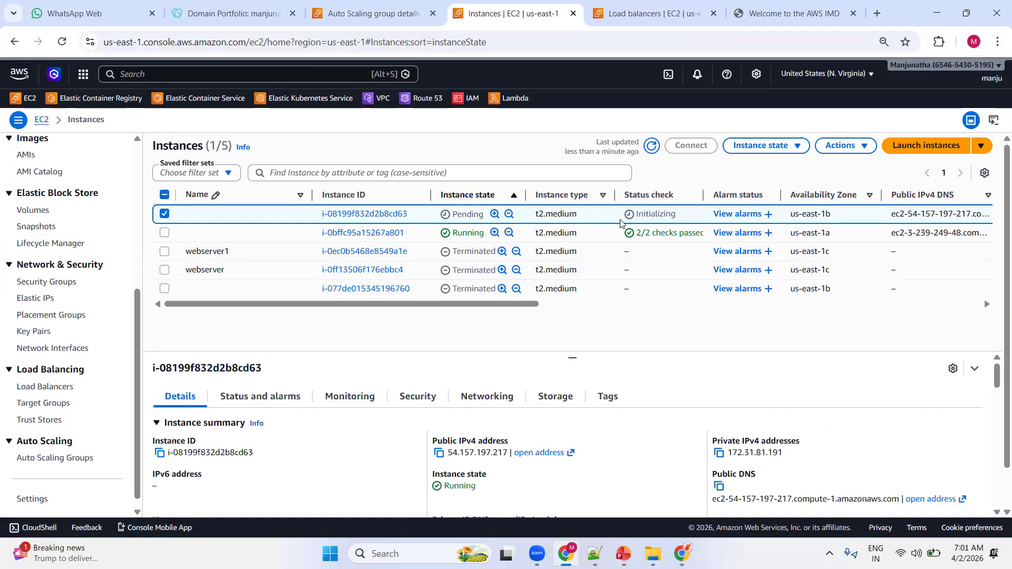
# Return to WebServers-ASG and bring up its activity history.
pyautogui.click(388, 15)
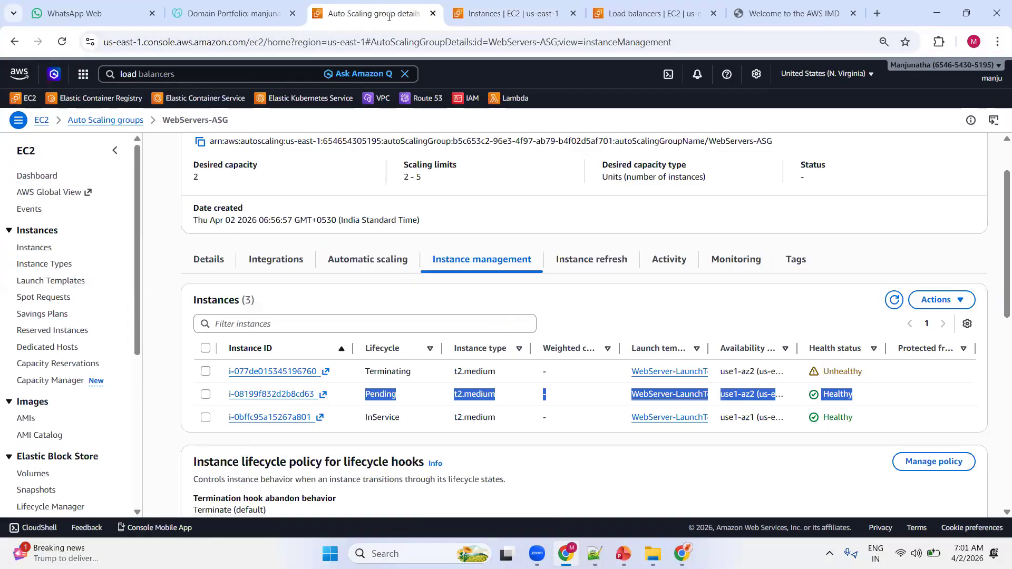
pyautogui.scroll(-3, 448, 325)
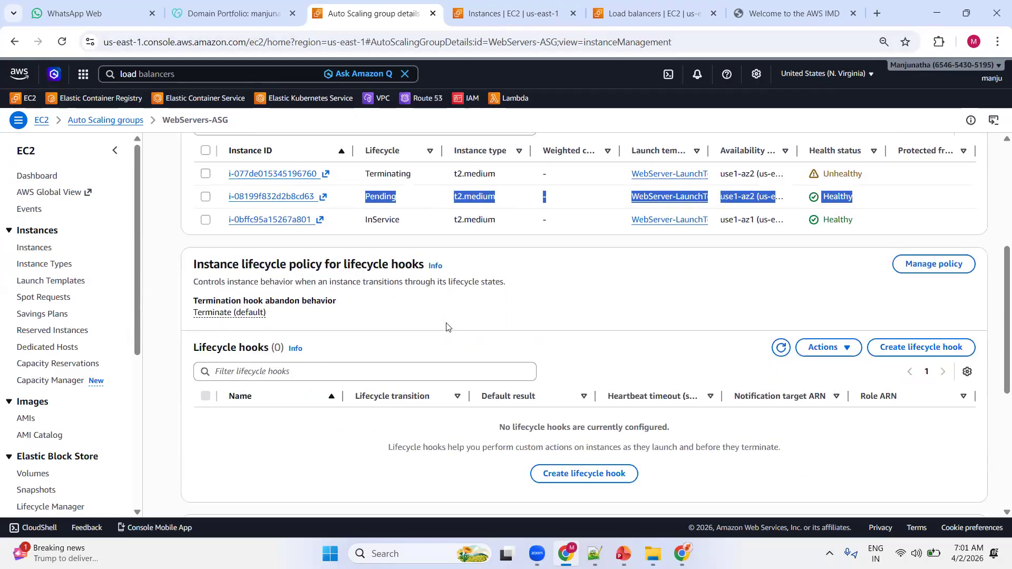
pyautogui.scroll(3, 401, 347)
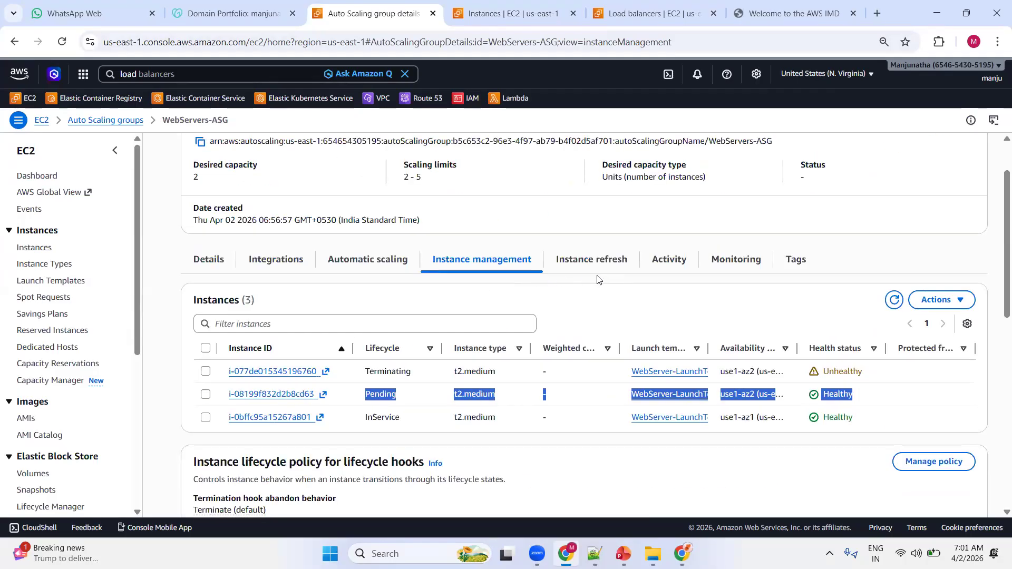
pyautogui.click(670, 261)
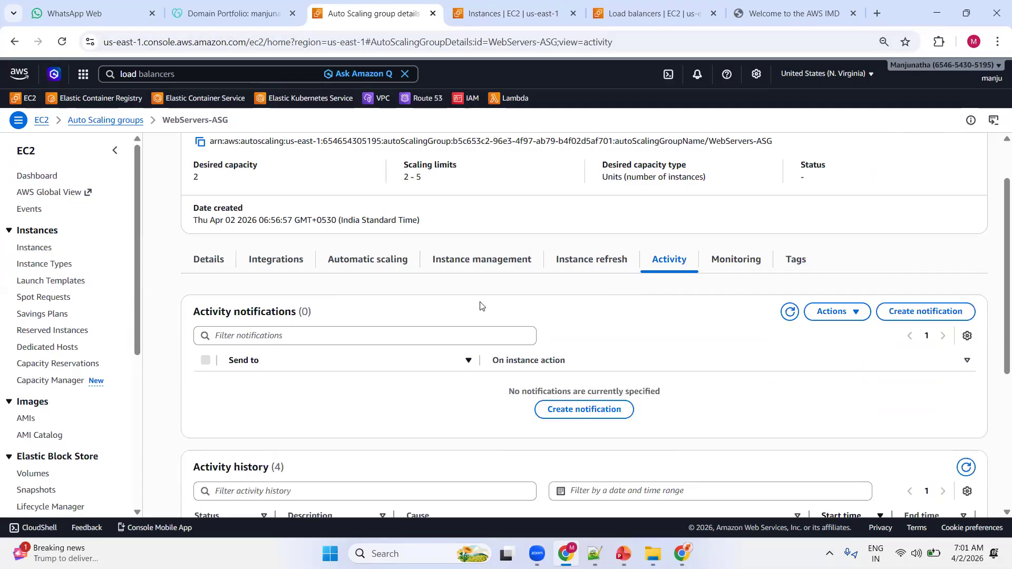
pyautogui.scroll(-3, 409, 342)
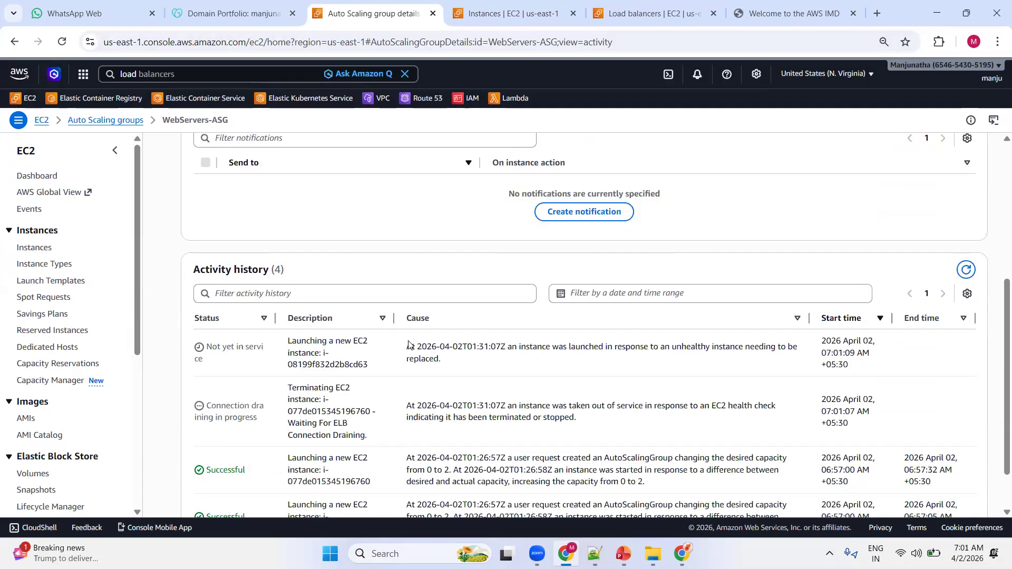
pyautogui.scroll(-1, 409, 338)
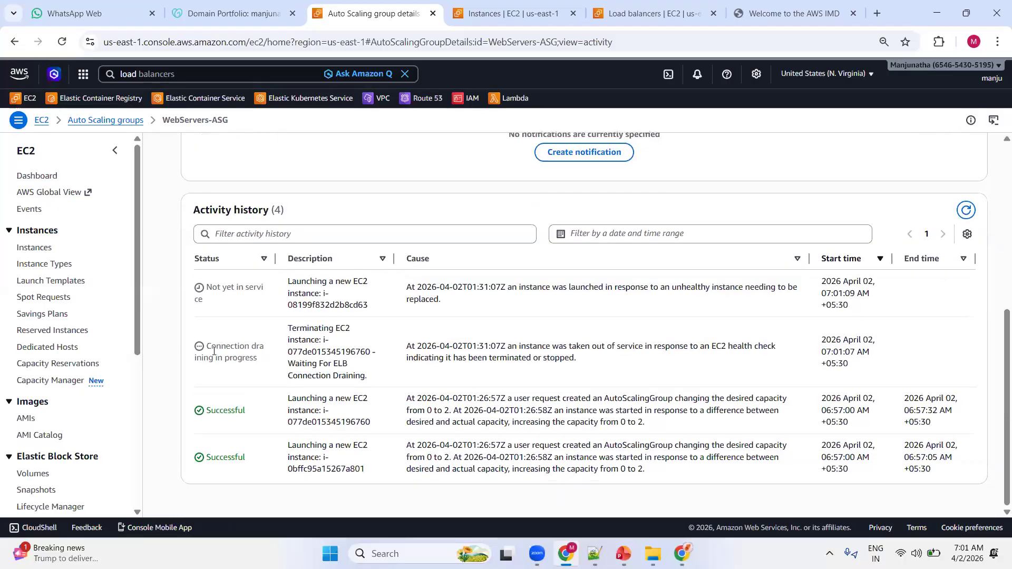
# Examine the launch and termination statuses in the activity history, highlighting the replacement instance's status, and refresh the history.
pyautogui.moveTo(212, 457); pyautogui.dragTo(284, 463)
pyautogui.click(334, 425)
pyautogui.moveTo(216, 347); pyautogui.dragTo(342, 343)
pyautogui.click(230, 306)
pyautogui.moveTo(228, 290); pyautogui.dragTo(378, 312)
pyautogui.click(305, 285)
pyautogui.click(221, 286)
pyautogui.moveTo(212, 287); pyautogui.dragTo(264, 308)
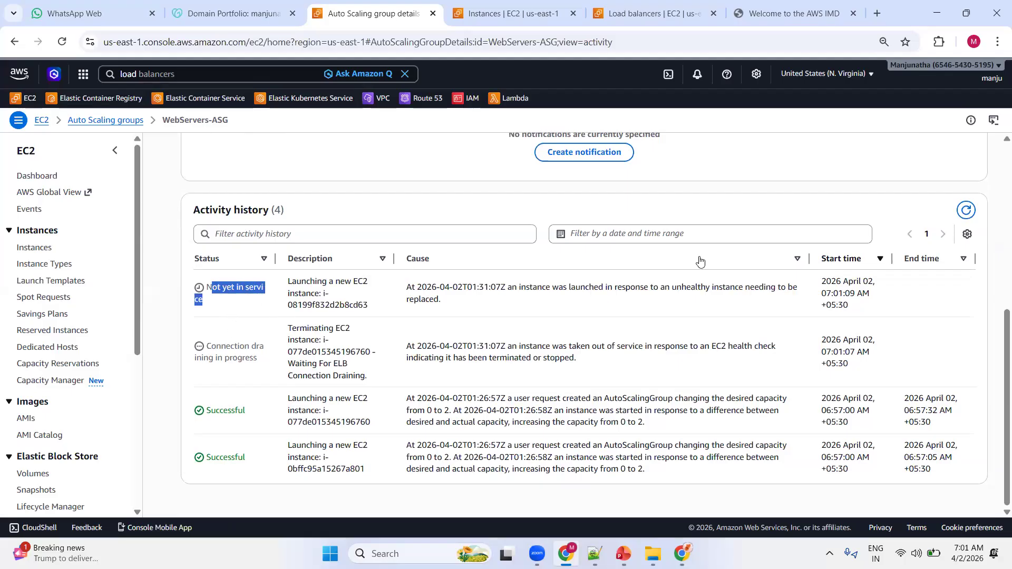
pyautogui.click(966, 211)
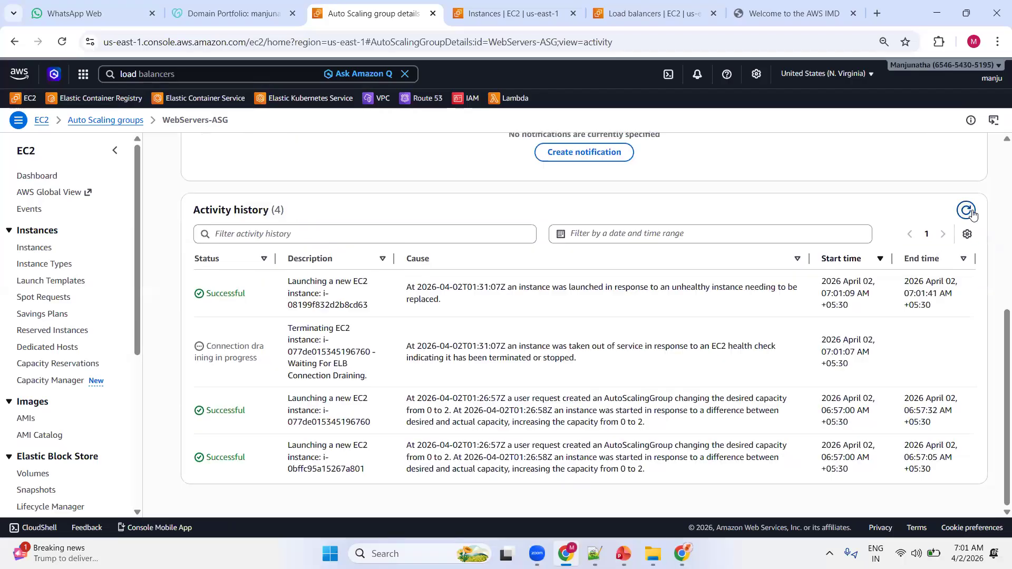
# Reload the load-balanced web app repeatedly to check whether the replacement instance receives traffic.
pyautogui.click(763, 16)
pyautogui.click(65, 43)
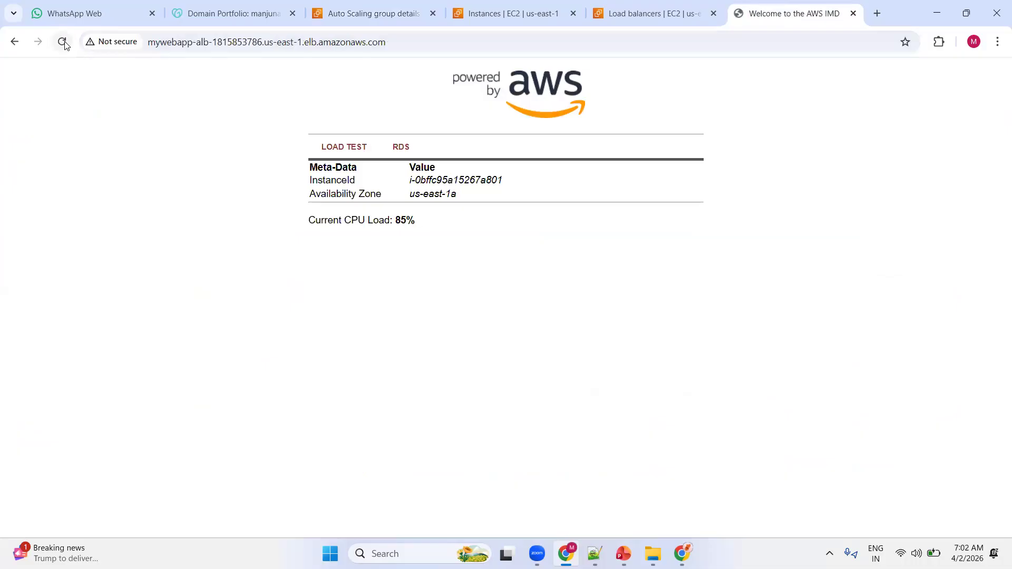
pyautogui.click(64, 44)
pyautogui.click(62, 42)
pyautogui.click(62, 42)
pyautogui.click(450, 53)
pyautogui.press('Return')
pyautogui.click(61, 41)
pyautogui.click(63, 42)
# Refresh the instances list to check the state and status checks of i-08199f832d2b8cd63.
pyautogui.click(543, 13)
pyautogui.click(652, 147)
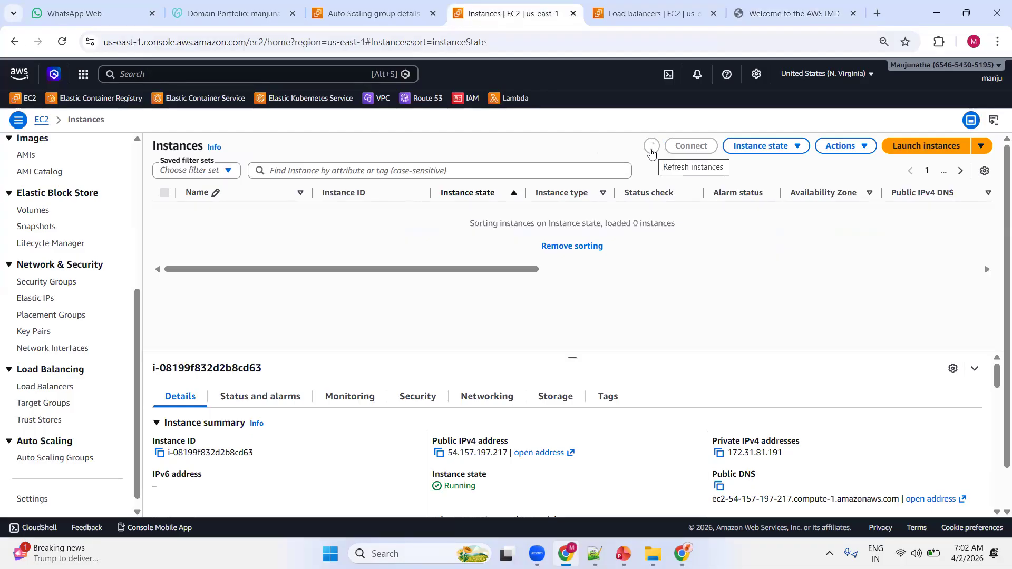
pyautogui.click(651, 149)
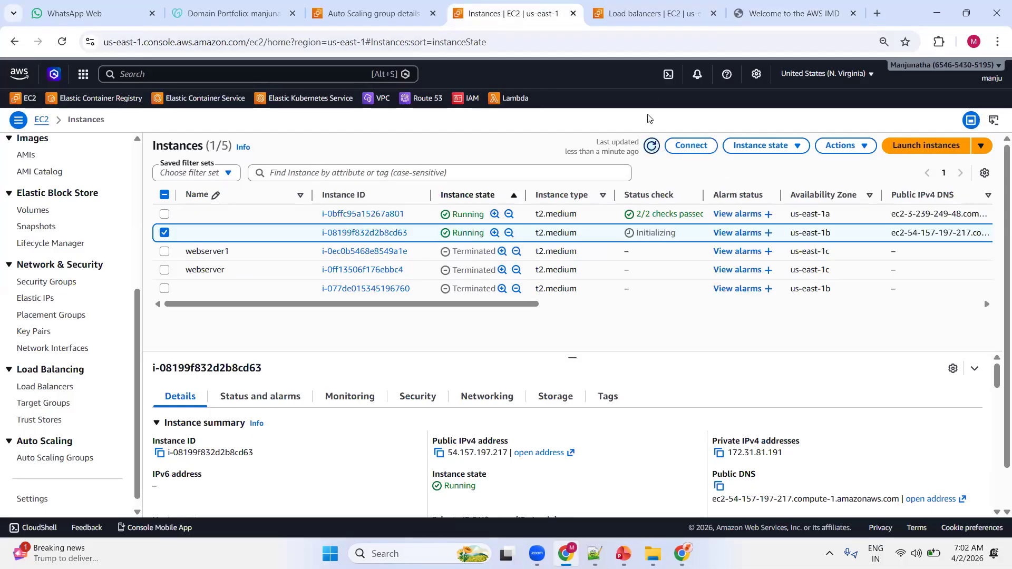
# Go back to the web app and keep reloading its load balancer address to watch for a change of serving instance.
pyautogui.click(793, 14)
pyautogui.click(63, 42)
pyautogui.click(62, 42)
pyautogui.click(62, 42)
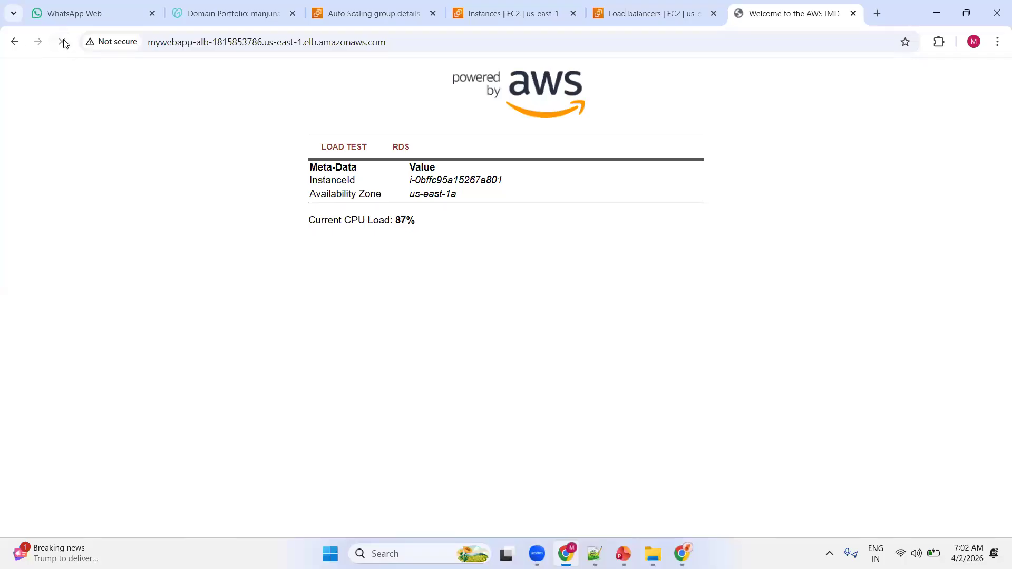
pyautogui.click(63, 42)
pyautogui.click(63, 42)
pyautogui.click(63, 42)
pyautogui.click(64, 44)
pyautogui.click(62, 42)
pyautogui.click(62, 42)
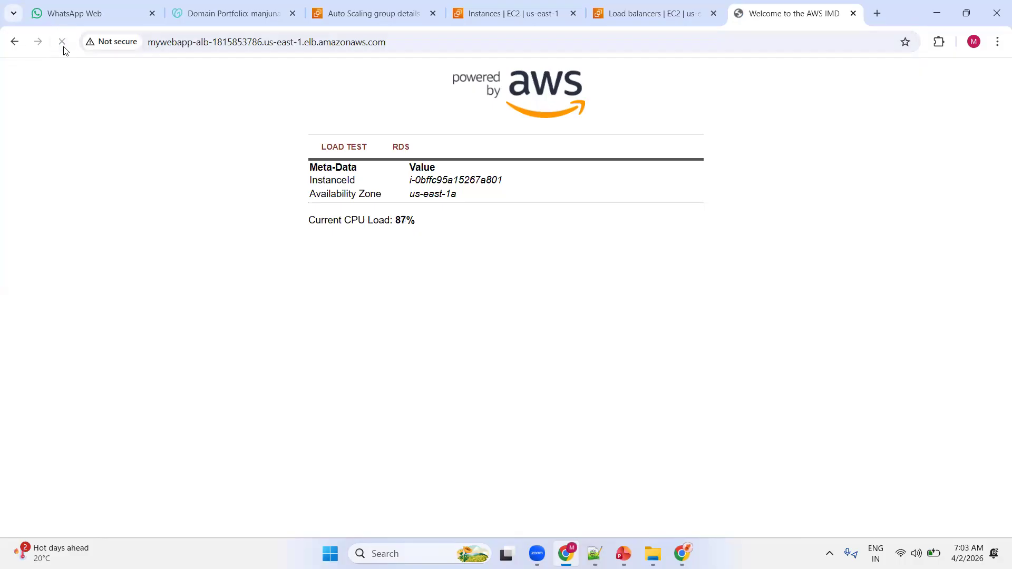
pyautogui.click(63, 43)
pyautogui.click(63, 45)
pyautogui.click(410, 48)
pyautogui.press('Return')
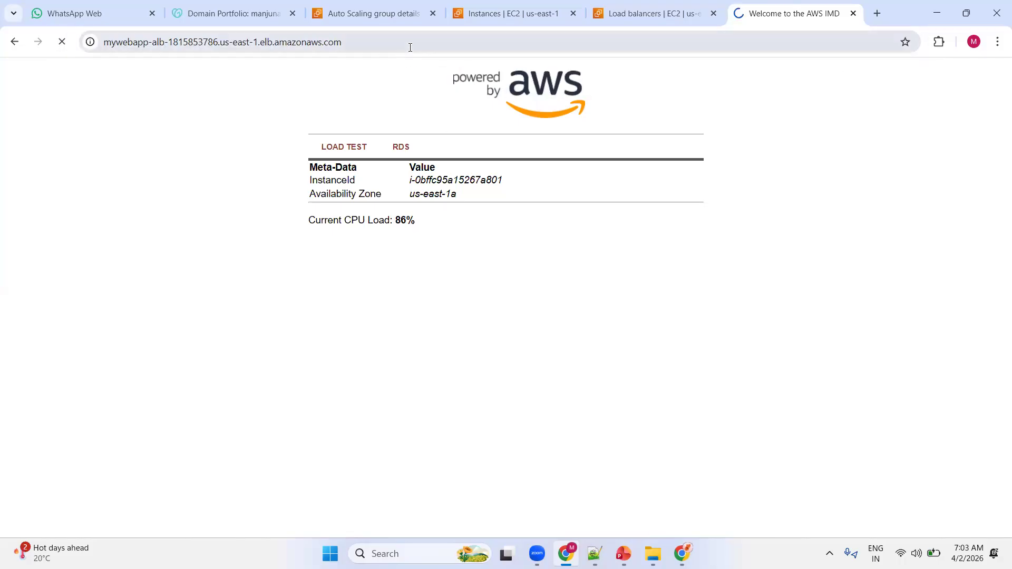
pyautogui.click(62, 42)
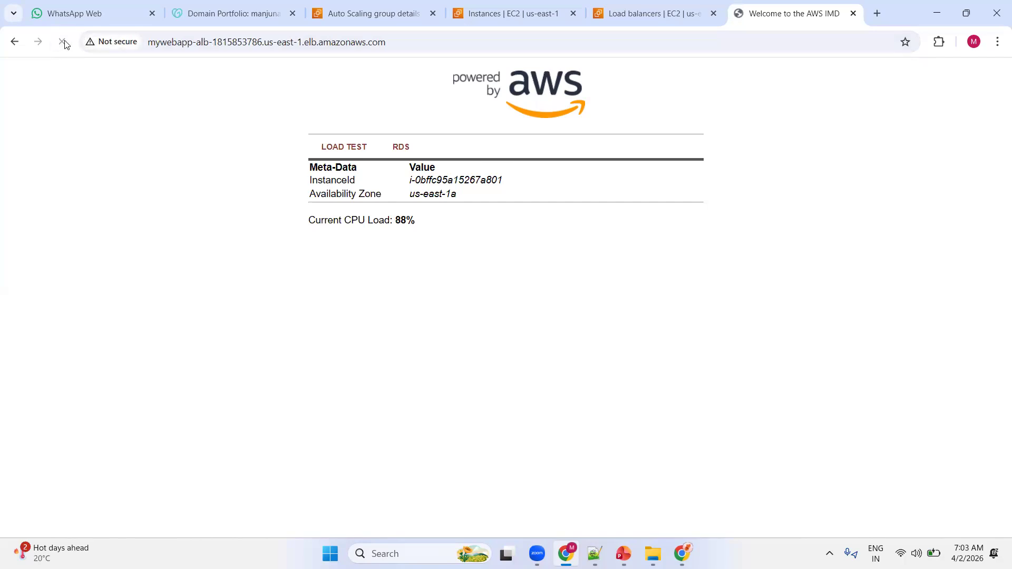
# Switch to the EC2 instances list and refresh it to check the replacement instance's state.
pyautogui.click(471, 16)
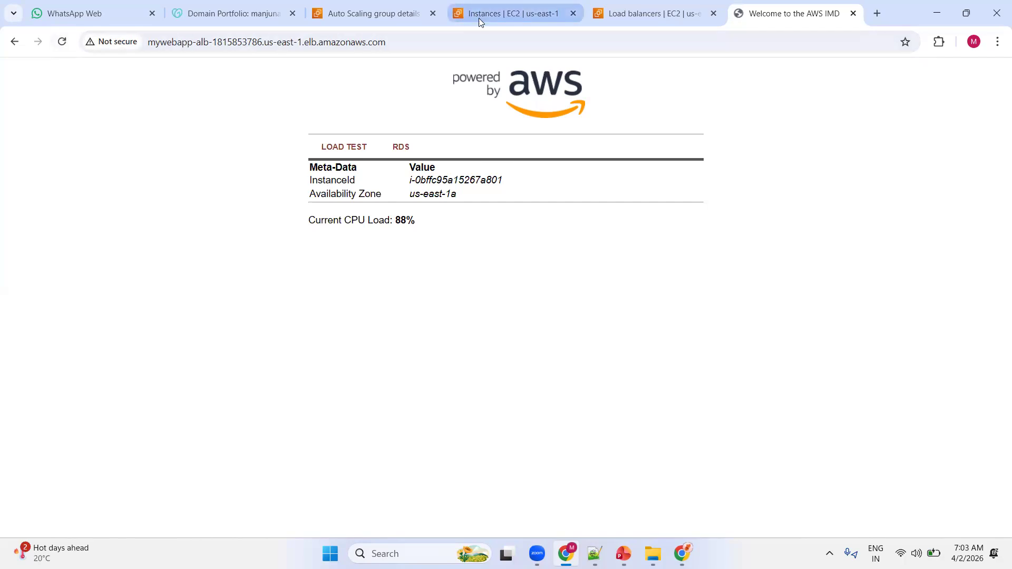
pyautogui.click(651, 146)
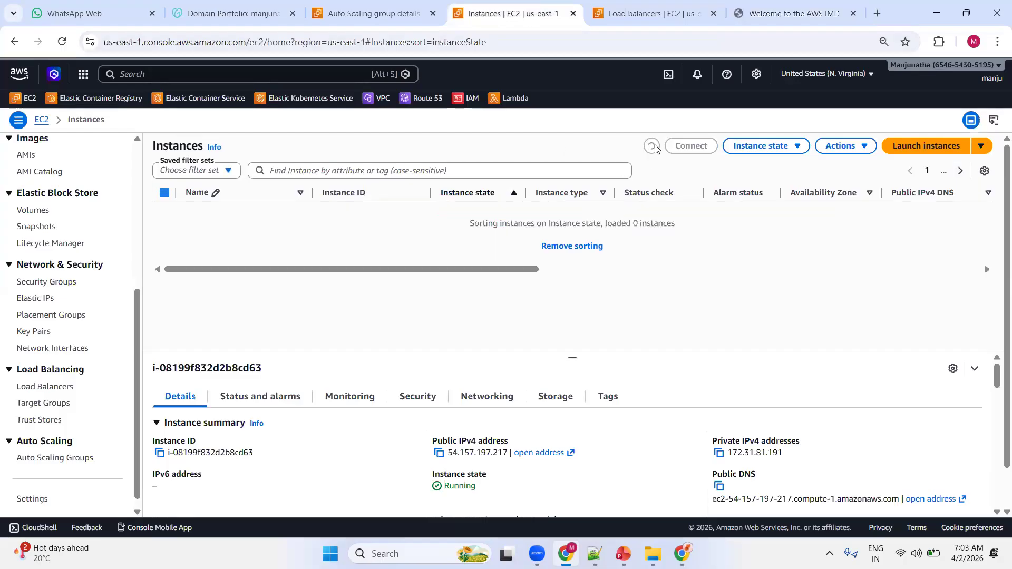
pyautogui.click(652, 147)
pyautogui.click(653, 148)
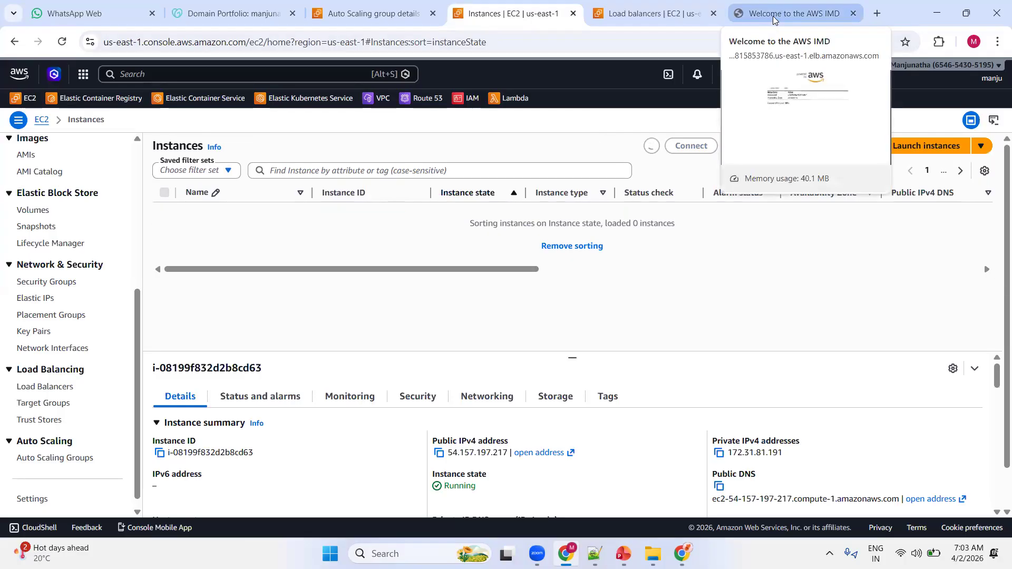
# Return to the web app and reload its load balancer address repeatedly to check which instance serves the page.
pyautogui.click(770, 16)
pyautogui.click(67, 44)
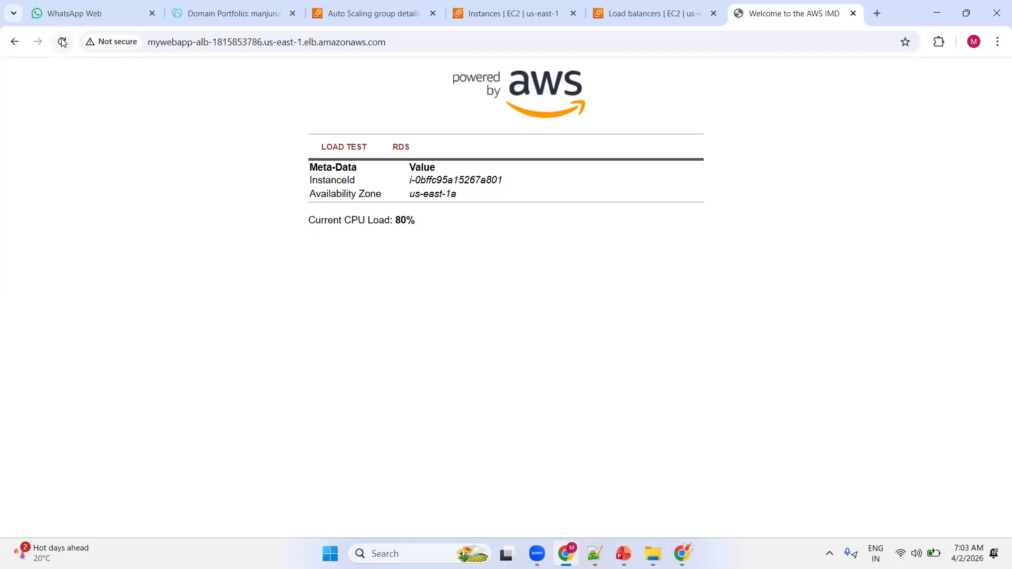
pyautogui.click(61, 47)
pyautogui.click(60, 48)
pyautogui.click(65, 47)
pyautogui.click(62, 44)
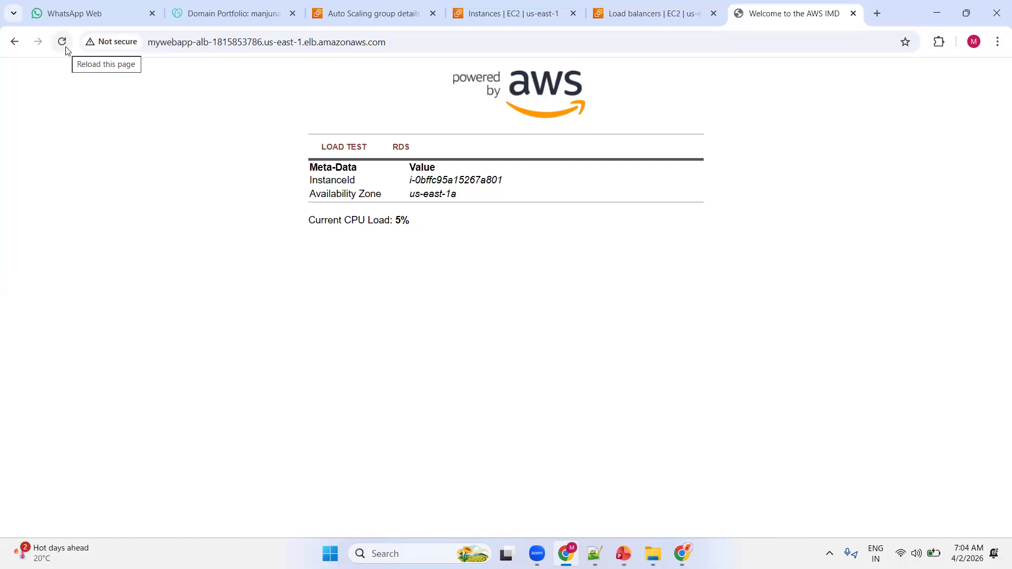
pyautogui.click(66, 49)
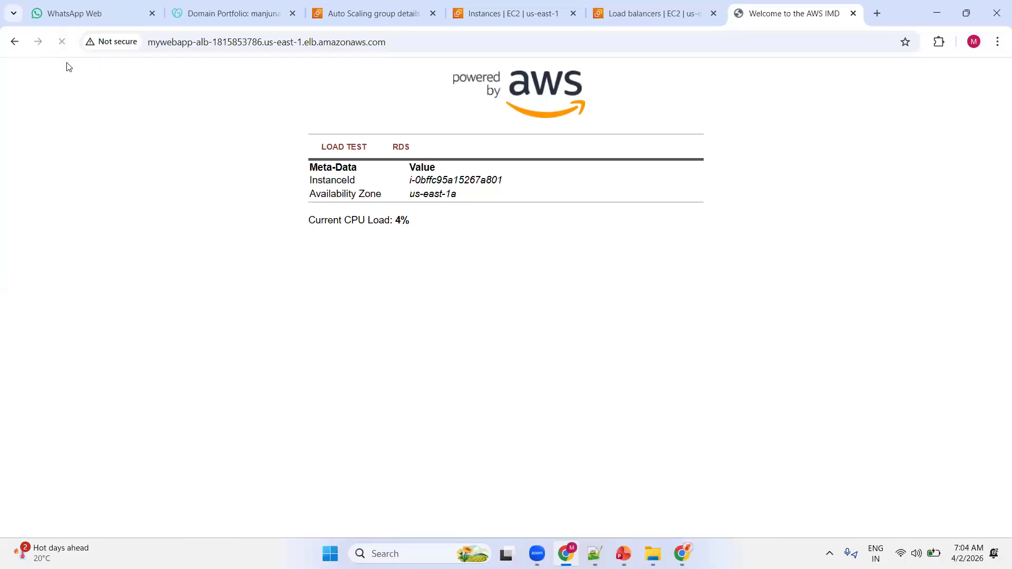
pyautogui.click(60, 47)
pyautogui.click(61, 47)
pyautogui.click(61, 42)
pyautogui.click(61, 42)
pyautogui.click(61, 43)
# Refresh the instances list, reload the web app, and highlight the ID of the instance serving it.
pyautogui.click(496, 15)
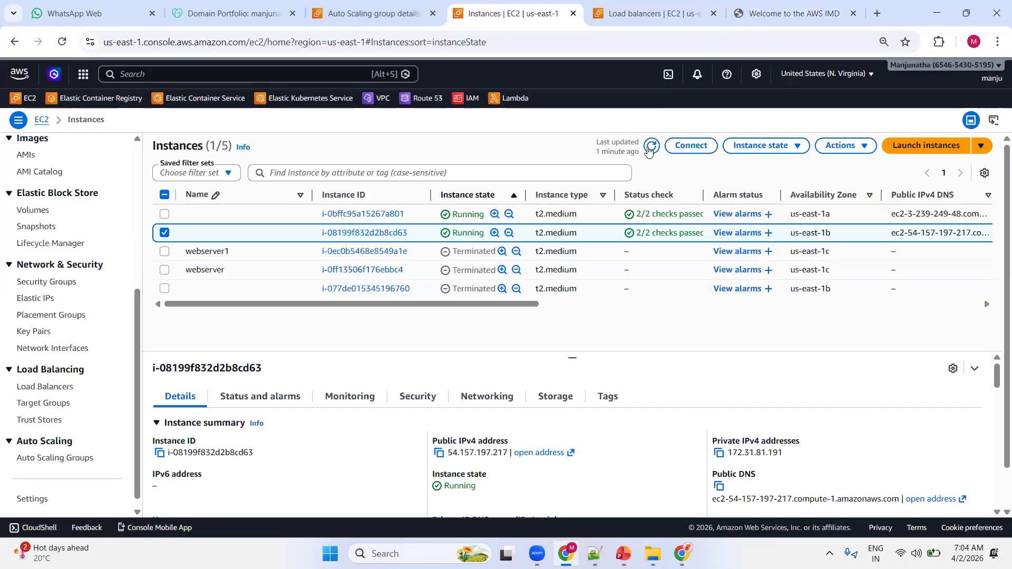
pyautogui.click(652, 147)
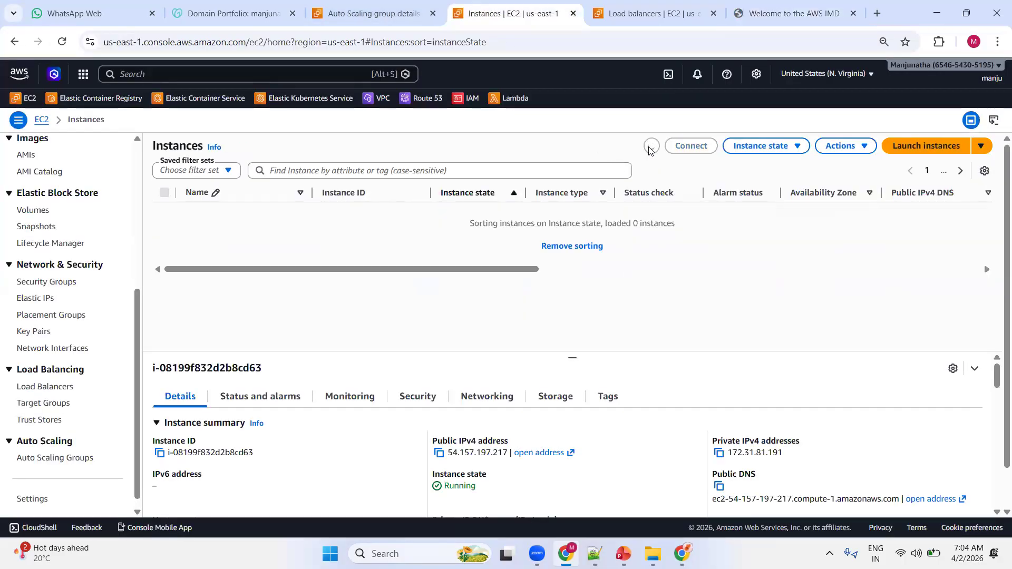
pyautogui.click(764, 14)
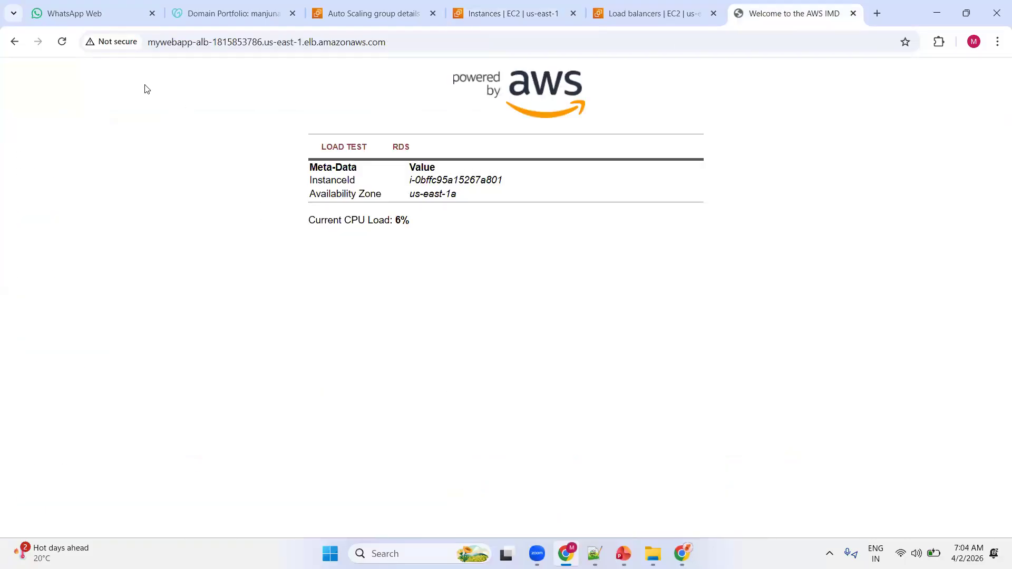
pyautogui.click(66, 46)
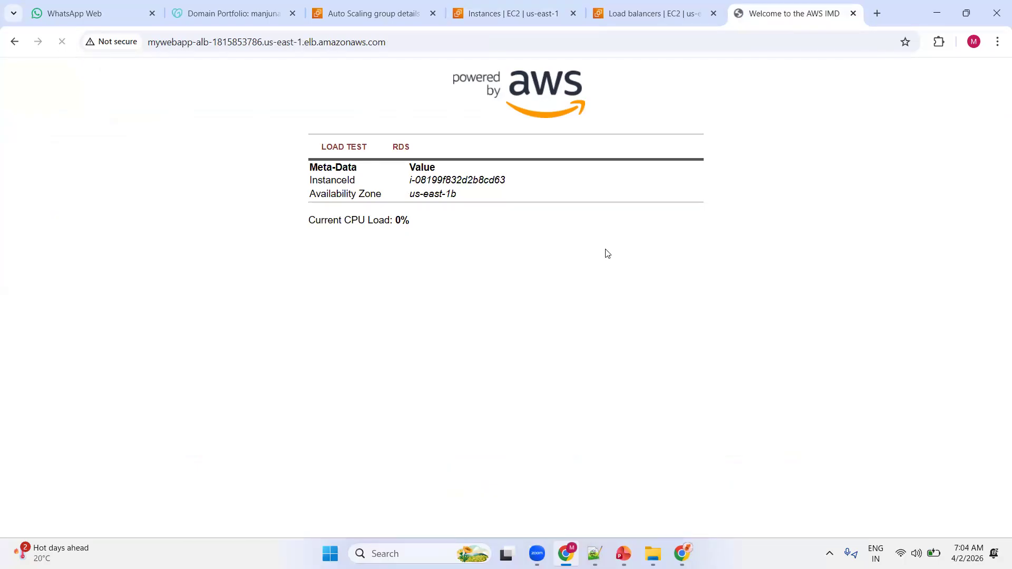
pyautogui.moveTo(506, 182); pyautogui.dragTo(387, 181)
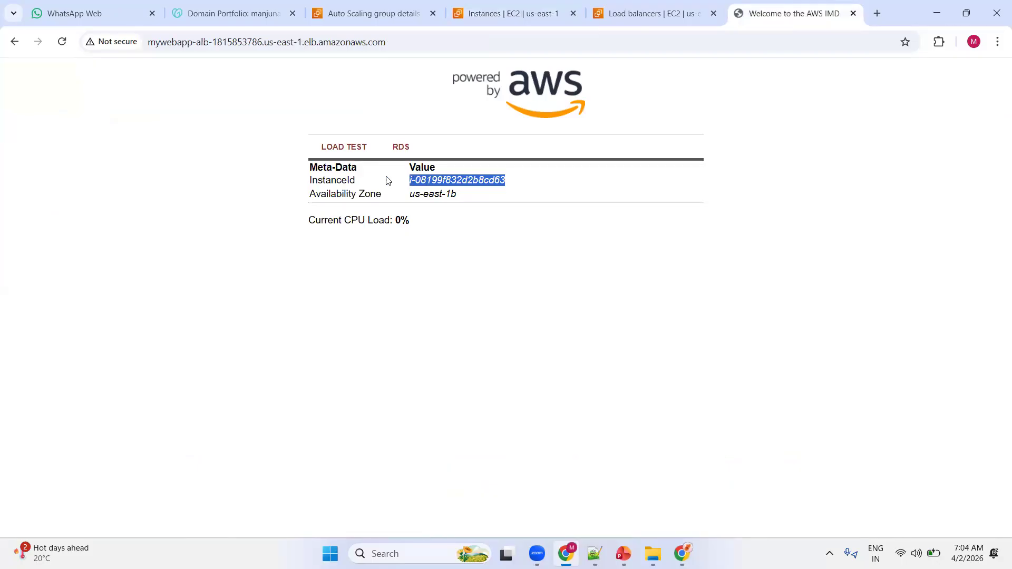
# Reload the web app several more times to compare the serving instances, and start its CPU load test.
pyautogui.click(63, 47)
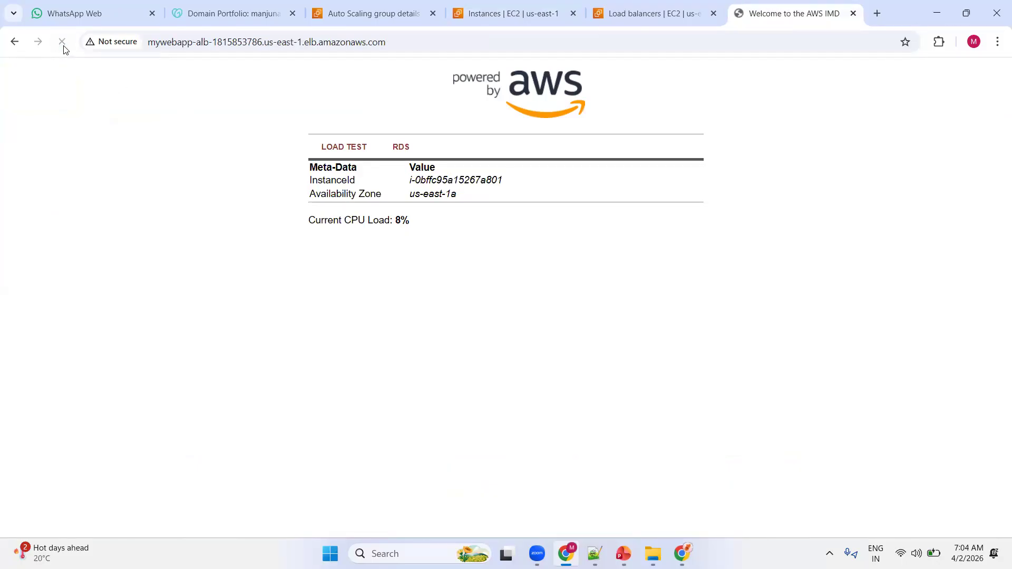
pyautogui.click(64, 47)
pyautogui.click(62, 42)
pyautogui.click(62, 43)
pyautogui.click(63, 45)
pyautogui.click(326, 152)
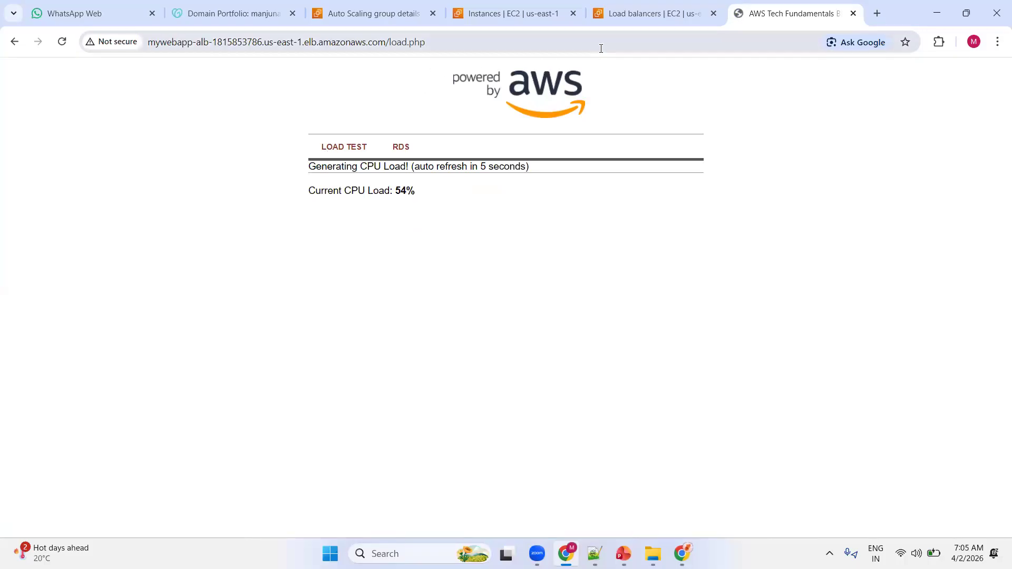
# Return to the WebServers-ASG details and search the AWS console for s3.
pyautogui.click(396, 14)
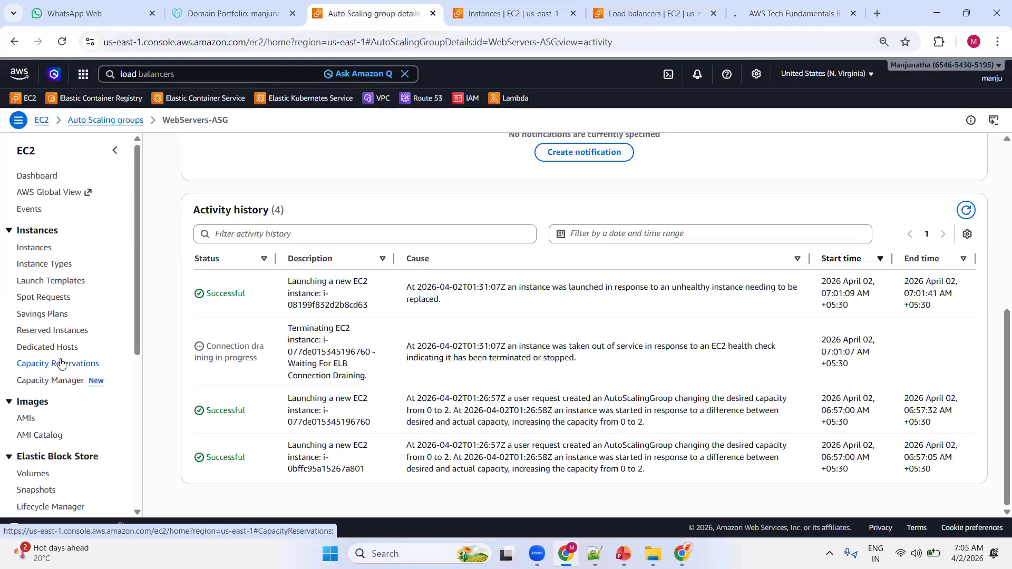
pyautogui.scroll(-1, 62, 363)
pyautogui.scroll(-5, 62, 362)
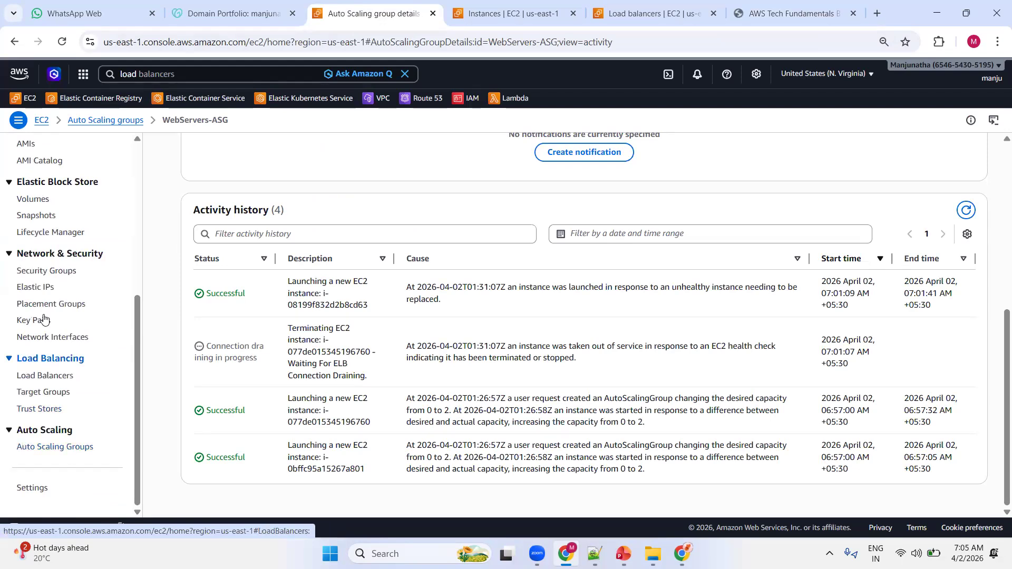
pyautogui.scroll(5, 40, 271)
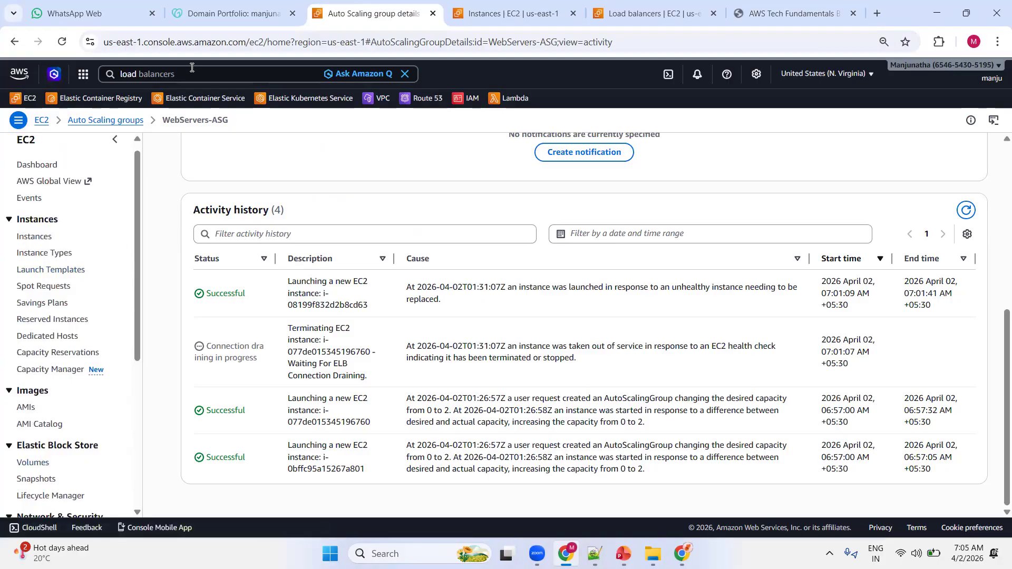
pyautogui.click(192, 73)
pyautogui.press('BackSpace')
pyautogui.press('BackSpace')
pyautogui.press('BackSpace')
pyautogui.press('BackSpace')
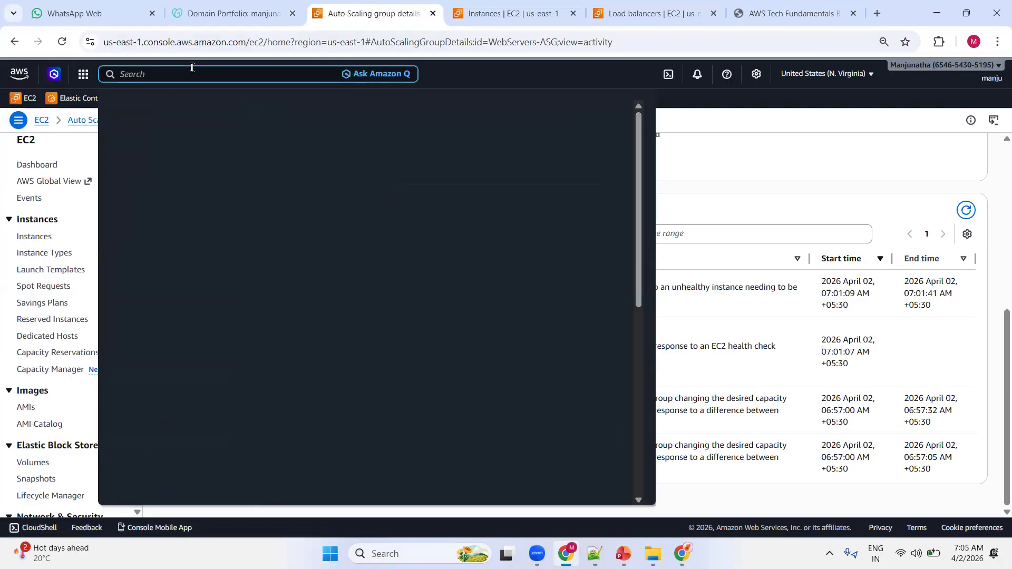
pyautogui.write('s3')
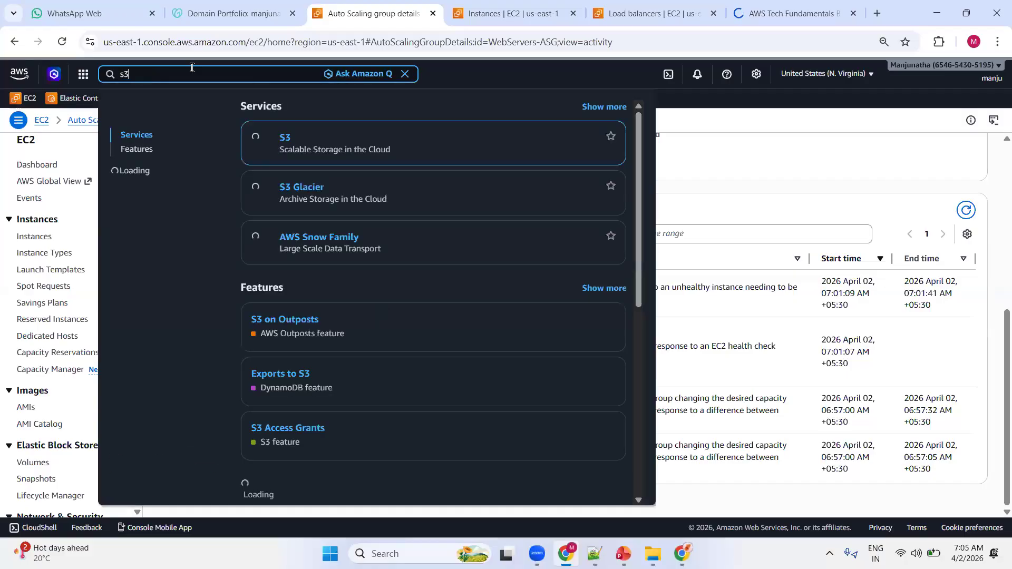